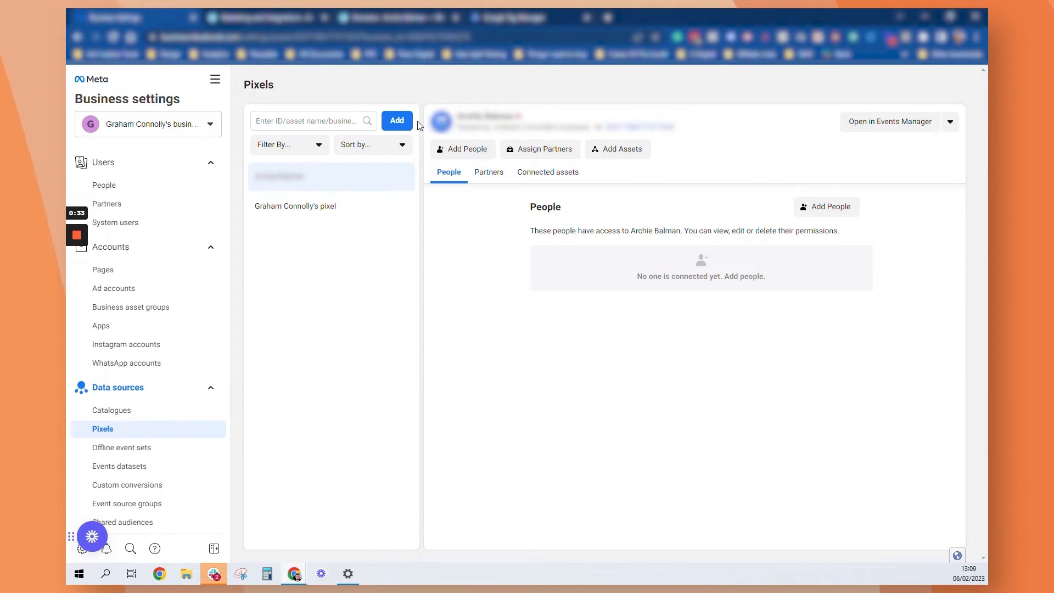
Step: Add a new pixel named "My New Pixel" to the business account
left_click(395, 122)
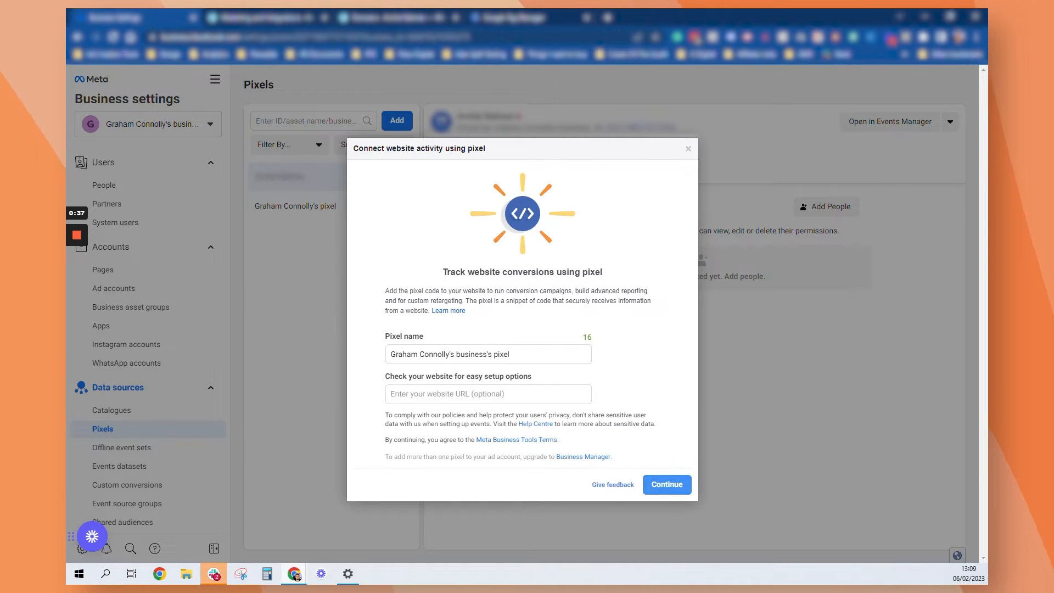
left_click_drag(521, 354, 324, 358)
key("BackSpace")
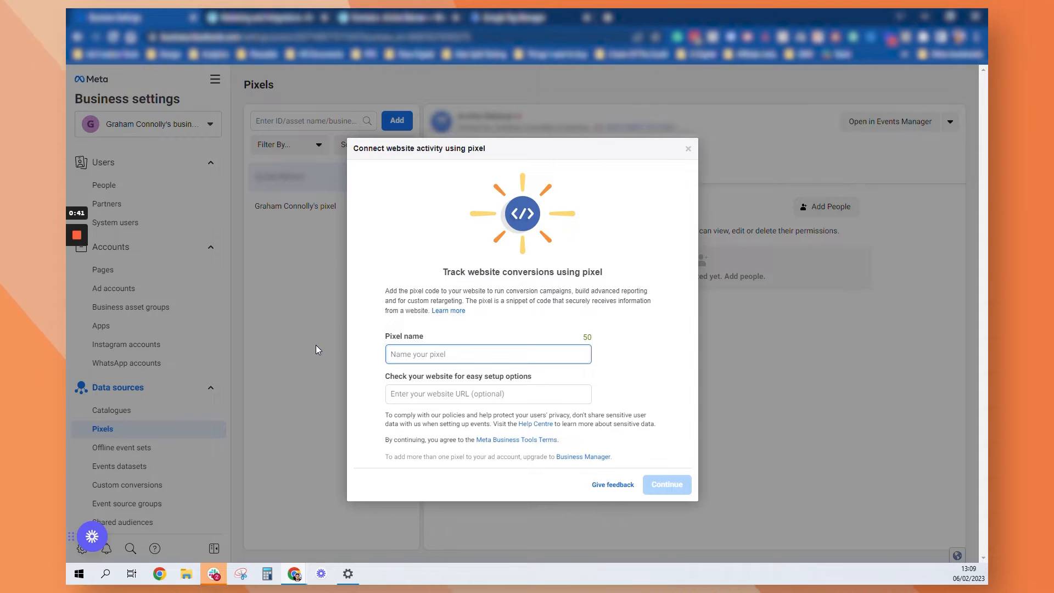
type("My ")
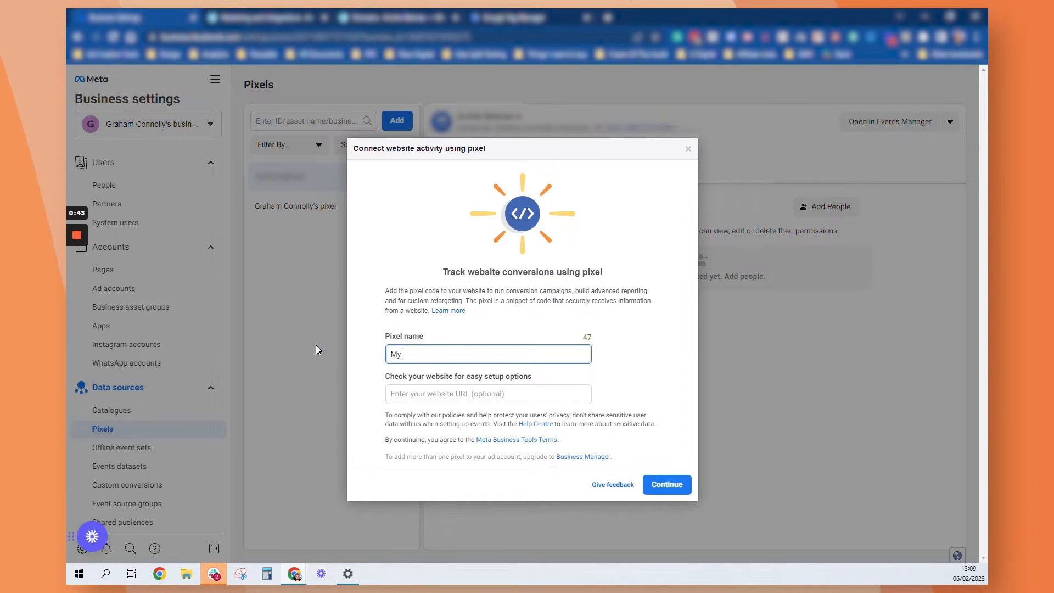
type("New P")
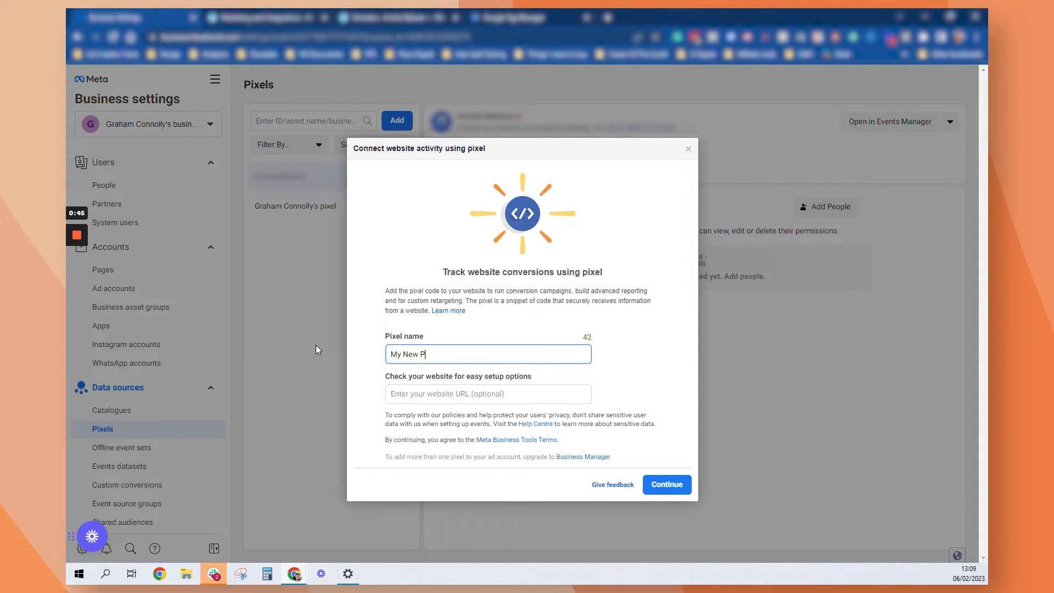
type("ixel")
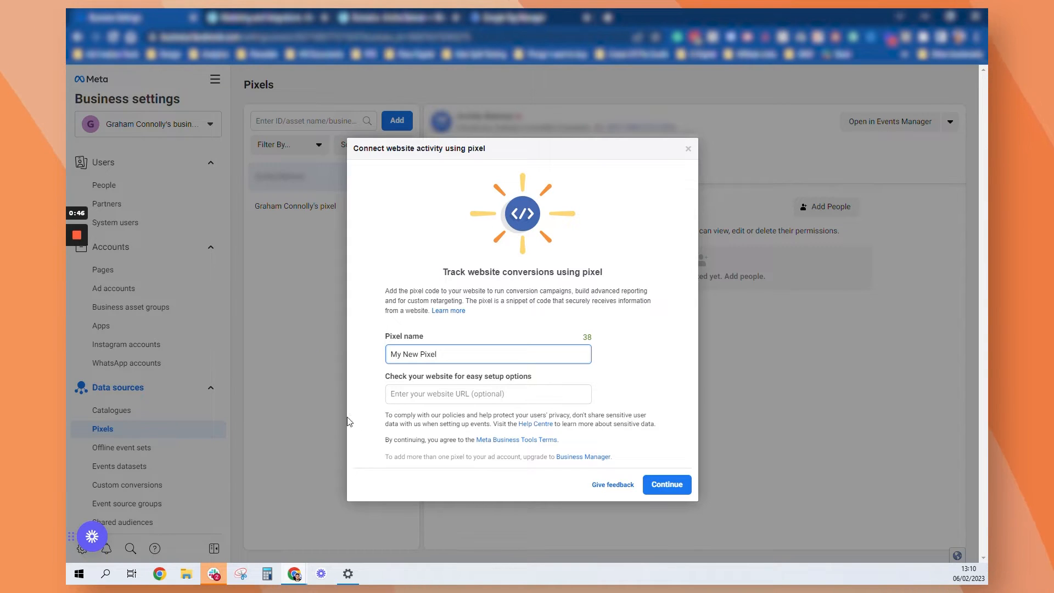
left_click(660, 494)
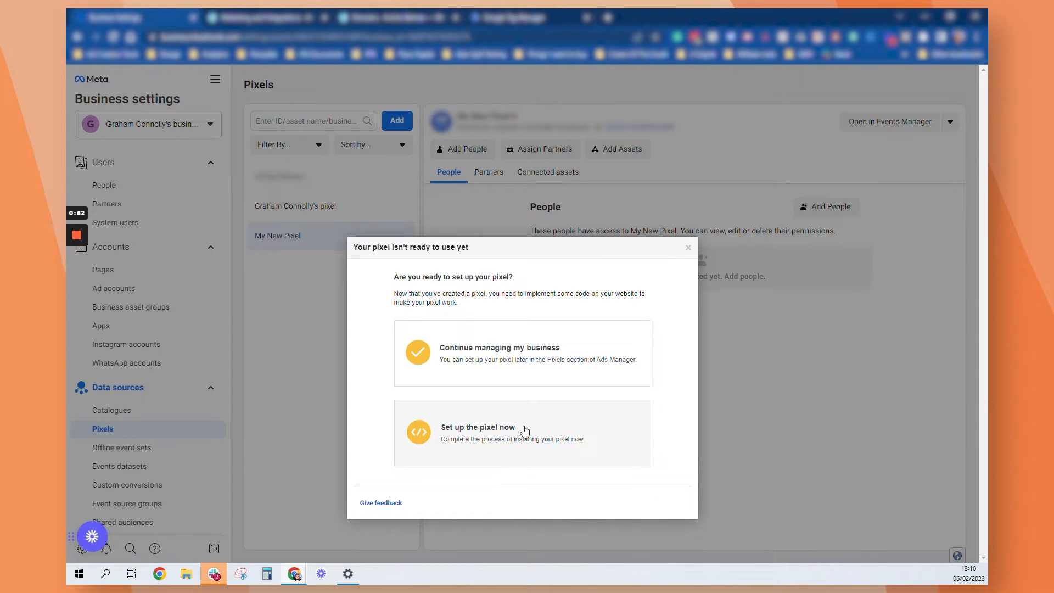
Step: Set up the pixel by manual code installation and save a copy of its base code in a blank Notepad document
left_click(498, 435)
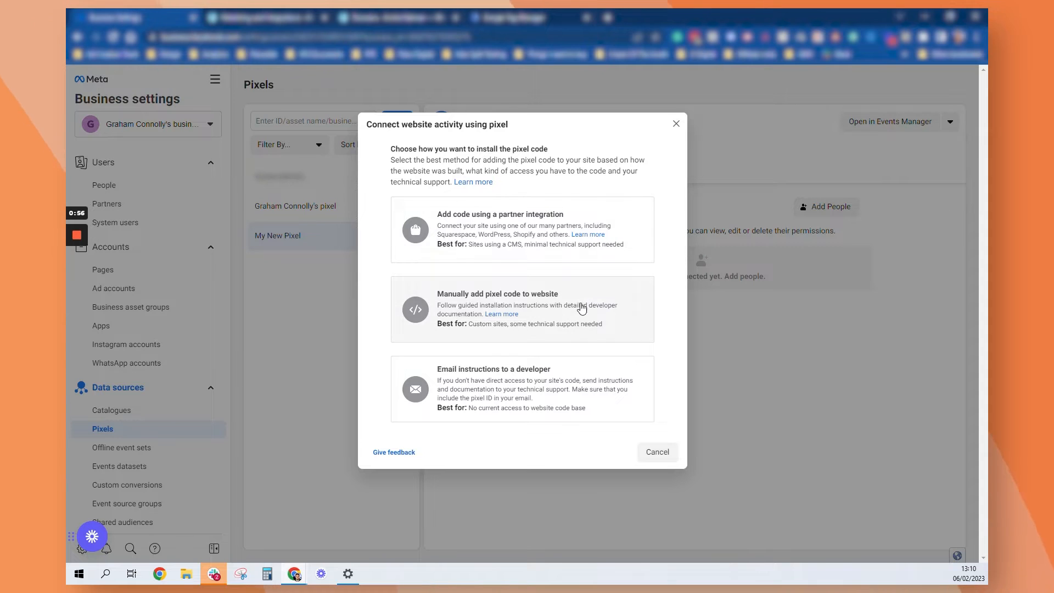
left_click(556, 311)
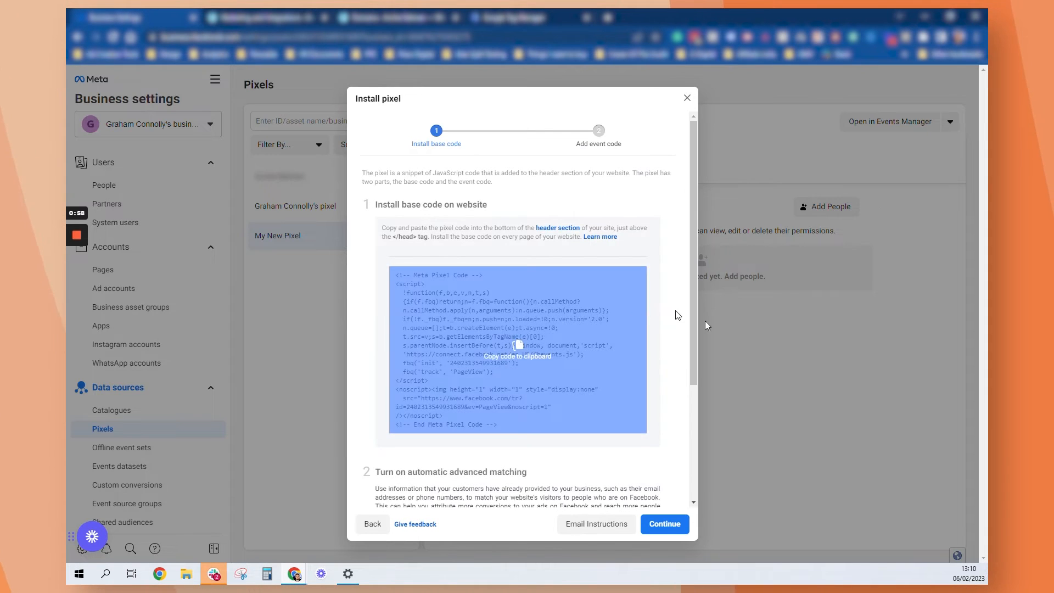
left_click(522, 346)
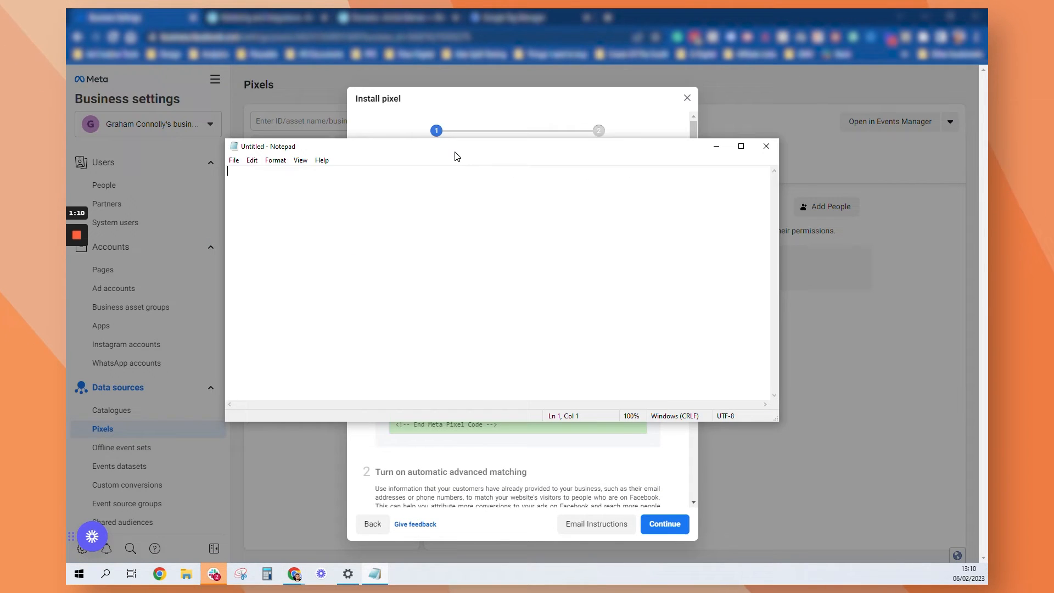
key("ctrl+v")
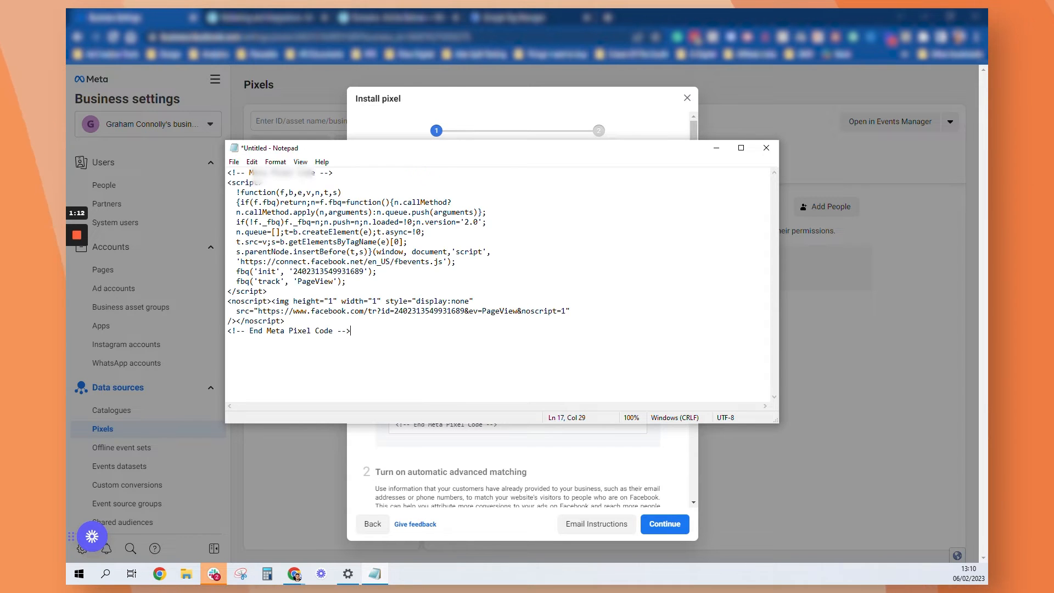
left_click(715, 149)
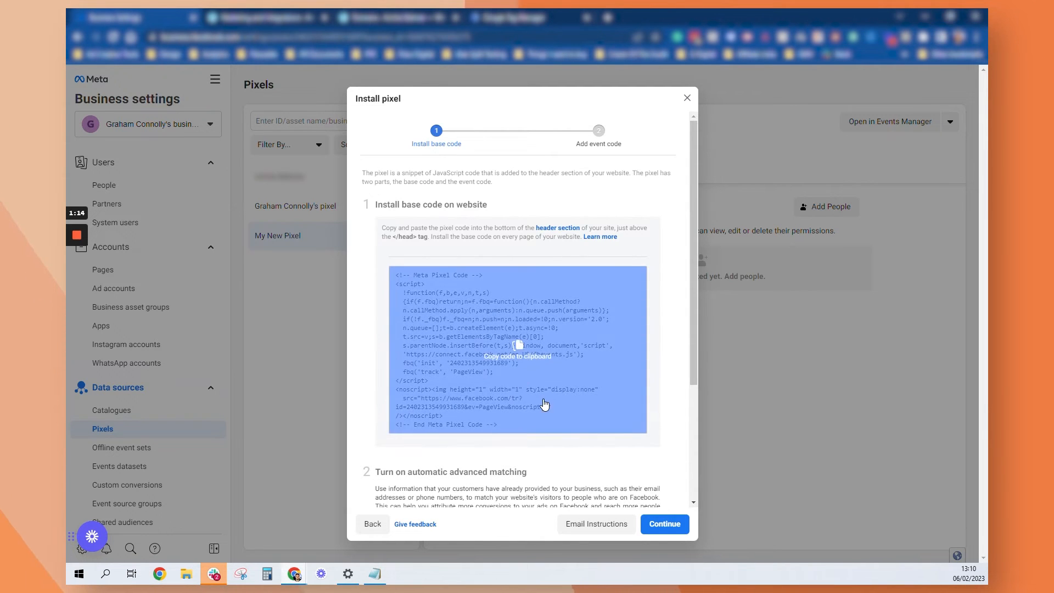
Step: Turn on automatic advanced matching for the pixel and enable all the customer information types to send
scroll(518, 376, "down", 3)
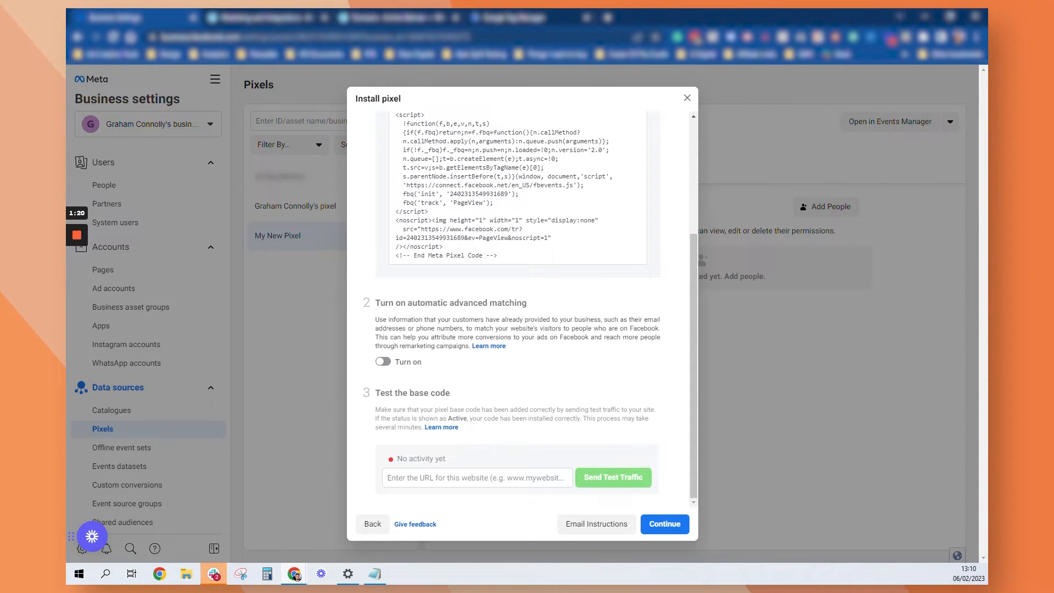
left_click(386, 362)
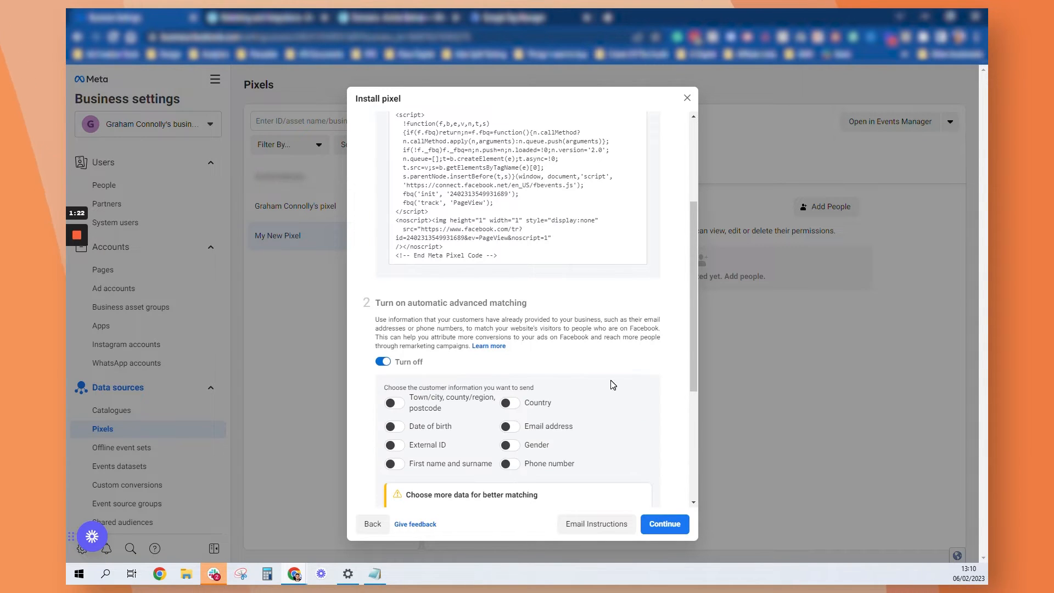
scroll(662, 392, "down", 2)
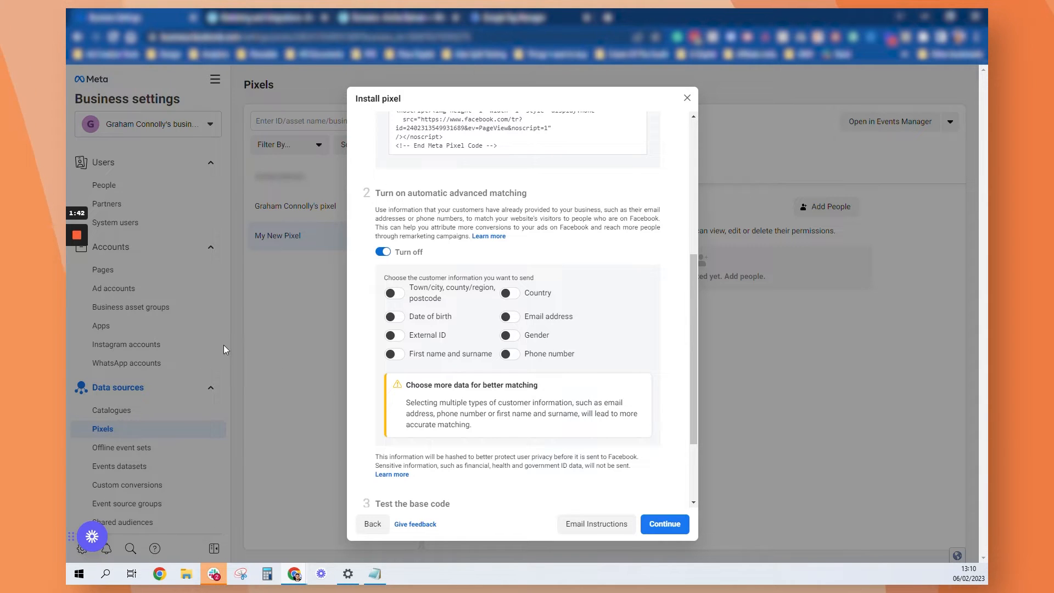
left_click(383, 361)
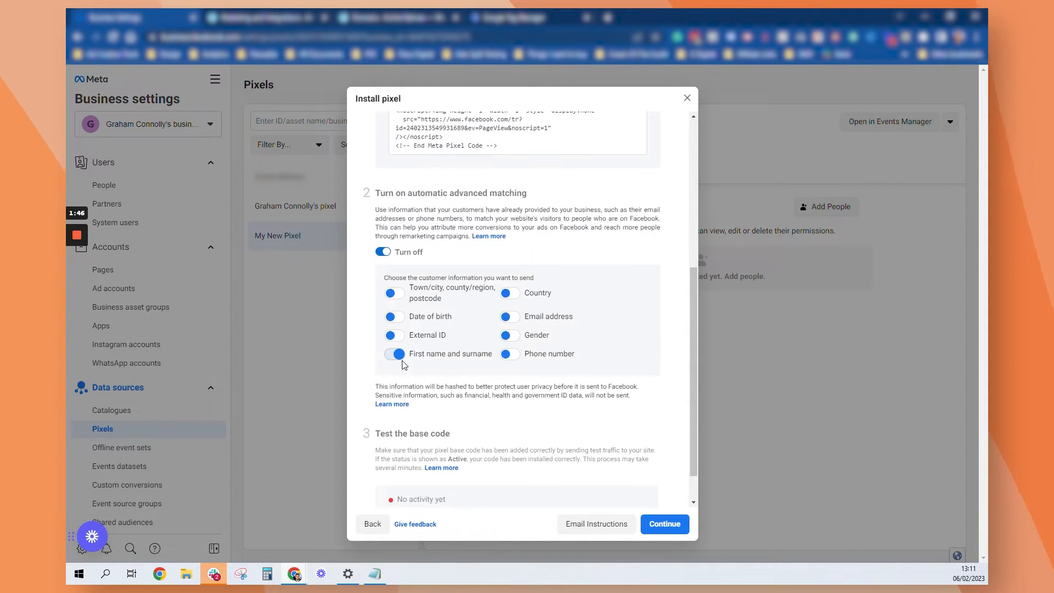
scroll(583, 434, "down", 1)
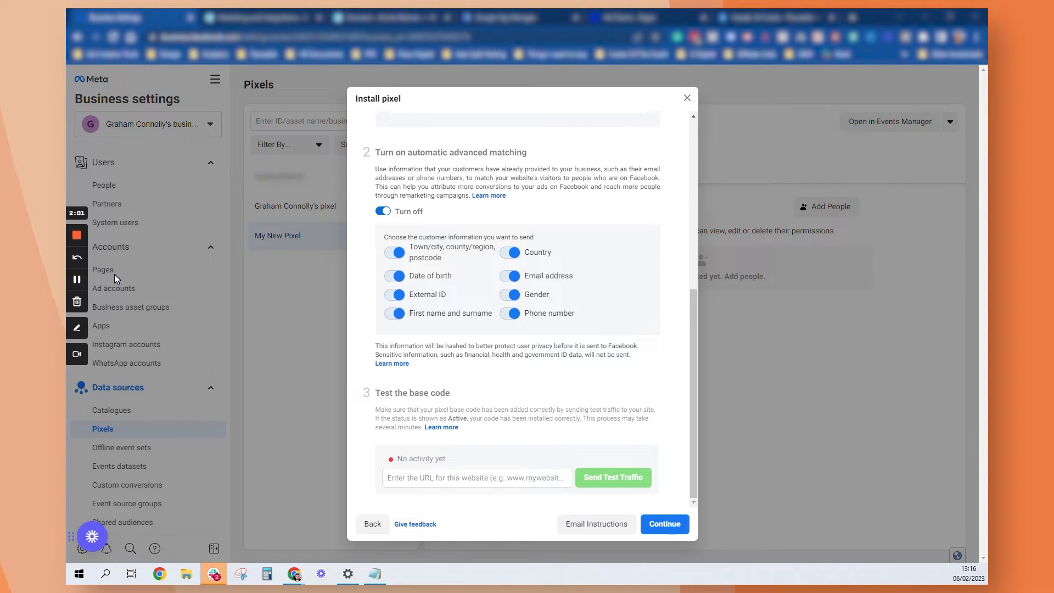
Step: Copy the pixel base code again and switch to the tag list in Google Tag Manager
scroll(516, 330, "up", 6)
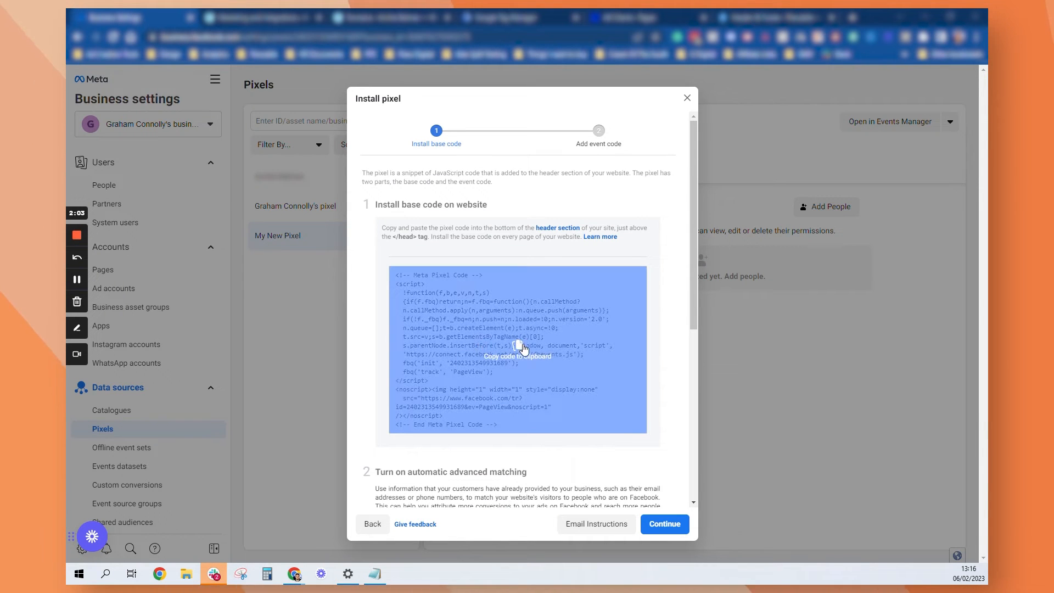
left_click(522, 348)
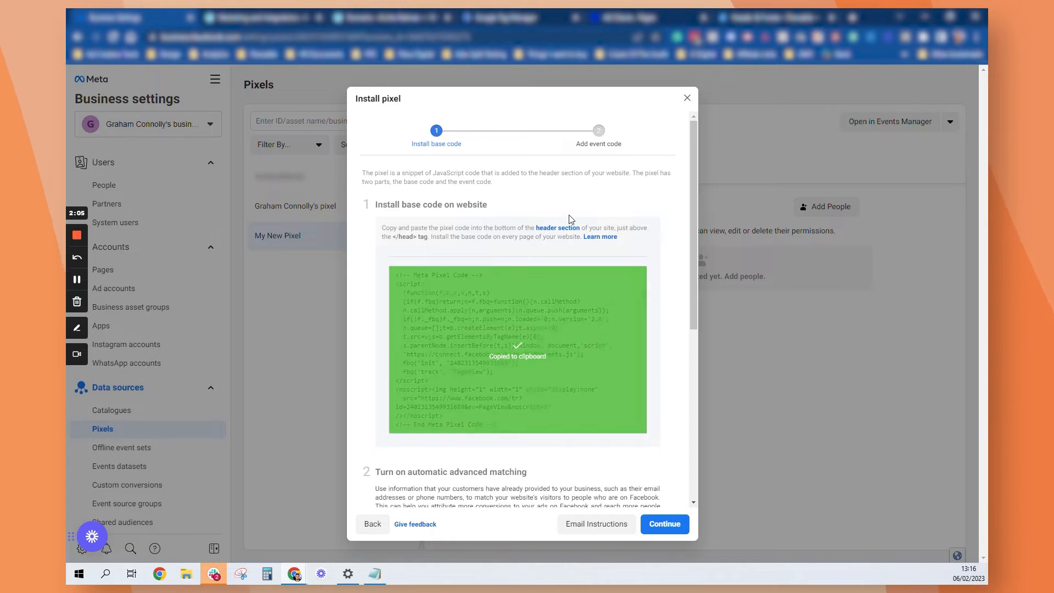
left_click(547, 13)
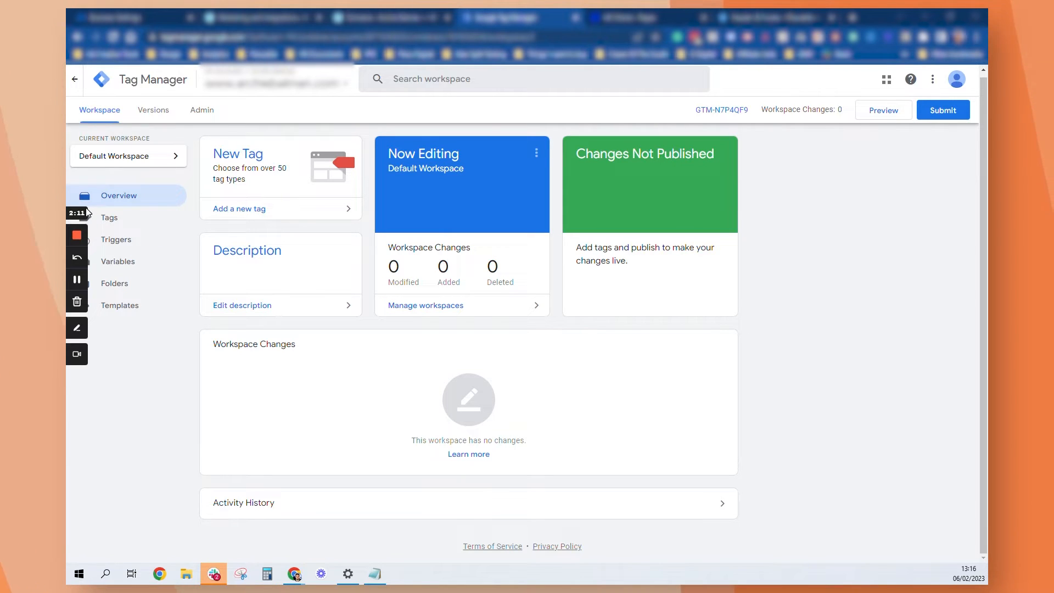
left_click(124, 218)
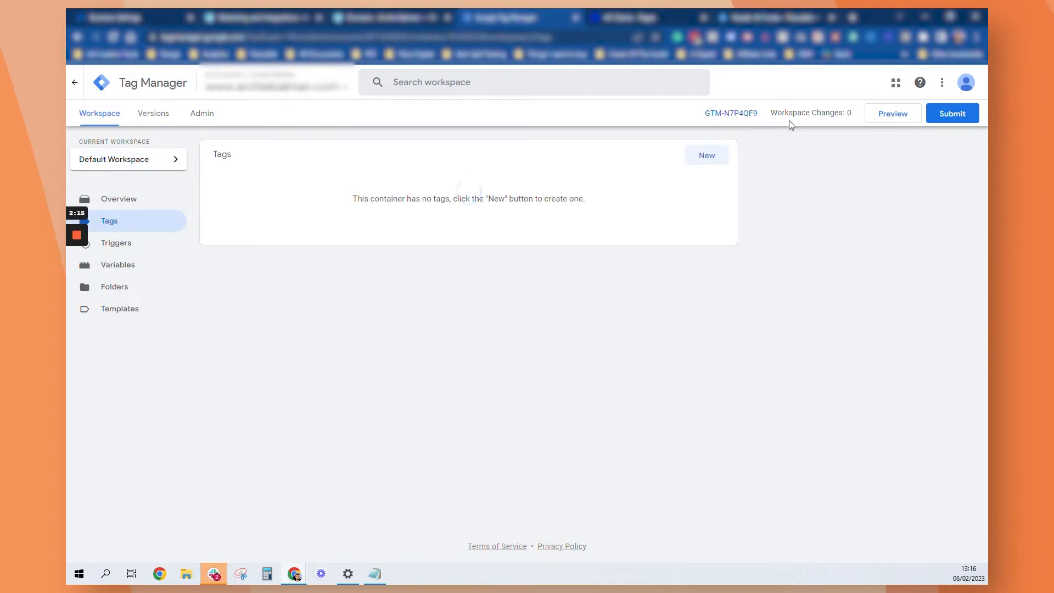
Step: View the container's Google Tag Manager installation snippets and close them
left_click(742, 115)
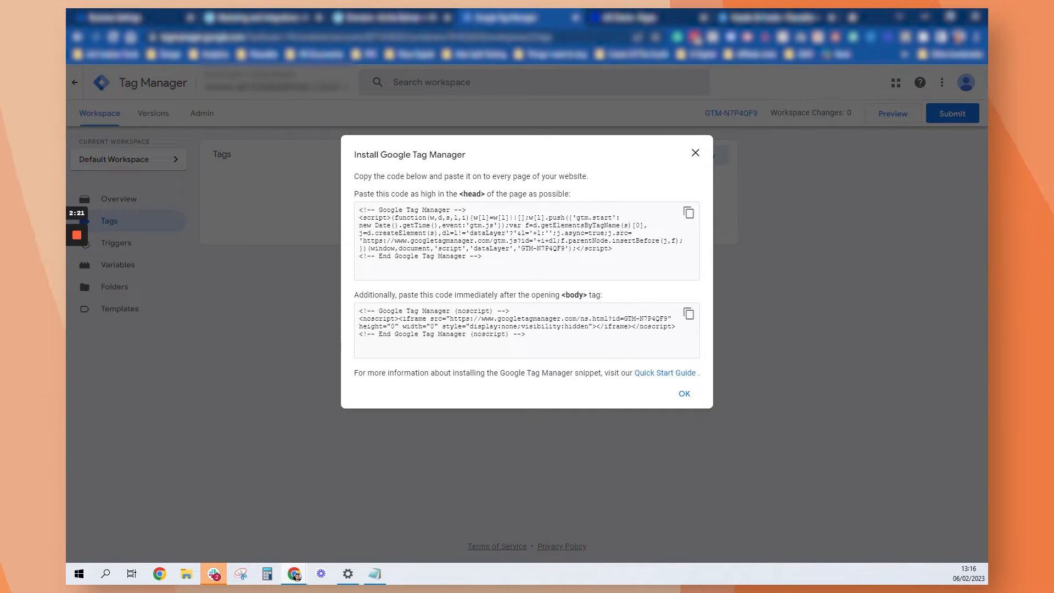
left_click(696, 153)
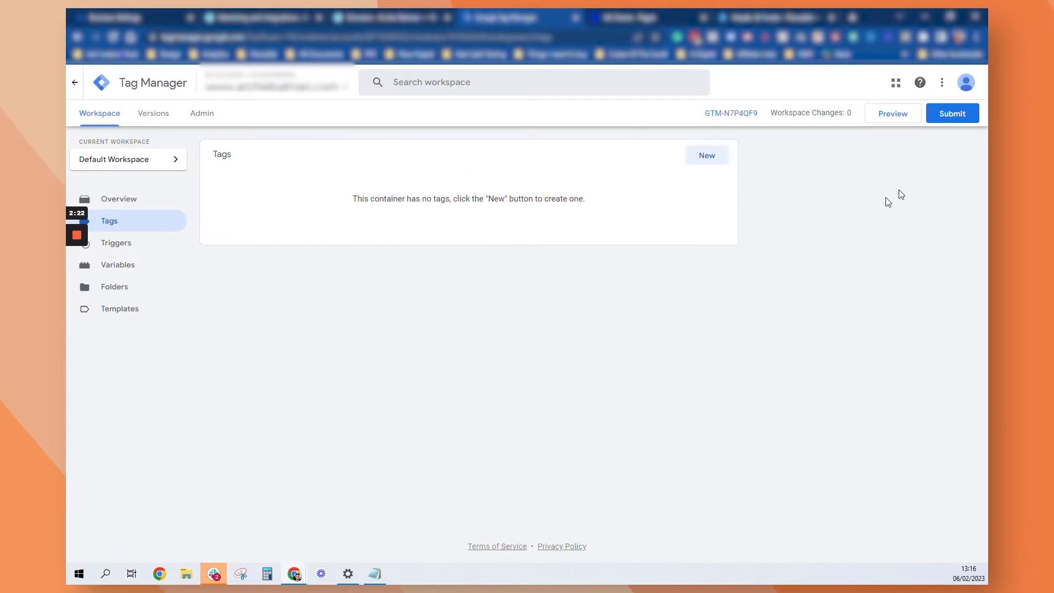
Step: Create a new tag in the container and name it "FB Pixel"
left_click(714, 159)
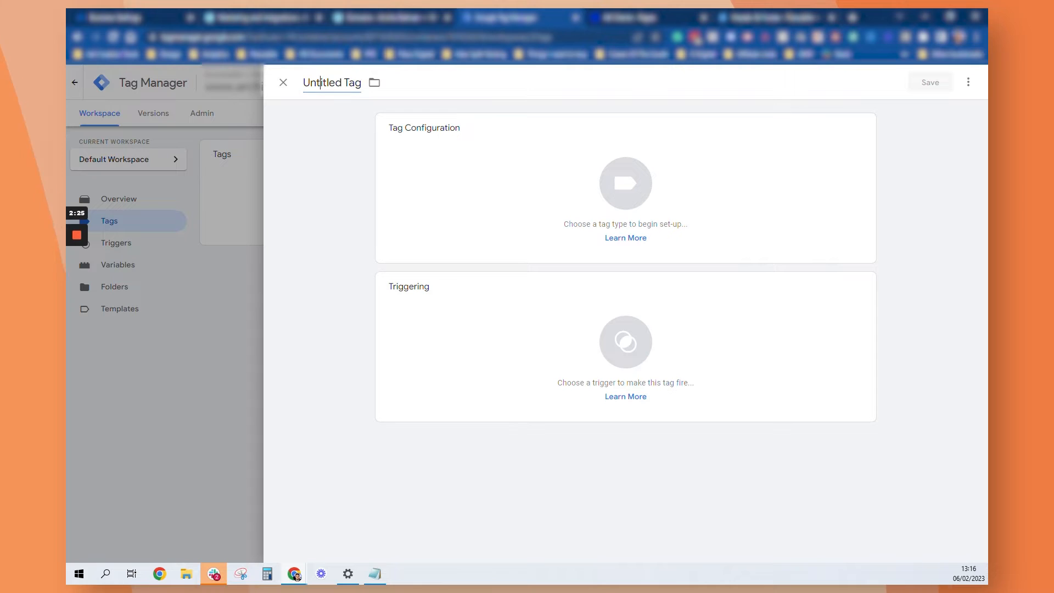
left_click(321, 82)
type("F")
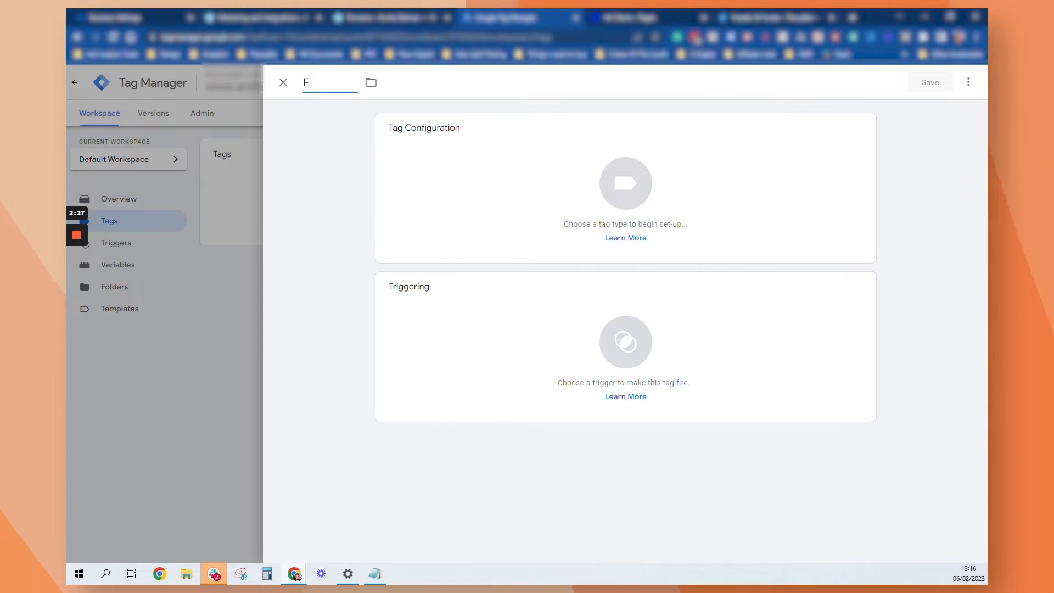
type("B")
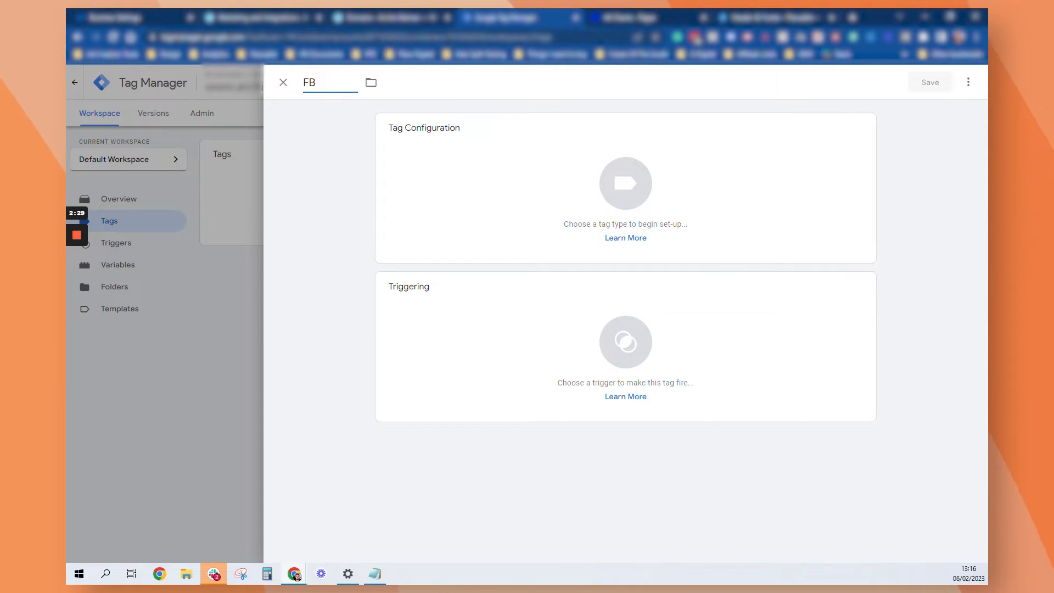
type(" Pixe")
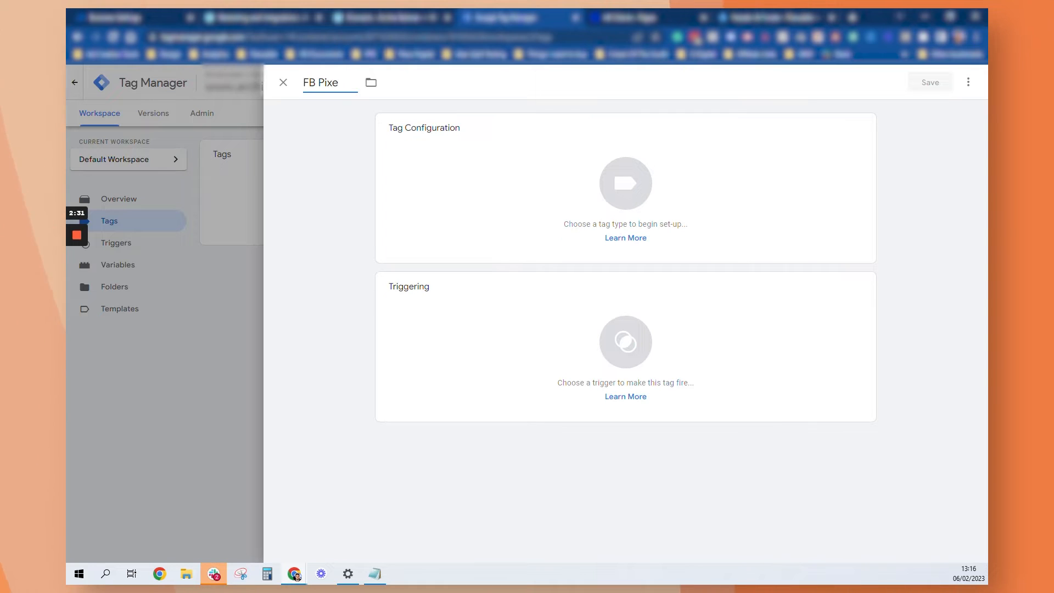
type("l")
Step: Set the tag type to Custom HTML and paste the copied Meta pixel base code as its HTML
left_click(625, 203)
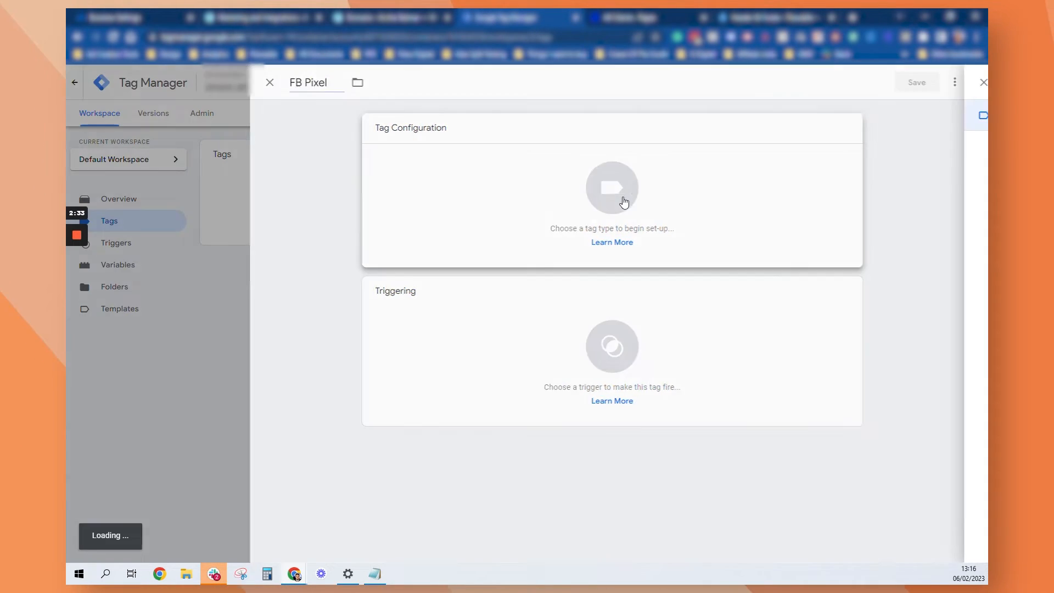
scroll(752, 528, "down", 2)
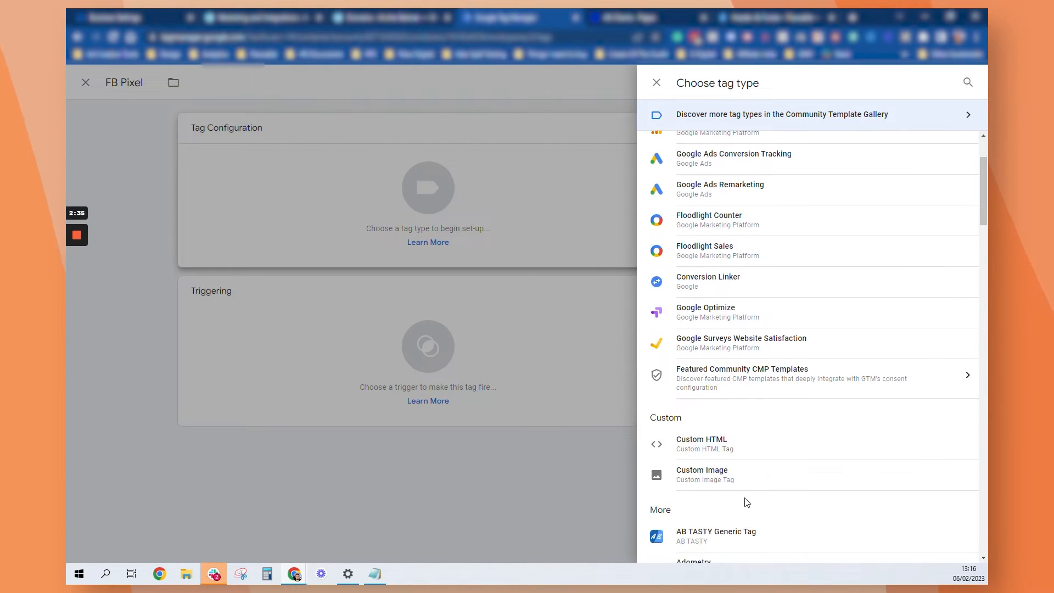
left_click(738, 456)
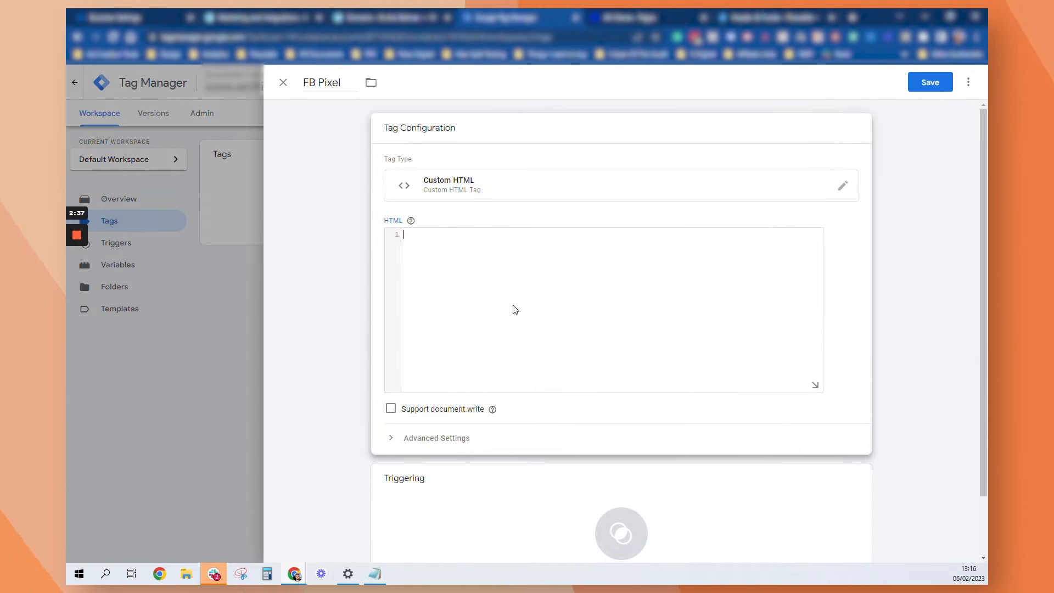
key("ctrl+v")
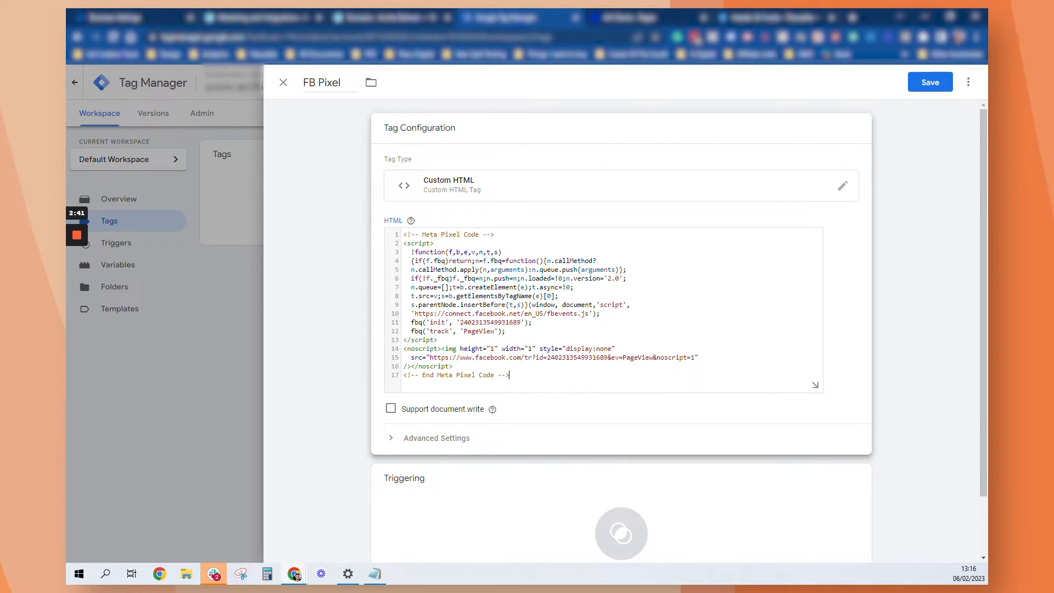
Step: Rename the tag to "FB Pixel - [pixel ID] - All Pages", inserting the pixel ID copied from the HTML code
left_click_drag(607, 357, 547, 357)
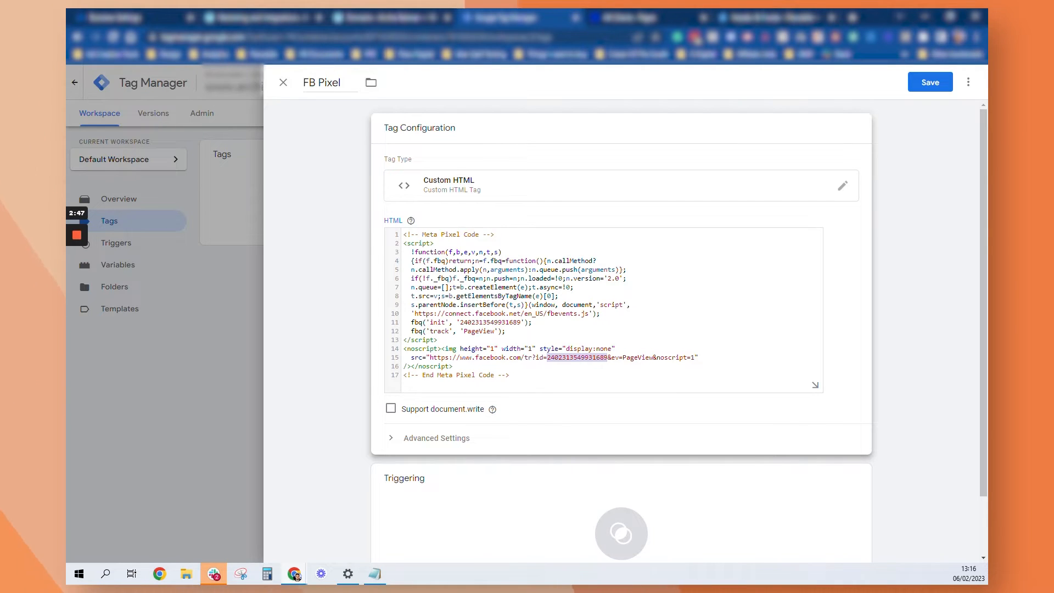
left_click(346, 82)
type("-")
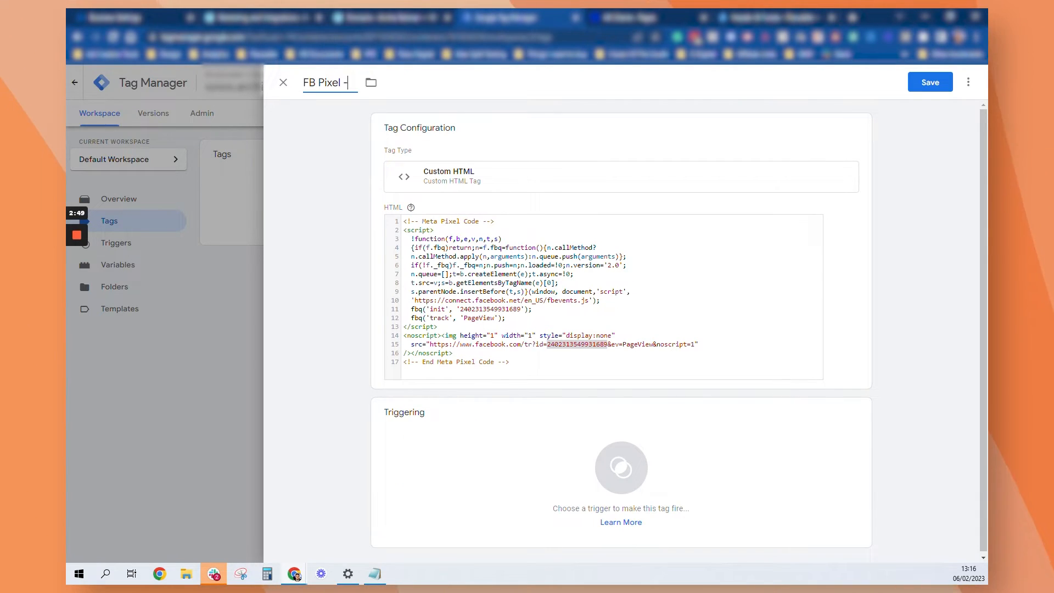
key("ctrl+v")
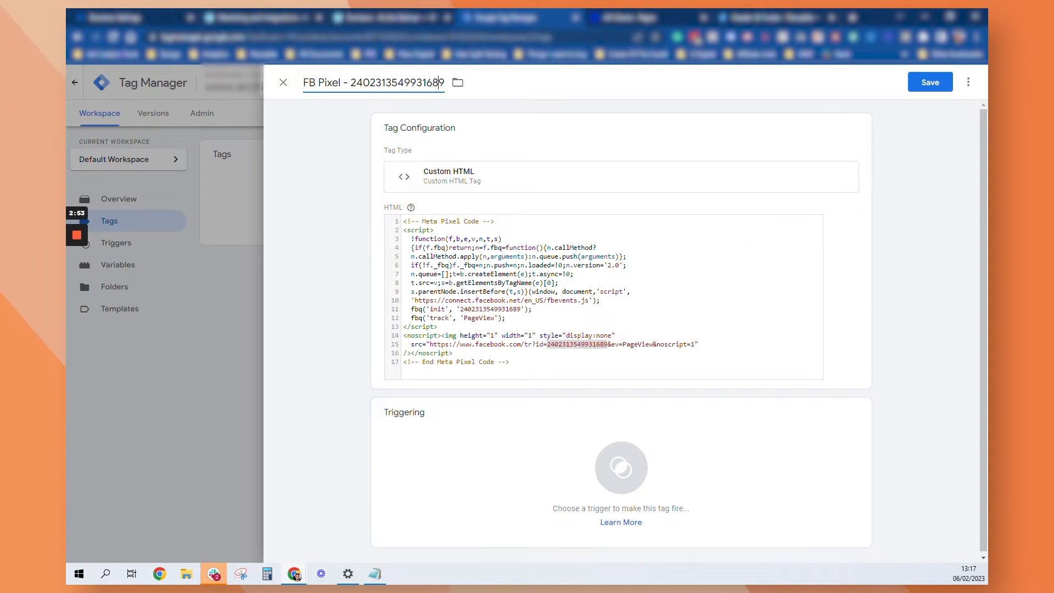
type("-")
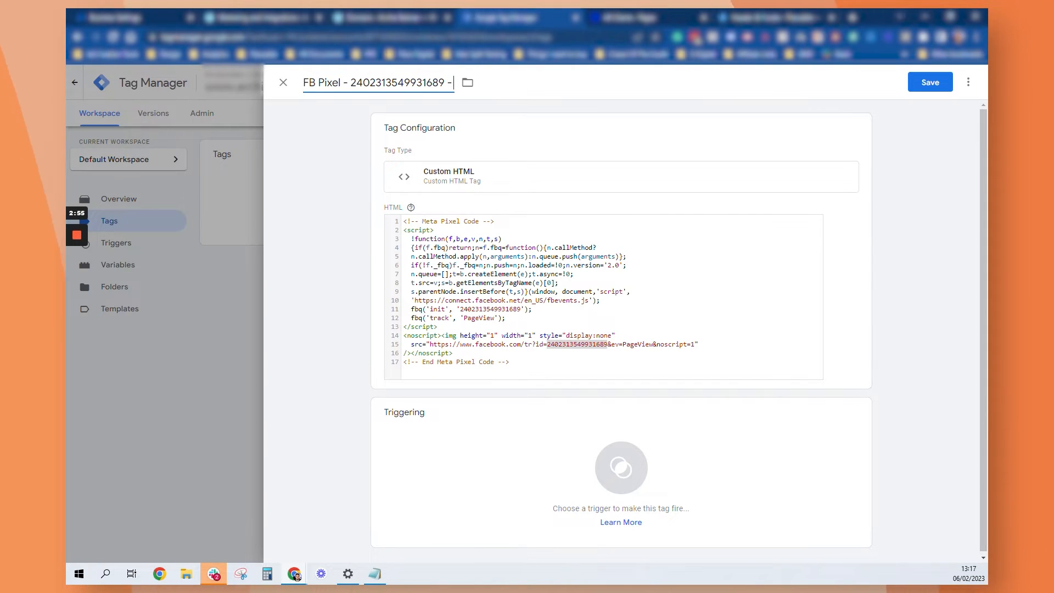
type(" All")
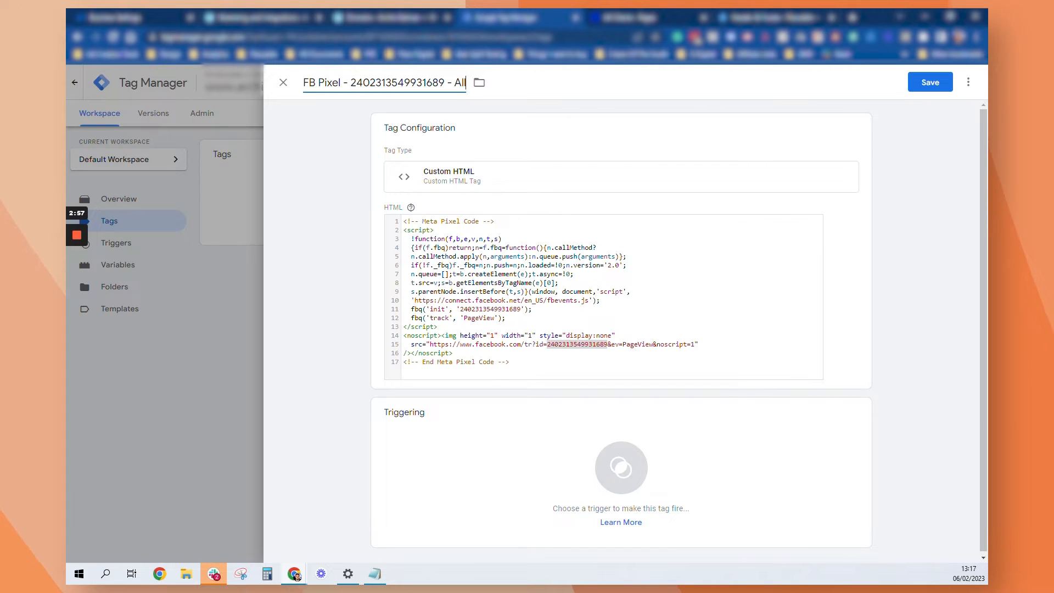
type(" P")
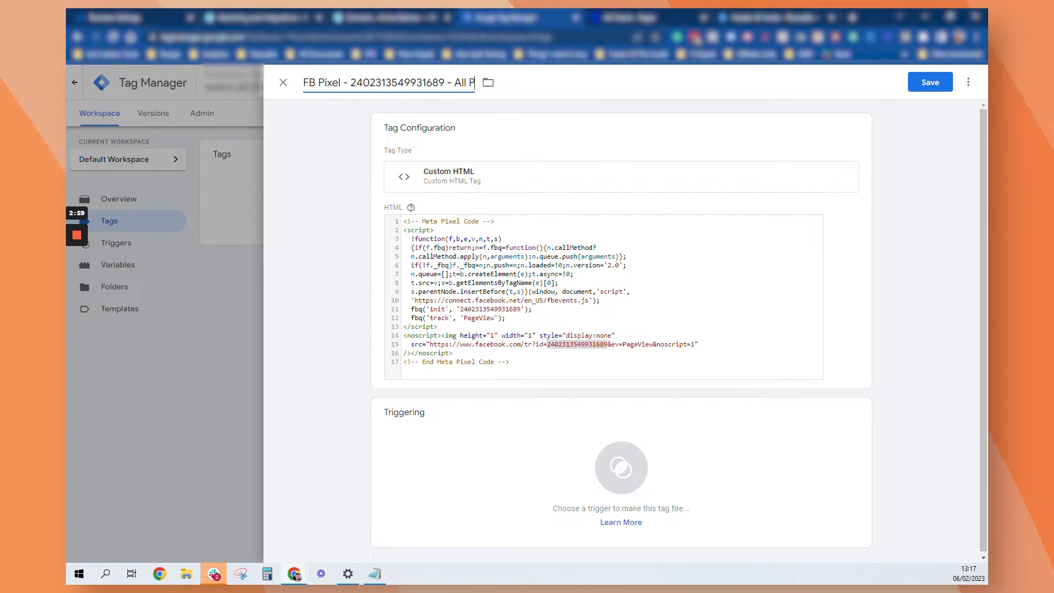
type("ages")
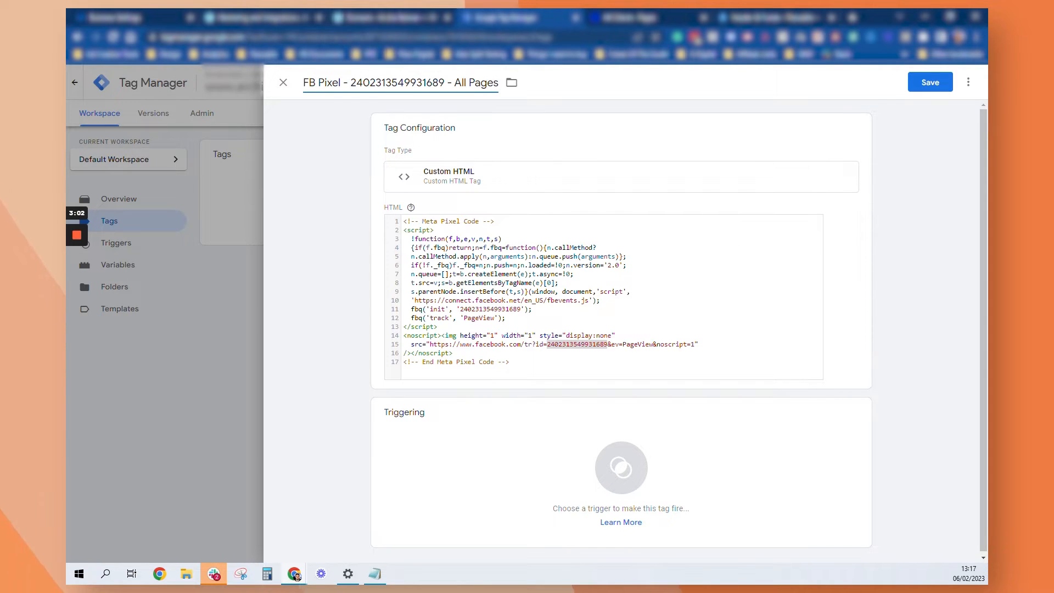
left_click(311, 198)
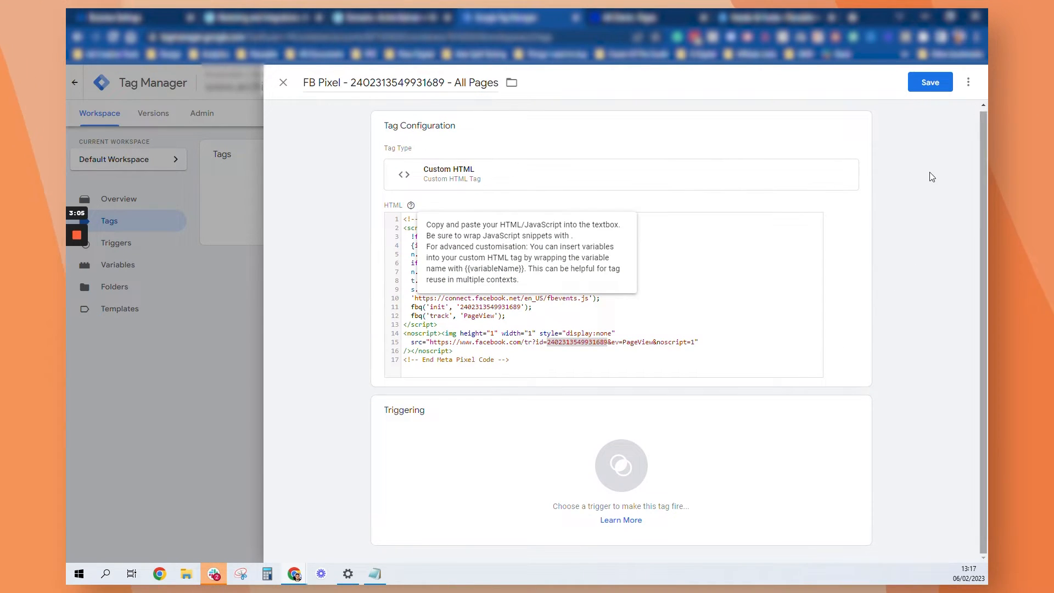
Step: Add the All Pages page view trigger to the FB Pixel tag and save the tag
left_click(478, 484)
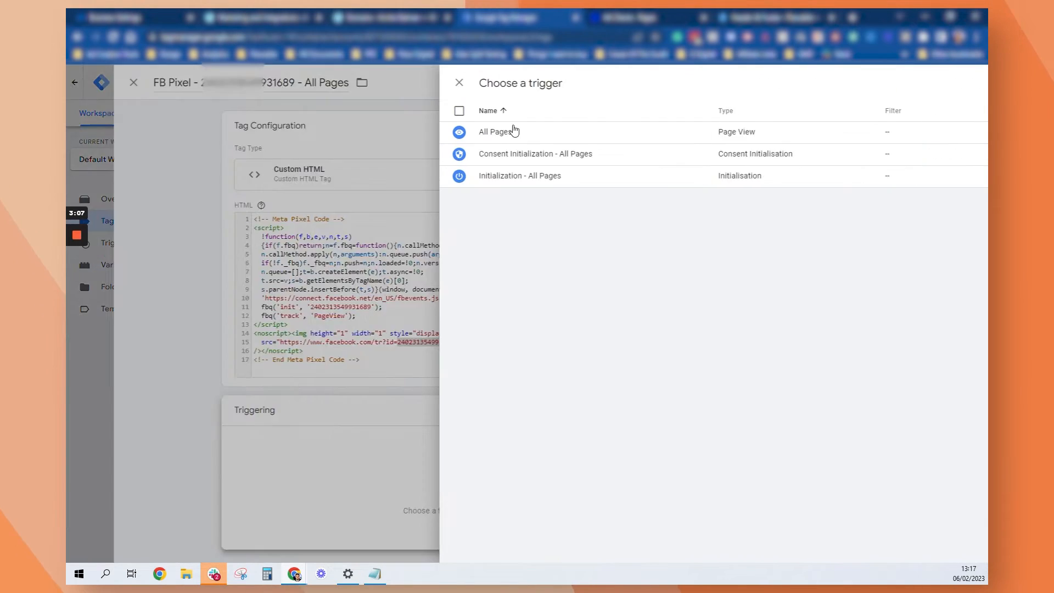
left_click(409, 143)
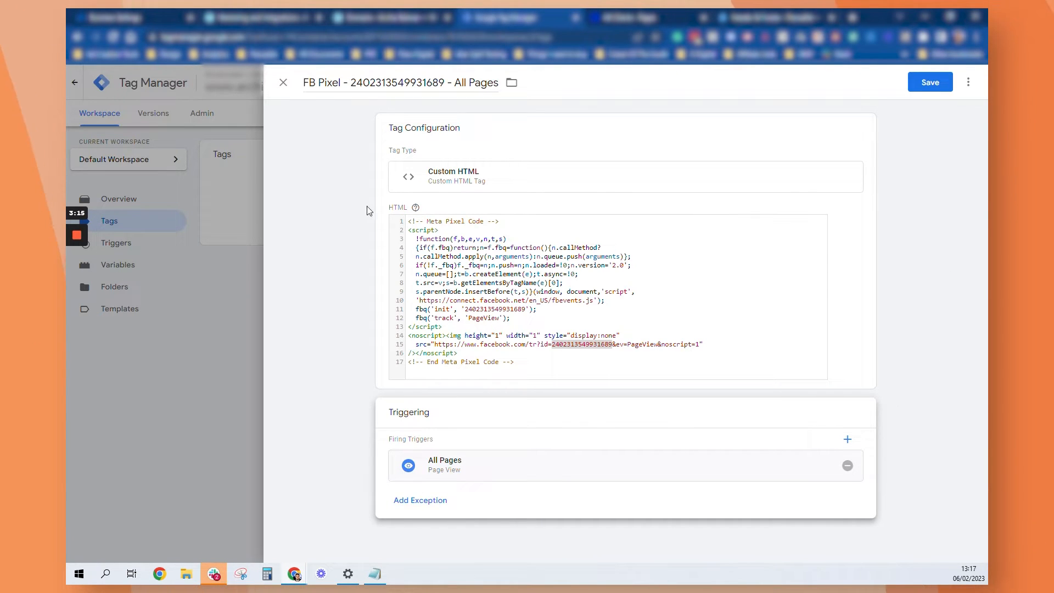
left_click(918, 79)
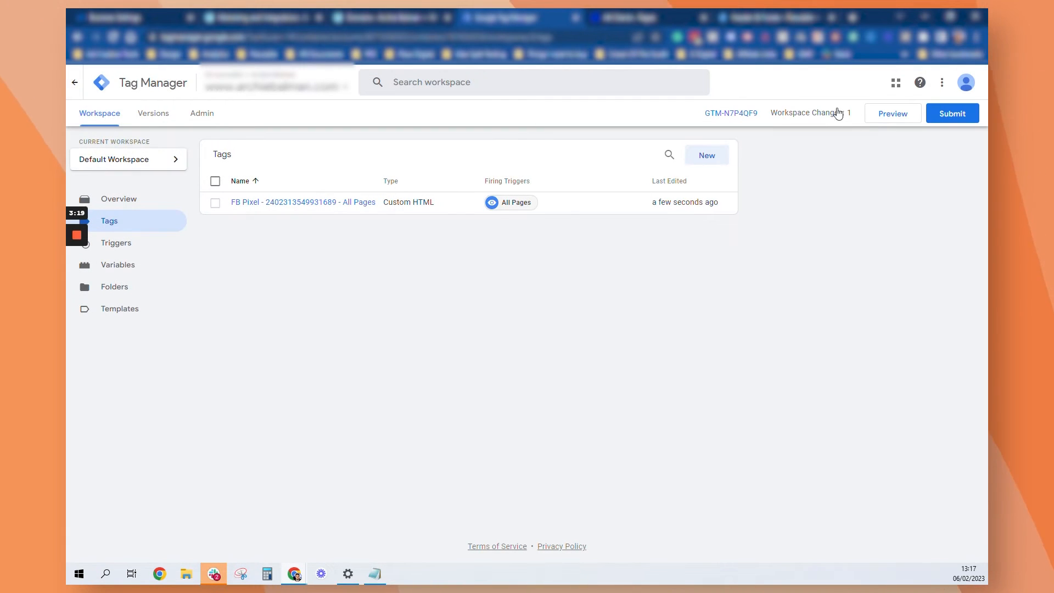
Step: Submit and publish the workspace changes to the Live environment without a version name, and close the version summary
left_click(950, 121)
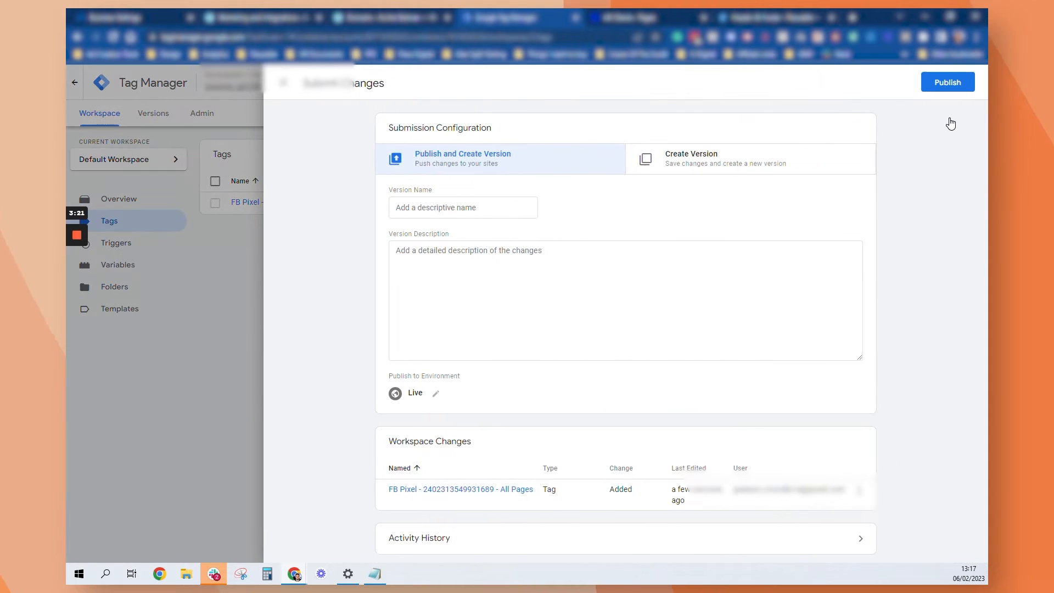
left_click(949, 86)
left_click(670, 404)
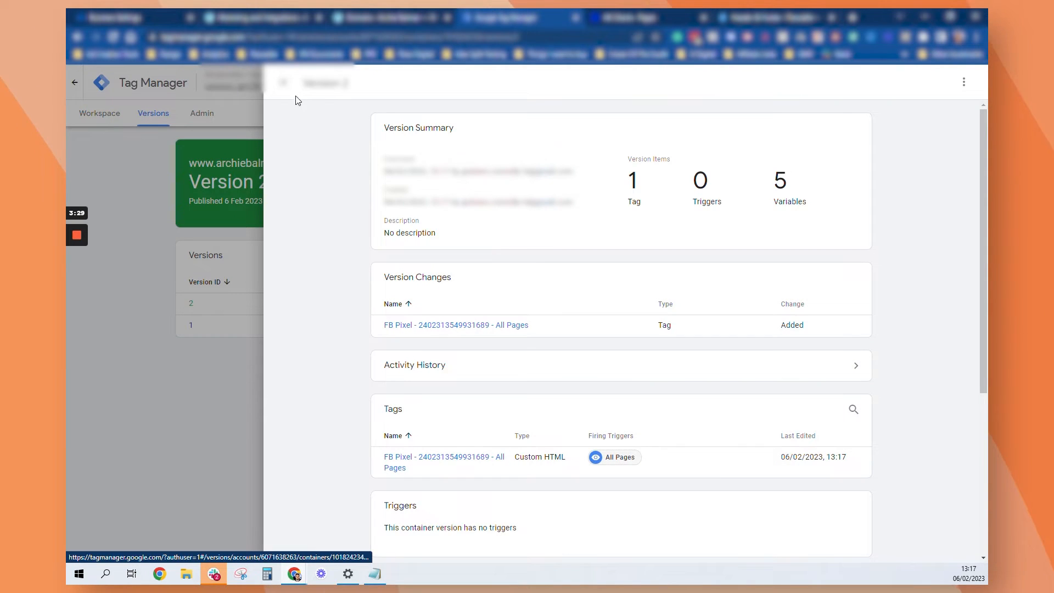
left_click(284, 83)
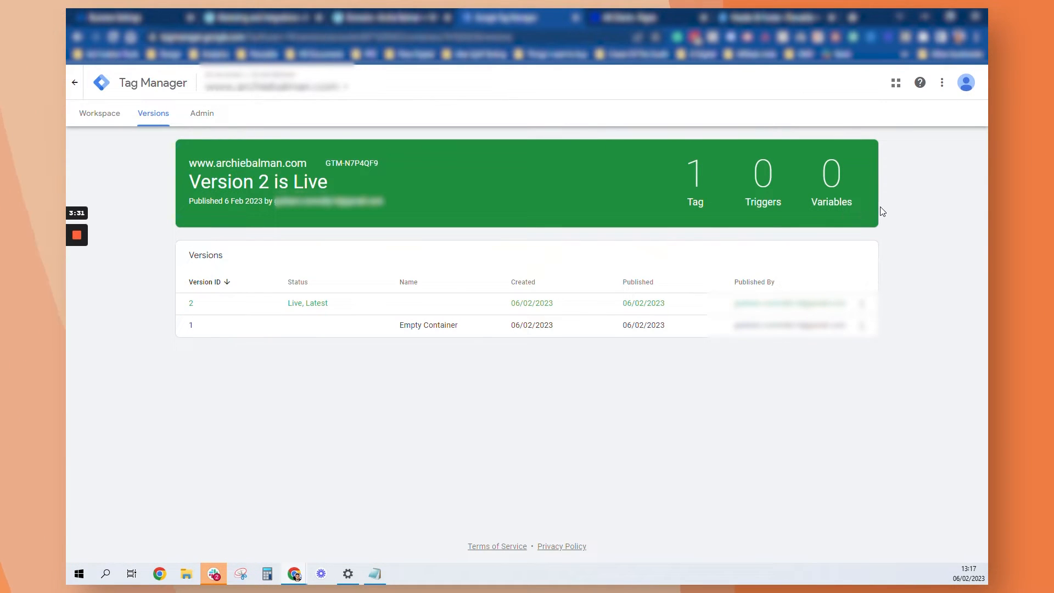
Step: Return to the workspace overview, show the container's installation snippets and copy the head snippet
left_click(105, 114)
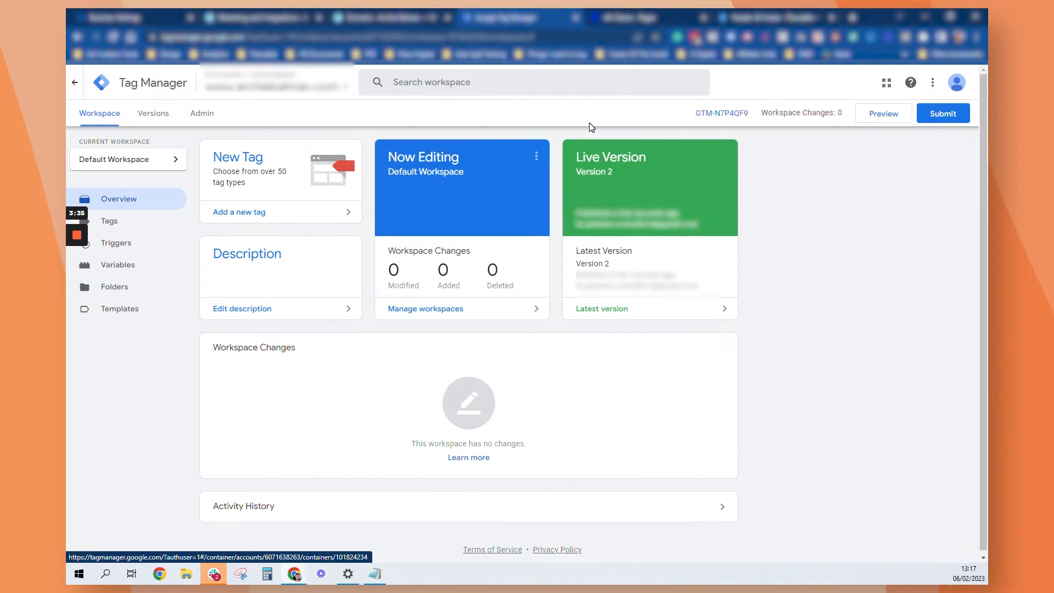
left_click(723, 114)
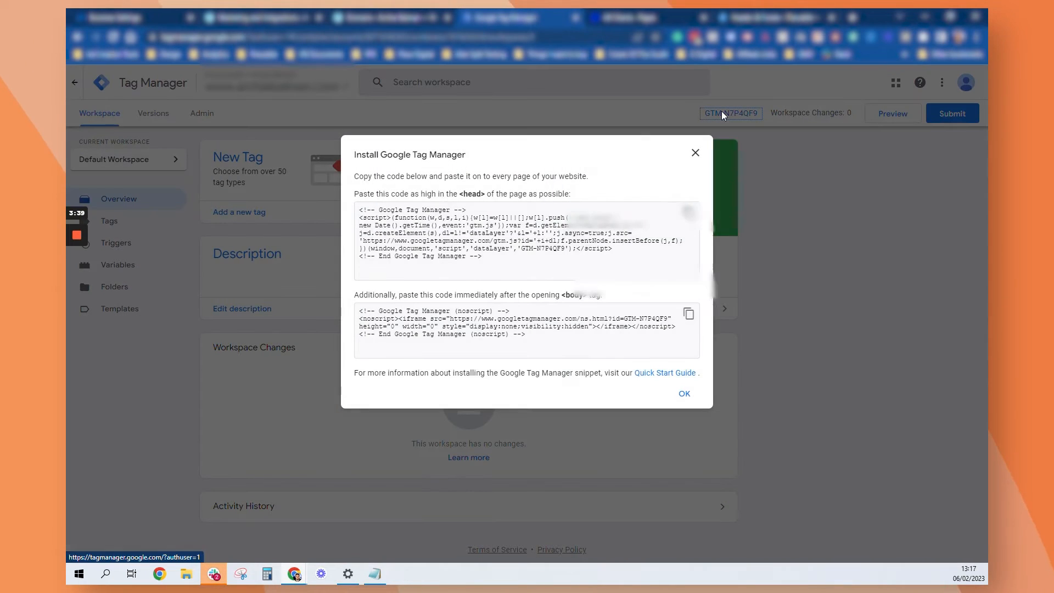
left_click(689, 215)
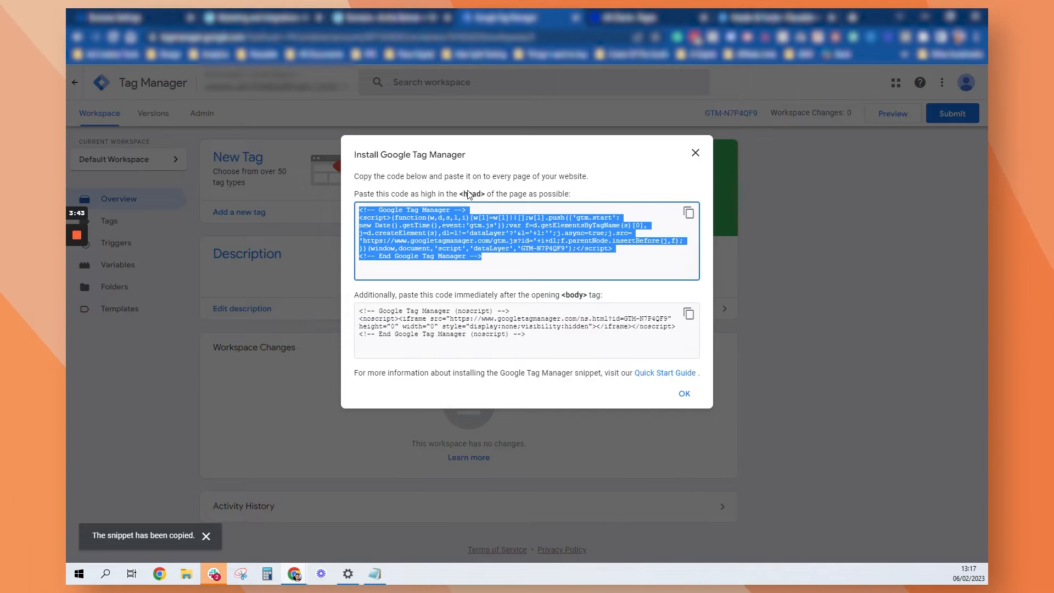
Step: Switch to the WordPress admin and view WPCode's Header & Footer page with its Header and Body script boxes
left_click(791, 16)
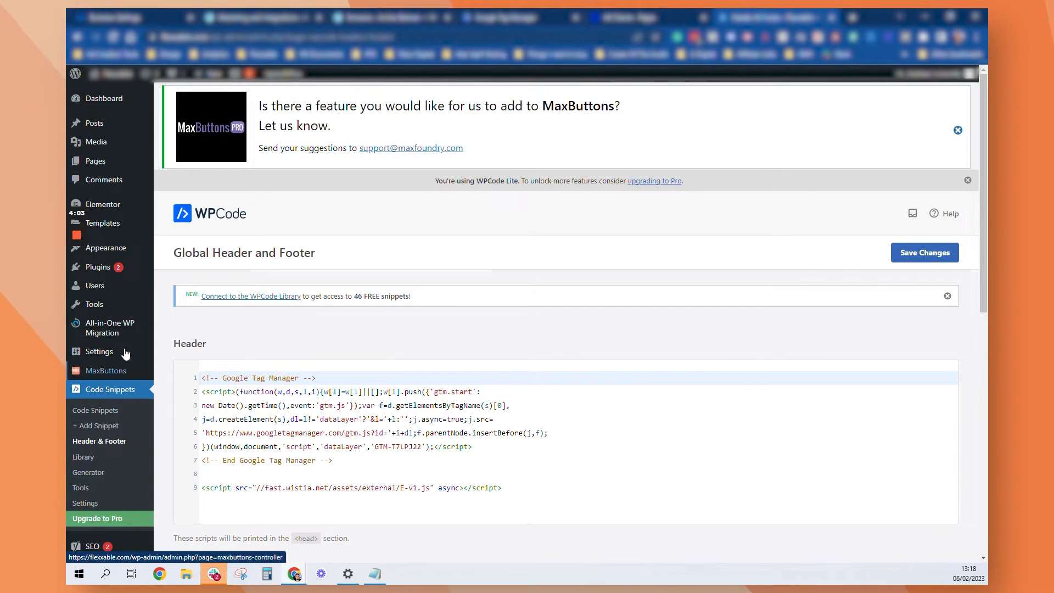
scroll(101, 395, "down", 5)
scroll(188, 255, "up", 3)
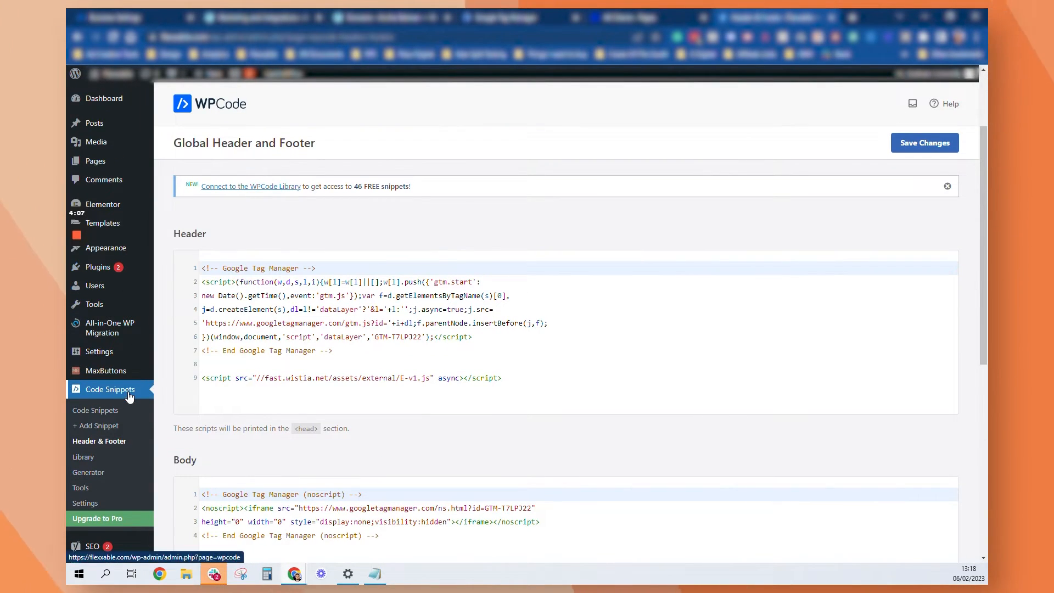
left_click(99, 448)
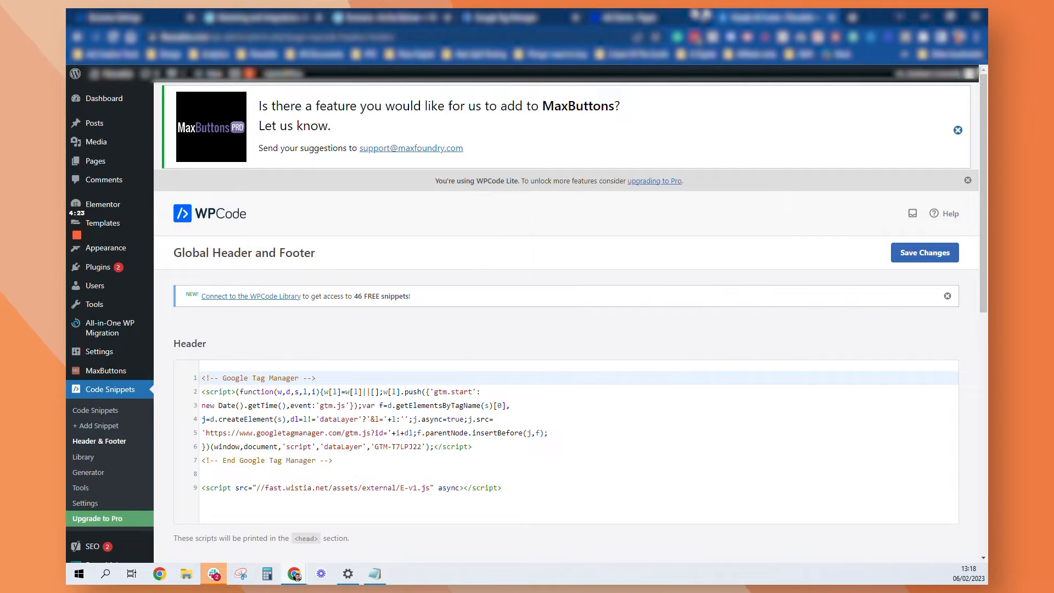
Step: Copy the head snippet from Google Tag Manager again and return to the Header box in WPCode
left_click(516, 18)
left_click(690, 219)
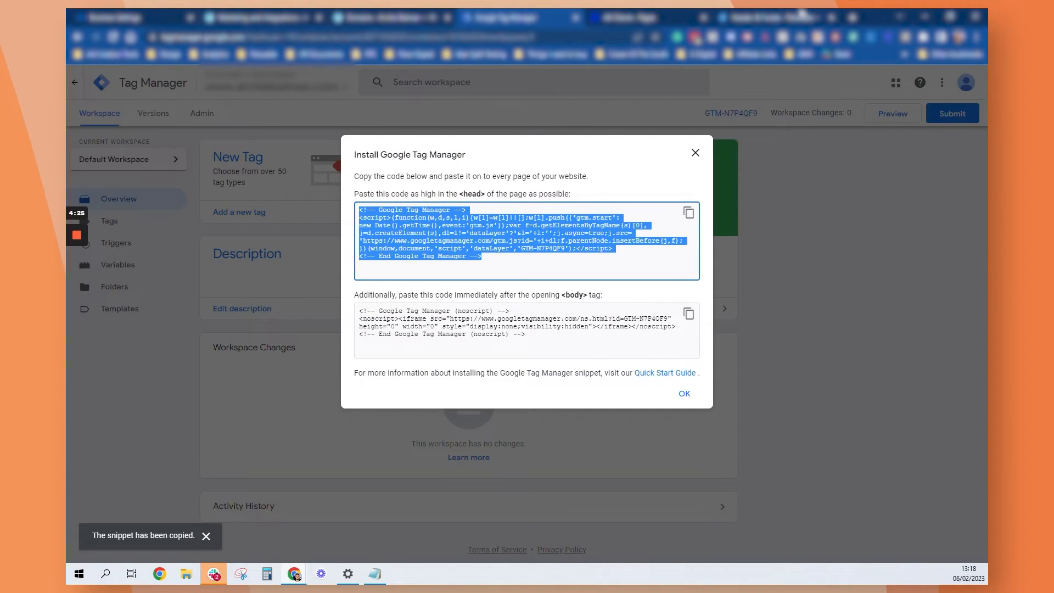
left_click(791, 17)
scroll(412, 447, "down", 4)
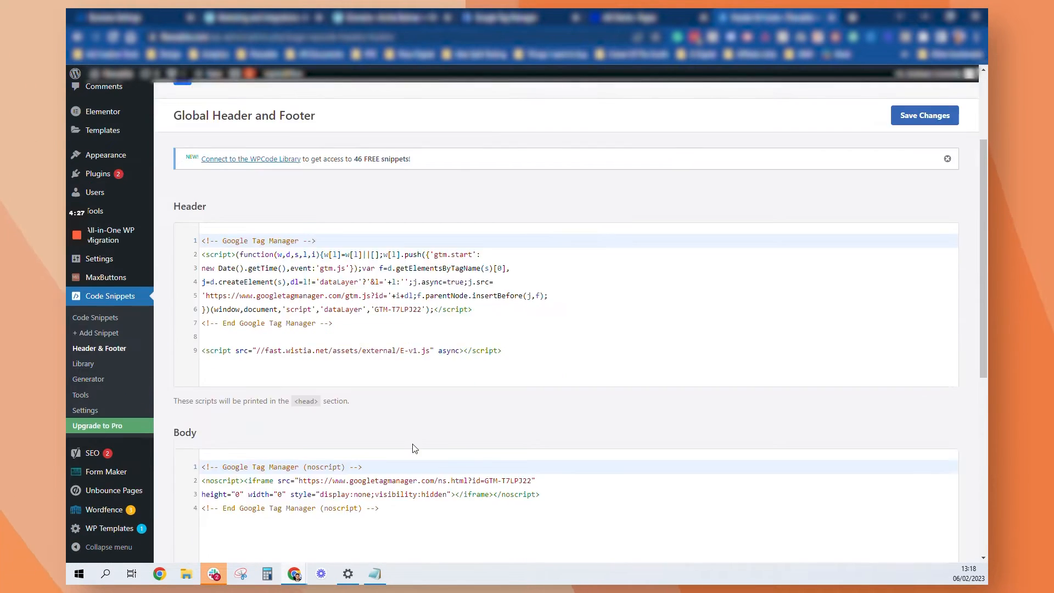
Step: Copy the noscript body snippet from Google Tag Manager and return to the Body box in WPCode
left_click(532, 16)
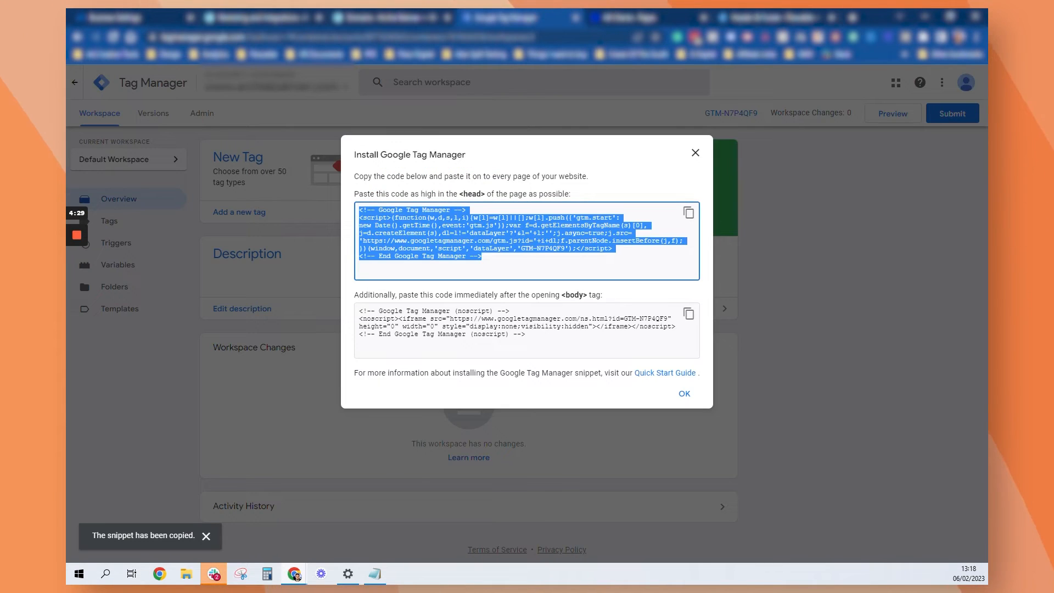
left_click(688, 314)
left_click(784, 16)
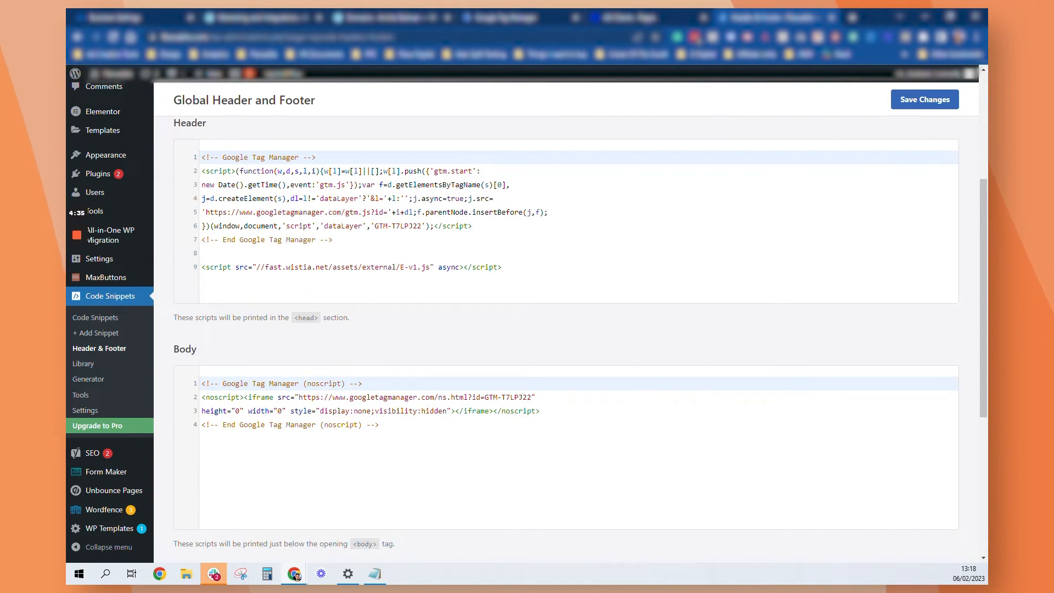
scroll(935, 210, "up", 3)
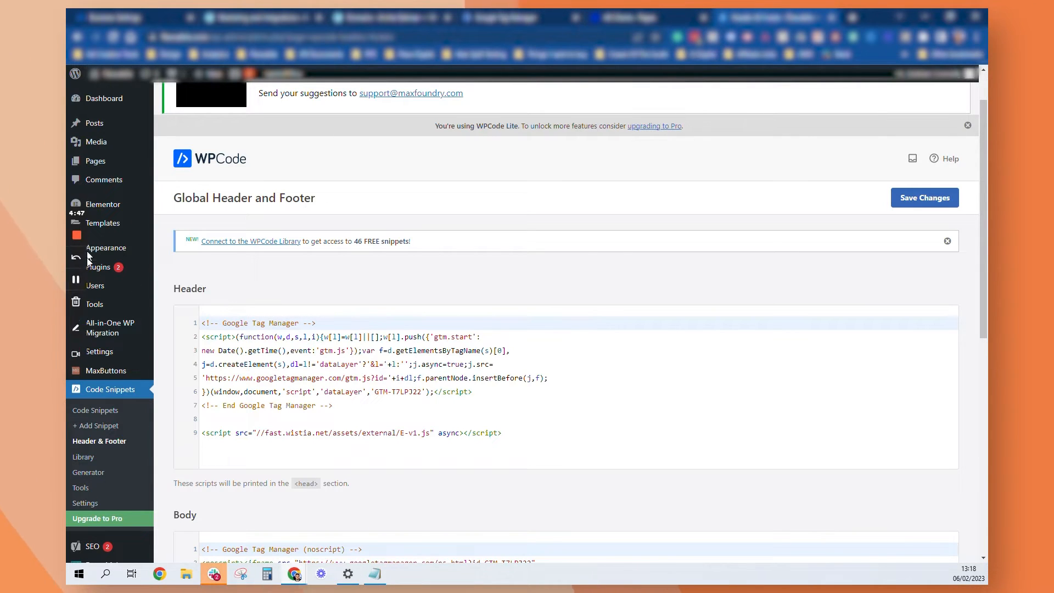
left_click(76, 279)
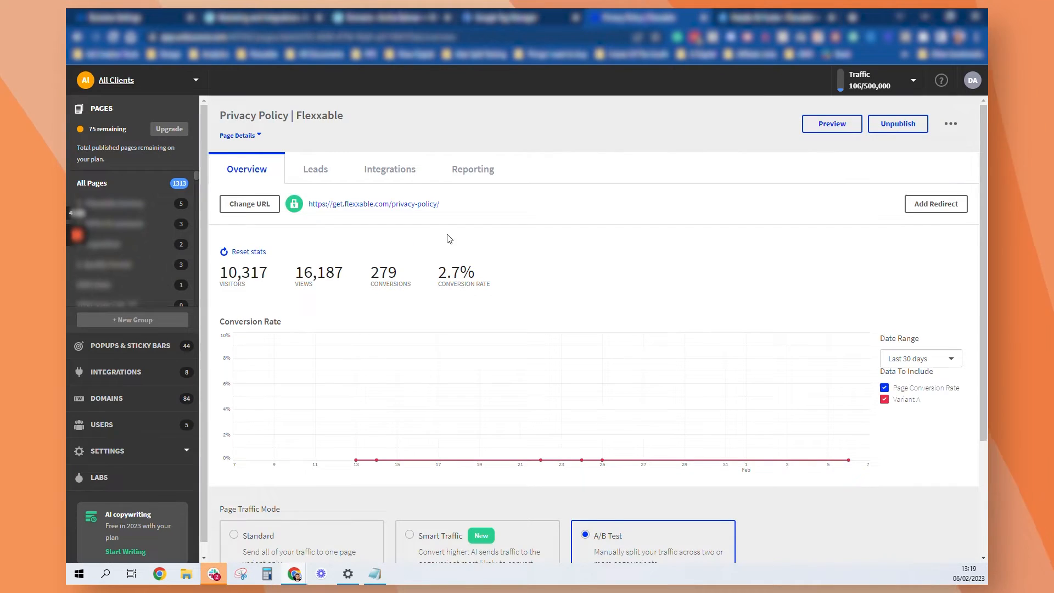
Step: Open Variant A of the Privacy Policy landing page in the Unbounce editor and add a new script to it
scroll(447, 239, "down", 3)
left_click(913, 488)
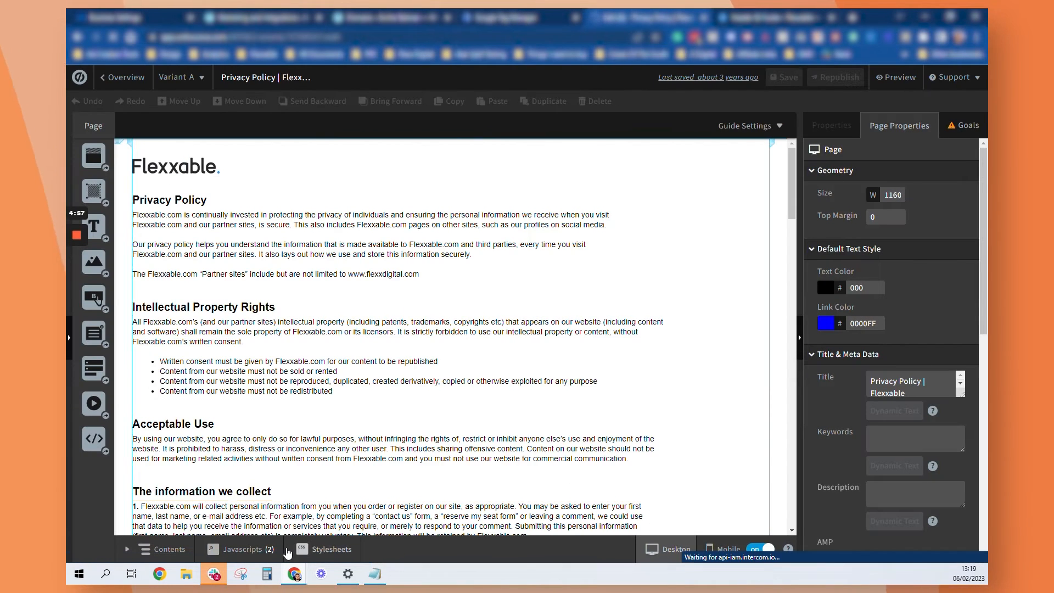
left_click(248, 548)
left_click(245, 528)
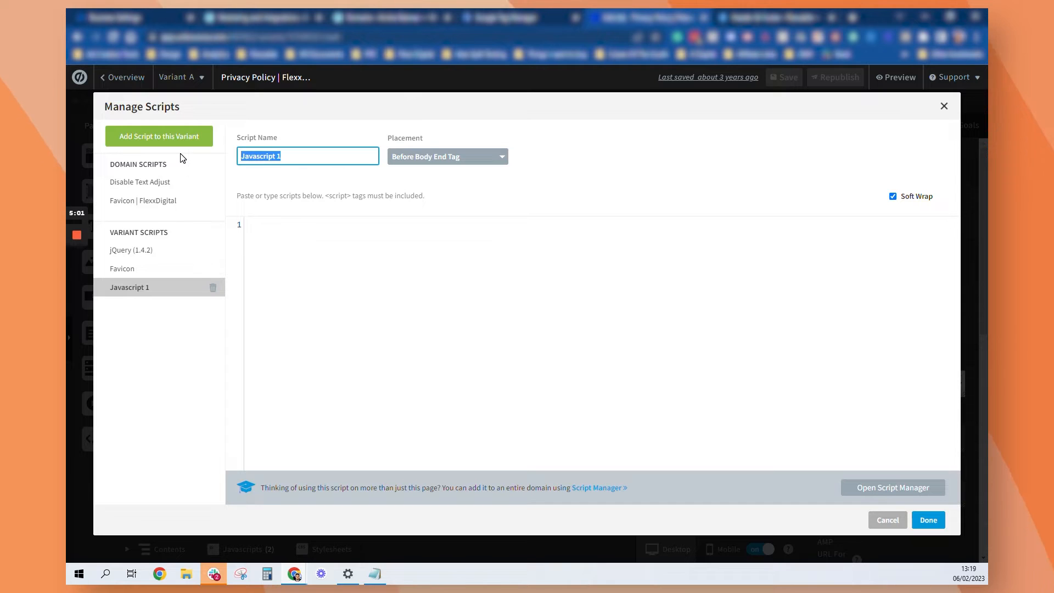
Step: Name the new variant script "GTM Head" and set its placement to Head
type("GTM")
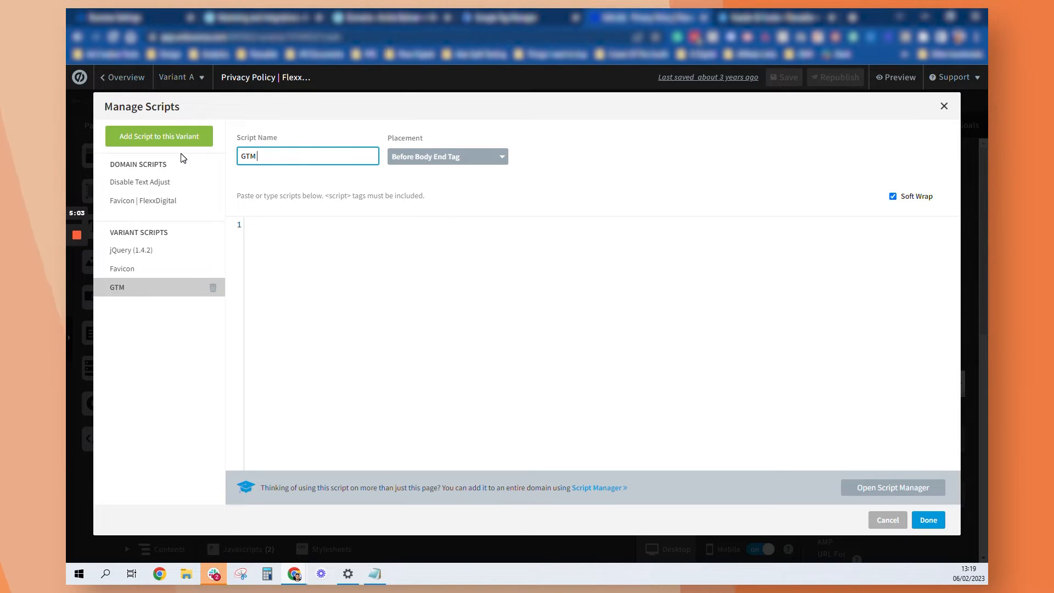
type(" Head")
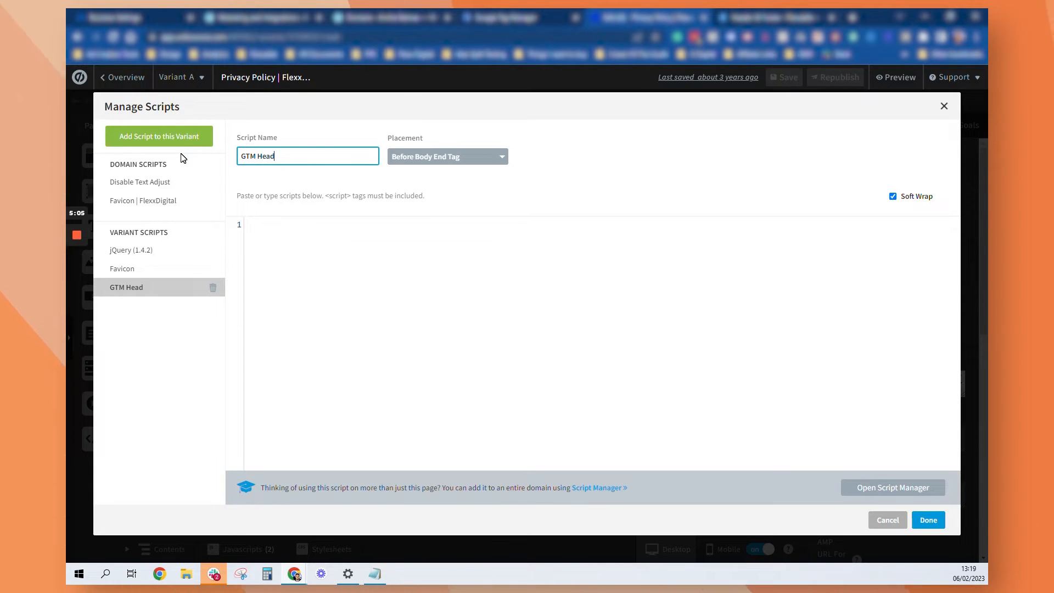
left_click(472, 157)
left_click(409, 209)
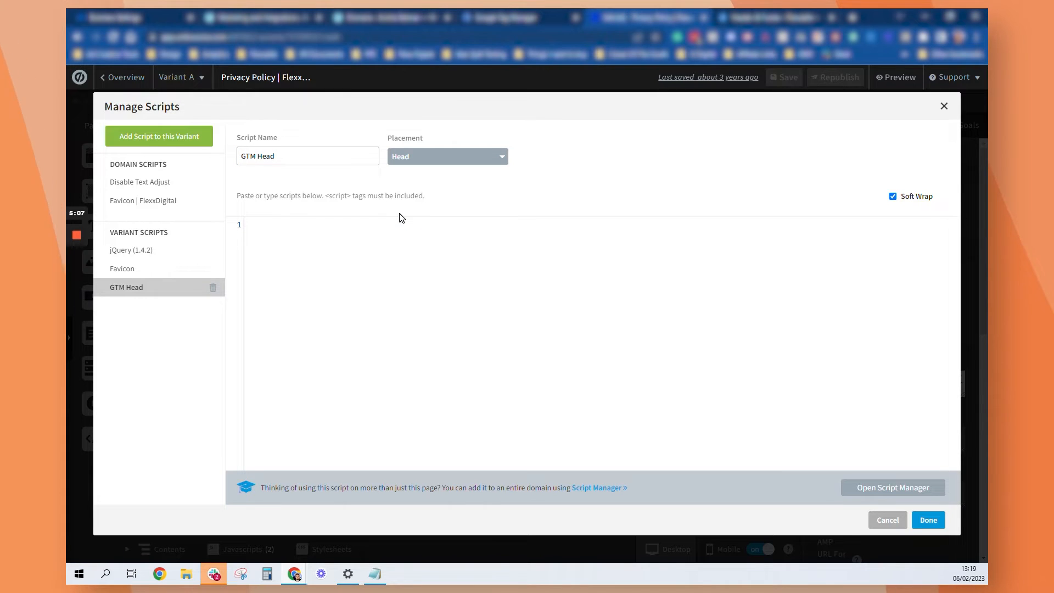
Step: Copy the head snippet from Google Tag Manager and paste it into the GTM Head script in Unbounce
left_click(769, 19)
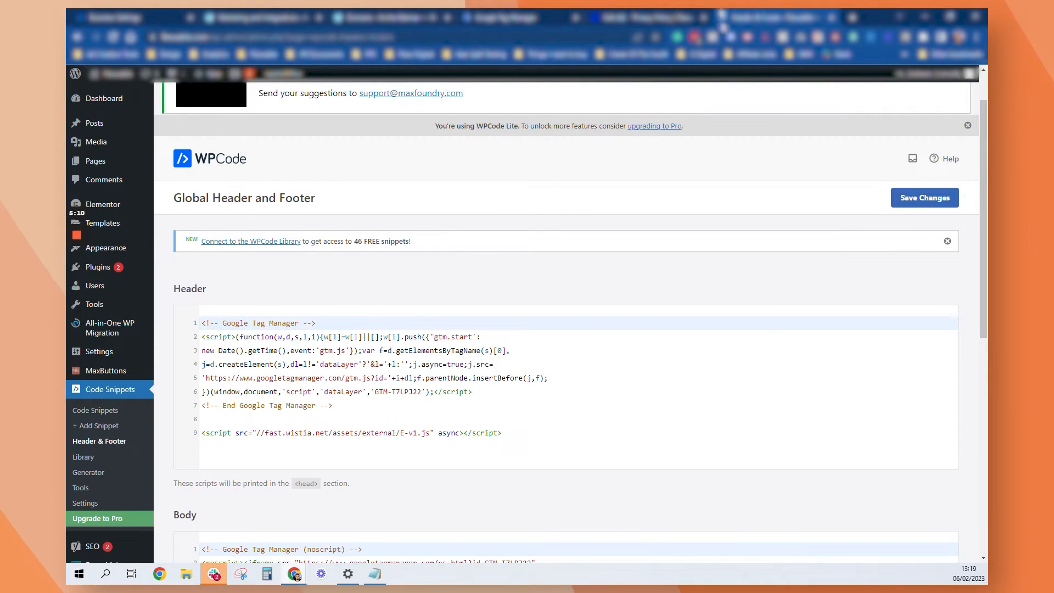
left_click(500, 18)
left_click(689, 213)
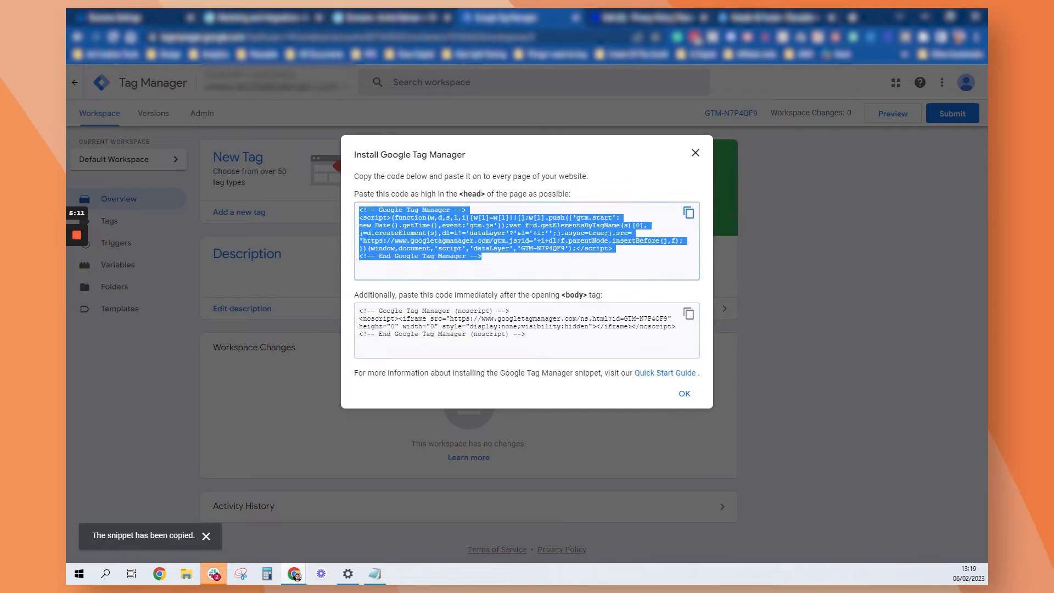
left_click(657, 16)
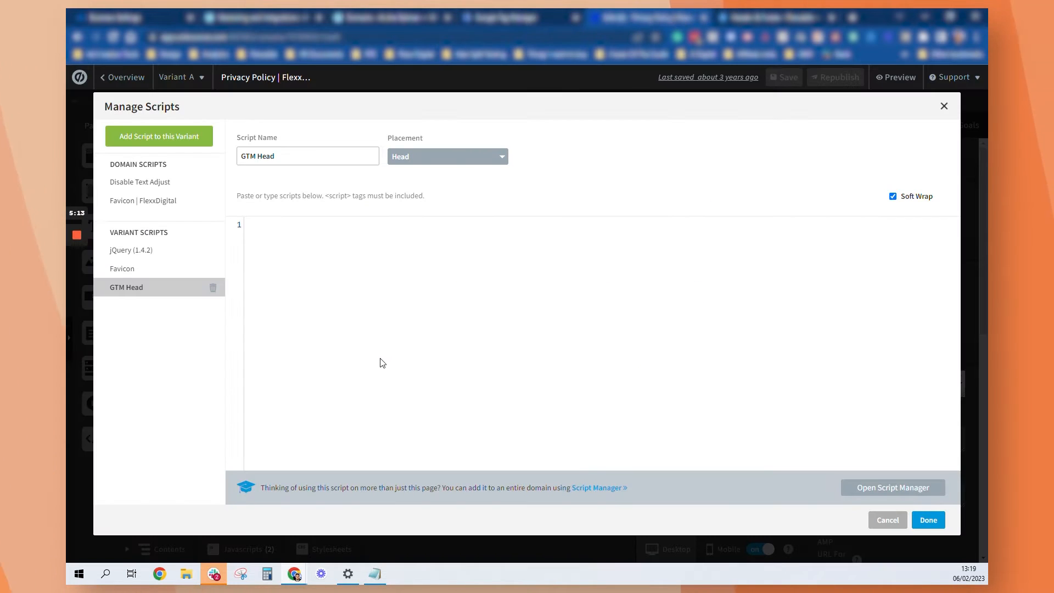
key("ctrl+v")
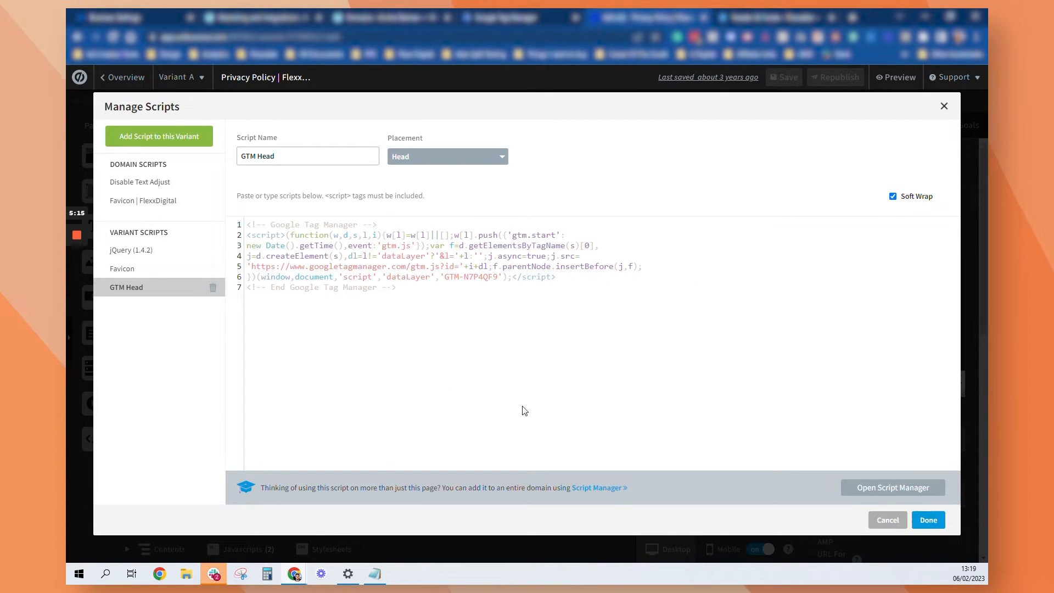
Step: Add another script to the variant, name it "GTM Body" and keep its placement at Before Body End Tag
left_click(204, 136)
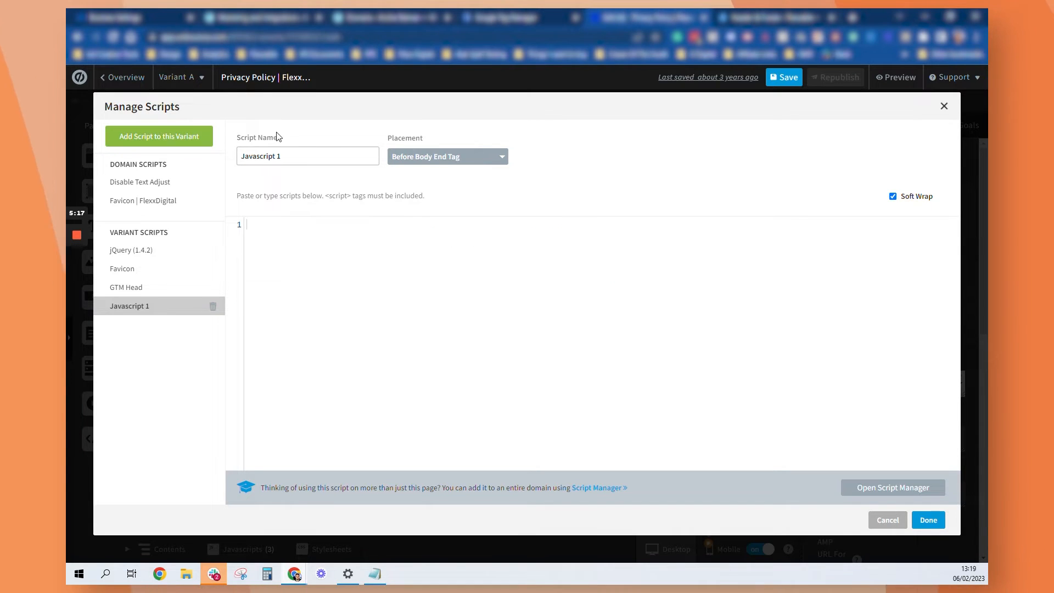
type("G")
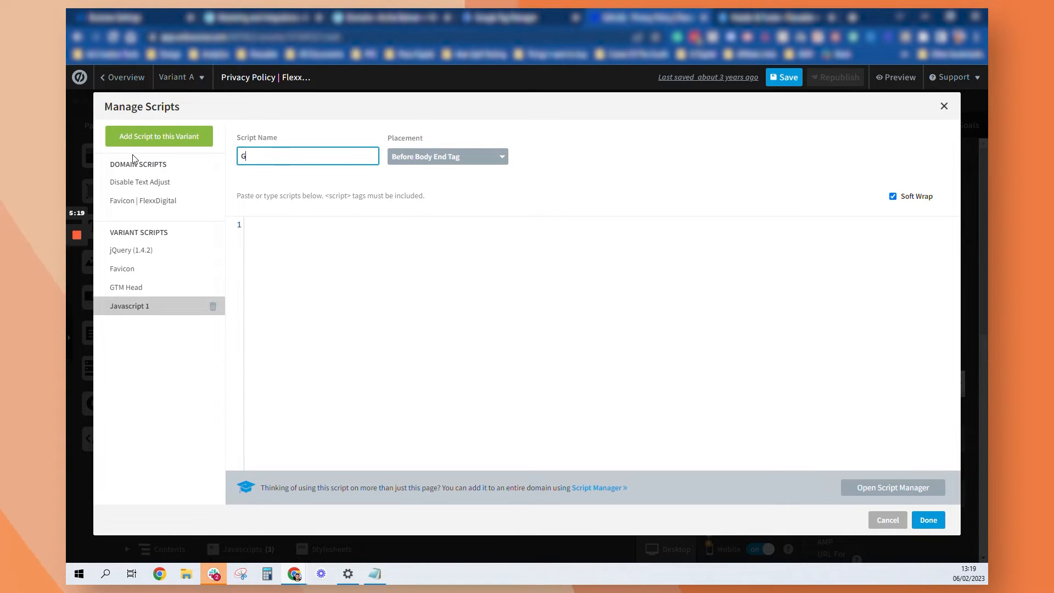
type("TM n")
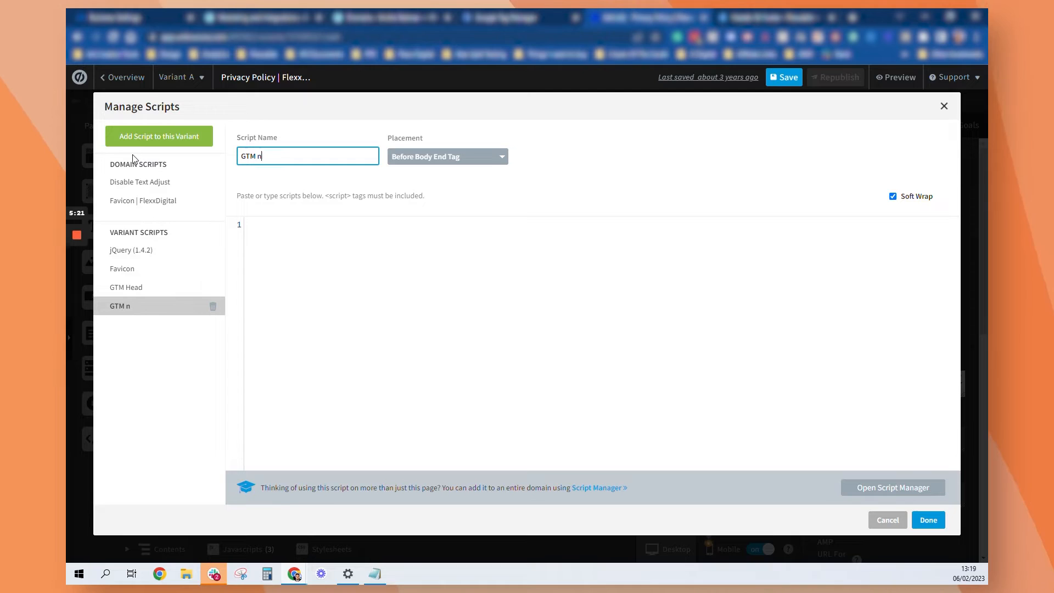
type("Body")
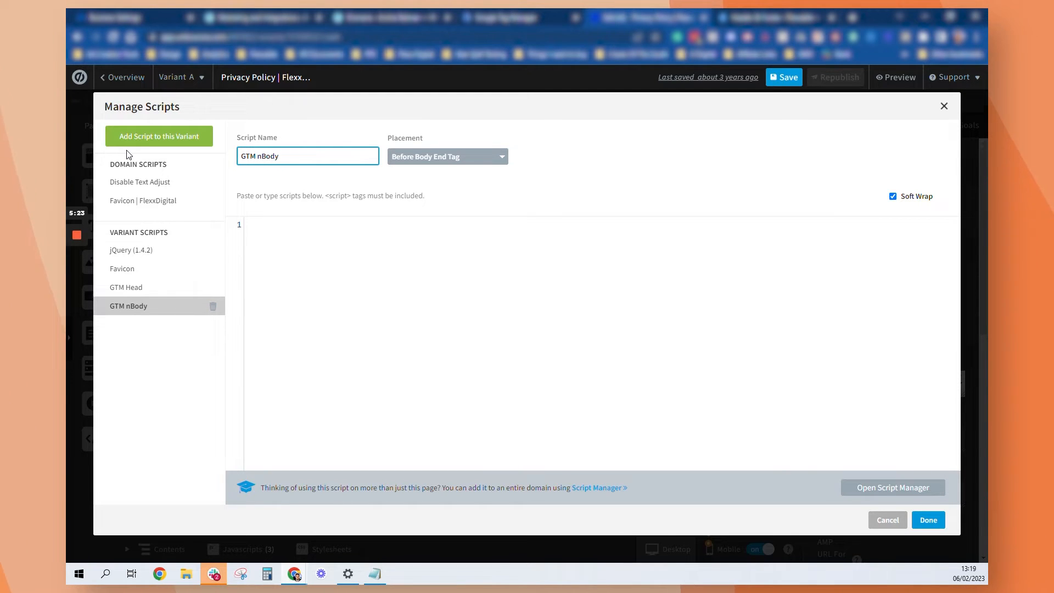
key("BackSpace")
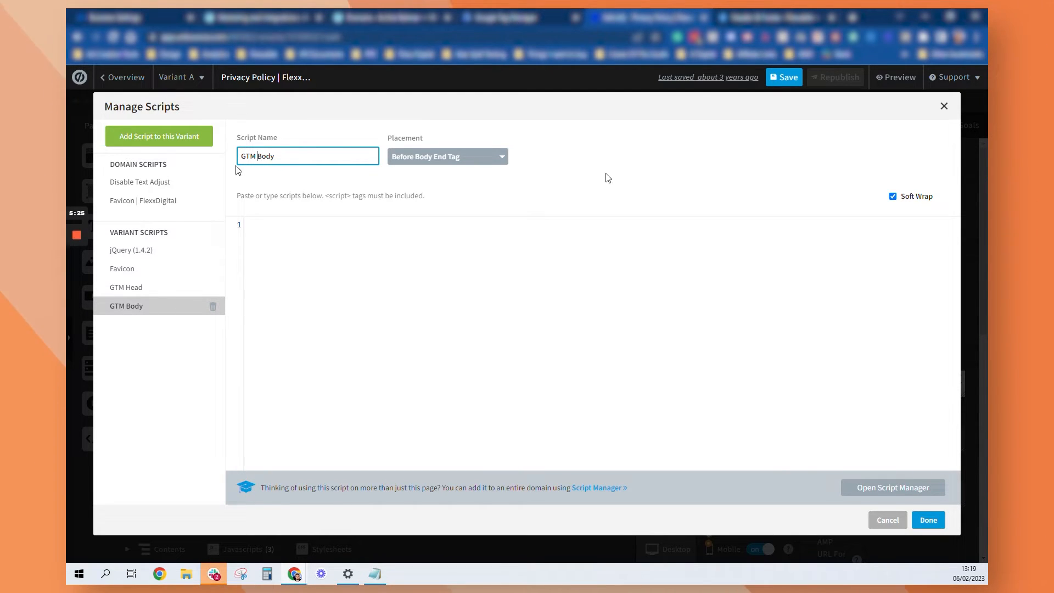
left_click(409, 158)
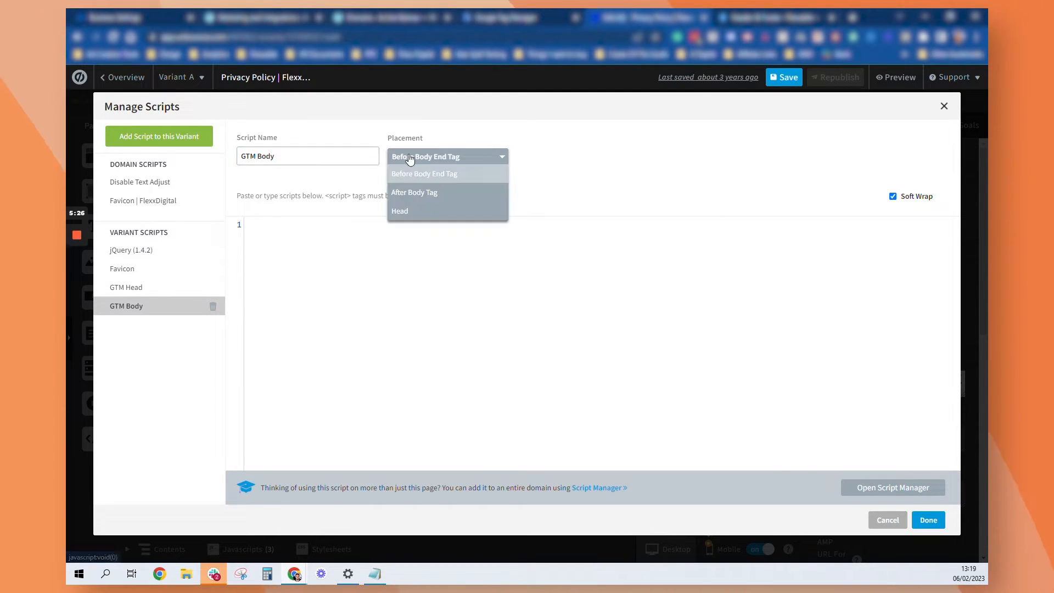
left_click(528, 308)
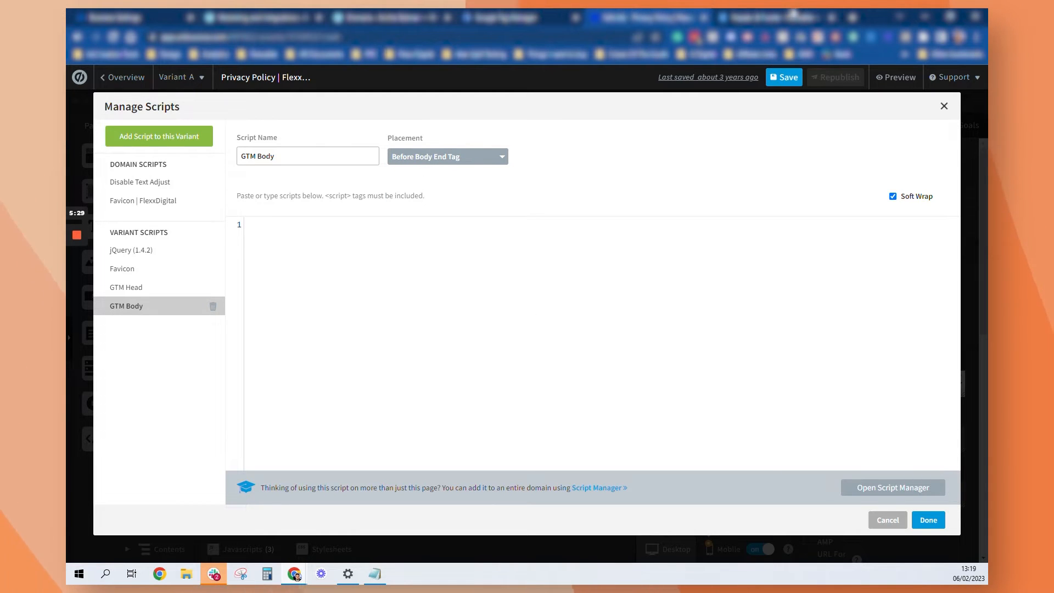
Step: Copy the noscript body snippet from Google Tag Manager, paste it into the GTM Body script in Unbounce and confirm the scripts
key("ctrl+shift+Tab")
left_click(687, 314)
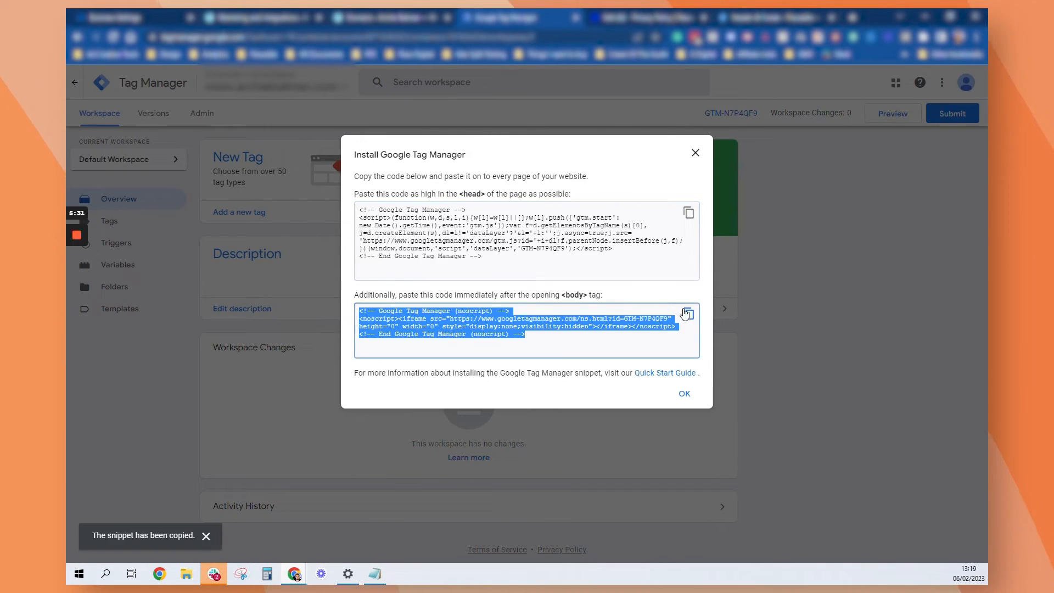
left_click(768, 17)
left_click(645, 18)
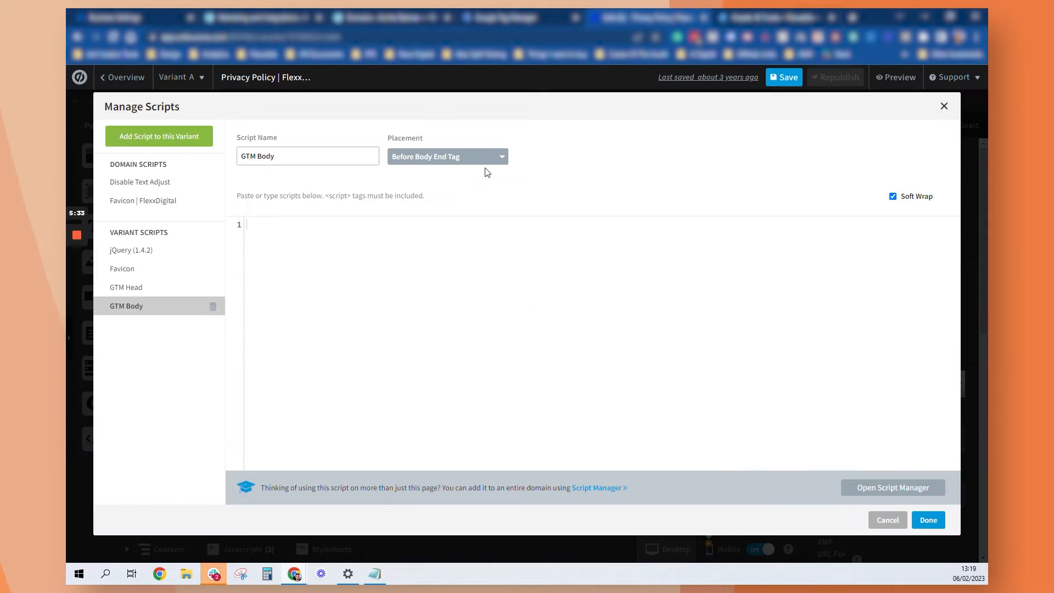
key("ctrl+v")
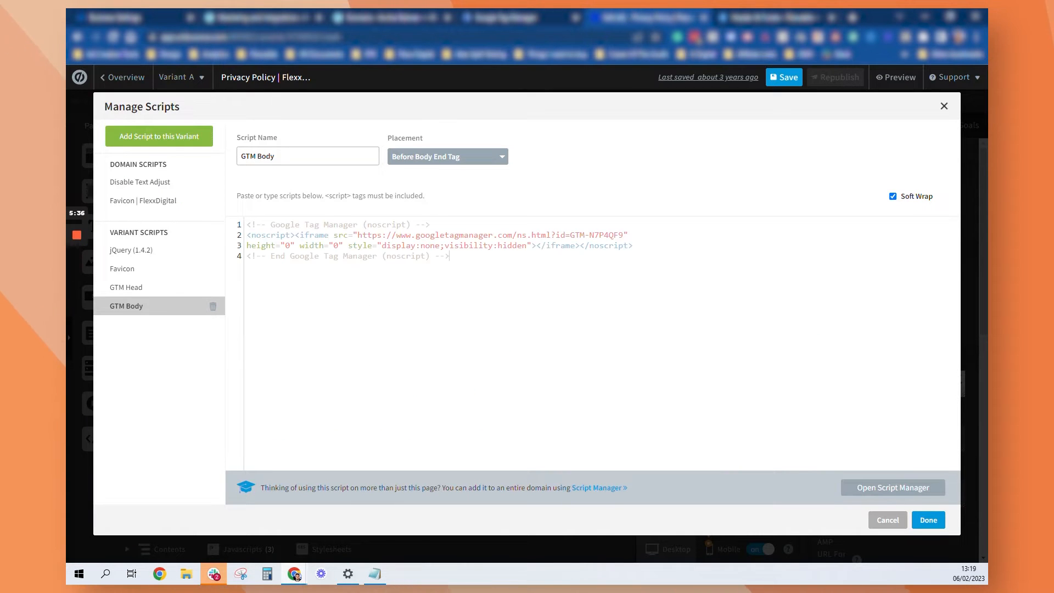
left_click(927, 520)
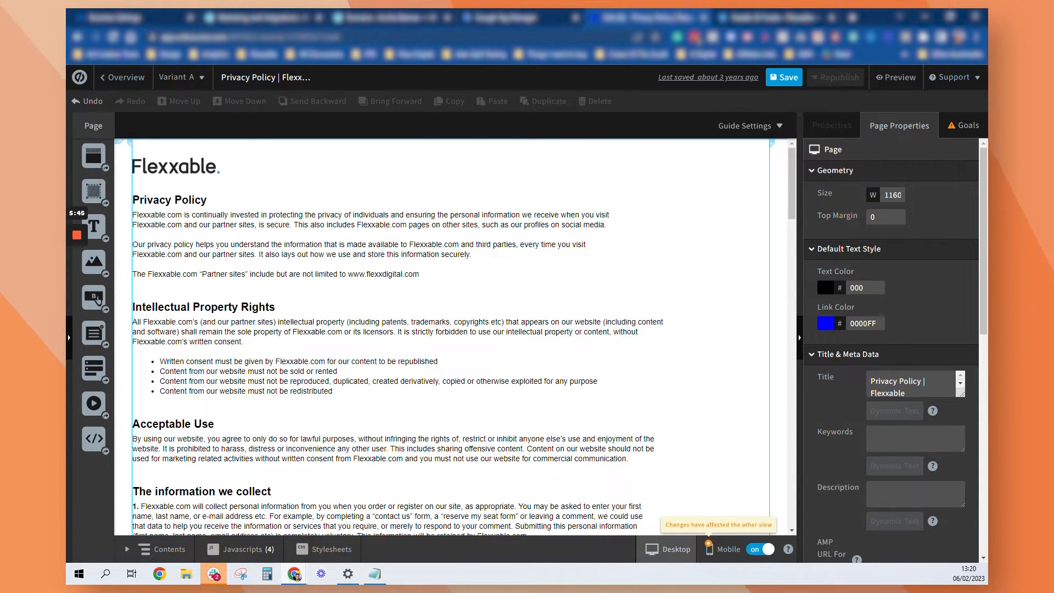
Step: Close the install instructions in Google Tag Manager and switch to the Install pixel dialog in Meta Business settings
left_click(504, 18)
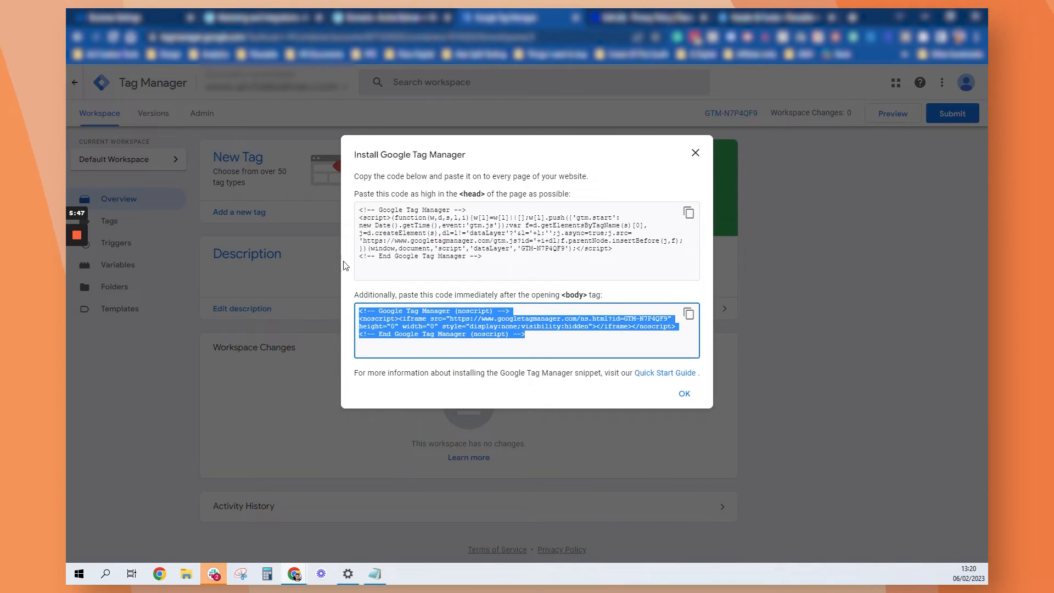
left_click(695, 153)
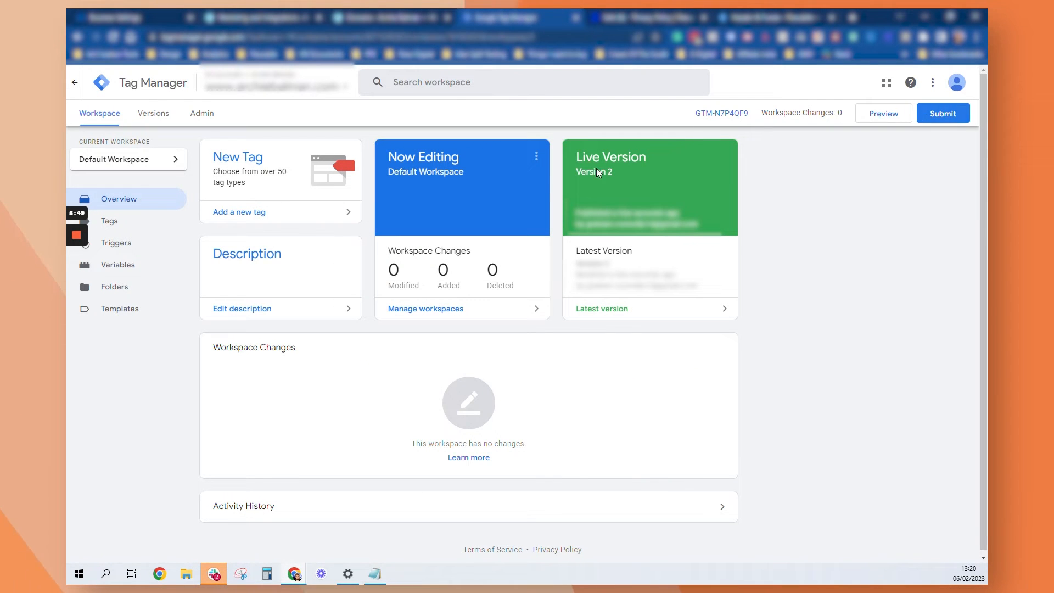
left_click(647, 18)
left_click(768, 18)
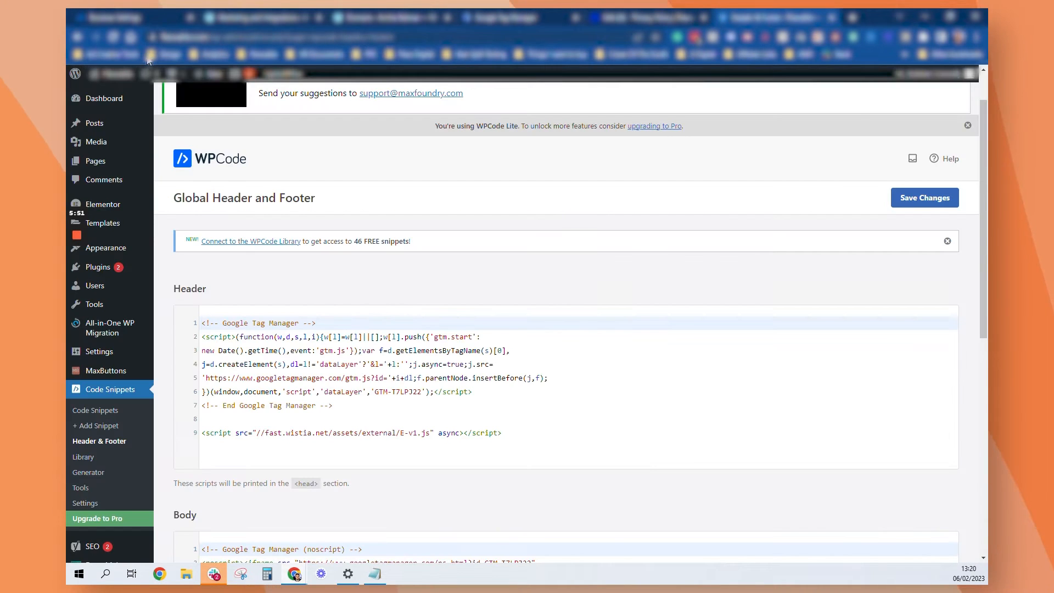
left_click(166, 14)
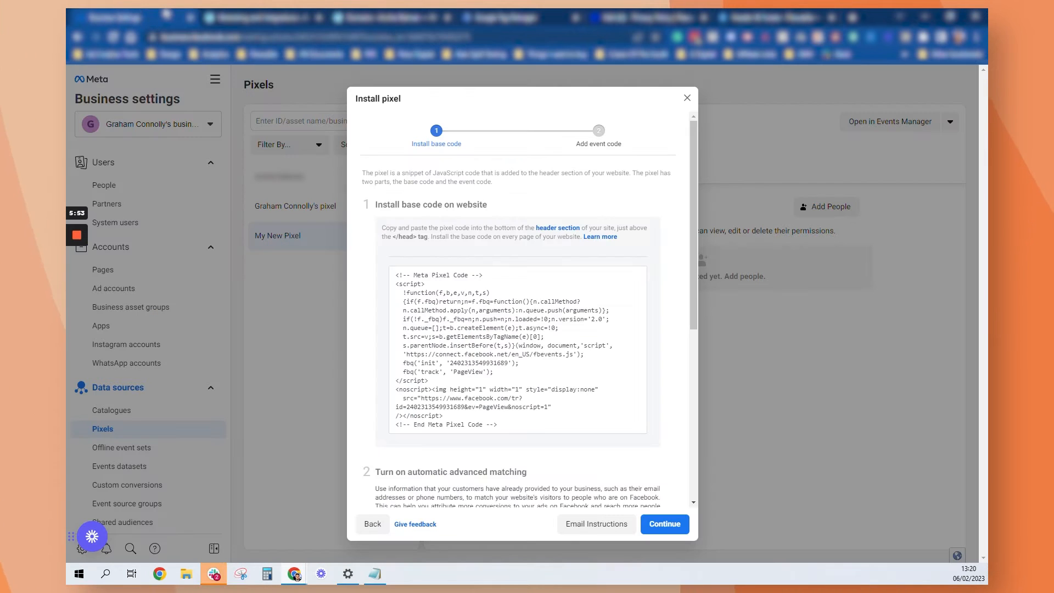
scroll(527, 134, "down", 5)
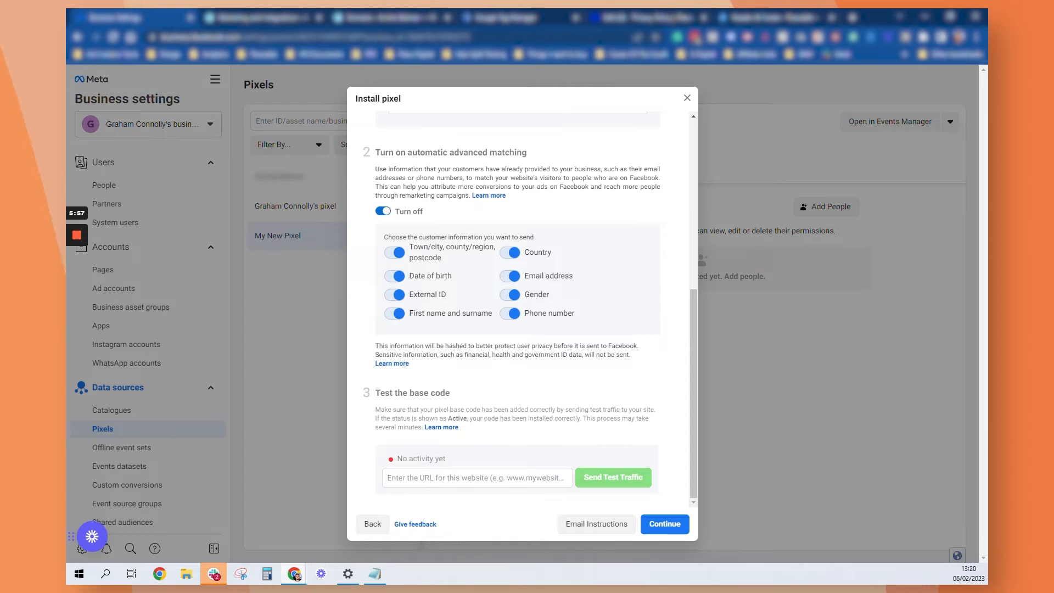
left_click(477, 477)
type("www")
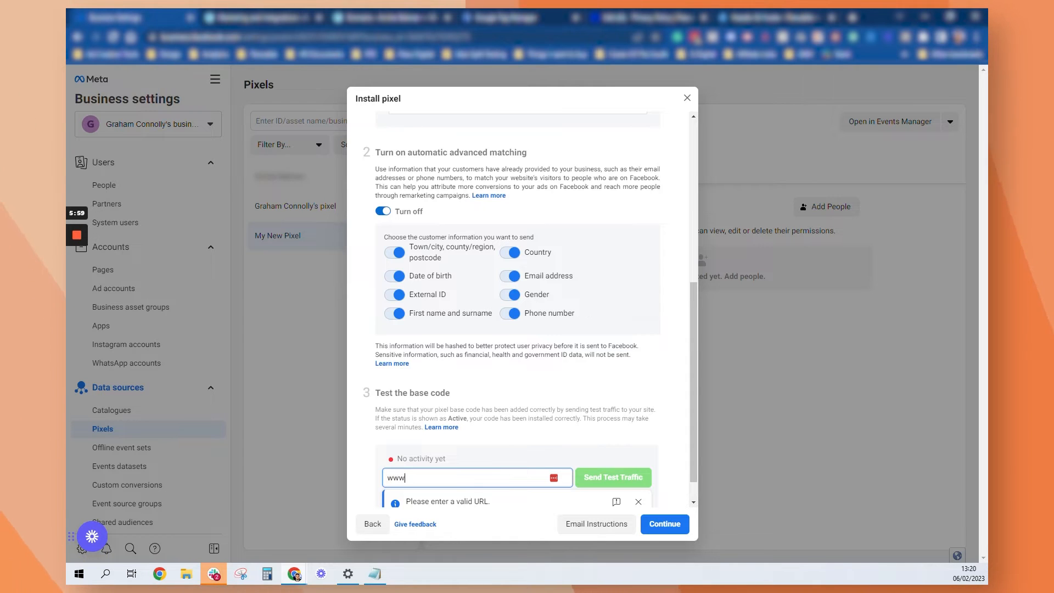
type(".flexxable.com/privacy-policy/")
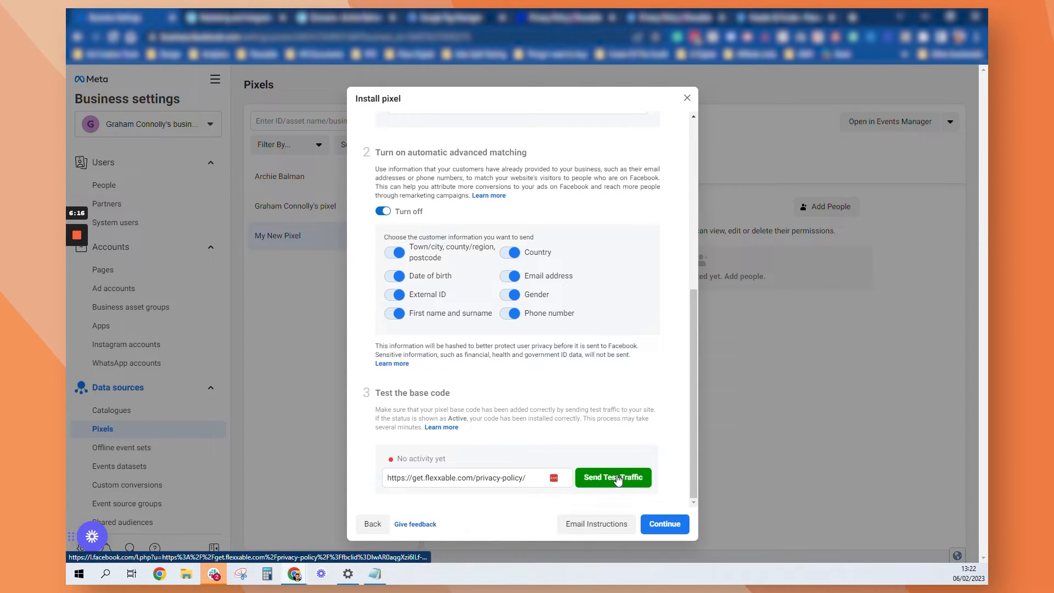
left_click(615, 477)
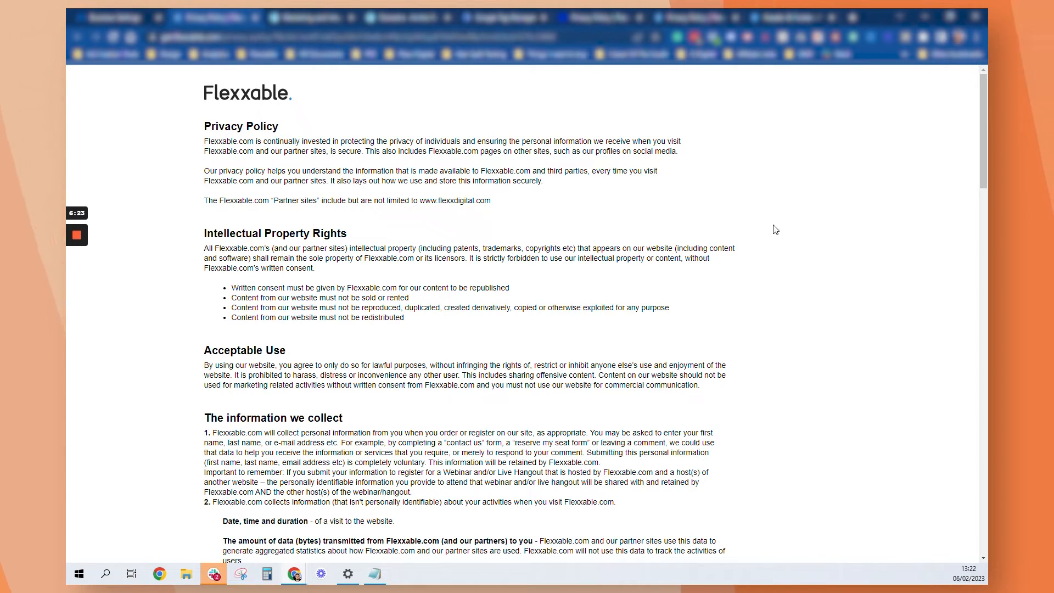
left_click(715, 39)
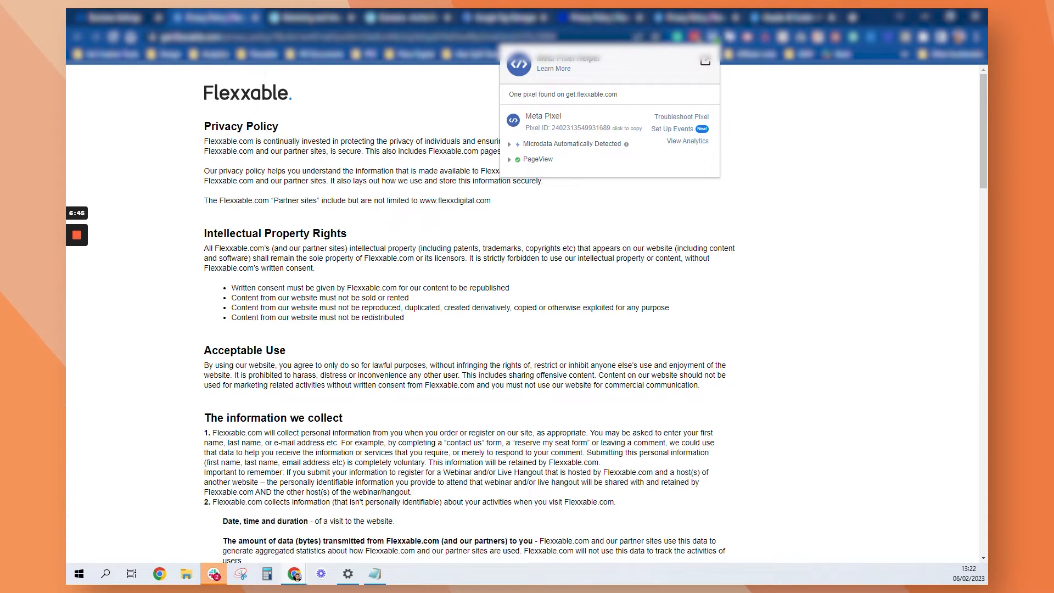
Step: Enable Tag Assistant Legacy for the privacy policy page and reload the page
left_click(732, 36)
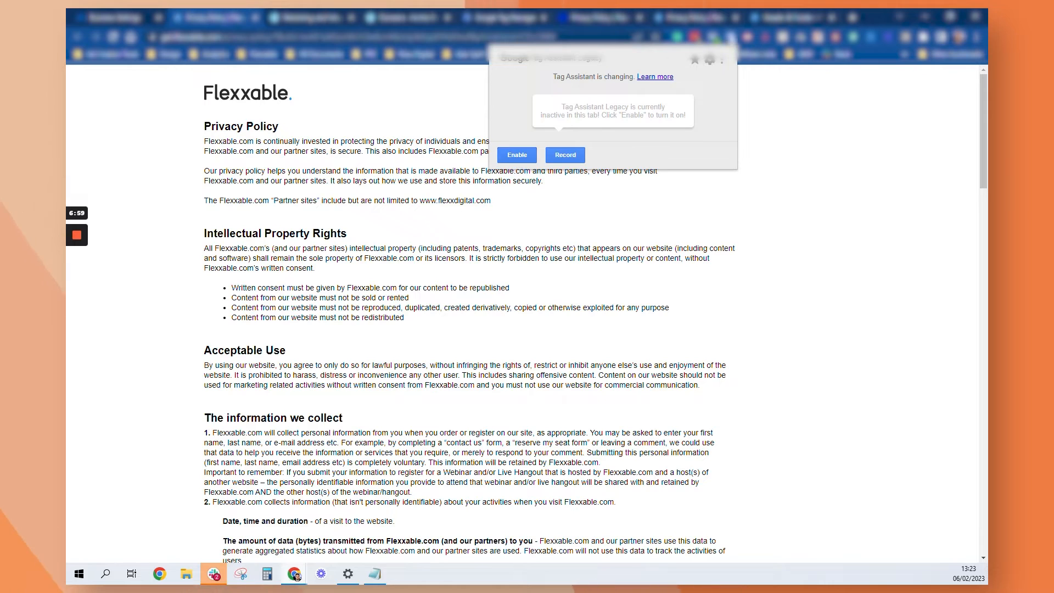
left_click(731, 38)
left_click(731, 38)
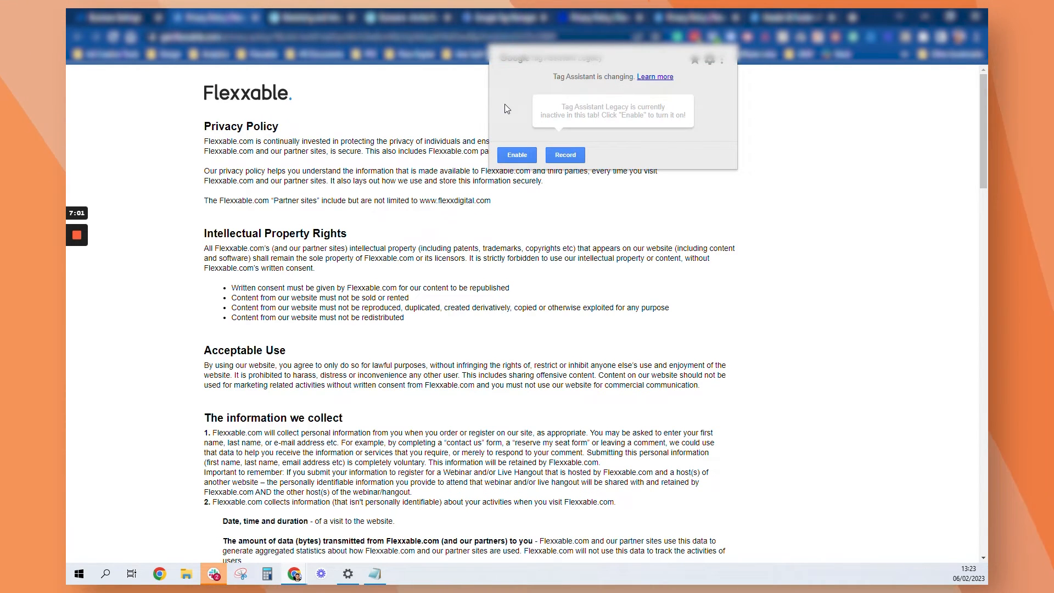
left_click(527, 156)
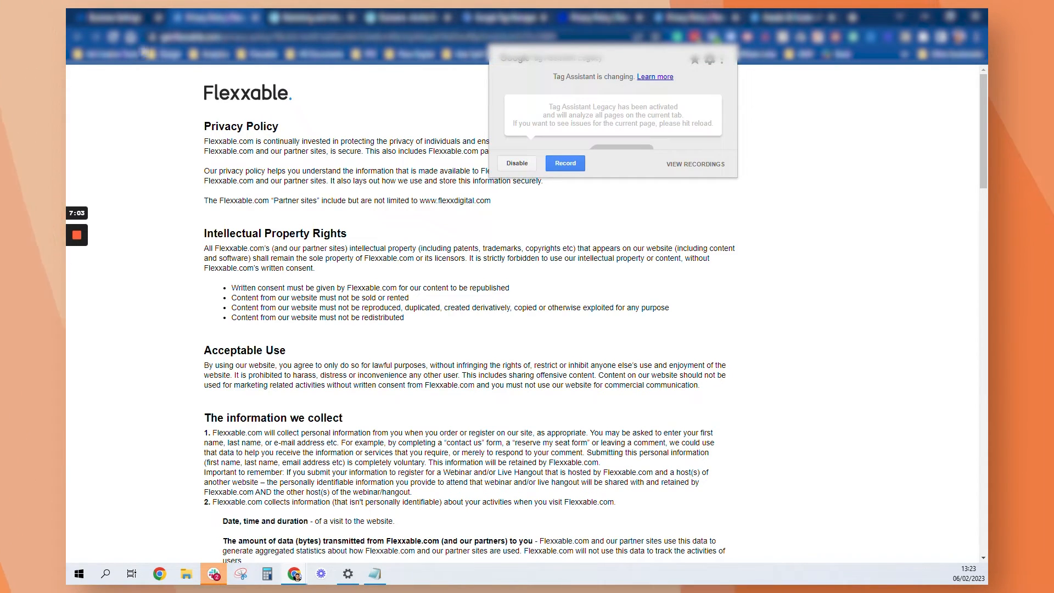
left_click(113, 38)
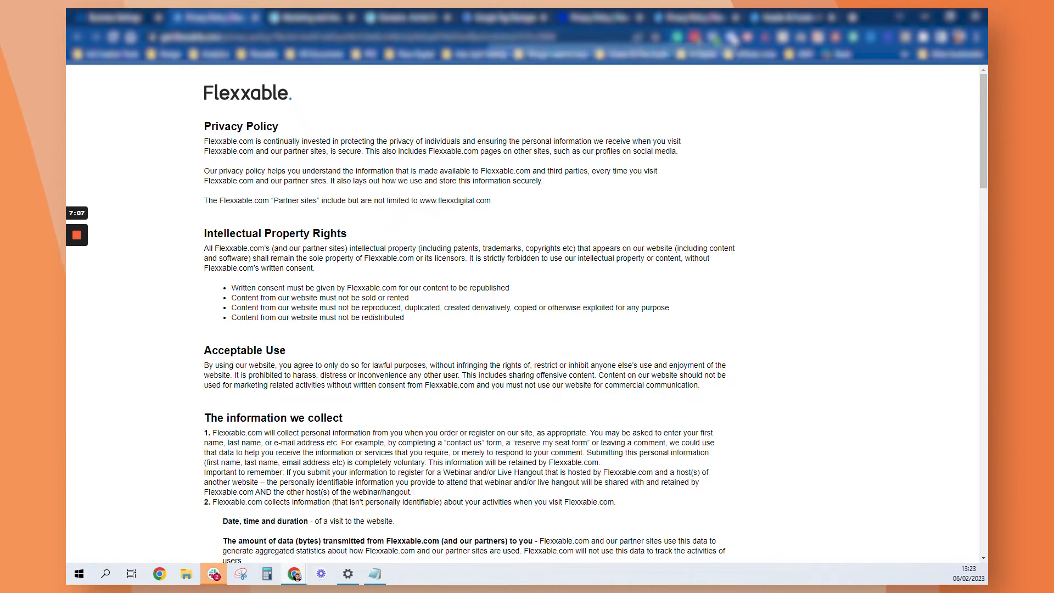
Step: Check the Tag Assistant analysis and the Google Tag Manager tag's metadata for the privacy policy page
left_click(730, 37)
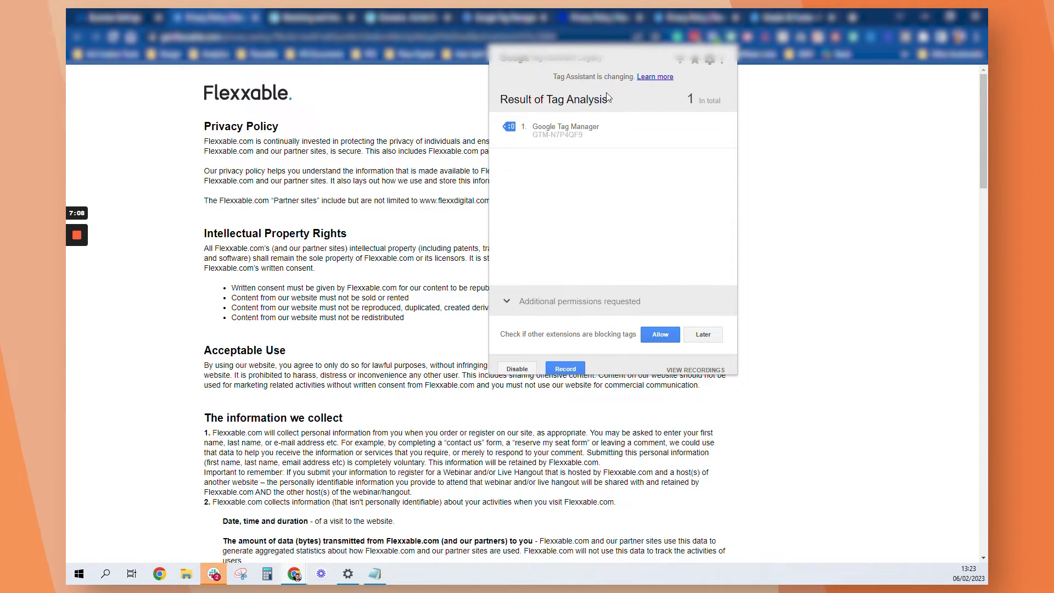
left_click(695, 134)
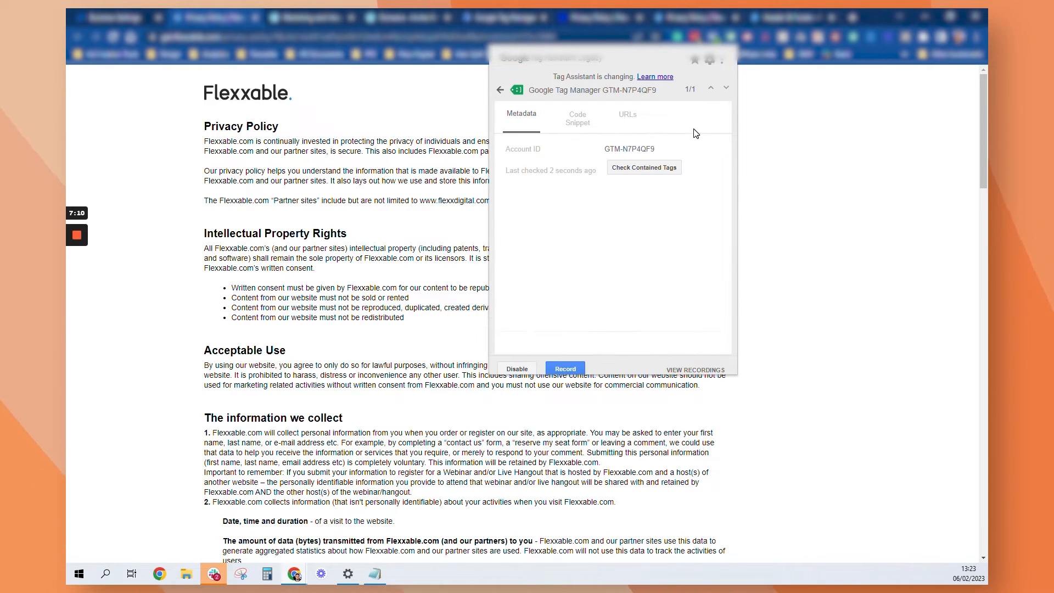
left_click(502, 91)
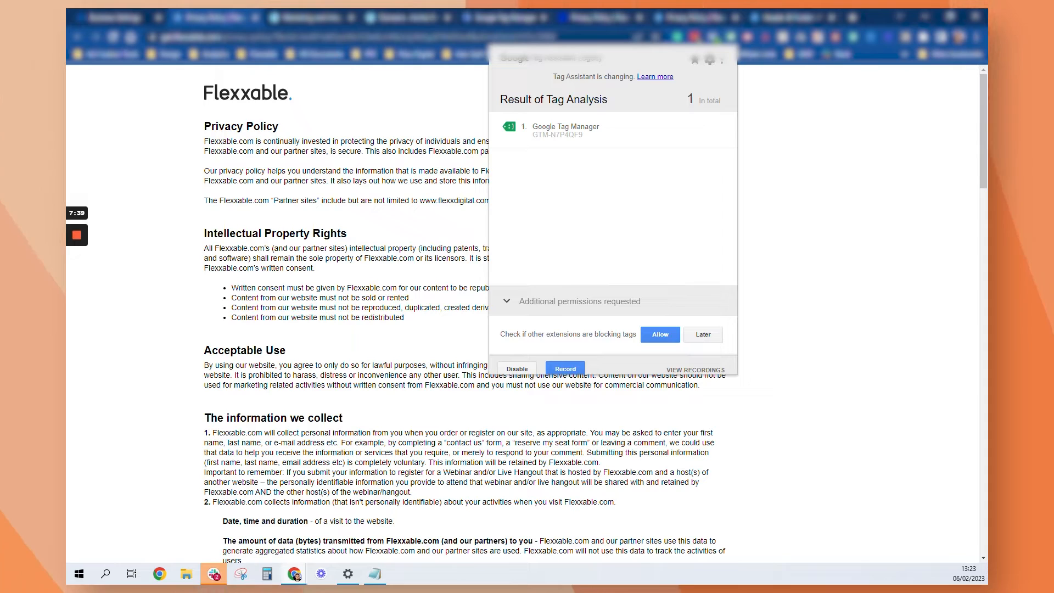
left_click(878, 186)
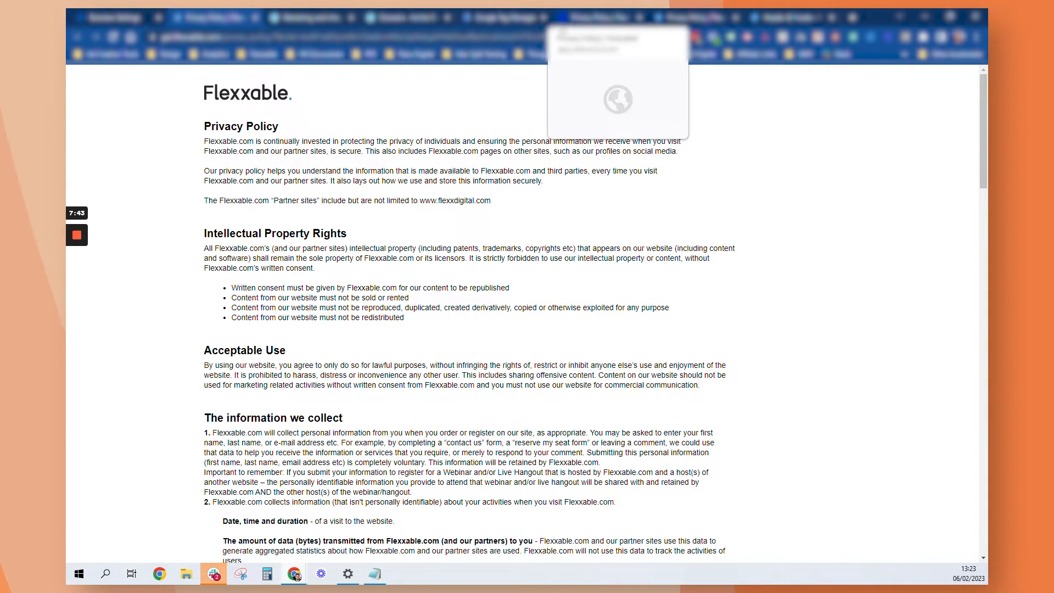
Step: Return to the pixel installation in Meta, continue to Facebook's Event Setup Tool and cancel the event setup
left_click(113, 17)
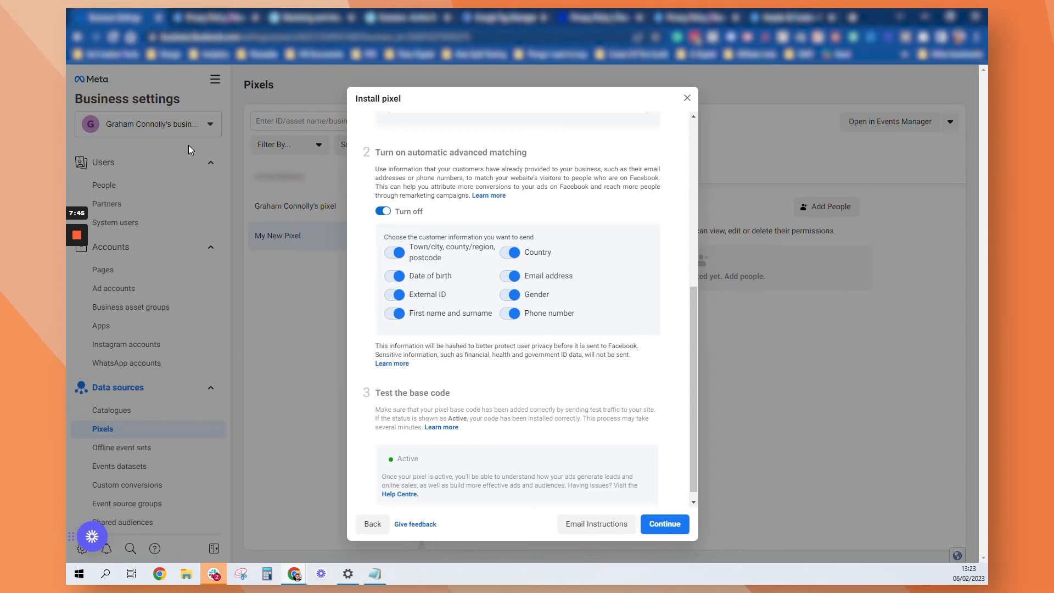
left_click(664, 525)
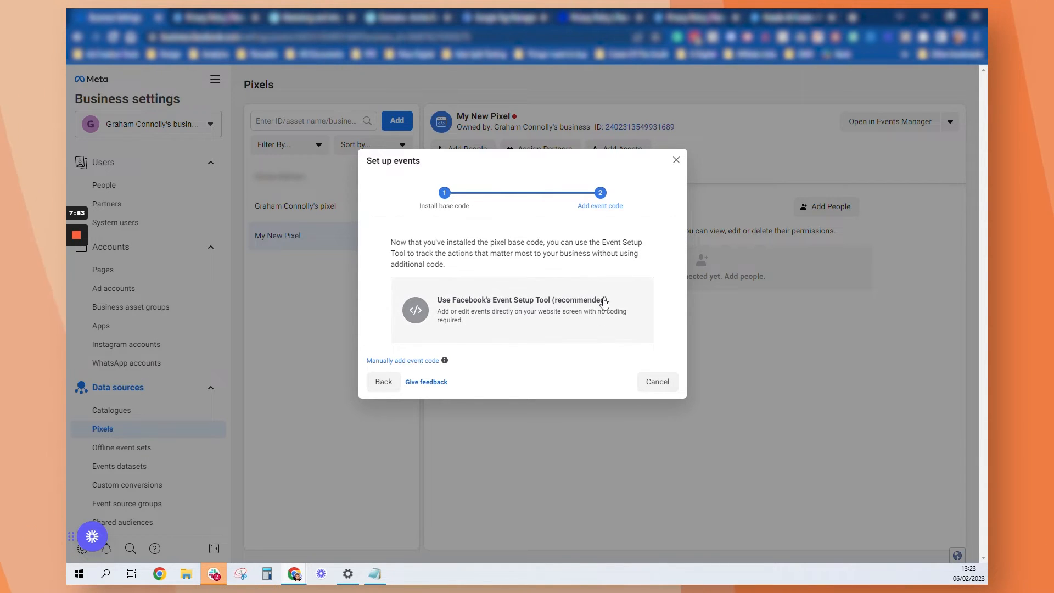
left_click(414, 296)
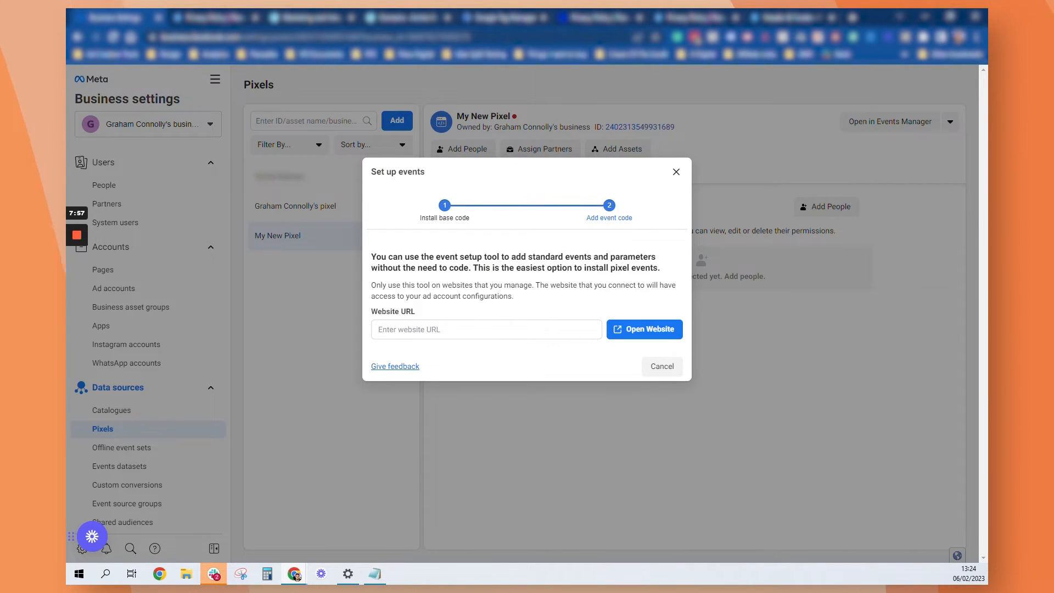
left_click(654, 366)
Step: Open the Domains page under Brand safety in Meta Business settings
scroll(161, 435, "down", 2)
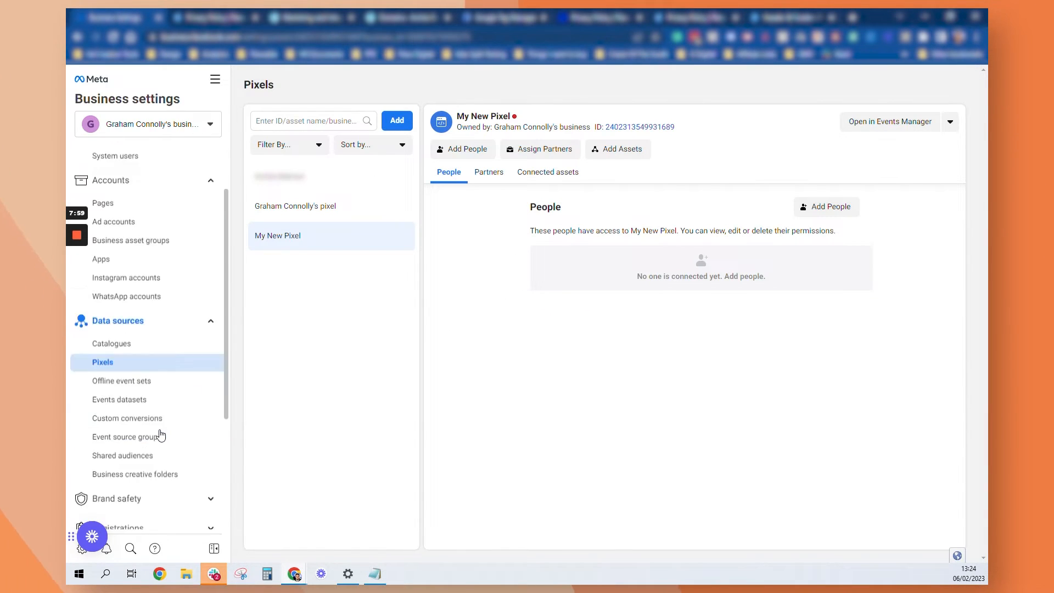
scroll(161, 435, "down", 5)
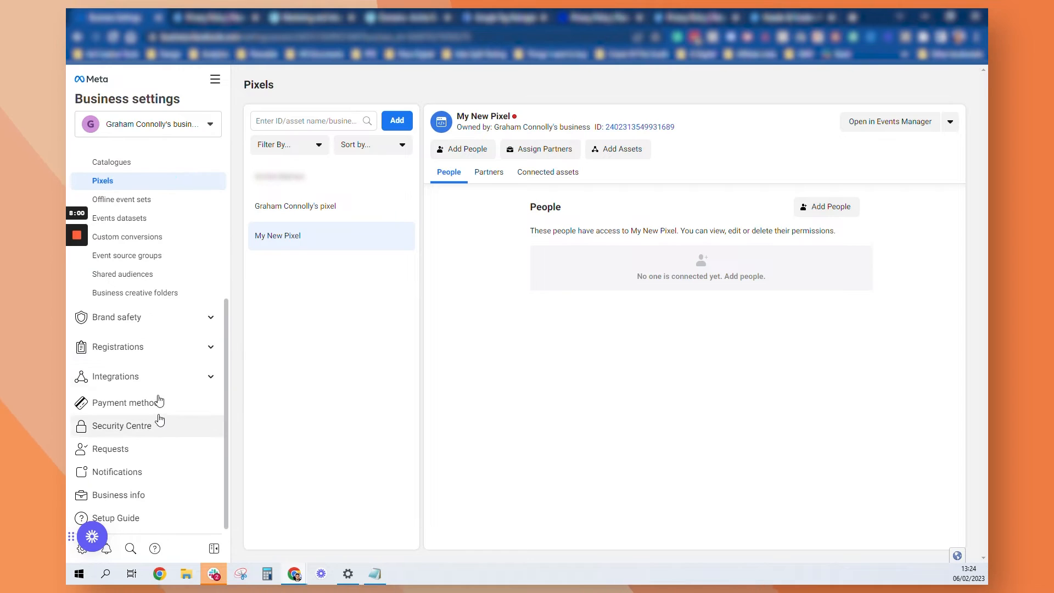
left_click(156, 328)
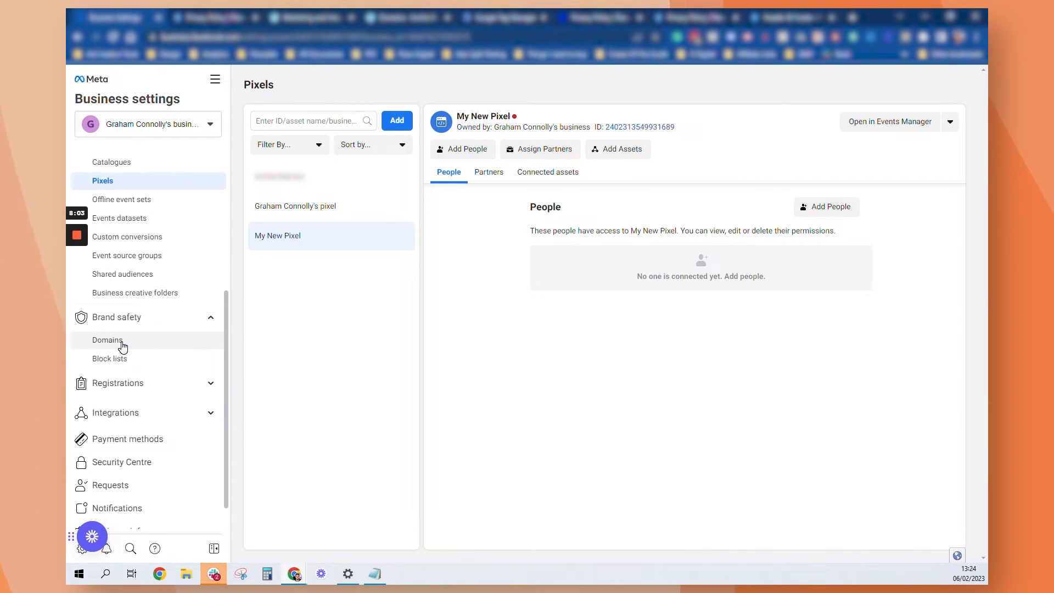
left_click(123, 344)
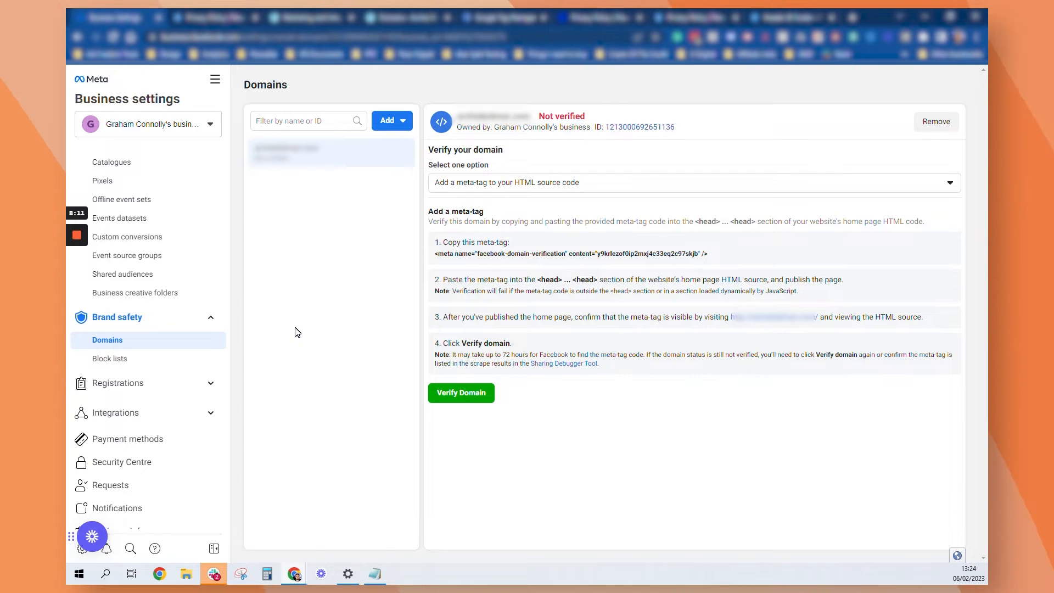
left_click(384, 123)
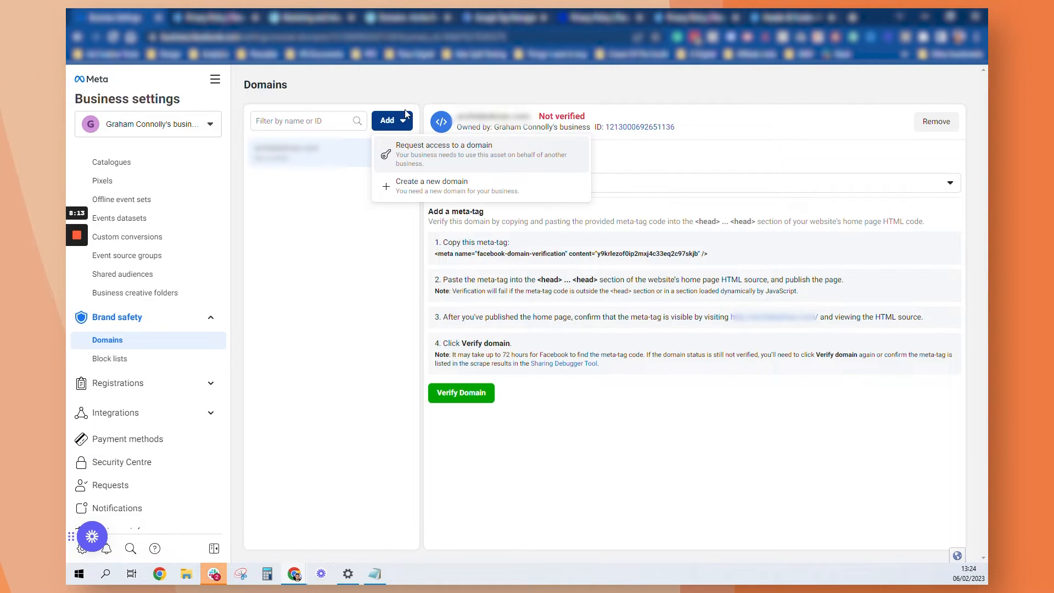
left_click(418, 190)
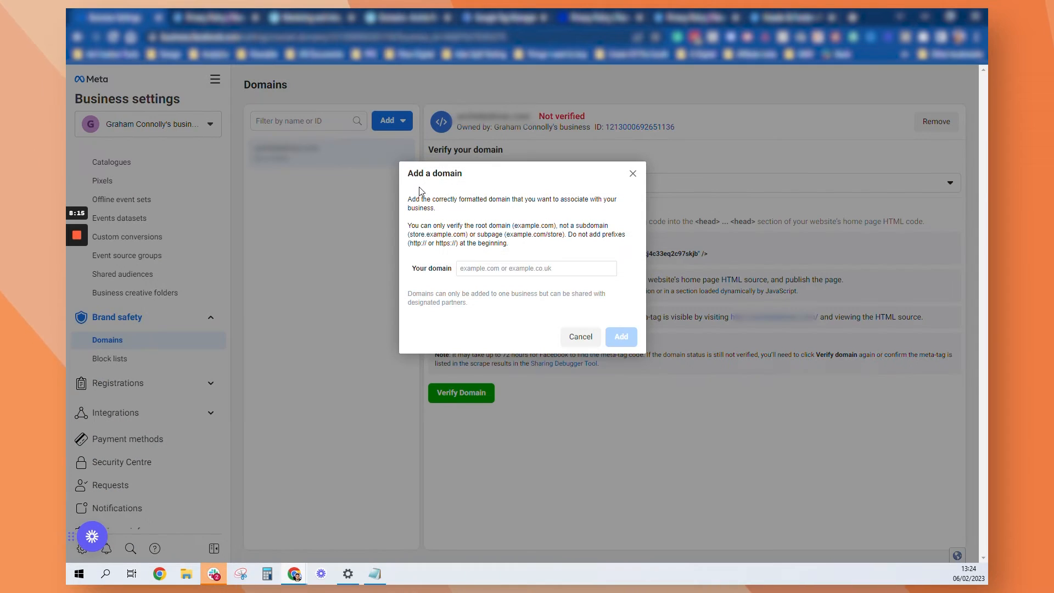
type("h")
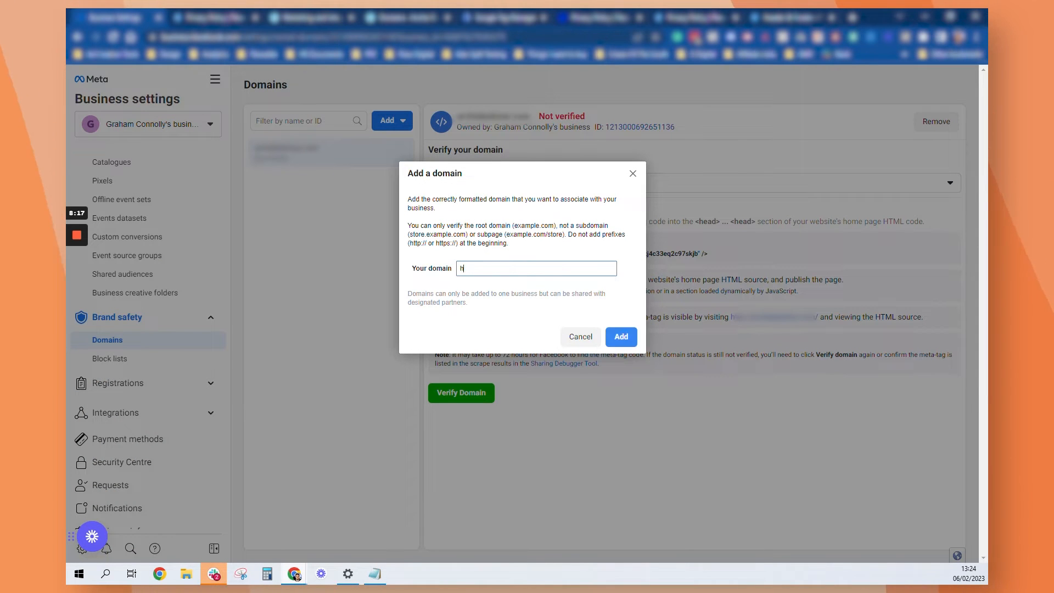
type("hfhgfgh.c")
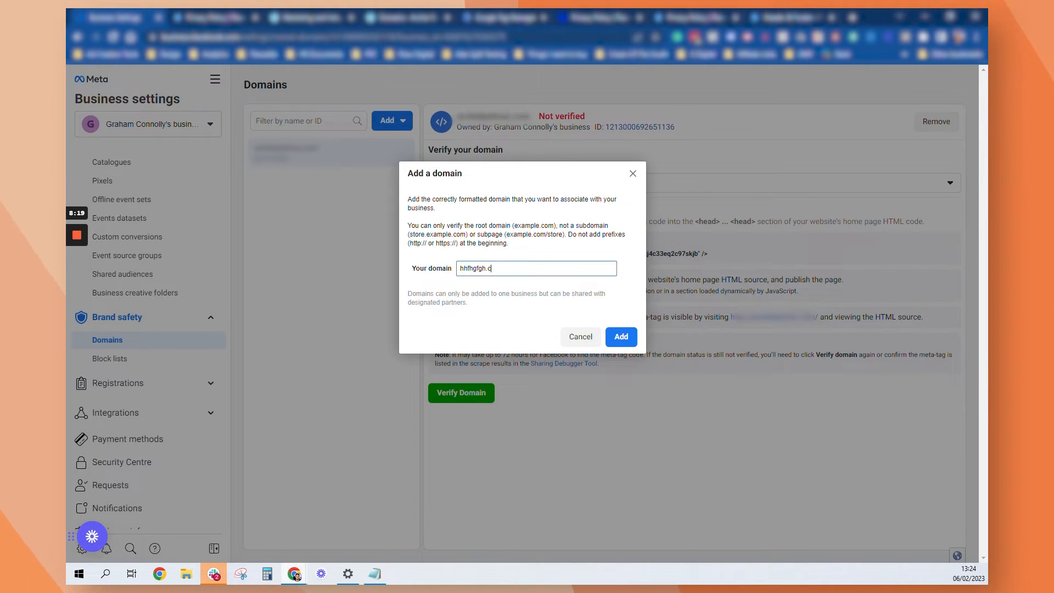
type("om")
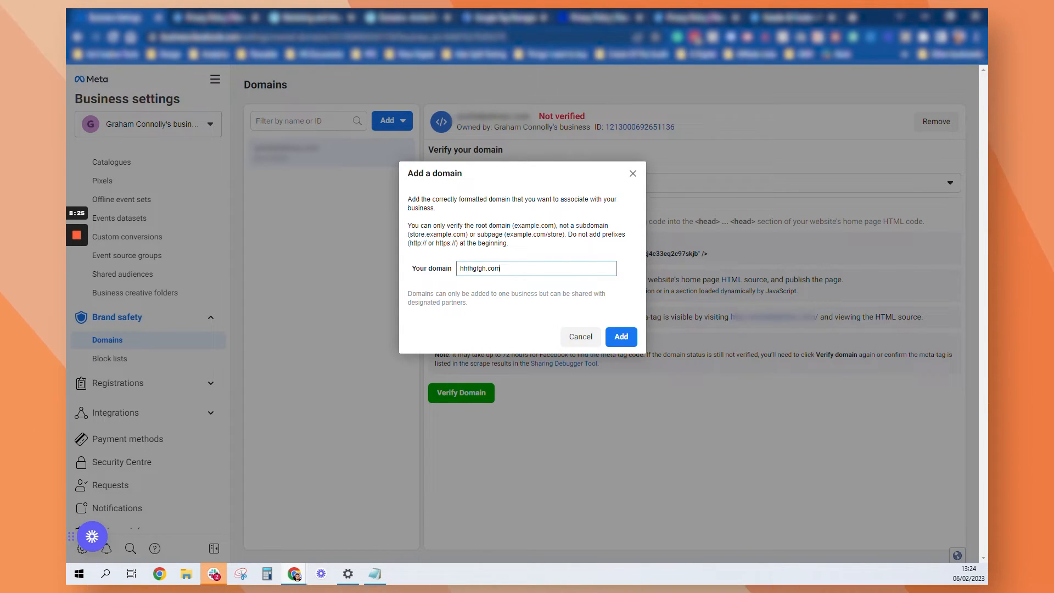
left_click(586, 337)
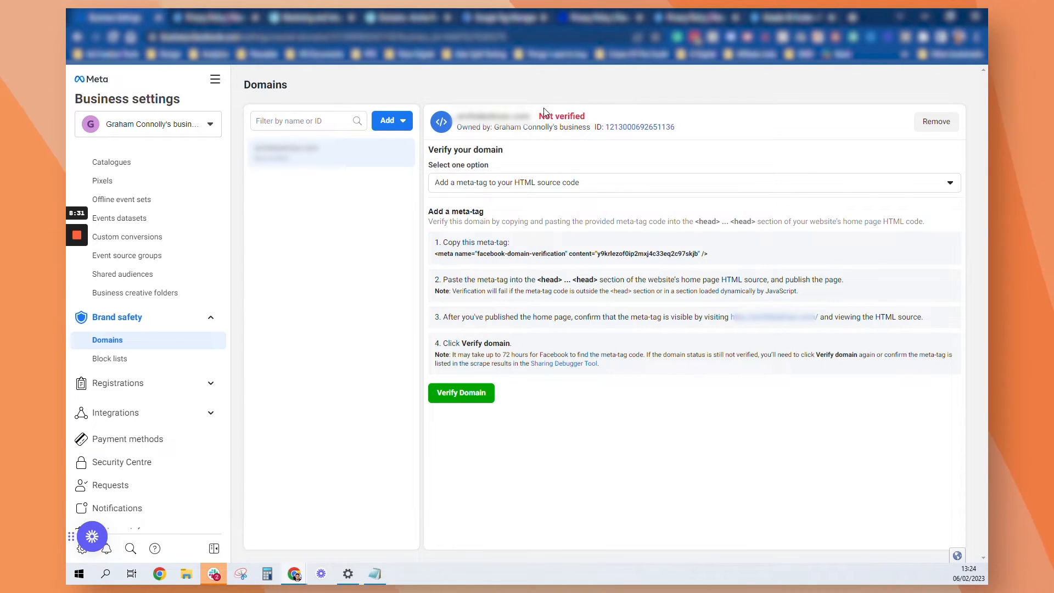
Step: Copy the domain verification meta-tag from Meta, paste it into the Facebook site verification field in WordPress's traffic settings, and save the settings
mouse_move(545, 111)
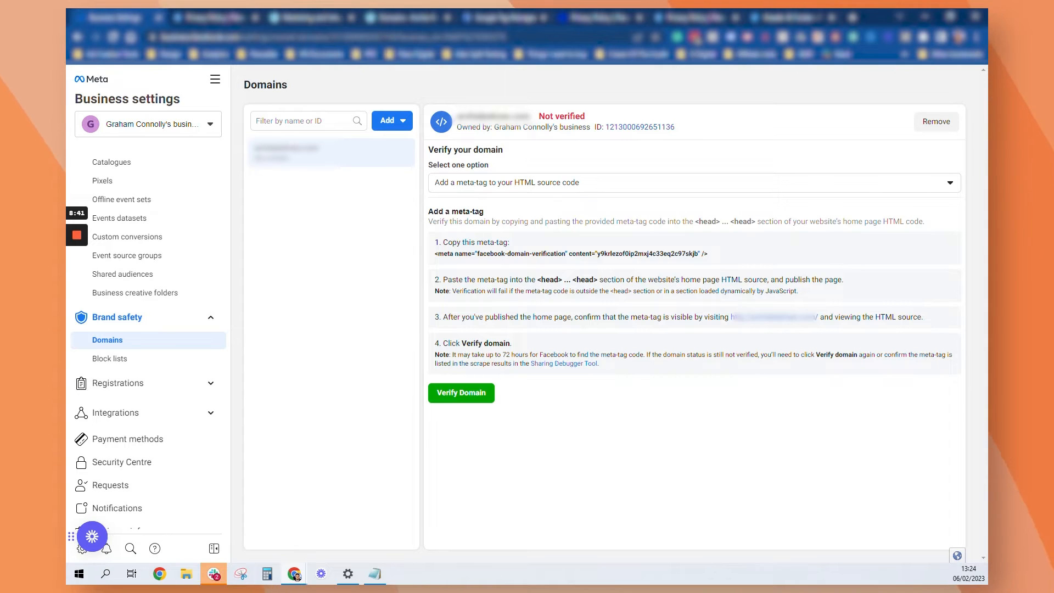
left_click(667, 257)
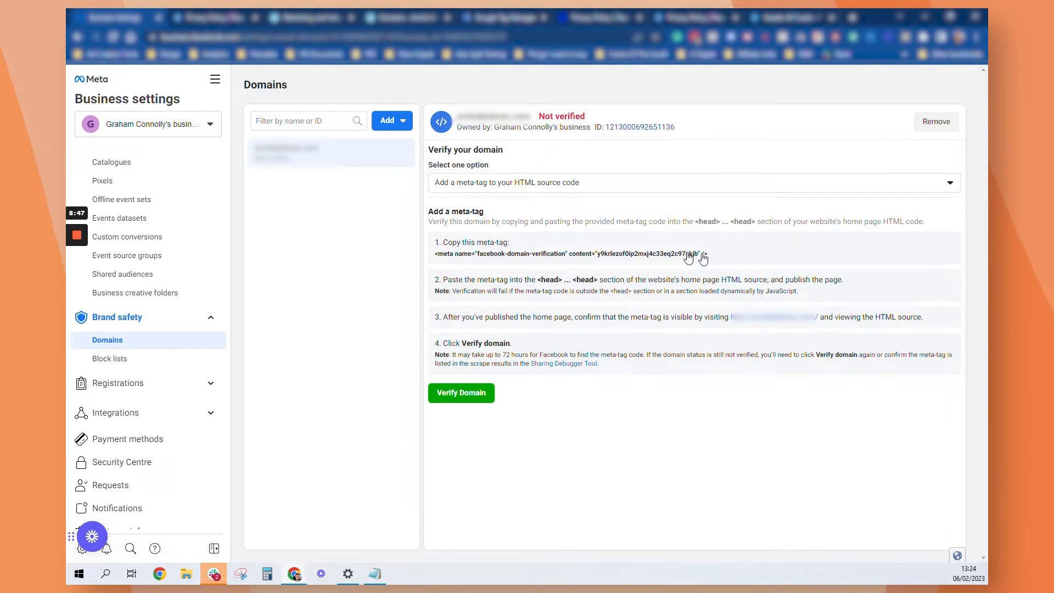
left_click_drag(704, 256, 439, 257)
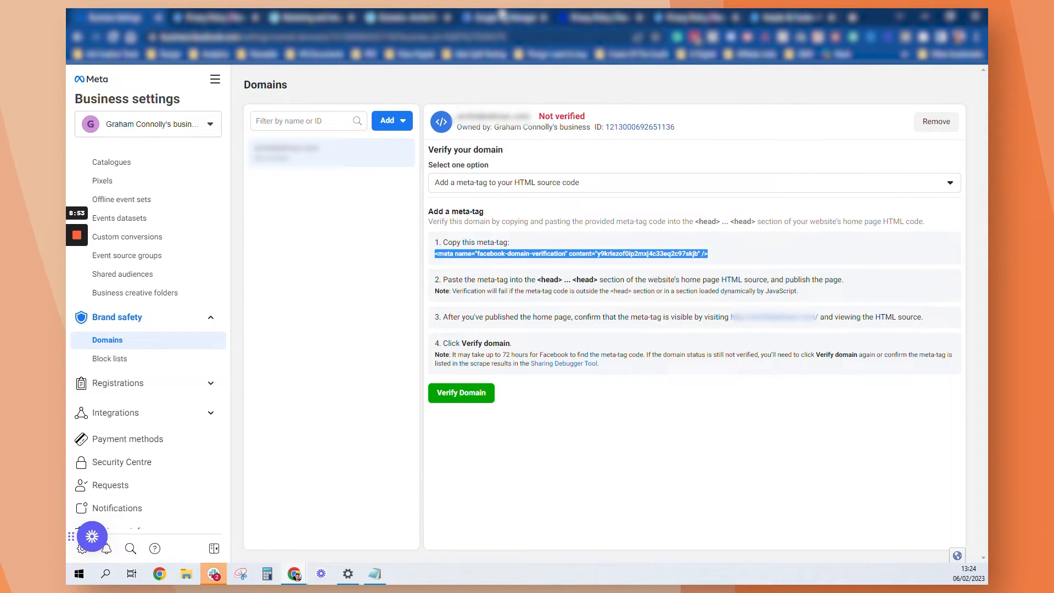
left_click(302, 12)
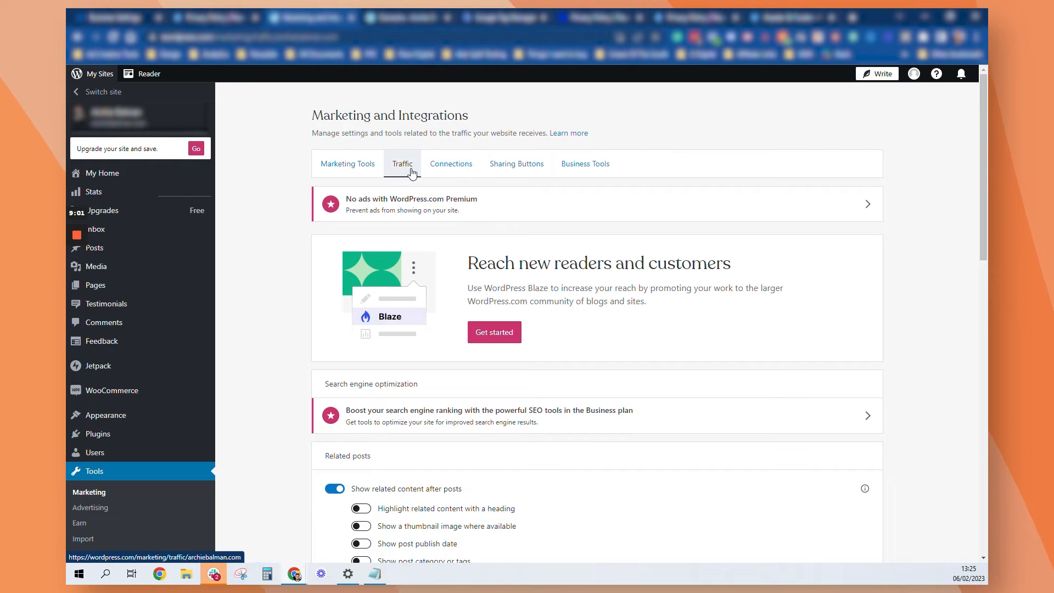
scroll(522, 443, "down", 15)
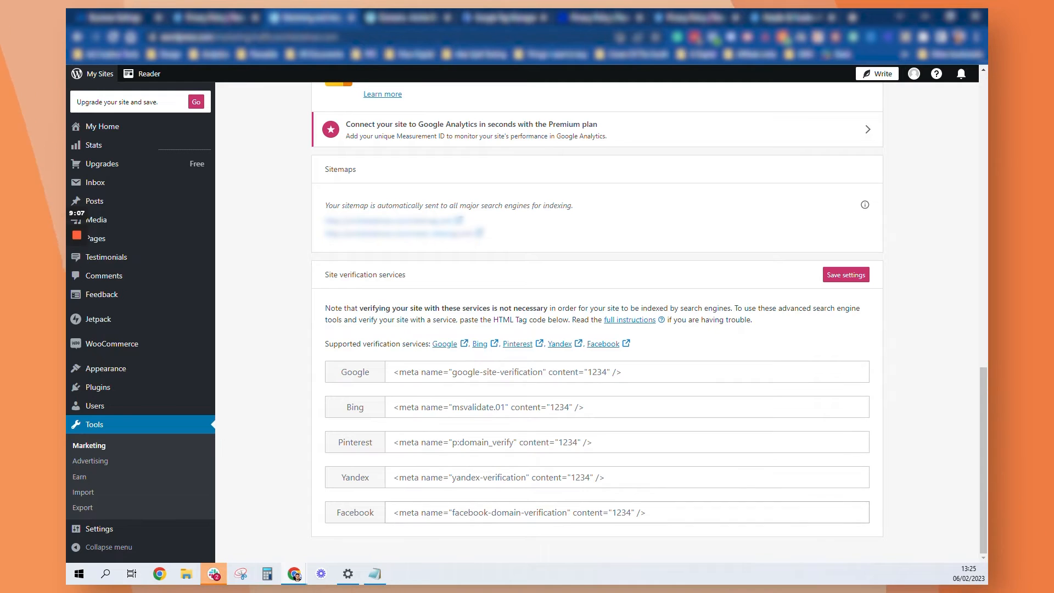
left_click(627, 512)
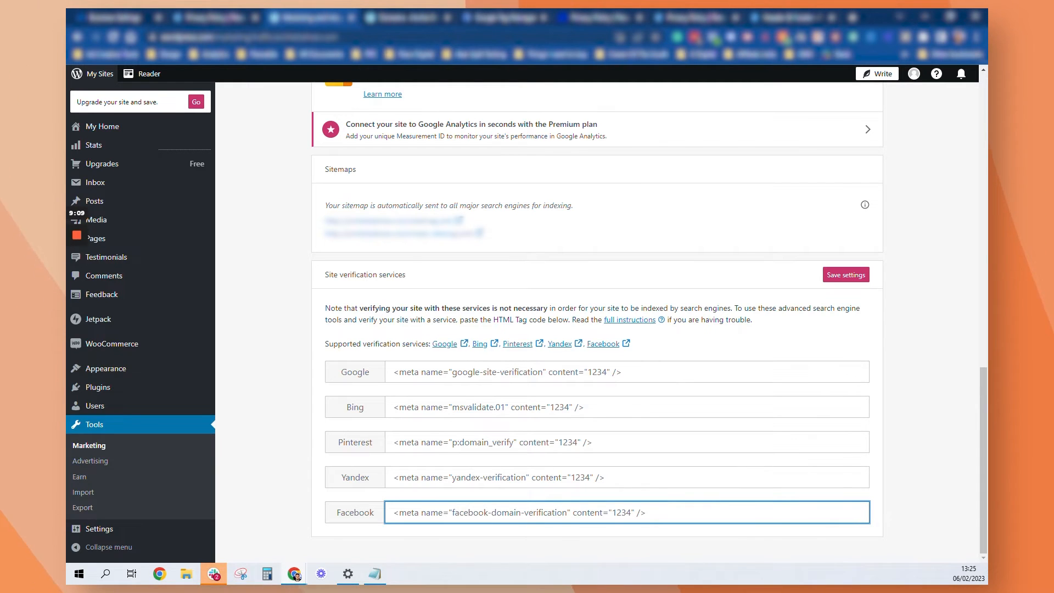
key("ctrl+a")
key("ctrl+v")
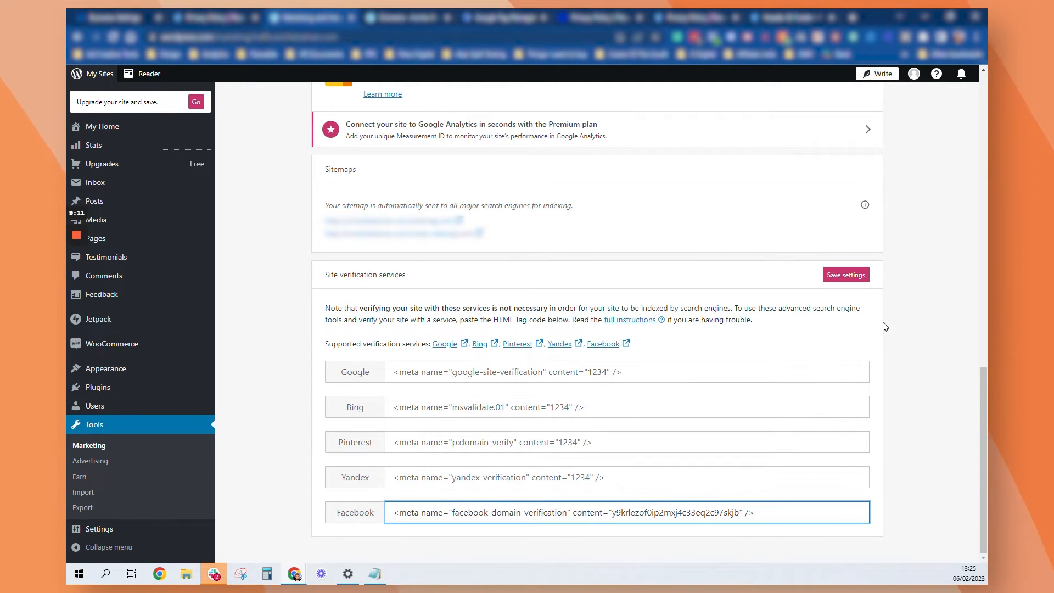
left_click(853, 275)
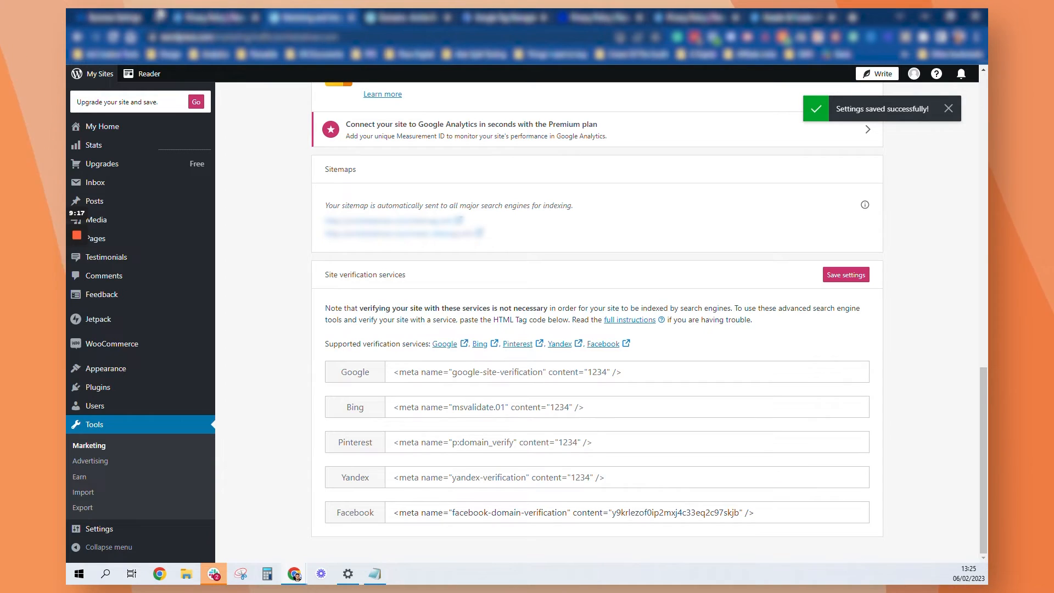
Step: Return to Meta's Domains page and set the verification method to "Update the DNS TXT record with your domain registrar"
left_click(138, 16)
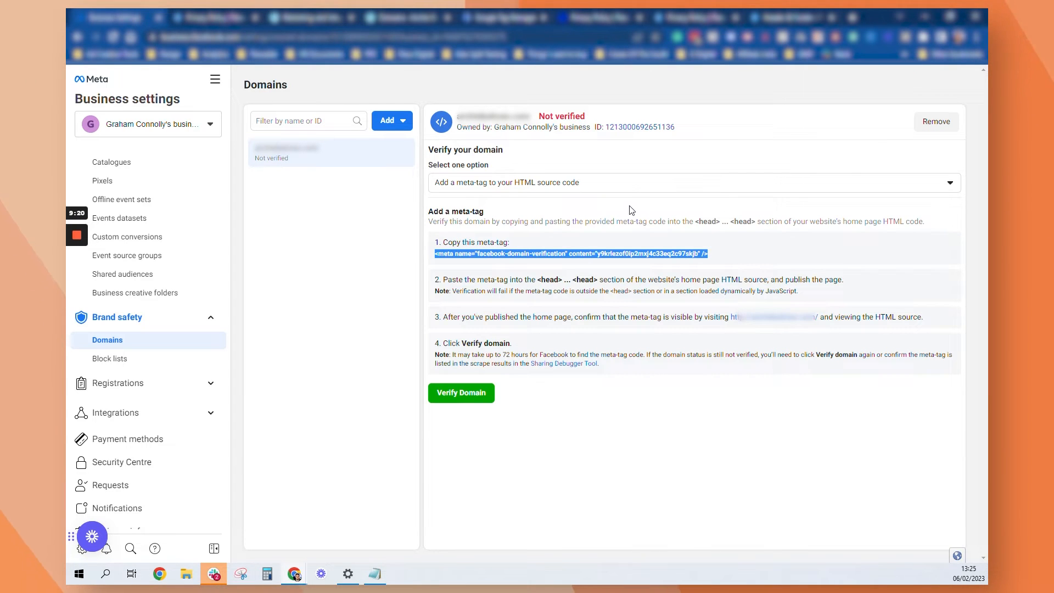
left_click(628, 186)
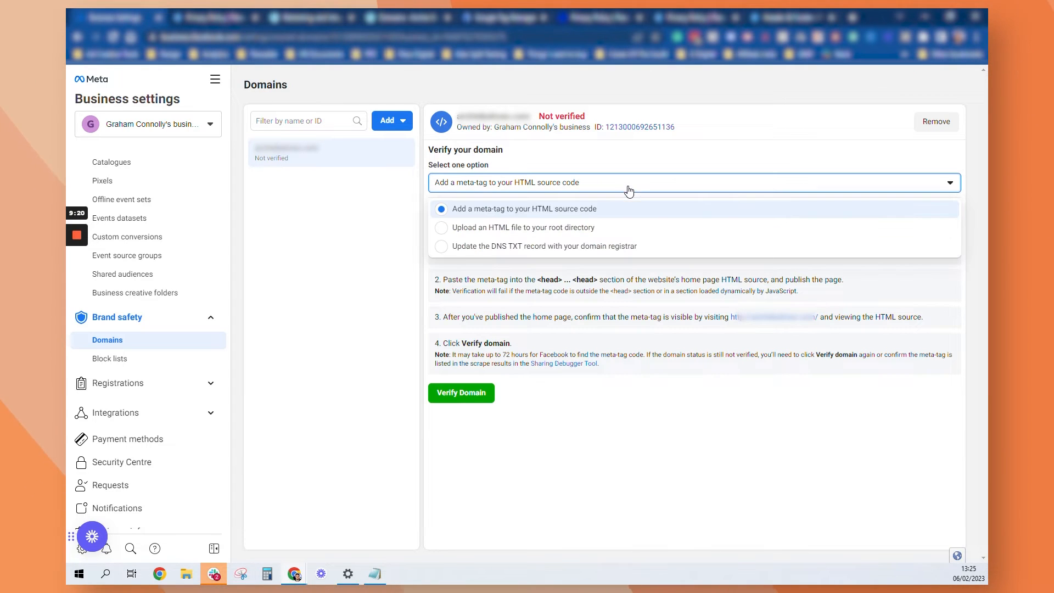
left_click(541, 246)
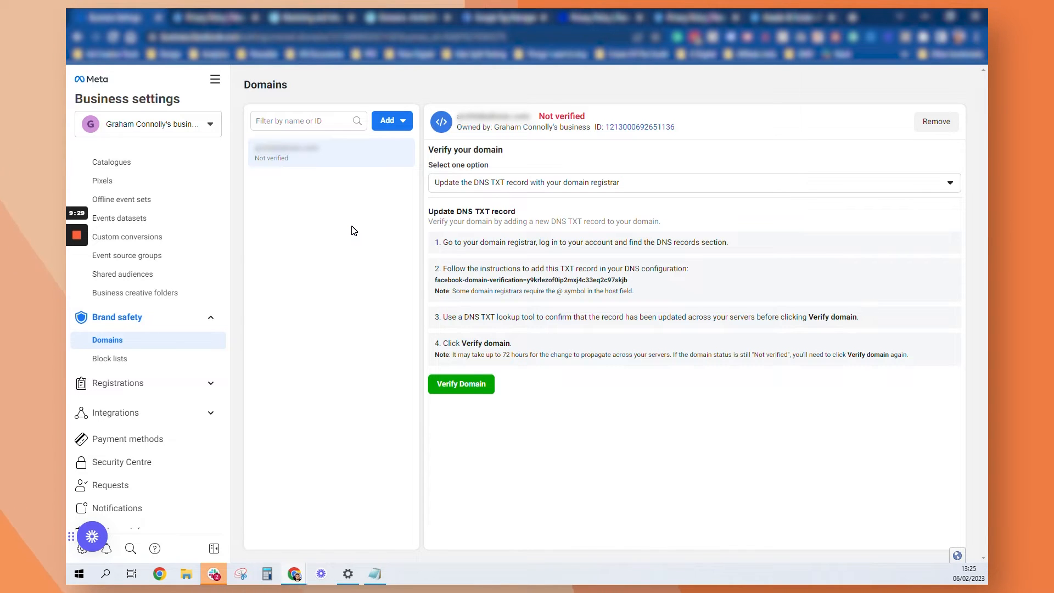
Step: Switch to the domain's settings in WordPress and open its DNS records for management
left_click(406, 18)
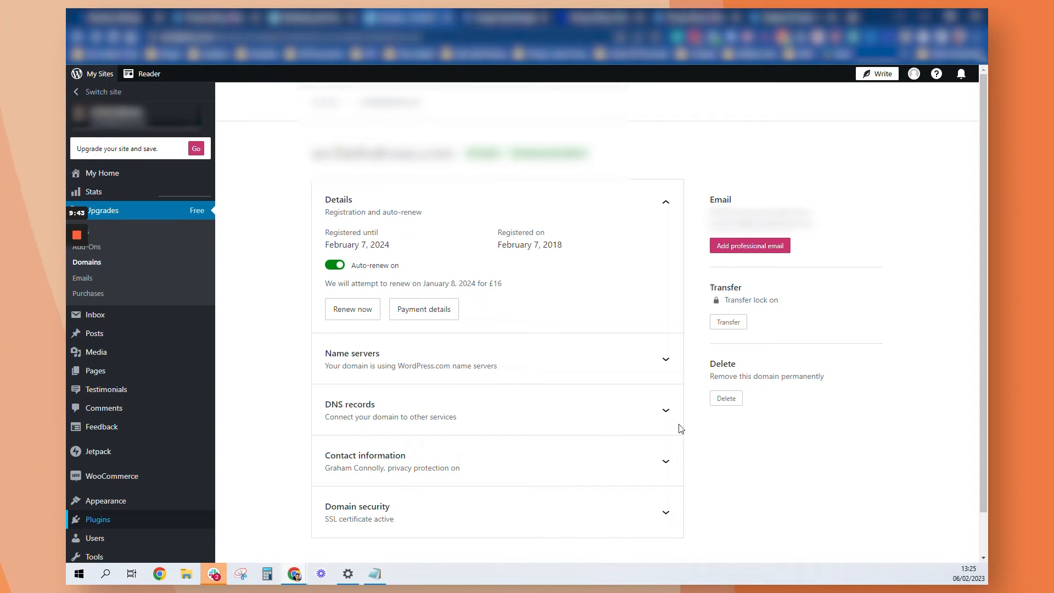
left_click(483, 420)
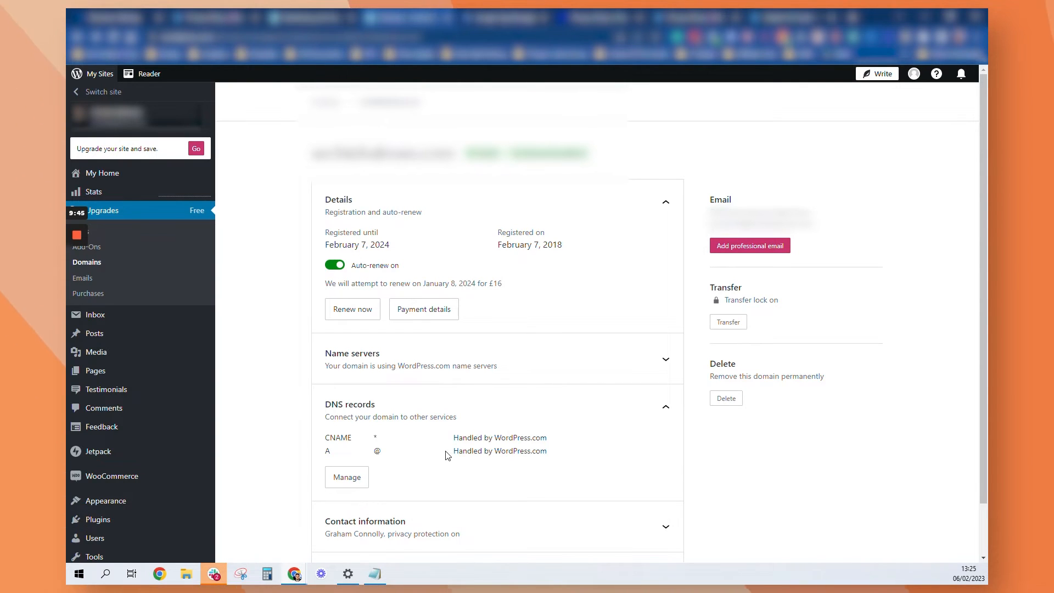
left_click(353, 479)
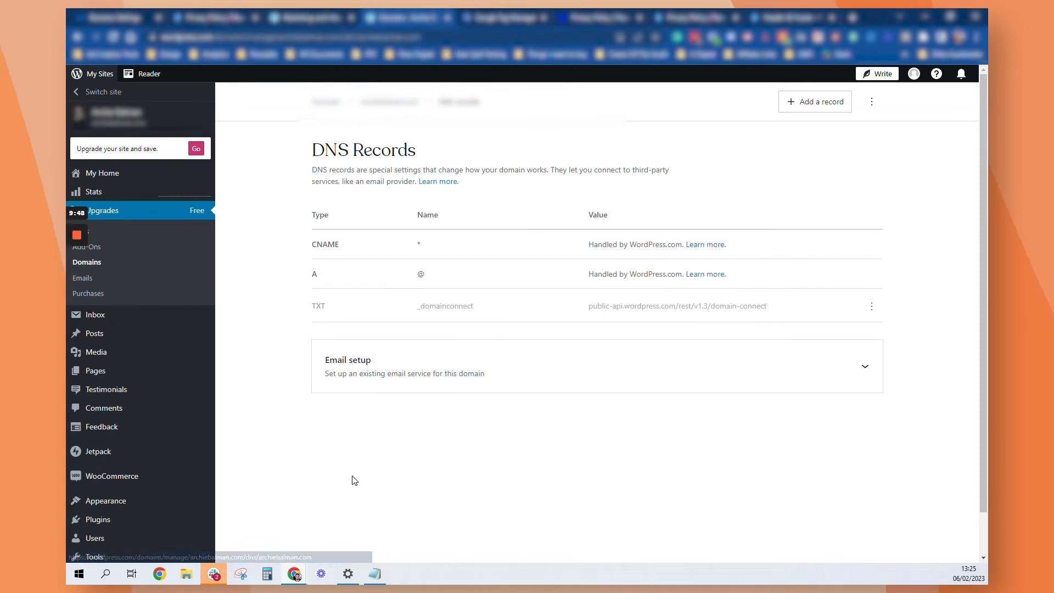
left_click(210, 14)
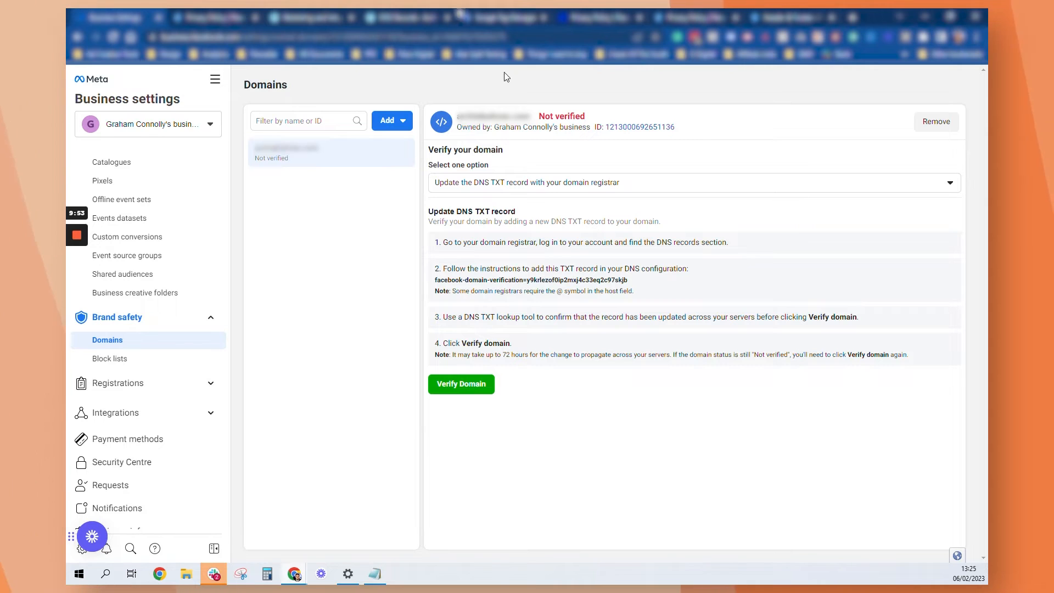
left_click(404, 16)
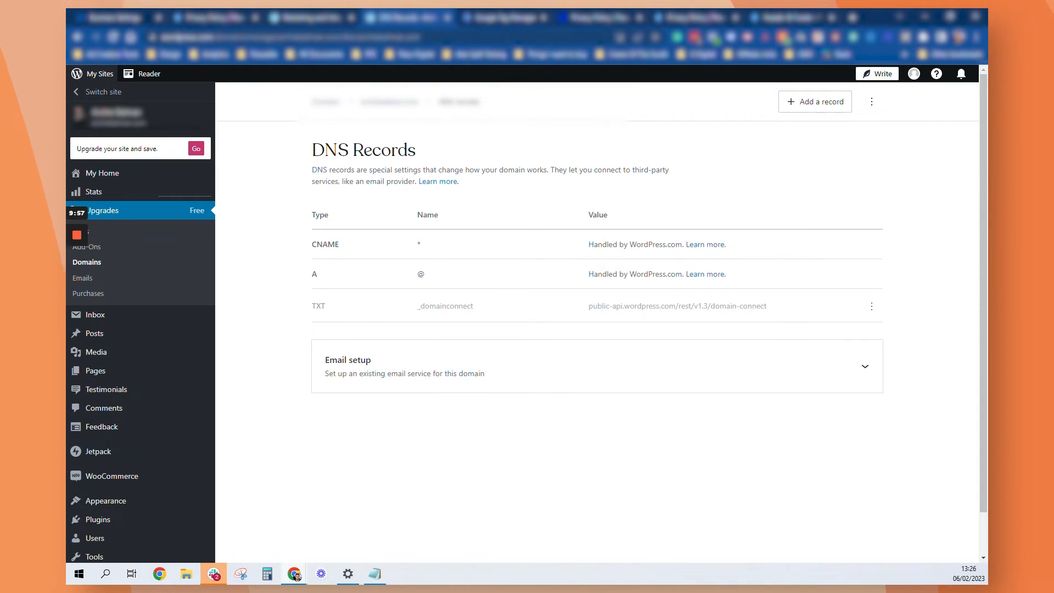
Step: Add a TXT DNS record in WordPress with the Facebook domain verification code from Meta as its text, leaving the name empty
left_click(838, 105)
left_click(313, 201)
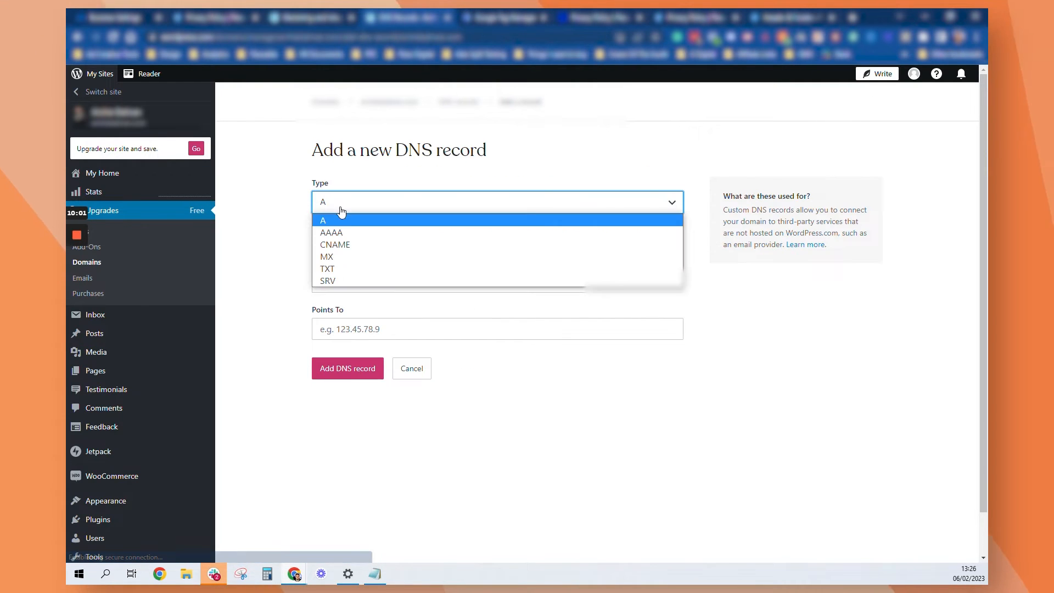
left_click(352, 268)
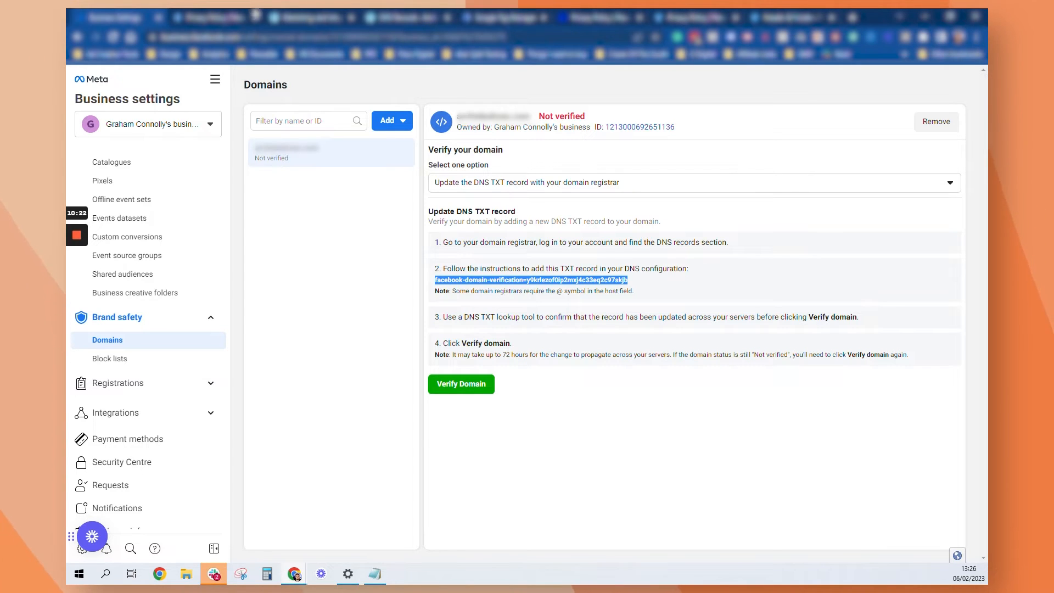
left_click(422, 15)
left_click(409, 336)
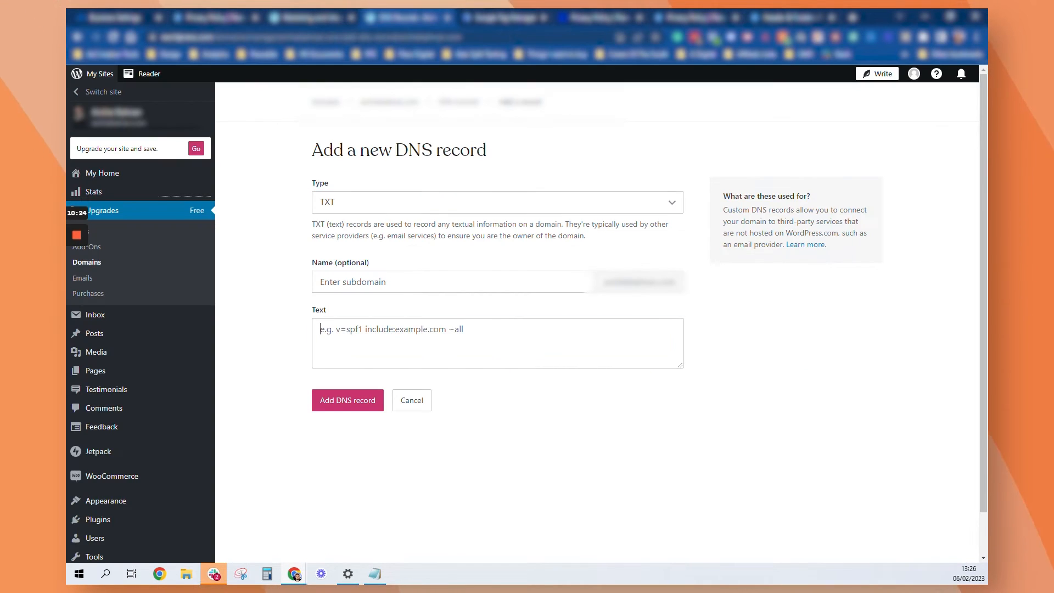
key("ctrl+v")
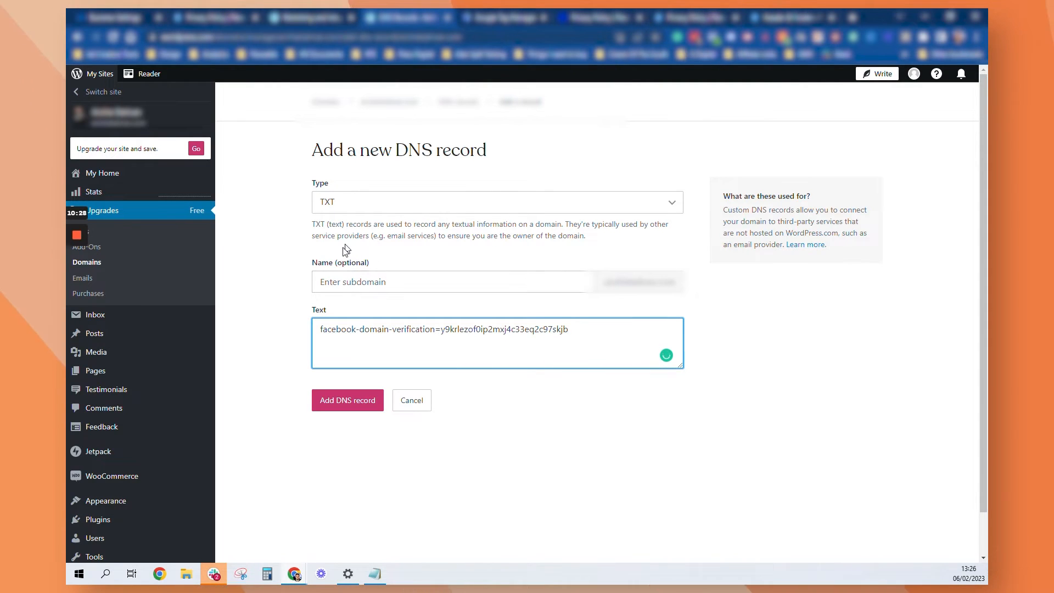
left_click(348, 400)
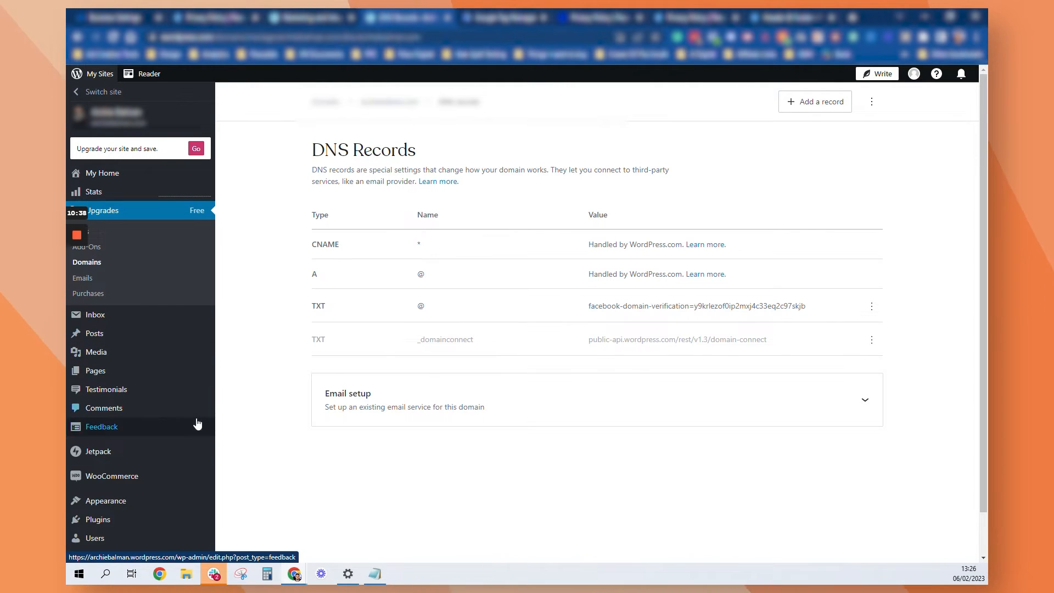
Step: Delete the meta-tag from the Facebook site verification field in WordPress's traffic settings and save the settings
scroll(199, 422, "down", 1)
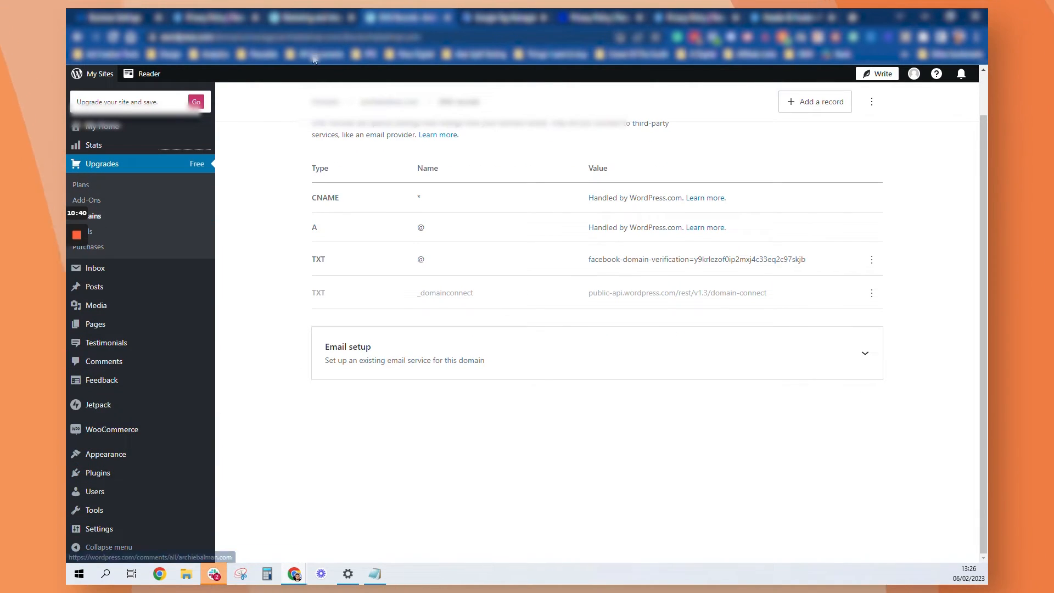
left_click(203, 510)
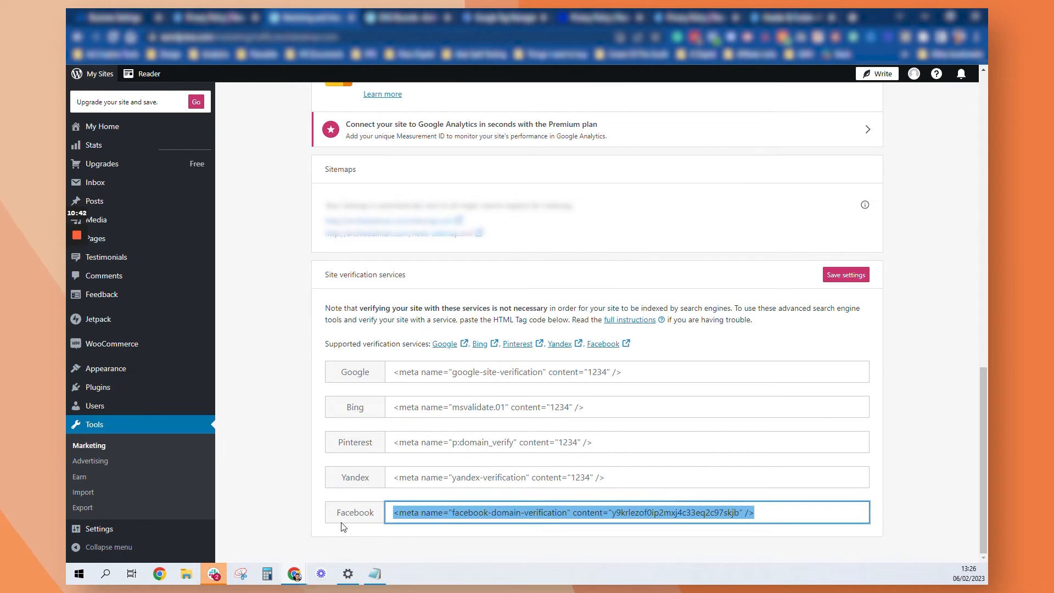
key("BackSpace")
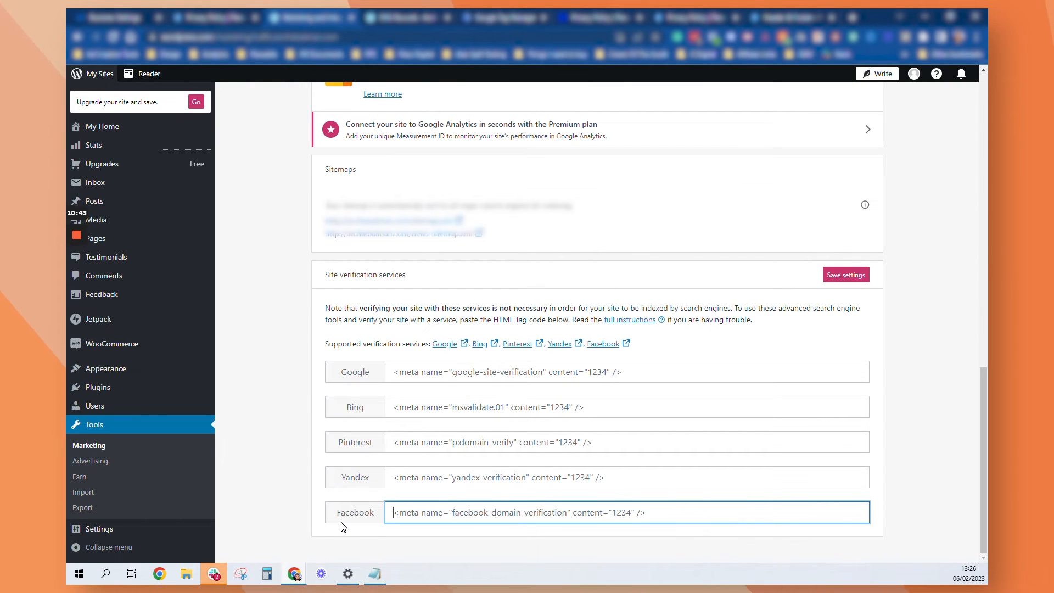
left_click(847, 274)
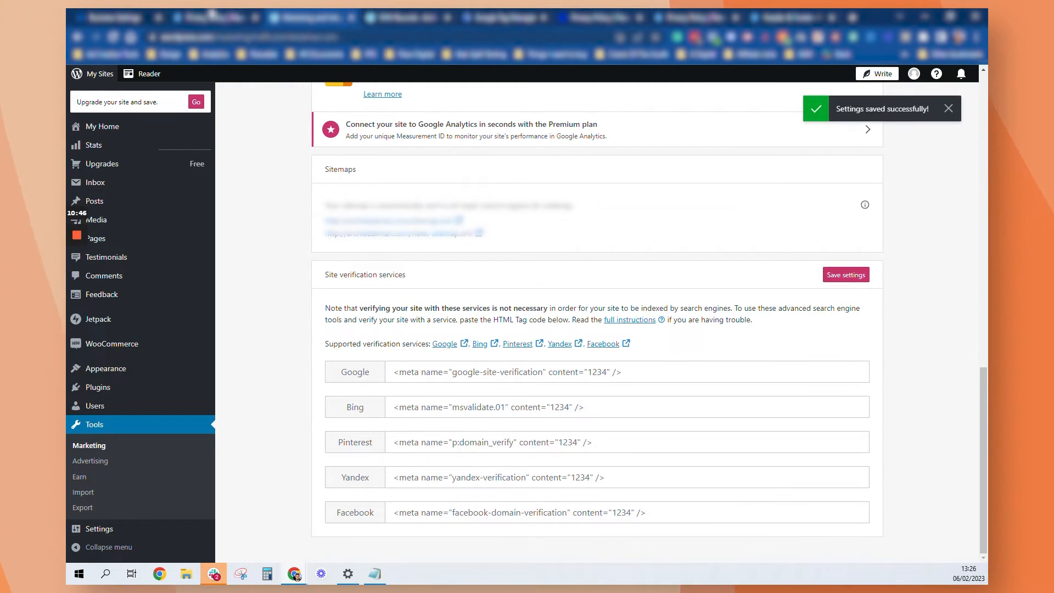
Step: Return to Meta's Domains page, verify the domain using the DNS TXT record method, and close the confirmation dialog
left_click(155, 14)
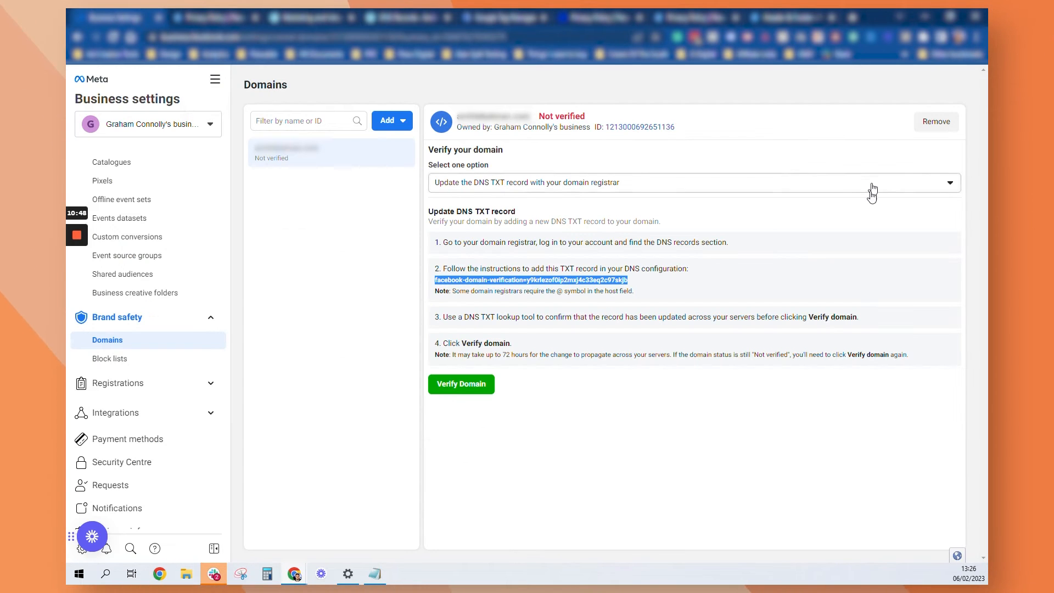
left_click(487, 387)
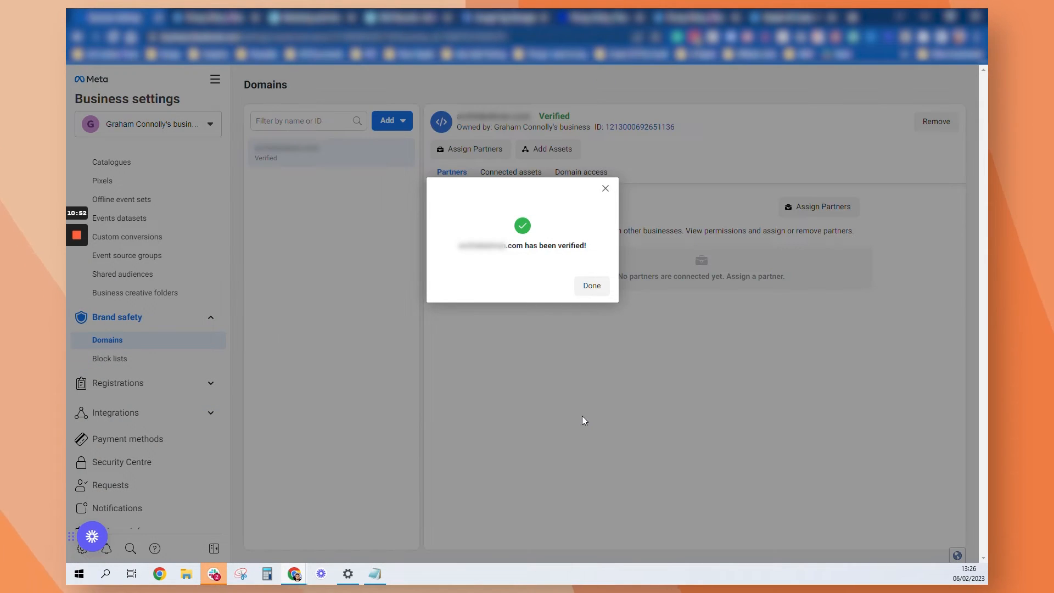
left_click(592, 286)
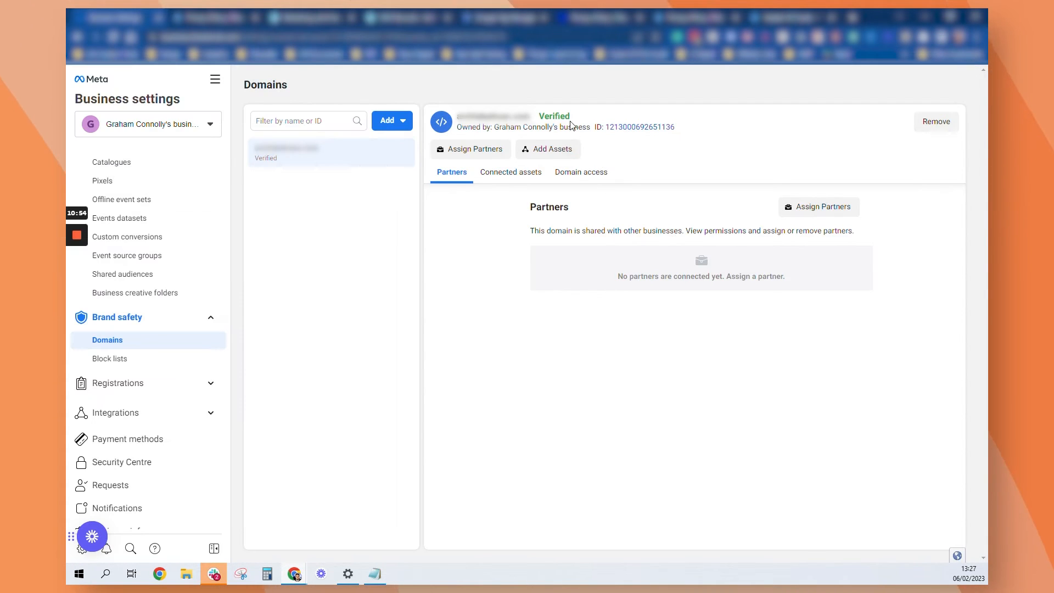
double_click(554, 116)
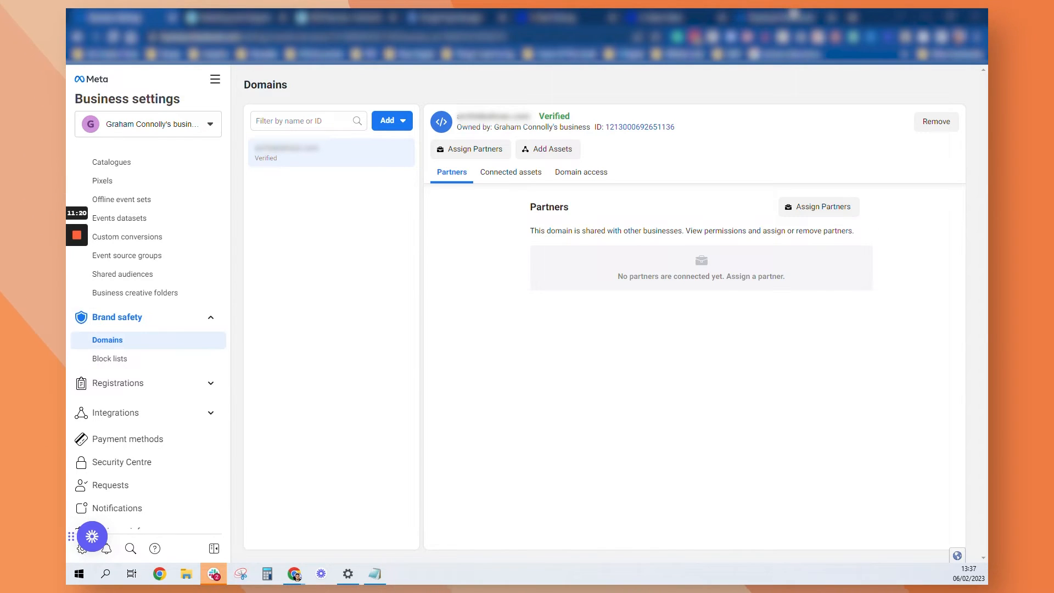
Step: Switch to Meta's page on standard pixel events and review the event list and the advice on choosing events
left_click(793, 14)
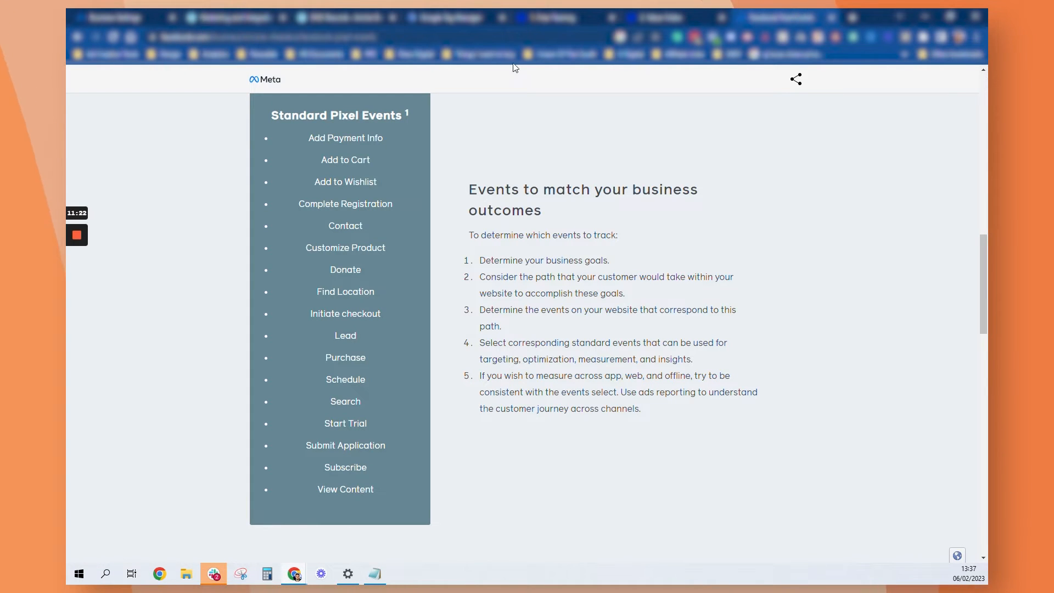
scroll(418, 164, "up", 1)
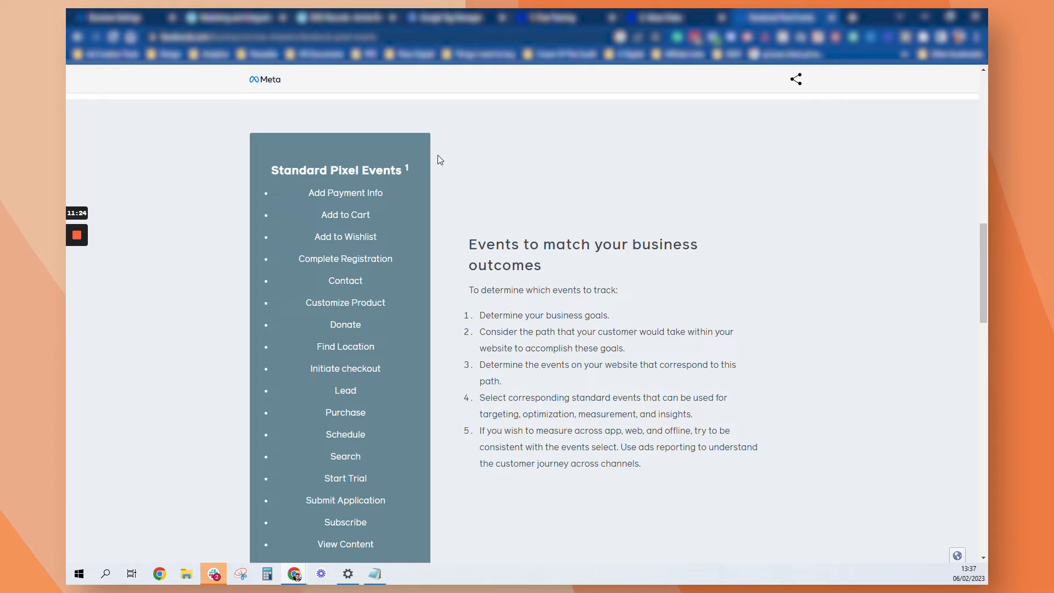
scroll(440, 159, "down", 1)
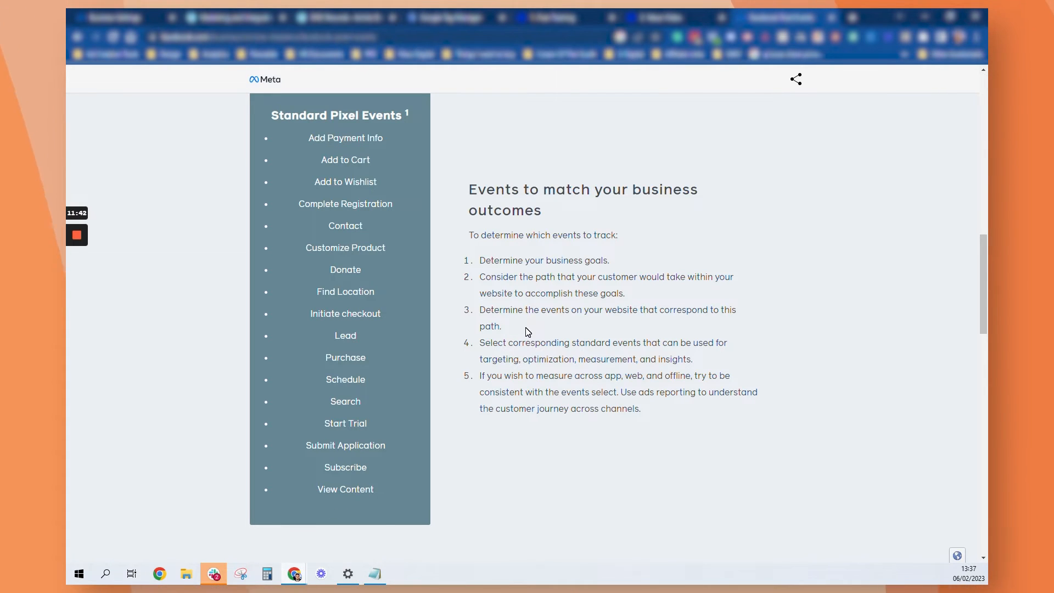
Step: Switch to Google Tag Manager, close the installation code dialog and open the workspace's list of tags
left_click(687, 14)
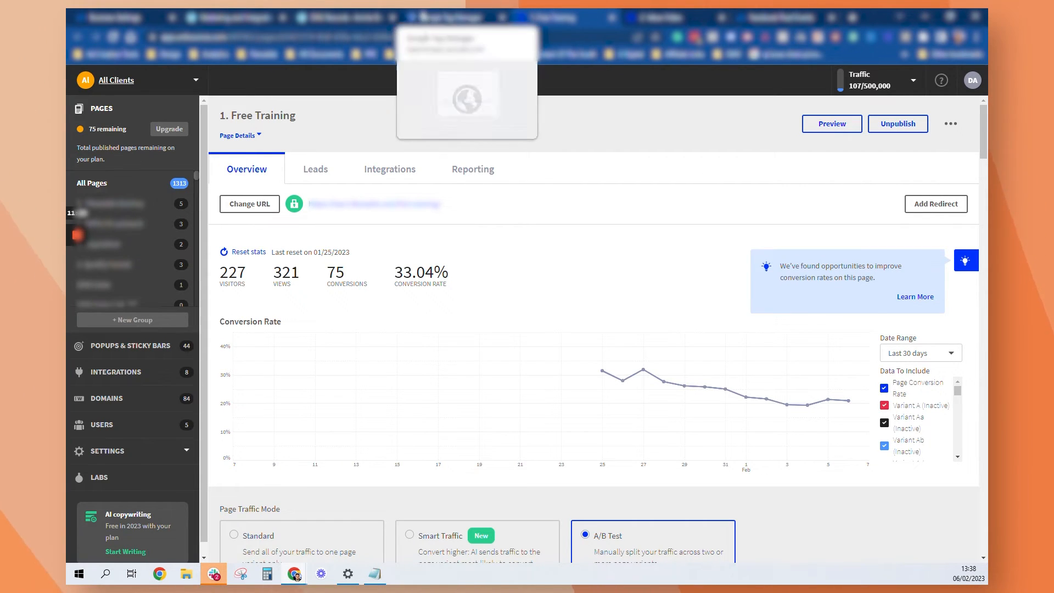
left_click(424, 15)
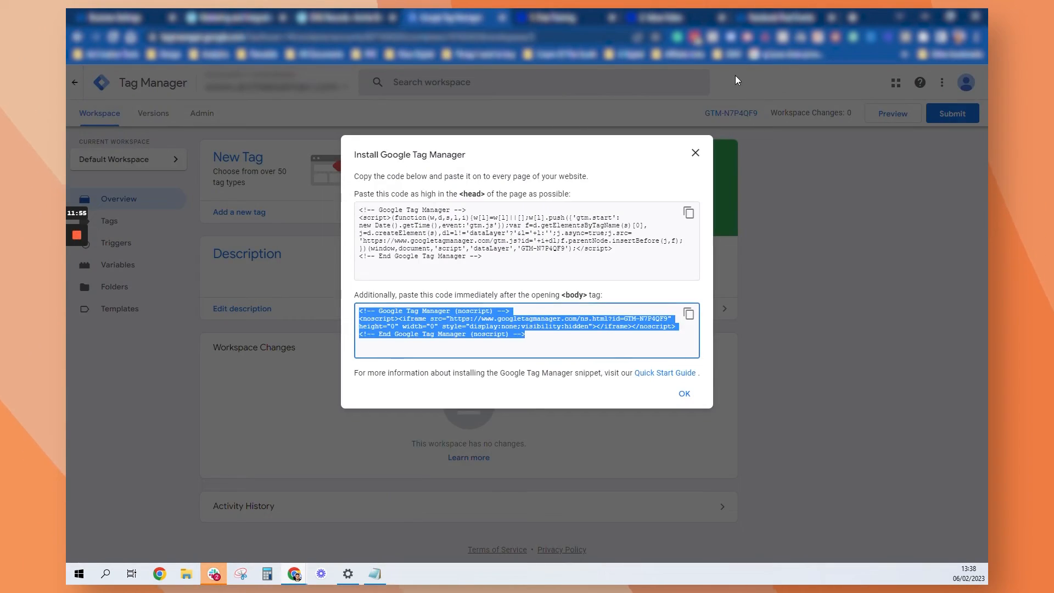
left_click(695, 153)
left_click(146, 222)
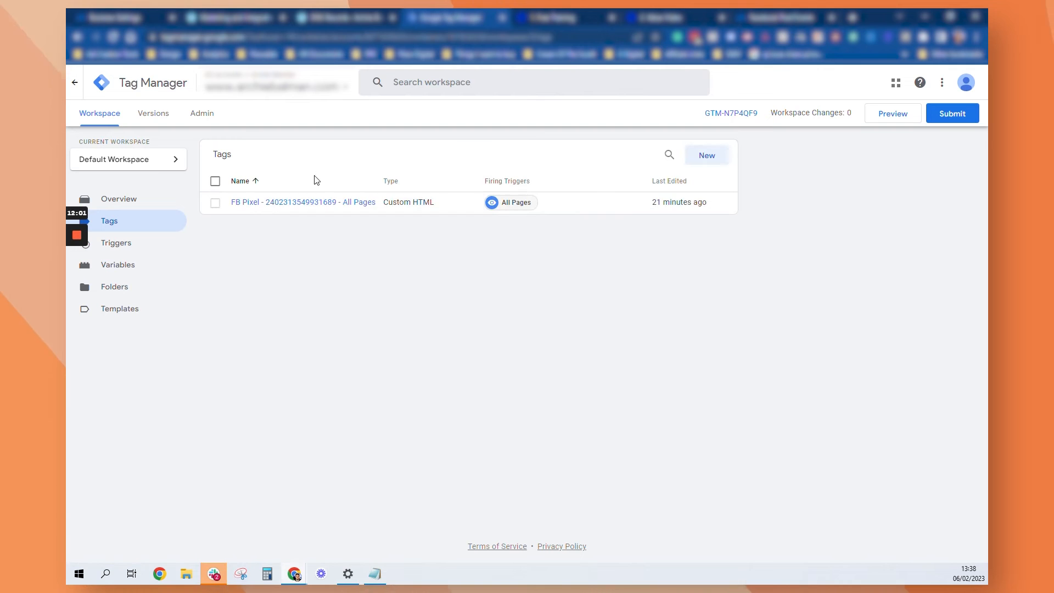
Step: Create a new tag and name it "FB Event -"
left_click(696, 159)
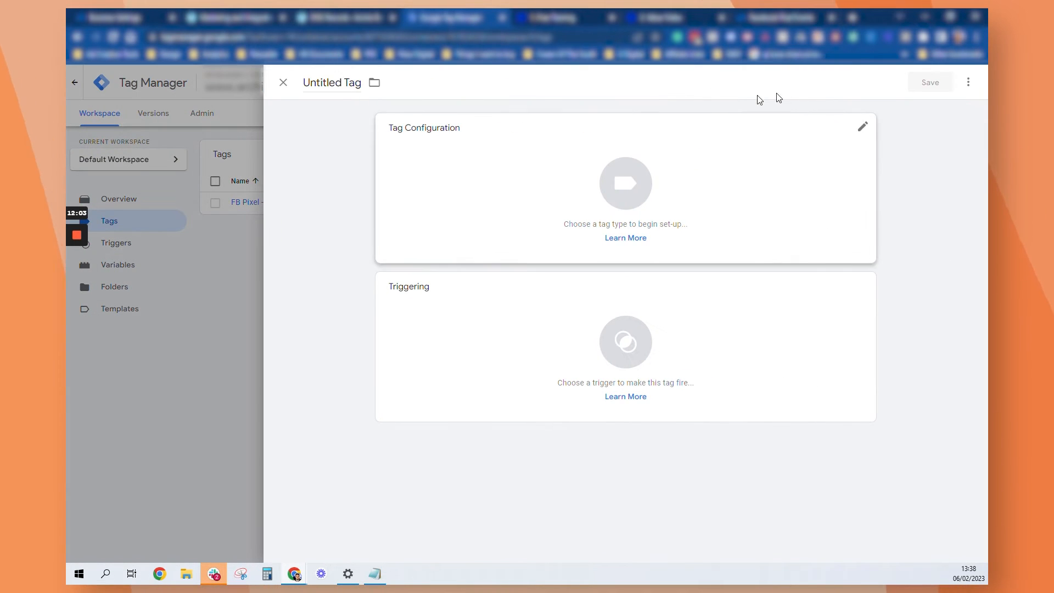
left_click(329, 82)
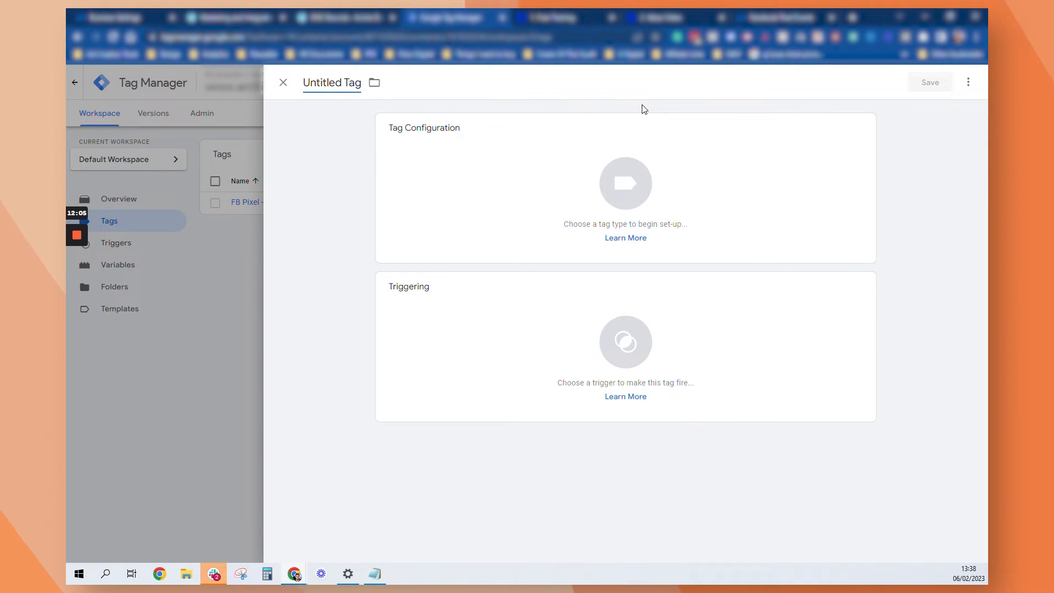
key("ctrl+a")
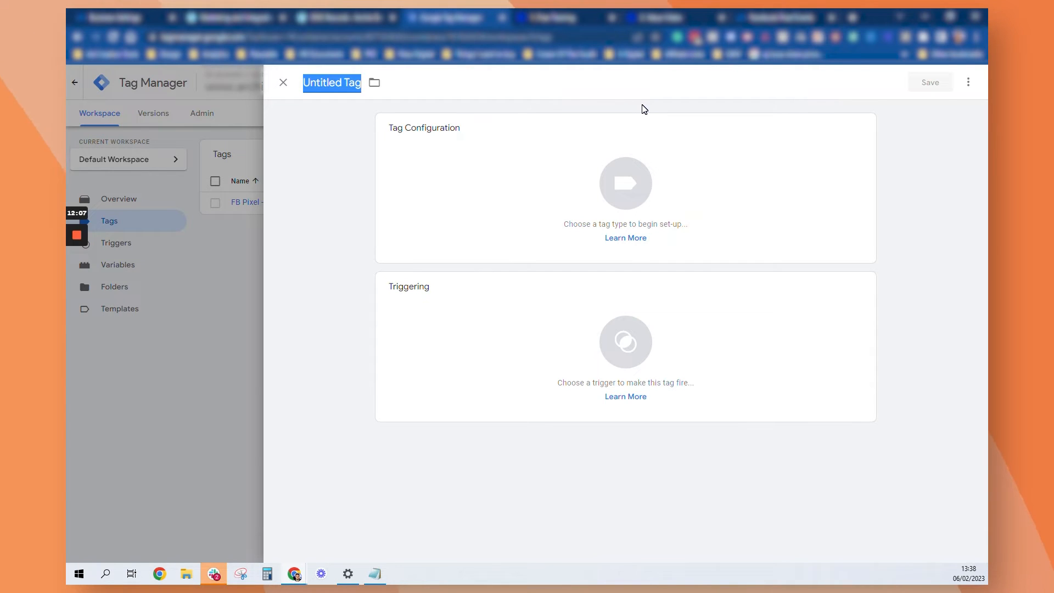
type("FB")
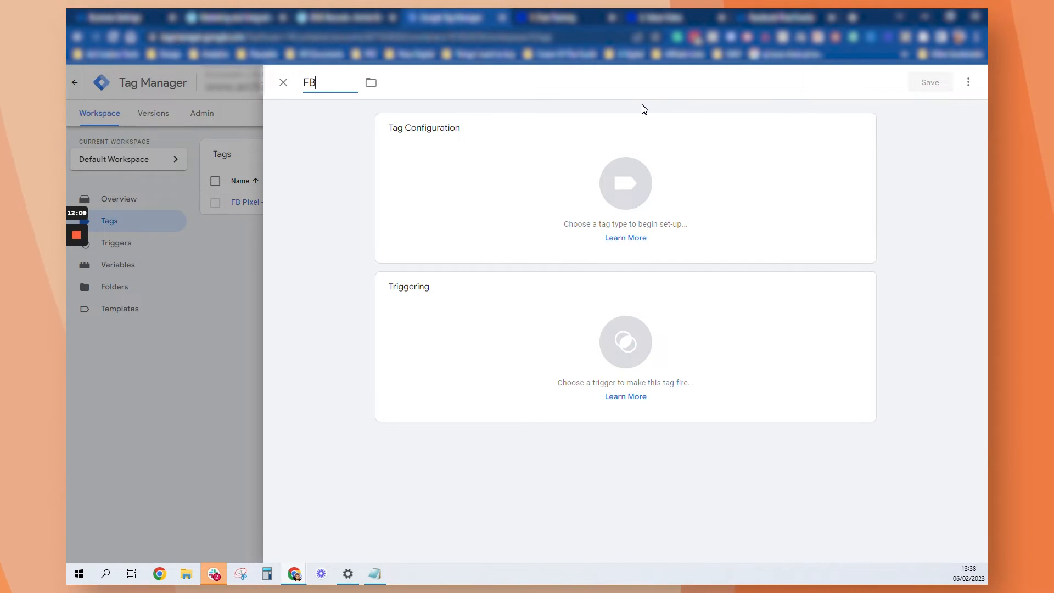
type(" Event -")
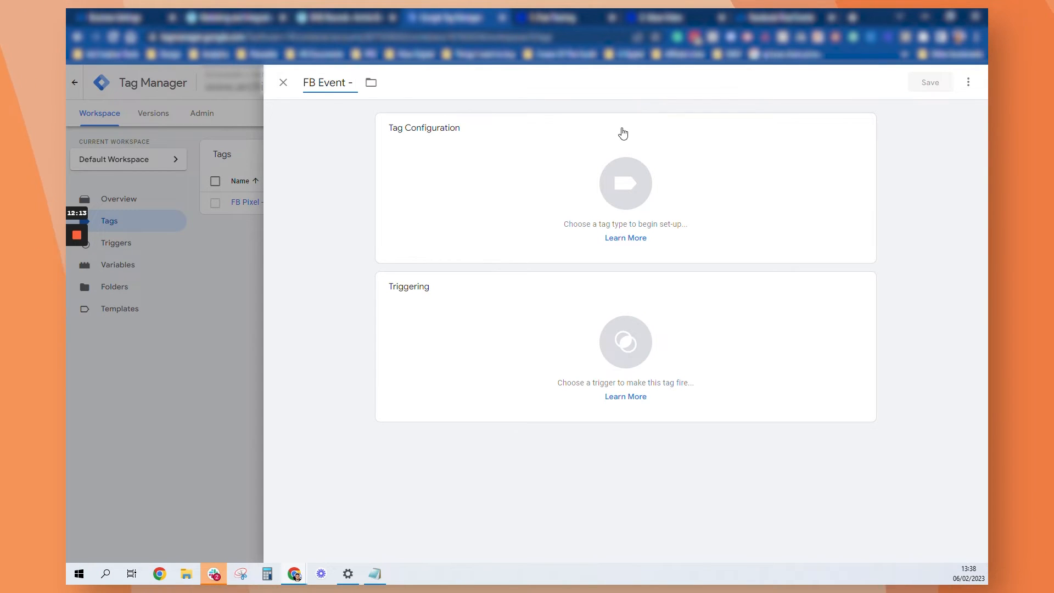
Step: Set the new tag's type to Custom HTML
left_click(548, 207)
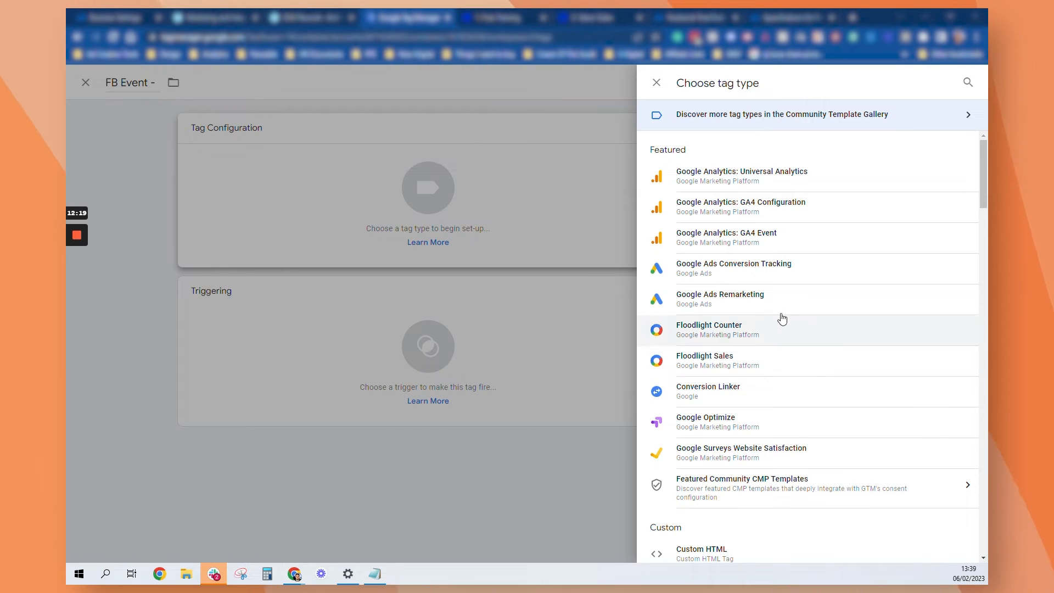
scroll(829, 320, "down", 18)
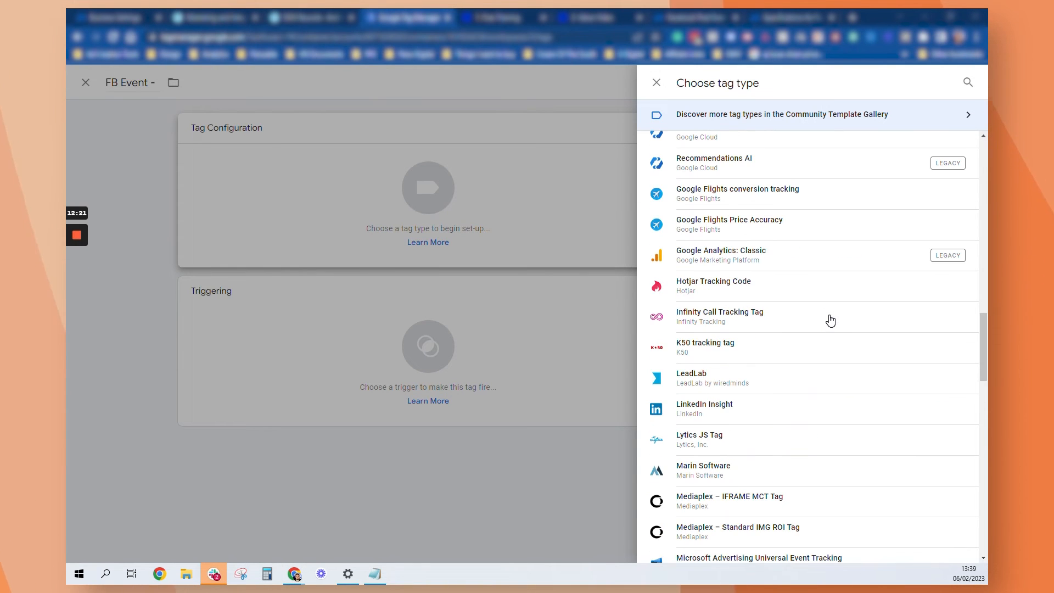
scroll(807, 396, "down", 8)
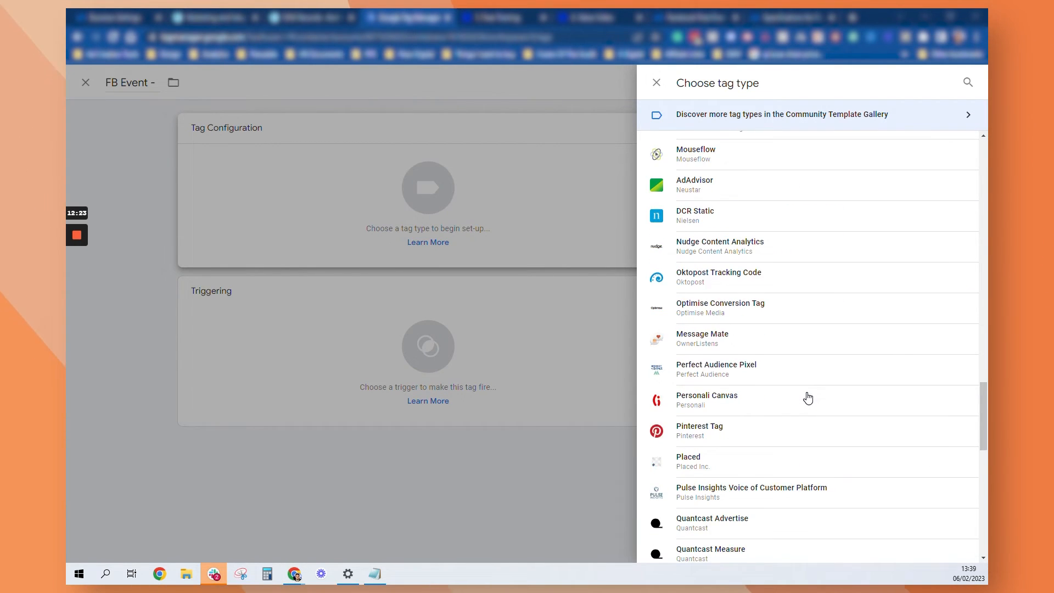
scroll(807, 397, "up", 10)
scroll(808, 398, "up", 4)
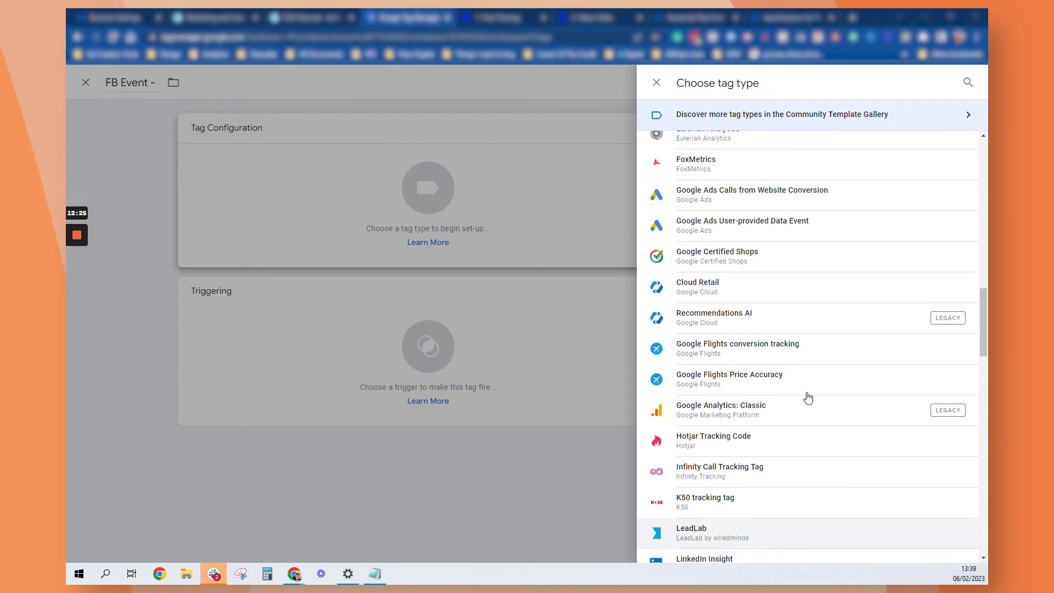
scroll(807, 397, "up", 15)
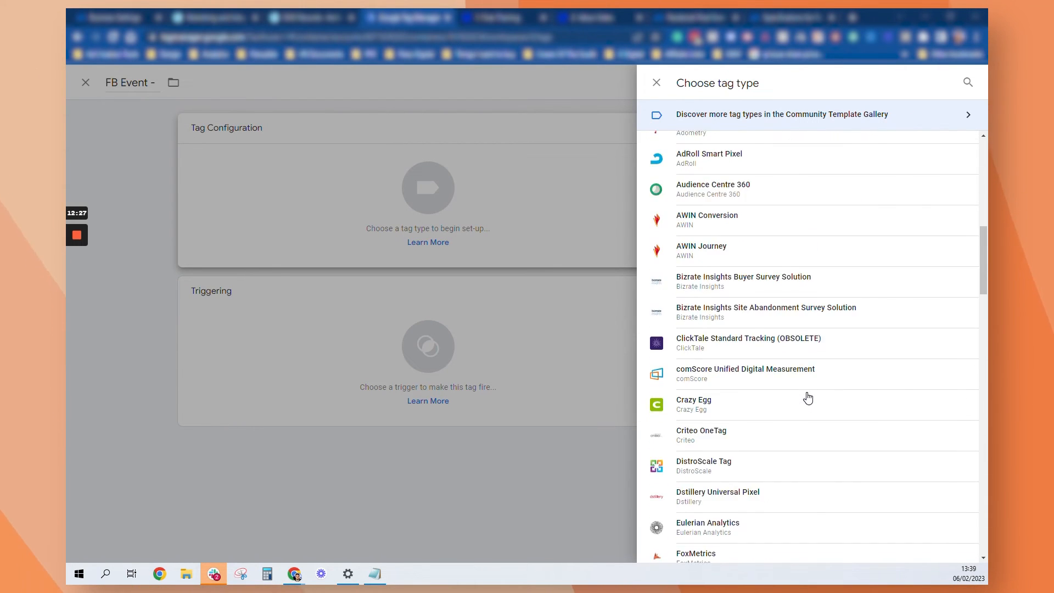
left_click(686, 499)
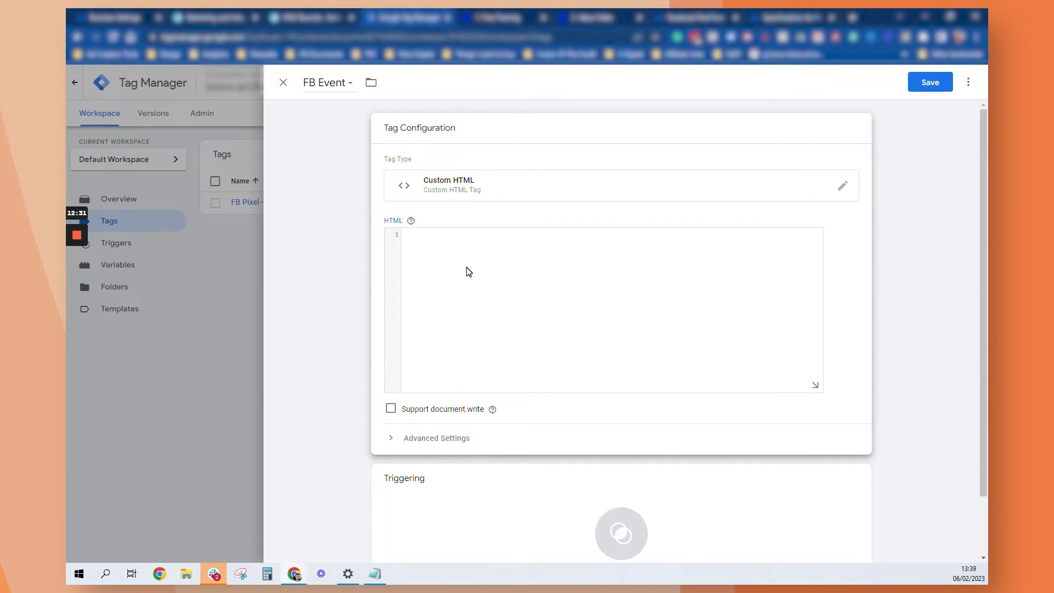
Step: Enter an opening <script> and a closing </script> tag in the HTML code, with an empty line between them
type("<scr")
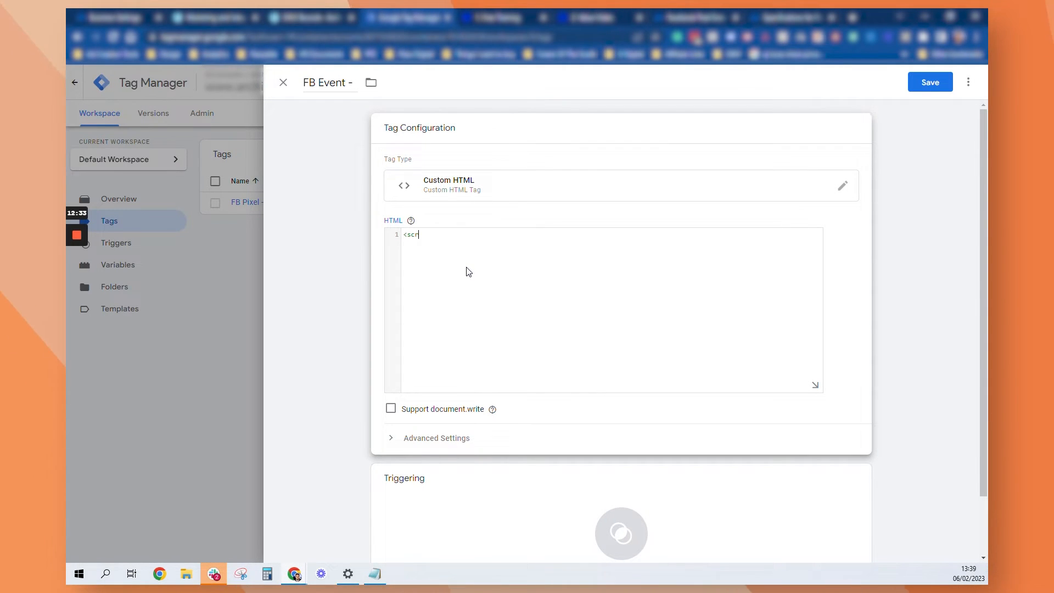
type("ipt")
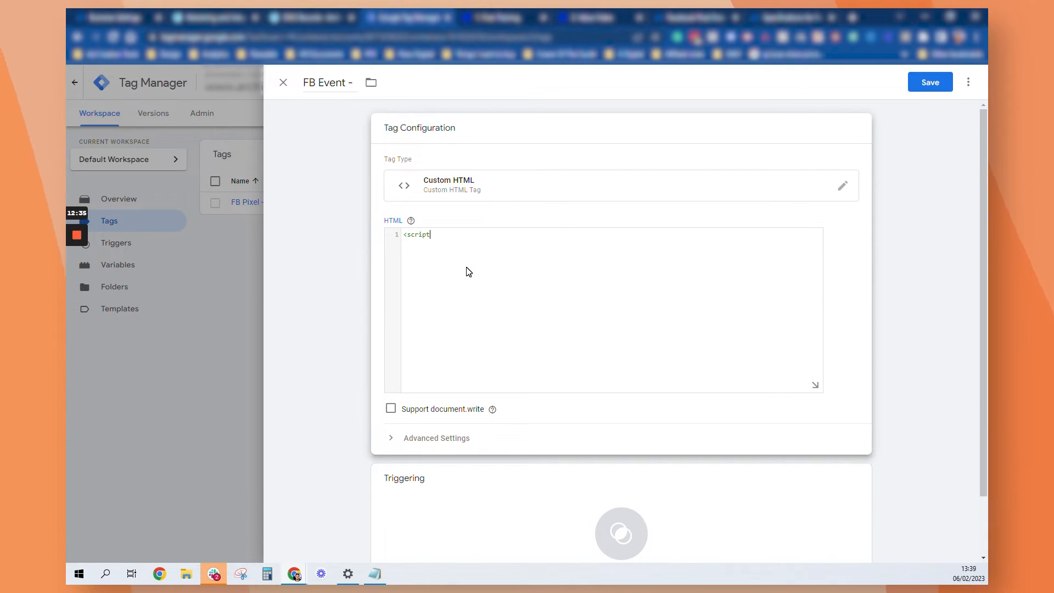
type(">")
key("Return")
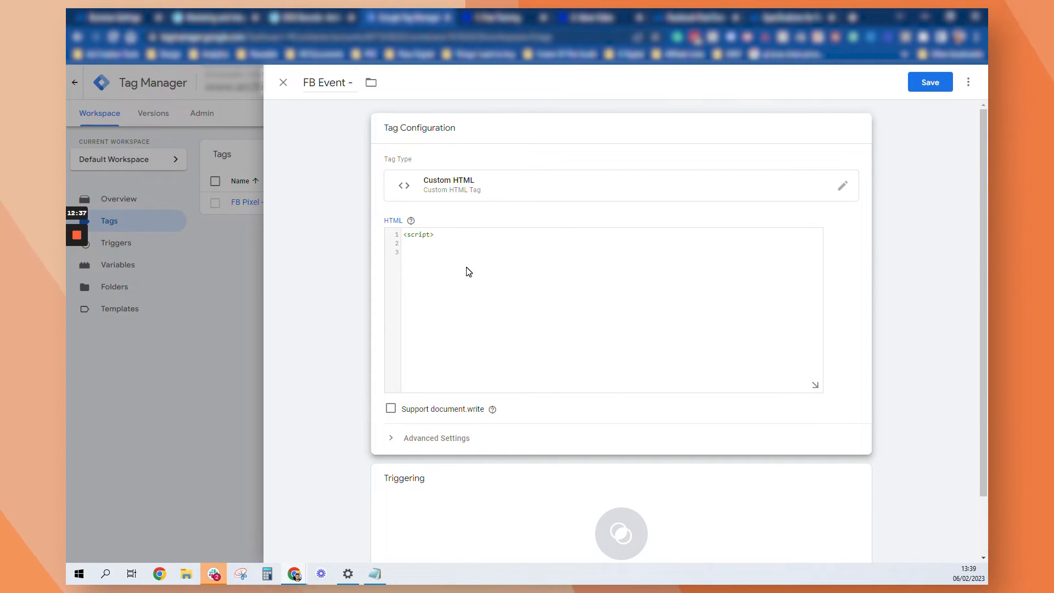
type("</scr")
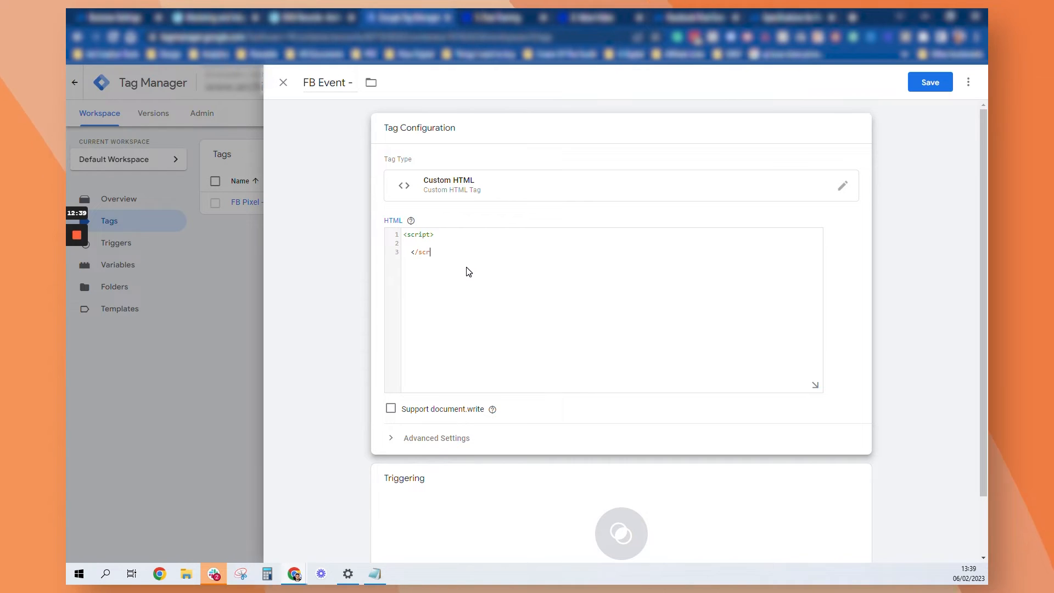
type("ipt>")
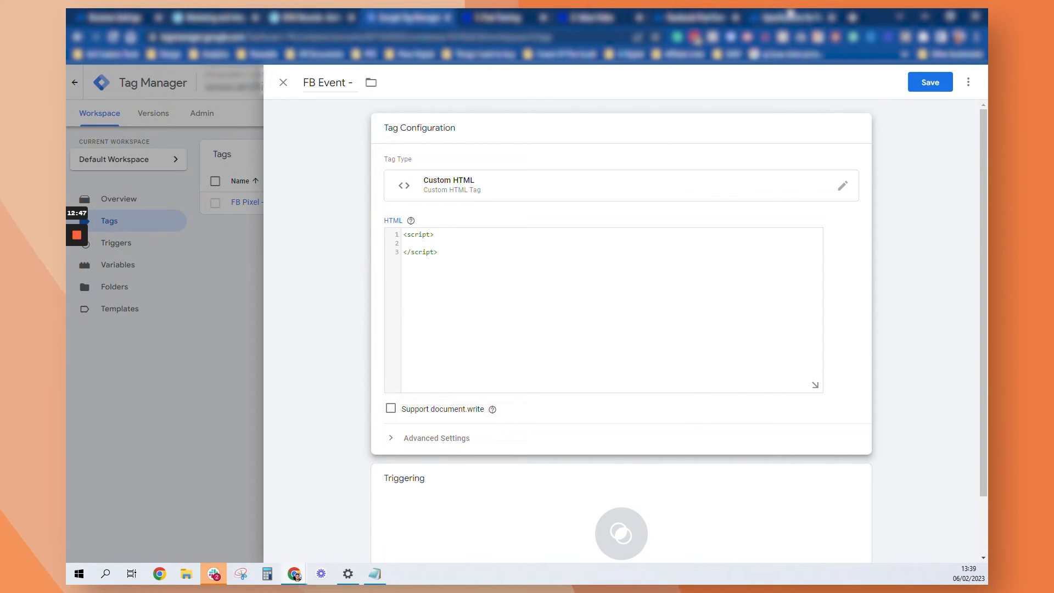
Step: Copy the View content event code fbq('track', 'ViewContent'); from Meta's Business Help Centre and paste it between the script tags in Tag Manager
left_click(790, 12)
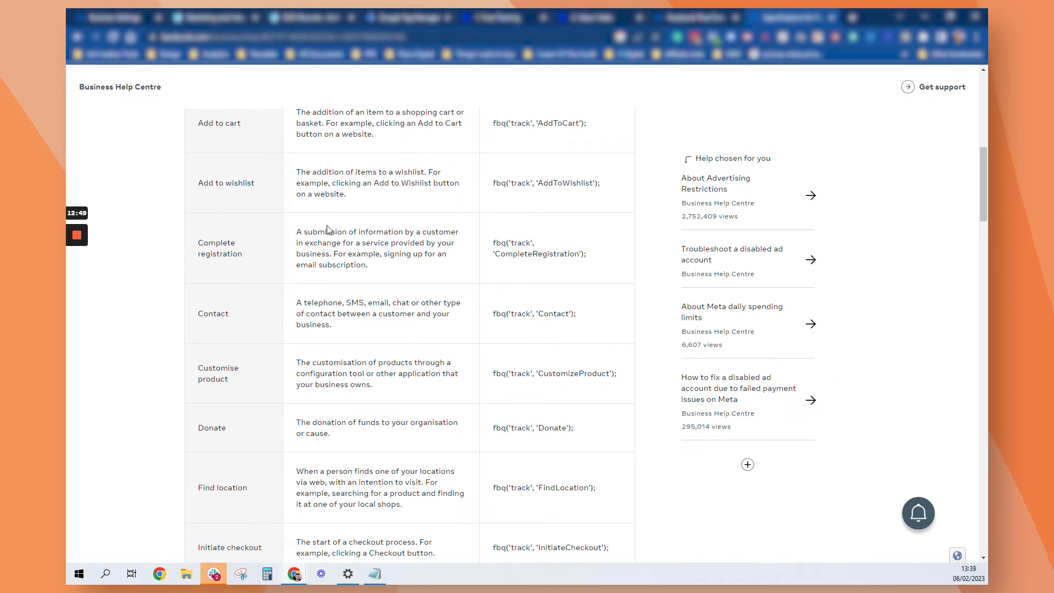
scroll(588, 221, "up", 5)
scroll(541, 297, "down", 1)
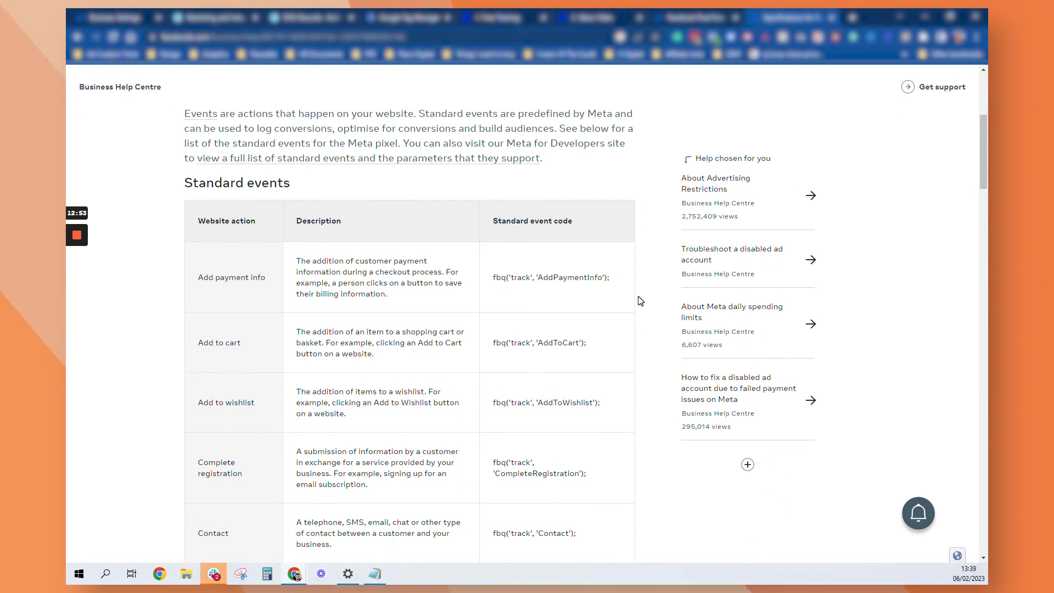
scroll(591, 354, "down", 8)
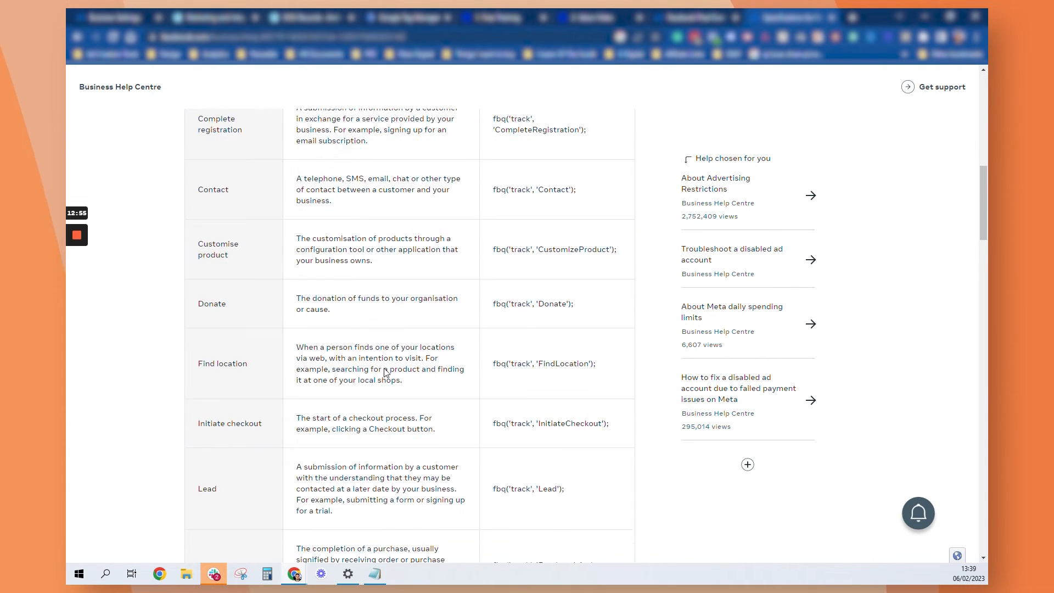
scroll(505, 360, "down", 8)
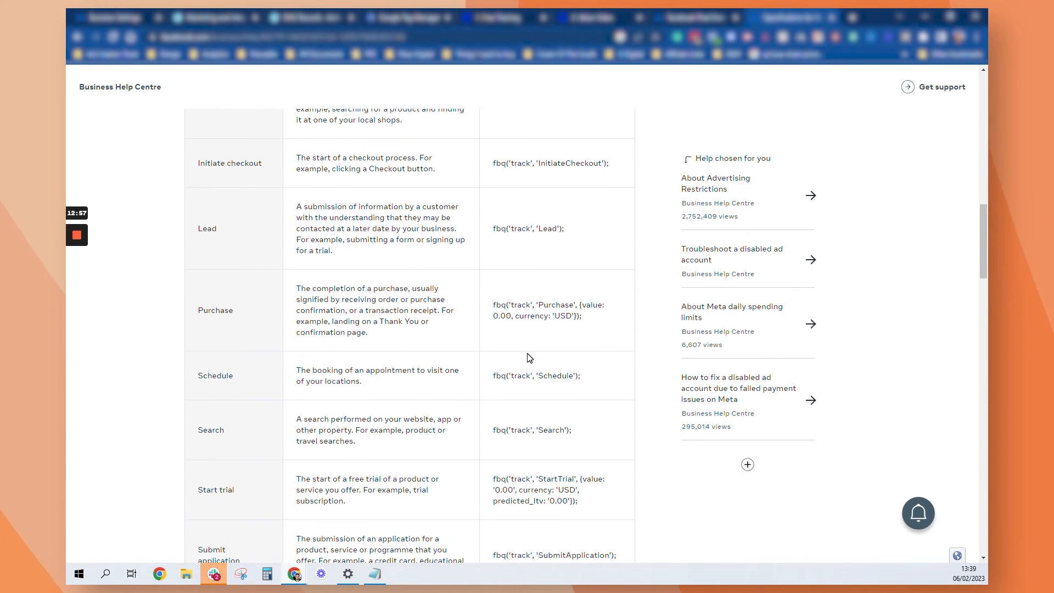
left_click_drag(602, 422, 563, 418)
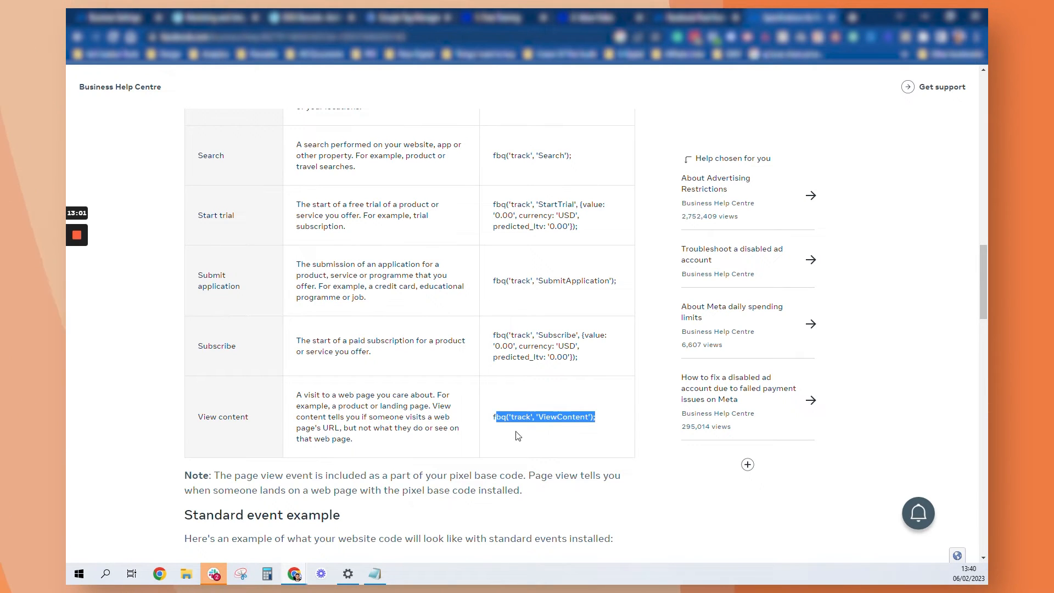
left_click_drag(600, 428, 493, 421)
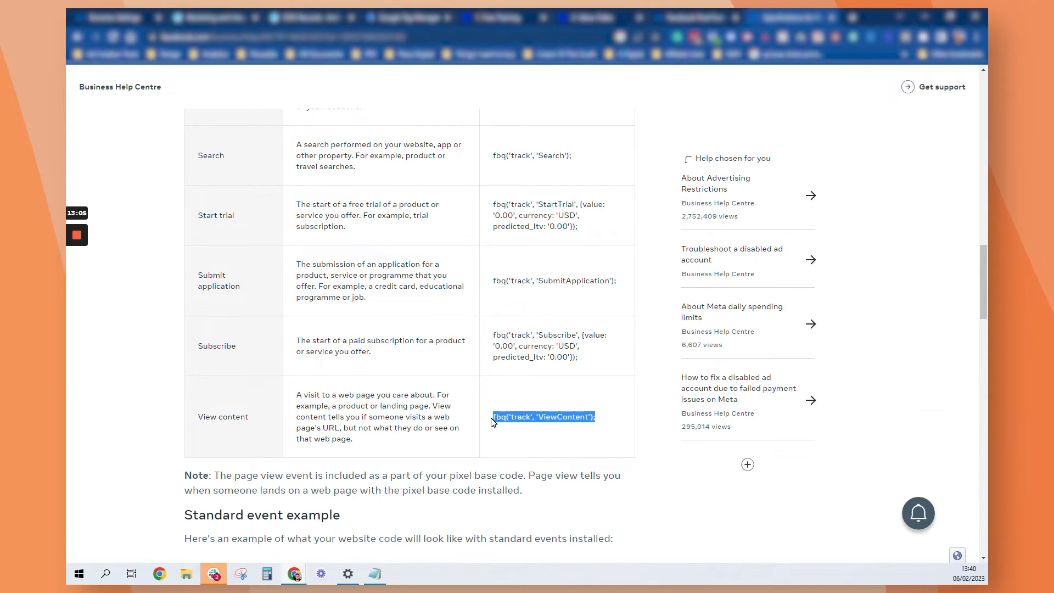
left_click(405, 14)
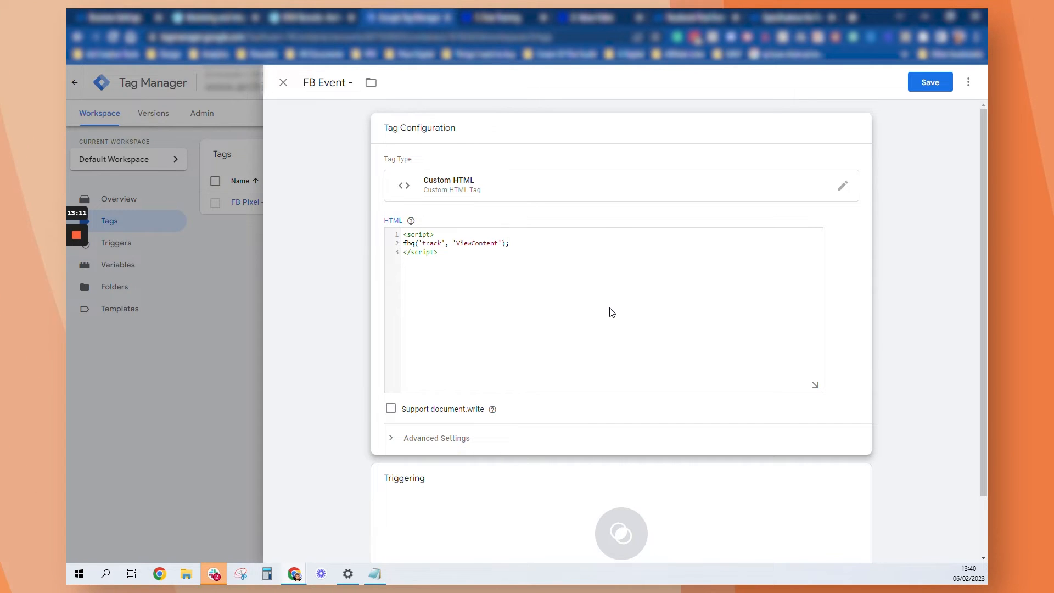
Step: In the tag's advanced sequencing settings, make the FB Pixel All Pages tag fire before this event tag
left_click(401, 438)
scroll(645, 403, "down", 2)
scroll(644, 402, "down", 2)
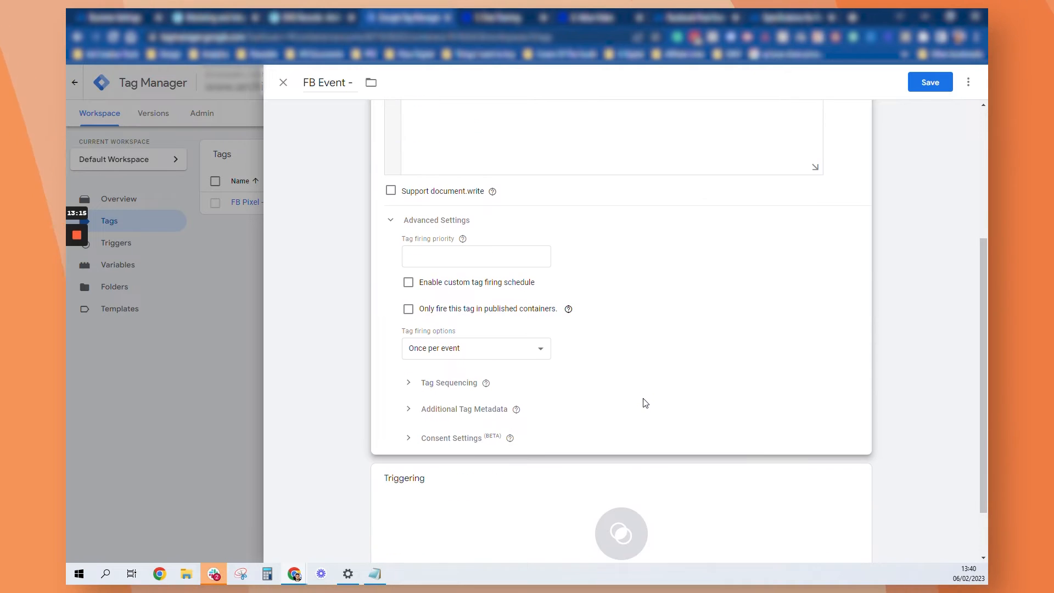
left_click(458, 387)
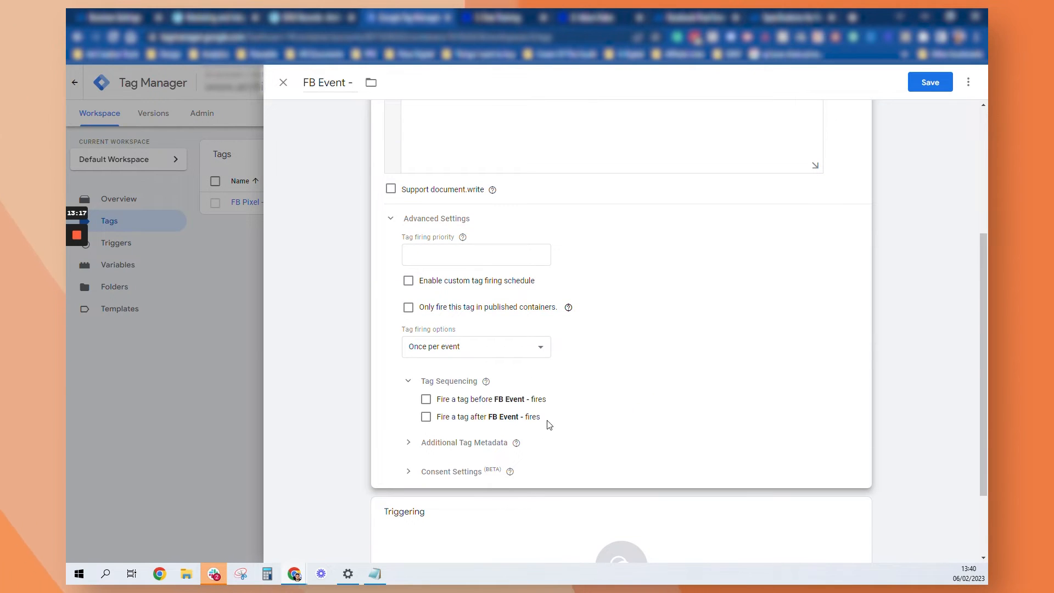
left_click(427, 400)
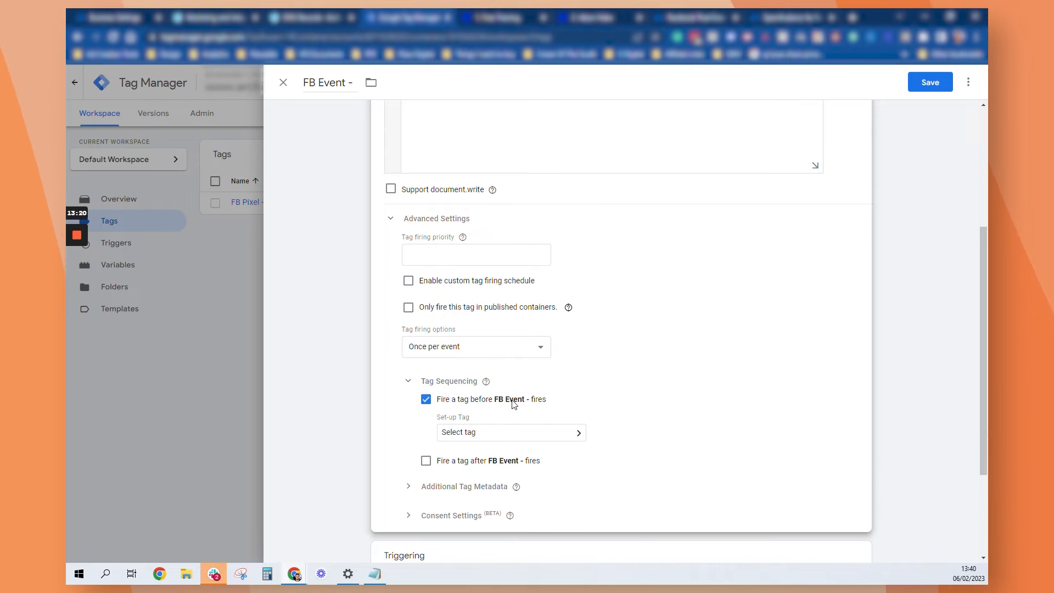
left_click(502, 437)
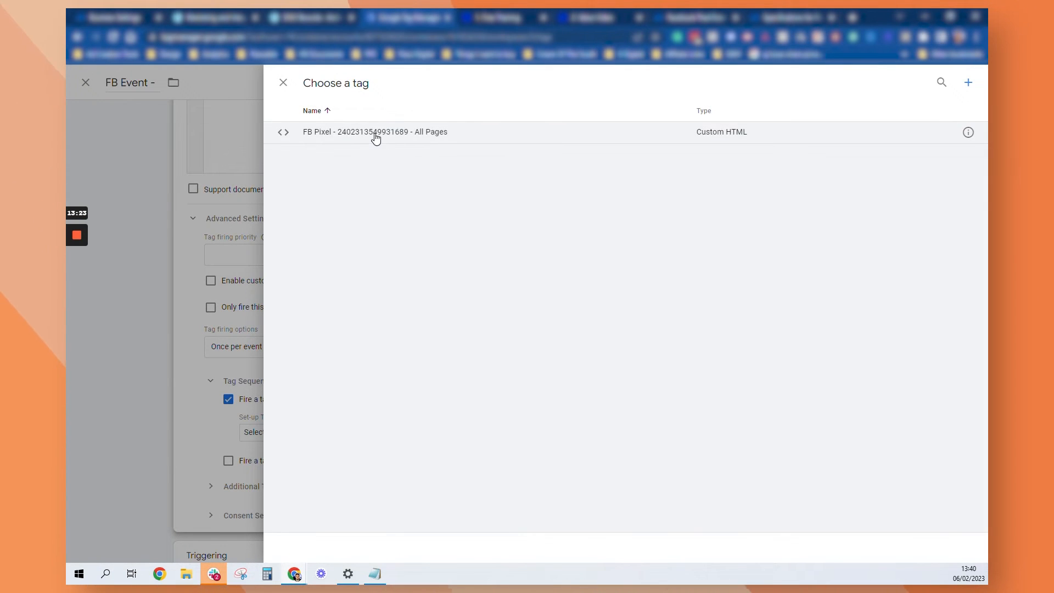
left_click(375, 133)
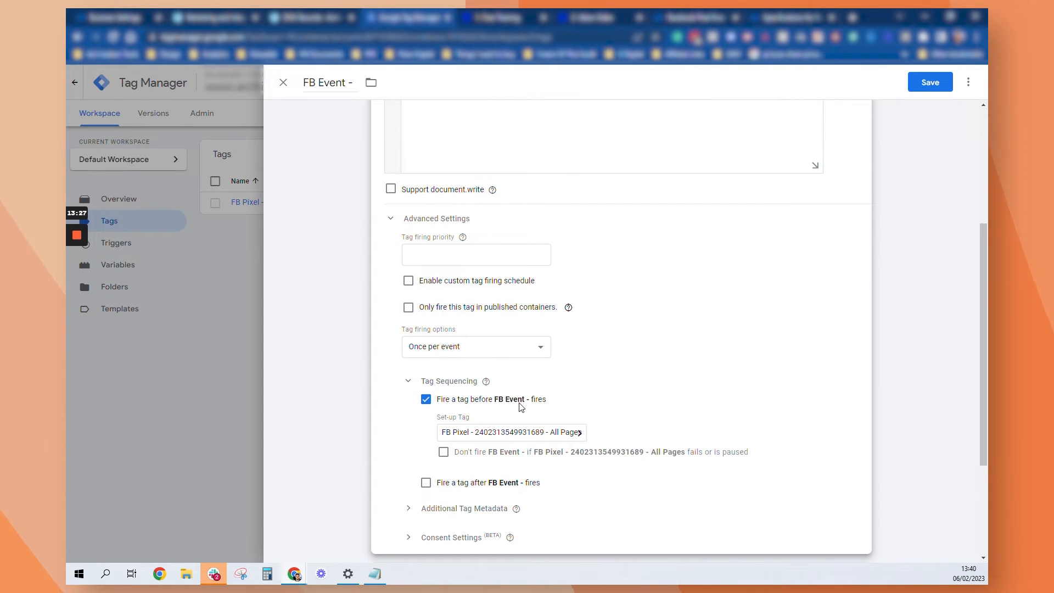
scroll(835, 181, "up", 4)
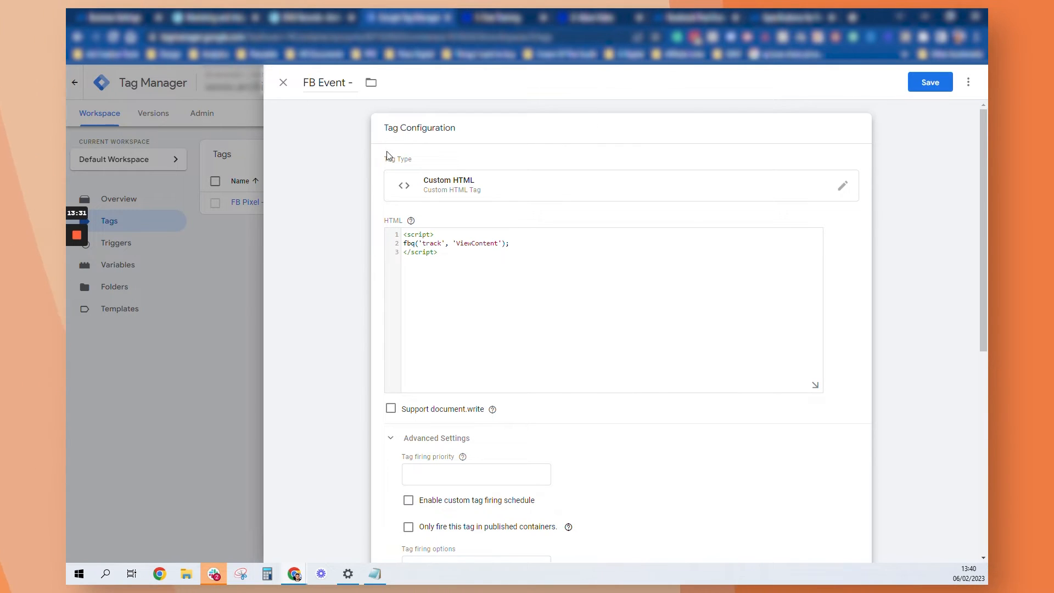
Step: Complete the event tag's name as FB Event - View Content
left_click(447, 90)
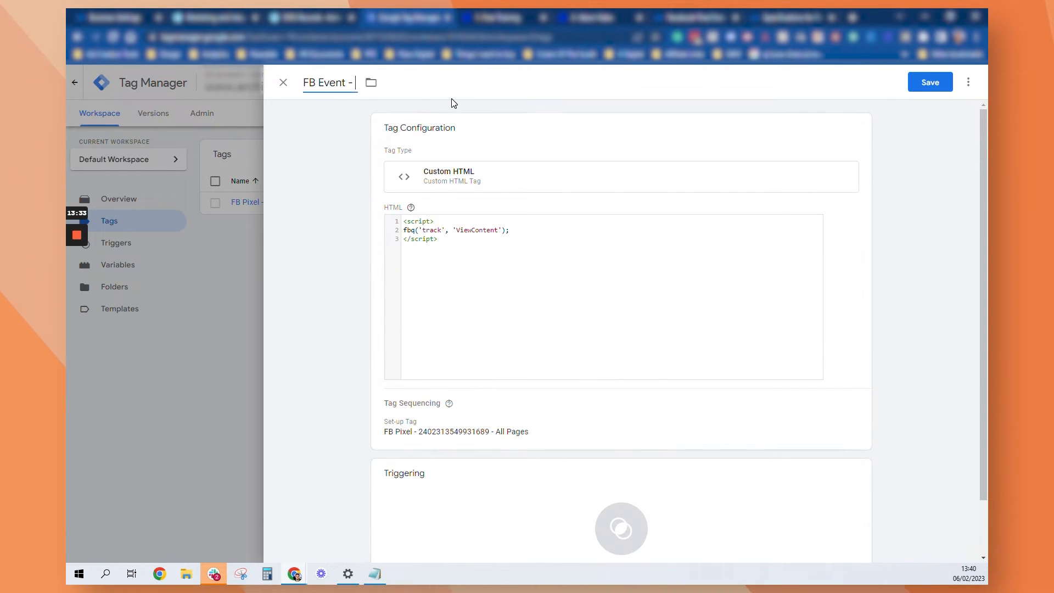
type("Vi")
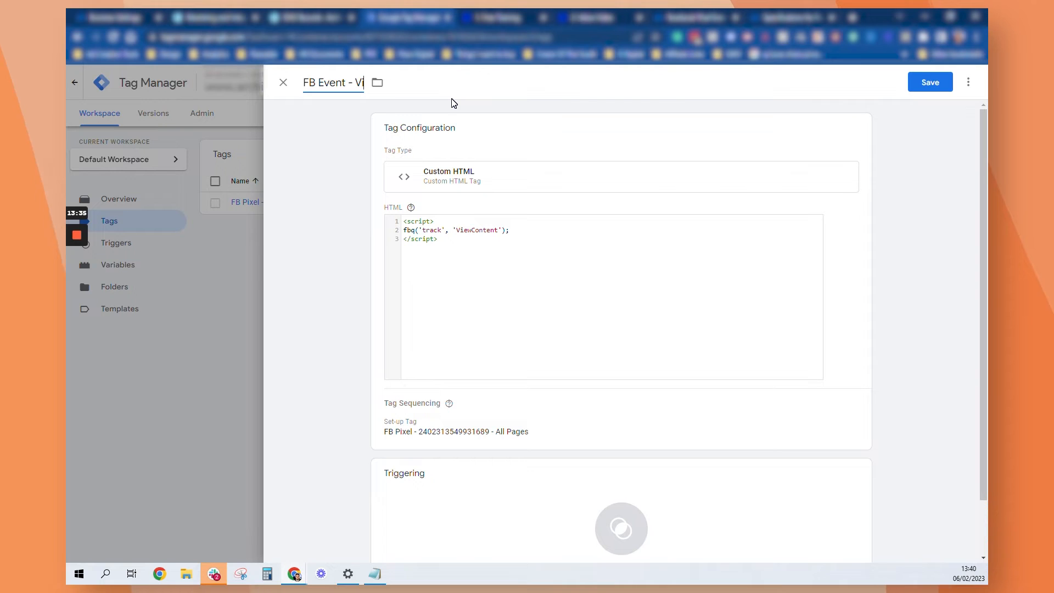
type("ew")
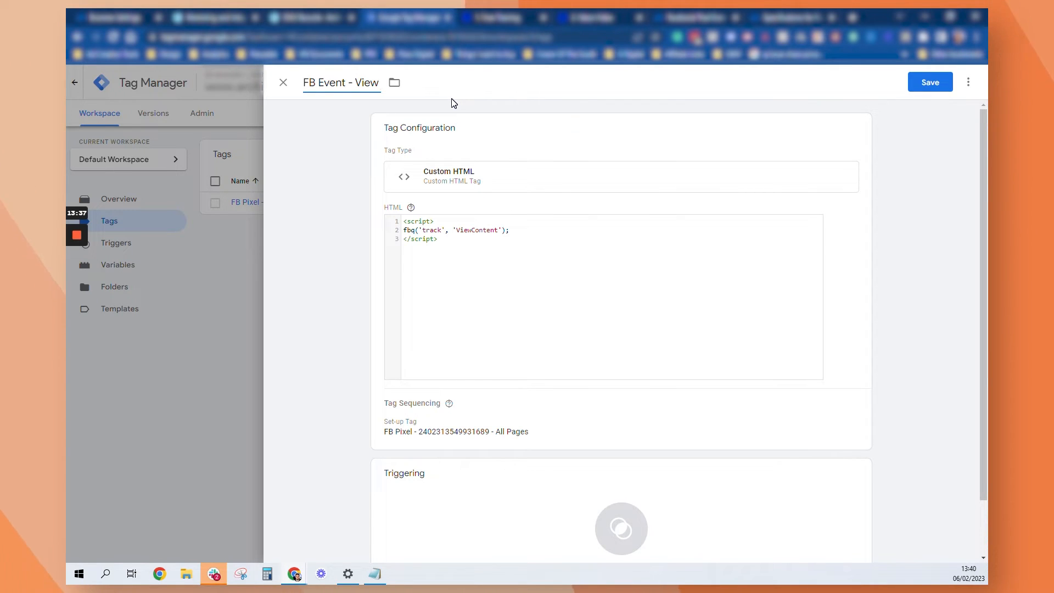
type(" Content")
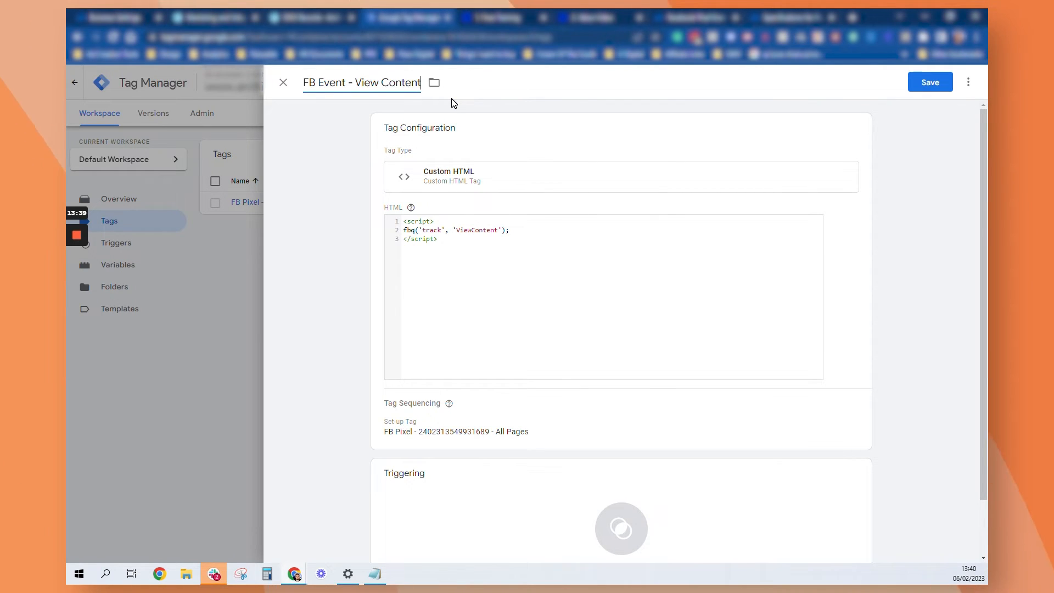
Step: Save the tag, choose to add the missing trigger, and create a new trigger named free-training page
left_click(930, 82)
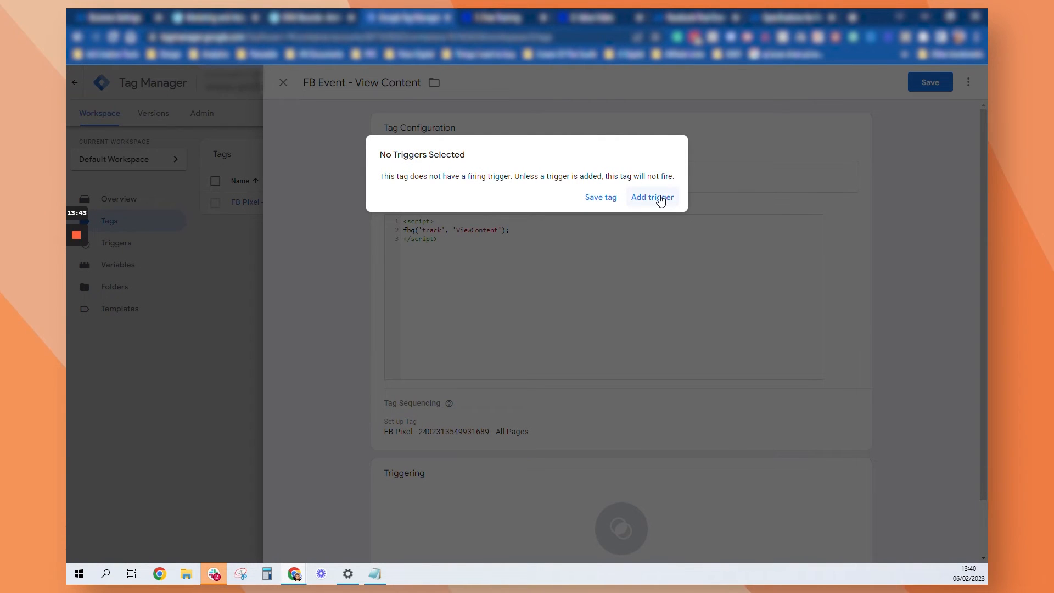
left_click(839, 218)
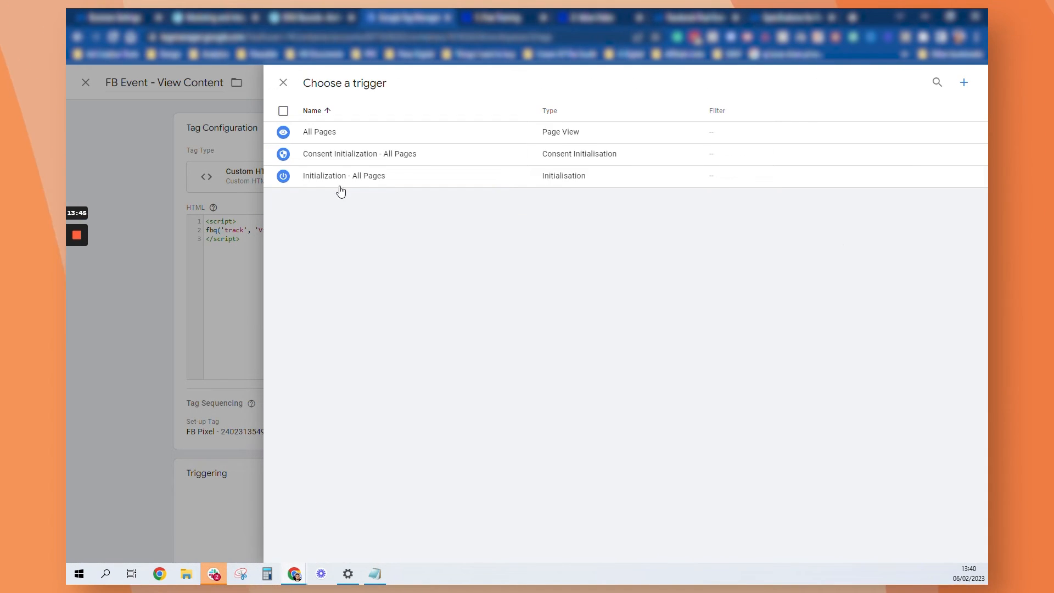
left_click(960, 84)
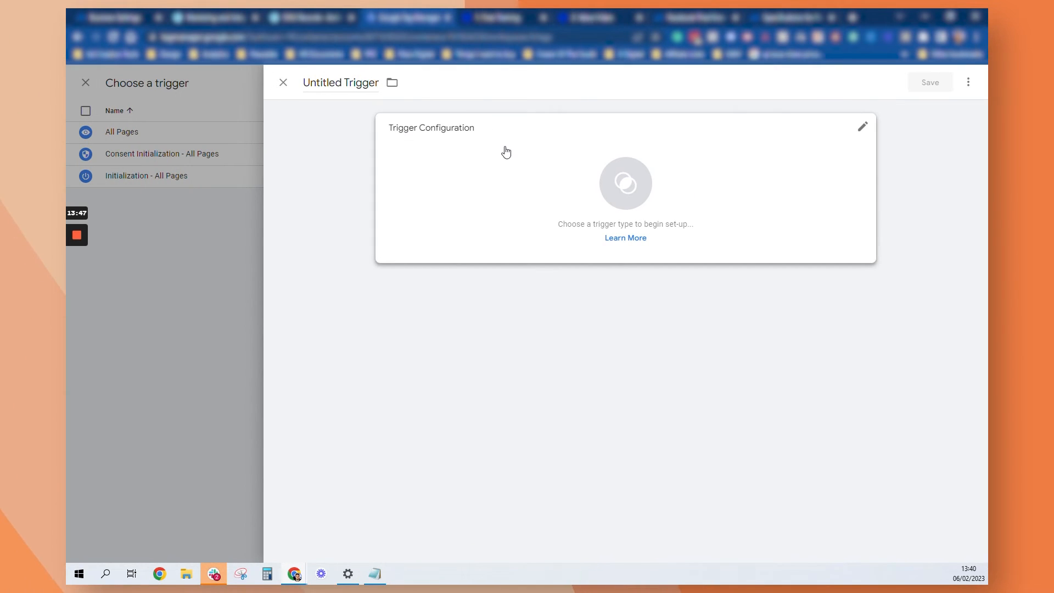
left_click(347, 82)
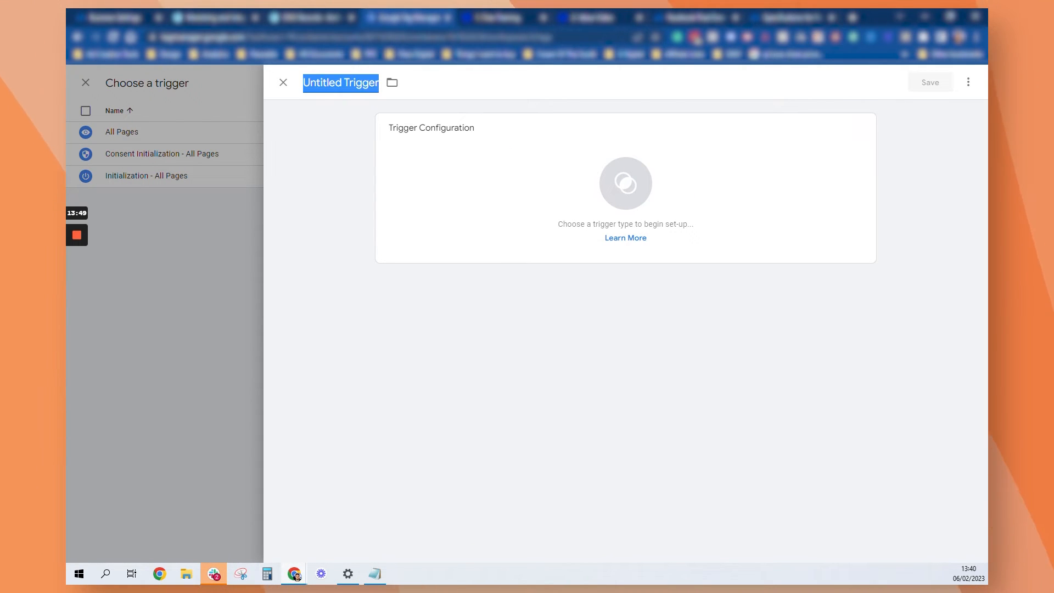
type("fr")
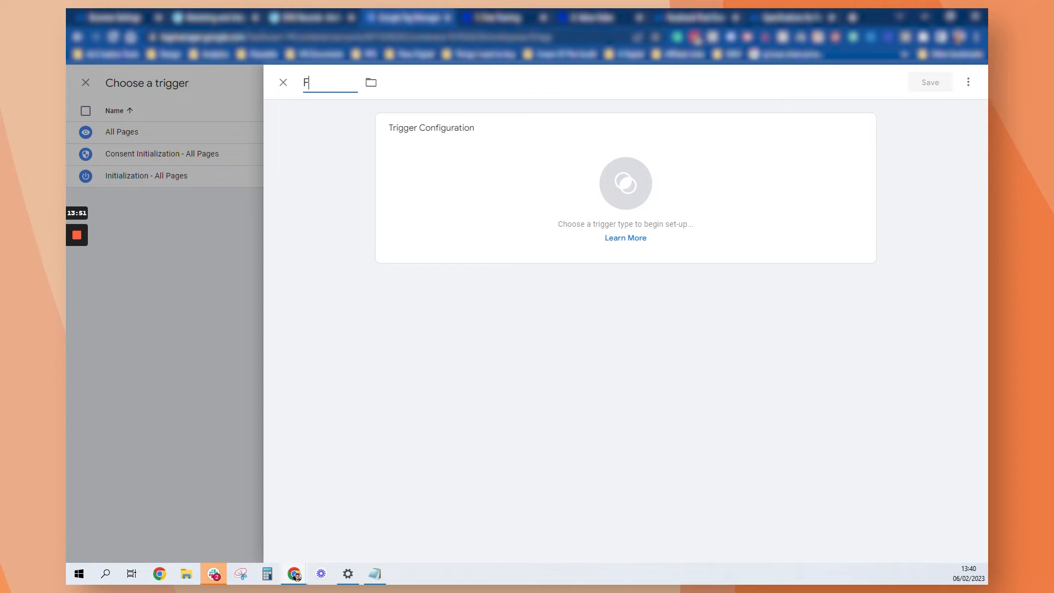
type("ee-")
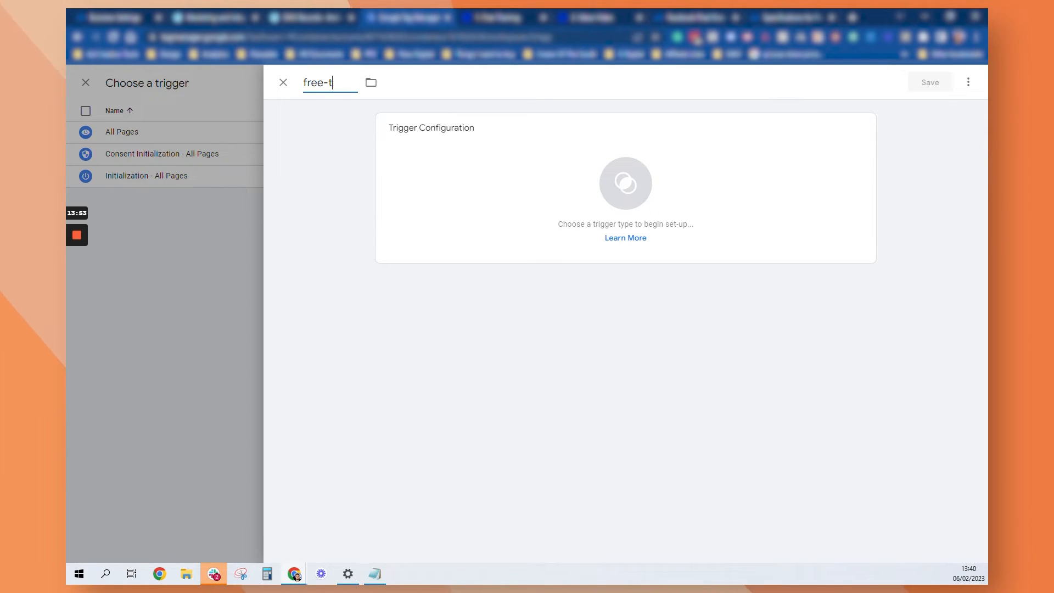
type("train")
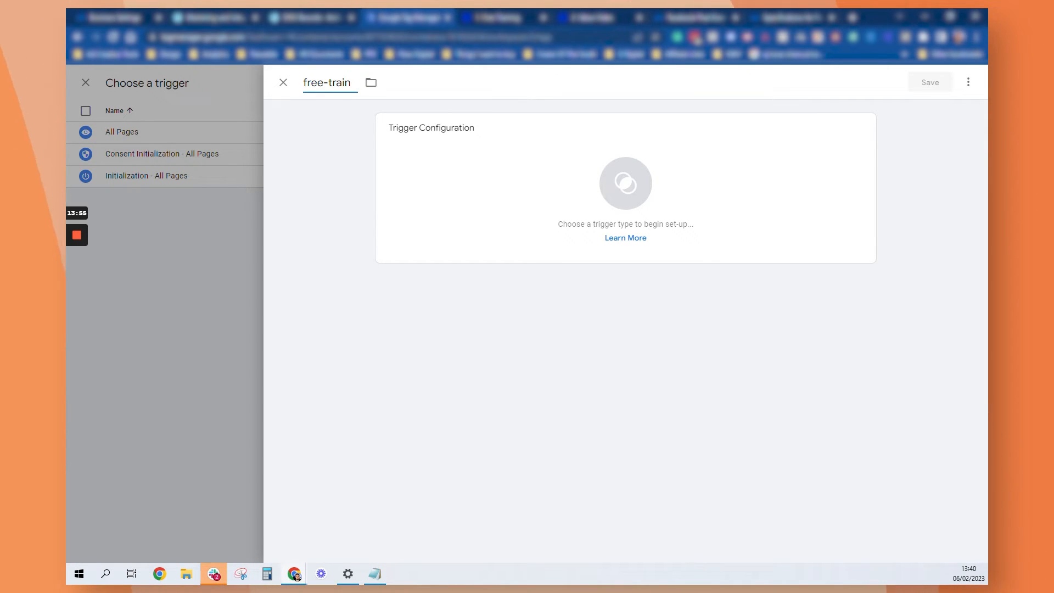
type("ing")
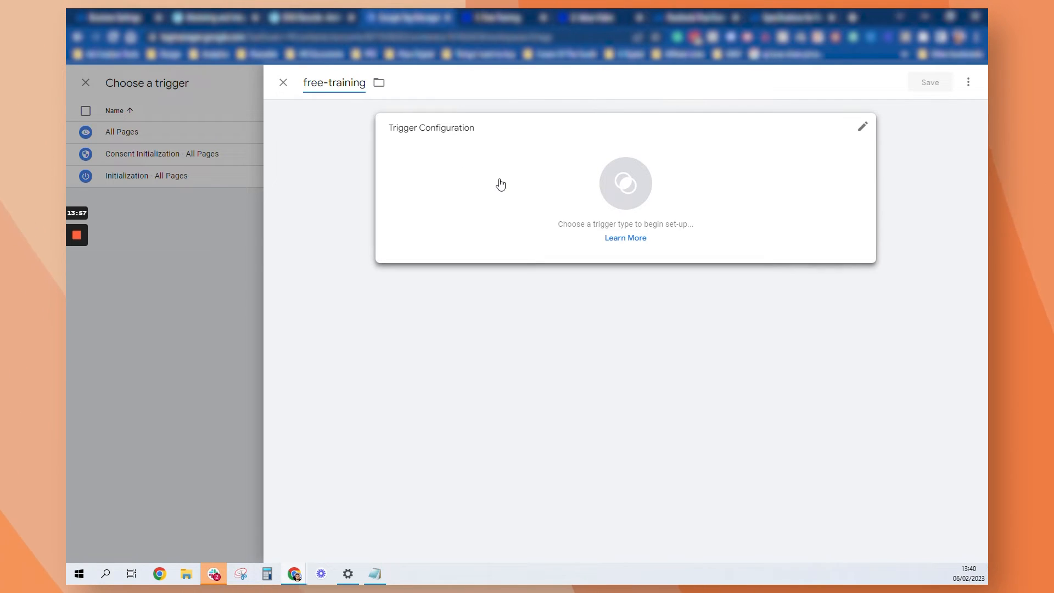
type(" page")
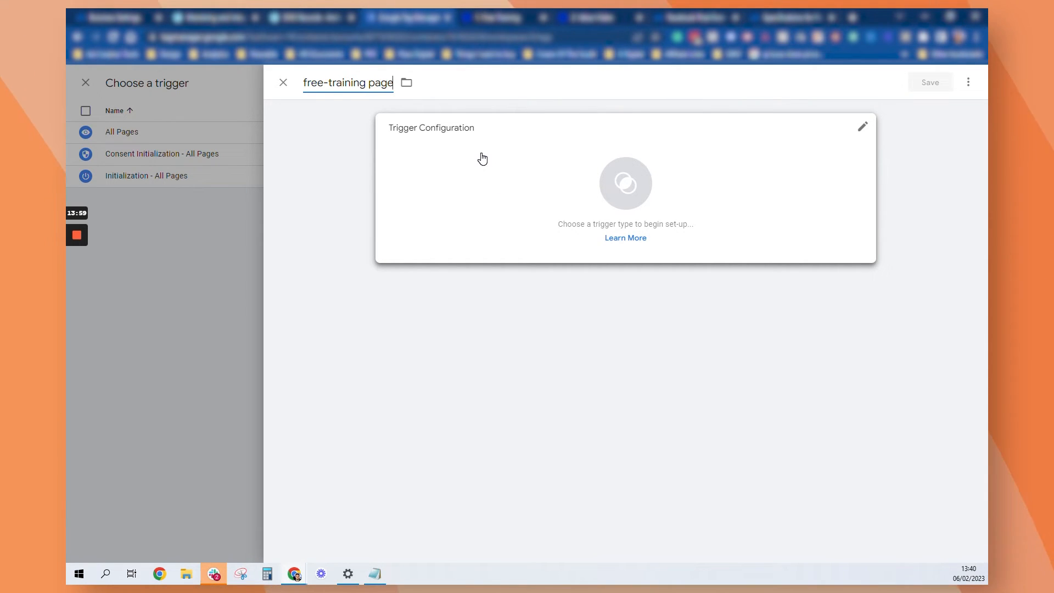
Step: Set the trigger's type to Page View and look through the other trigger types on offer
left_click(539, 193)
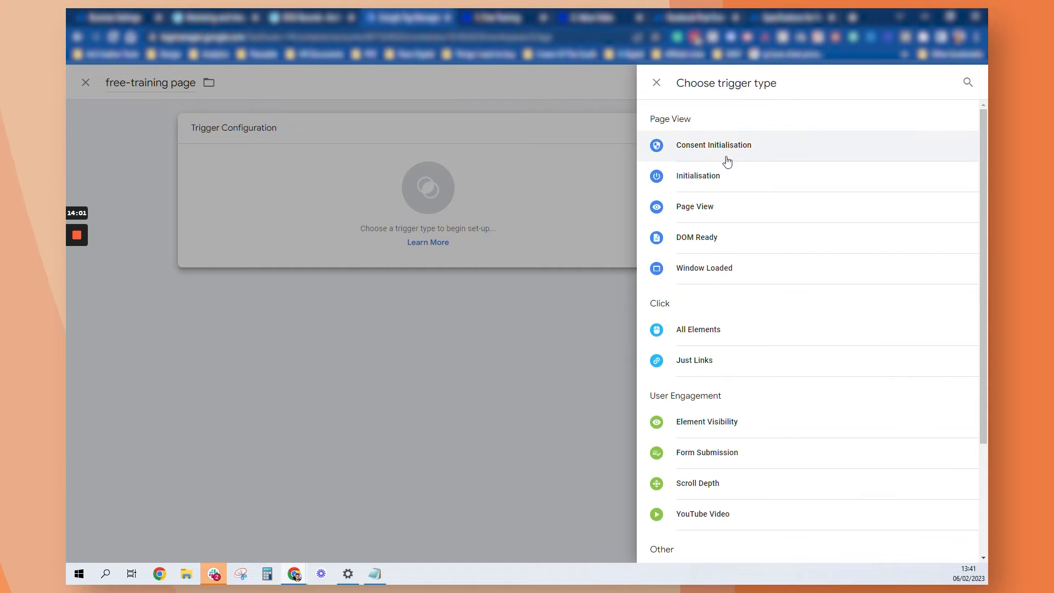
left_click(712, 212)
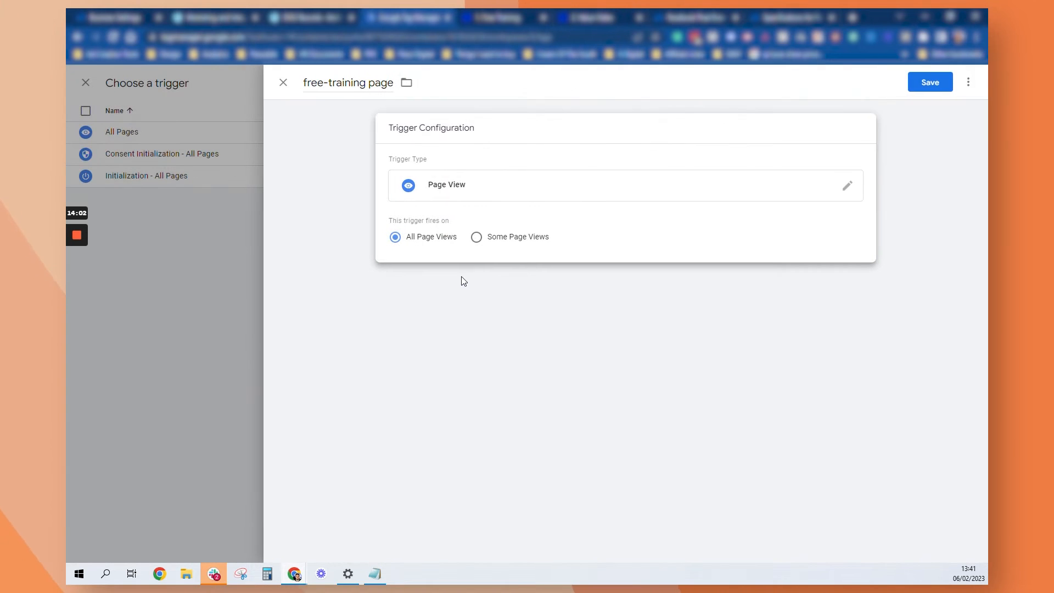
left_click(485, 202)
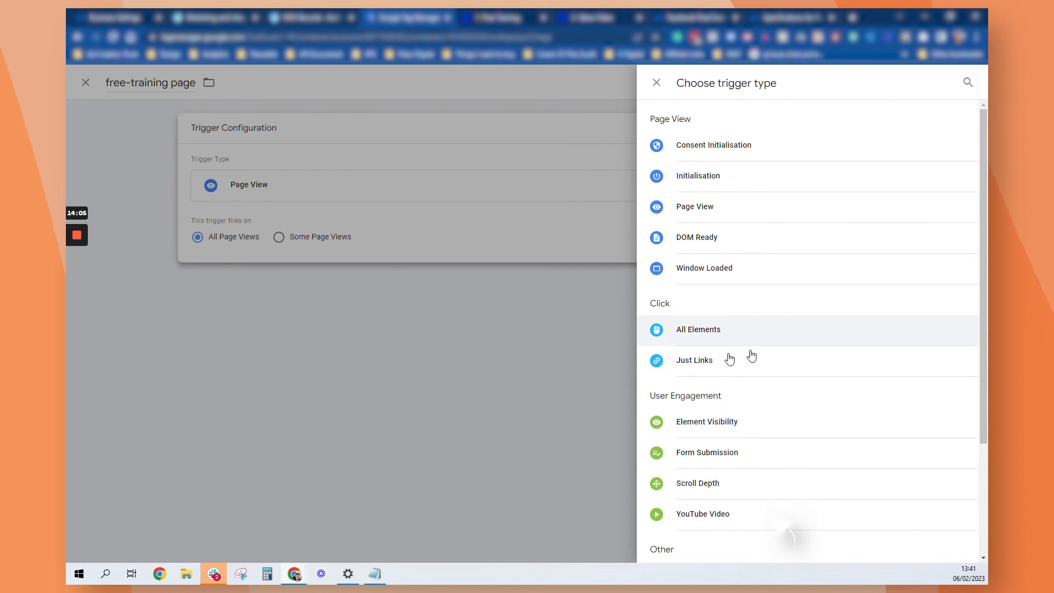
scroll(940, 417, "down", 3)
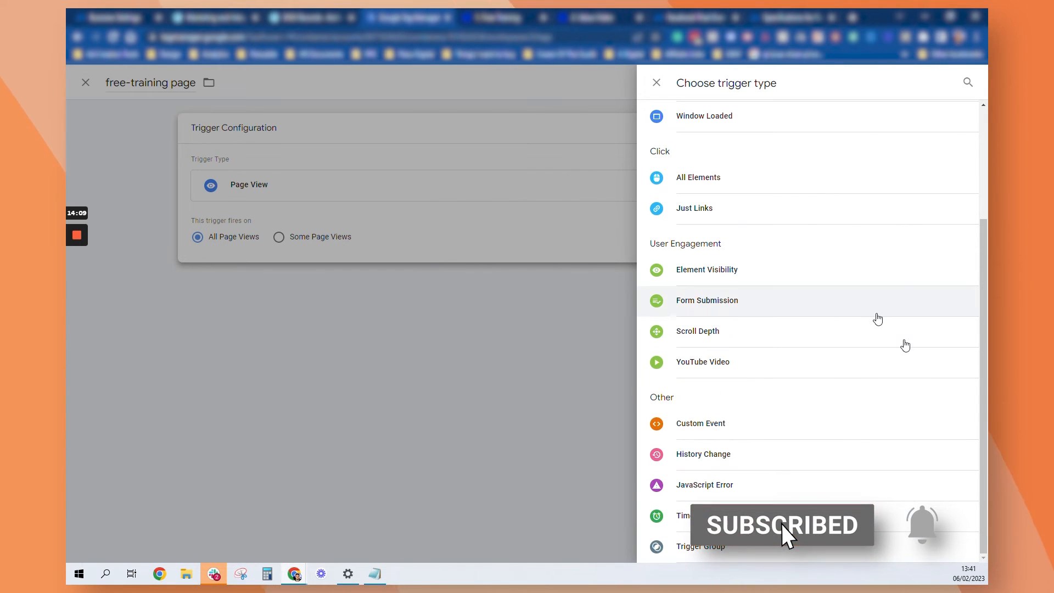
scroll(812, 439, "up", 1)
scroll(812, 439, "down", 1)
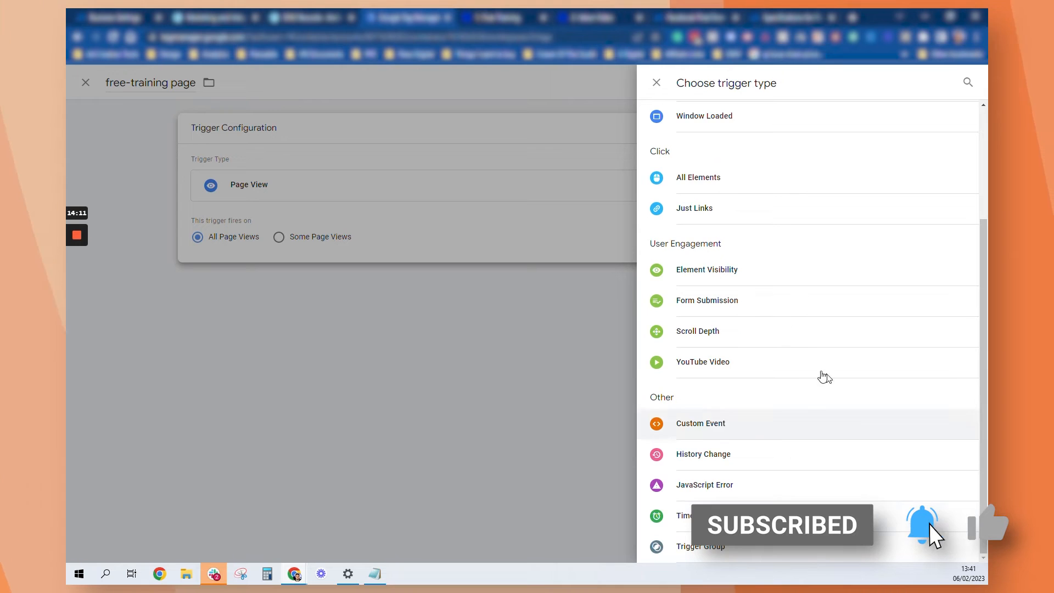
scroll(823, 374, "up", 3)
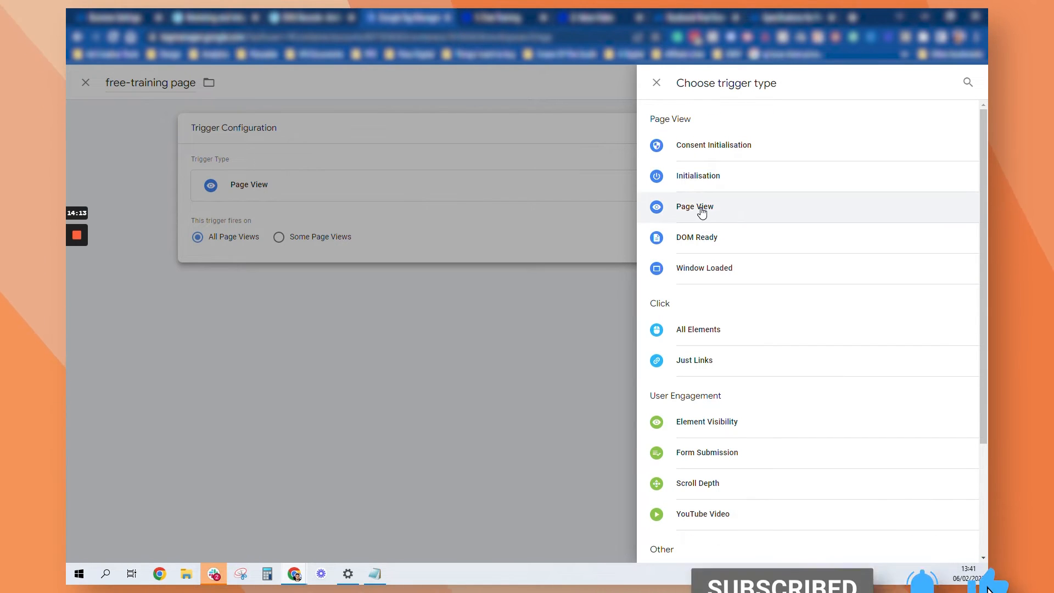
left_click(767, 208)
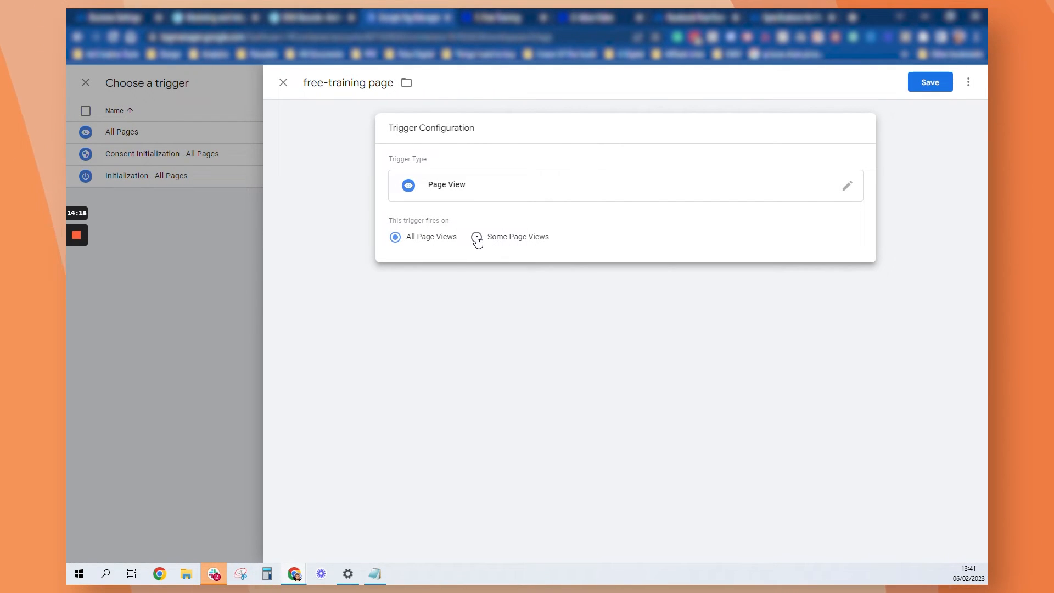
Step: Make the trigger fire only on some page views where Page URL contains free-training, and save both the trigger and the View Content tag
left_click(476, 237)
left_click(486, 282)
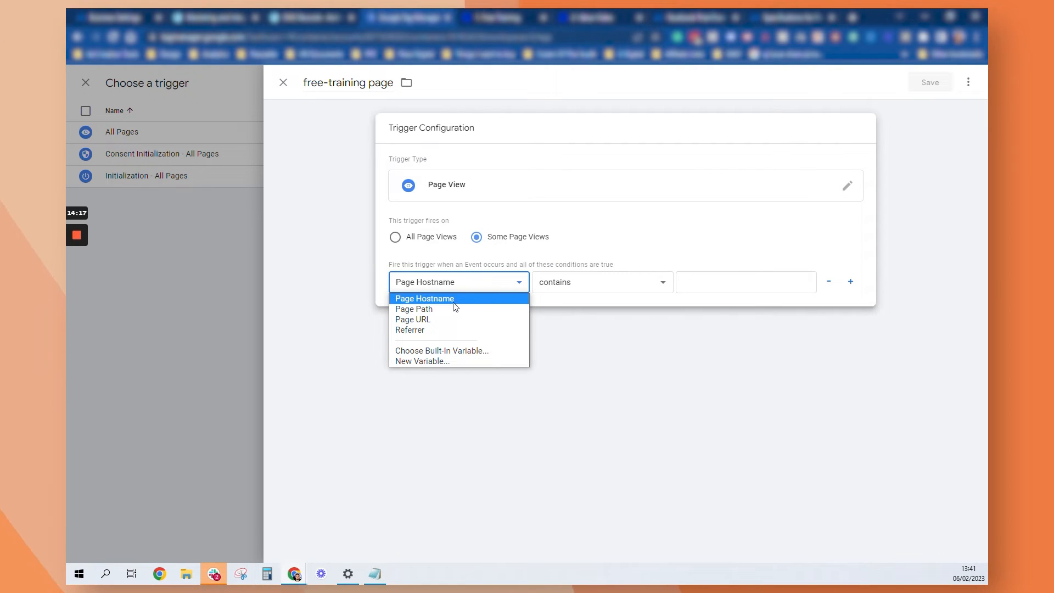
left_click(421, 320)
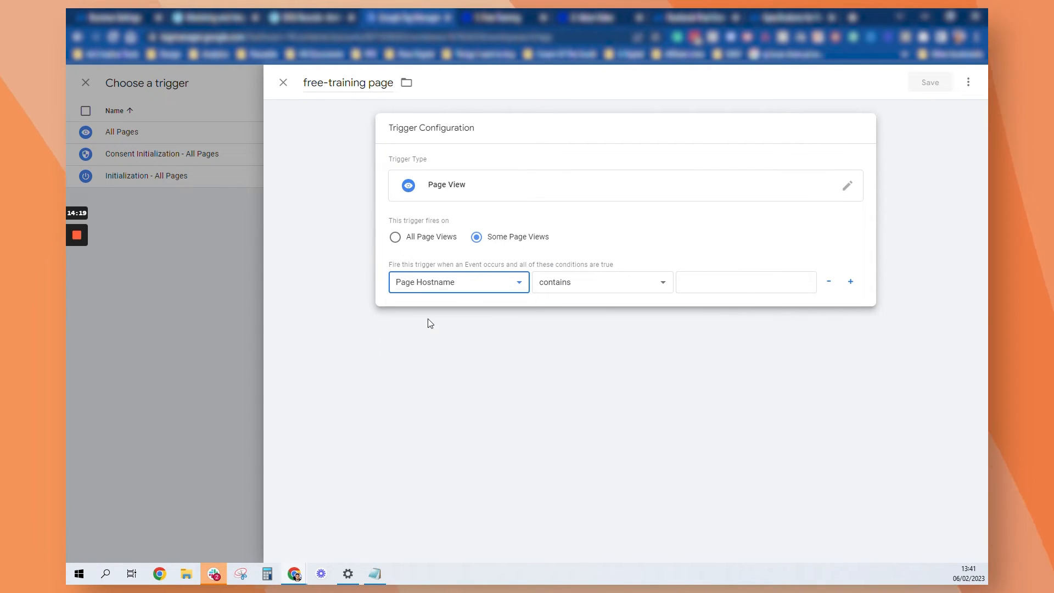
left_click(724, 282)
type("f")
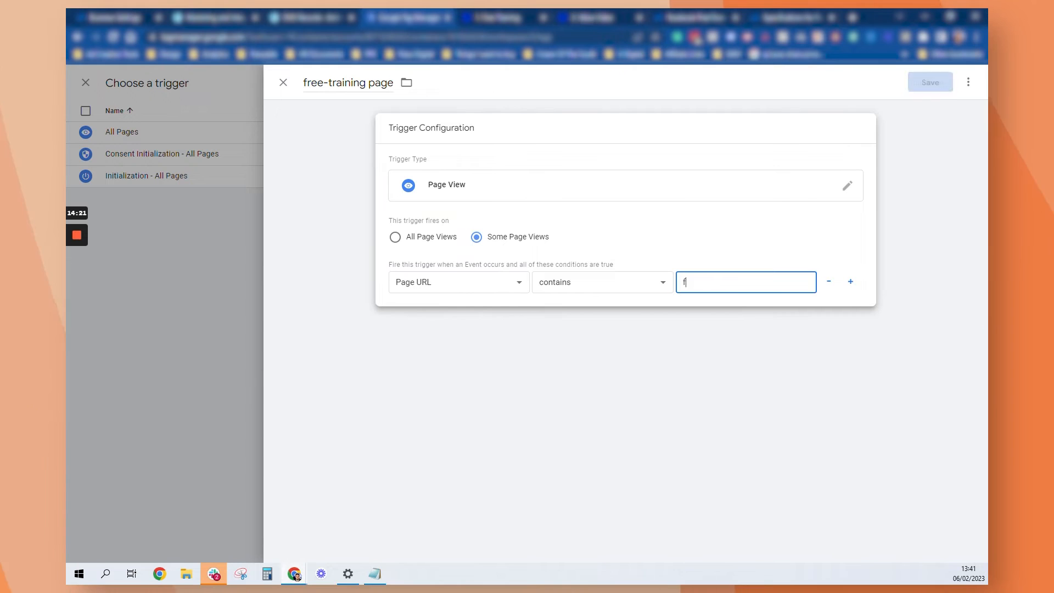
type("ree-training")
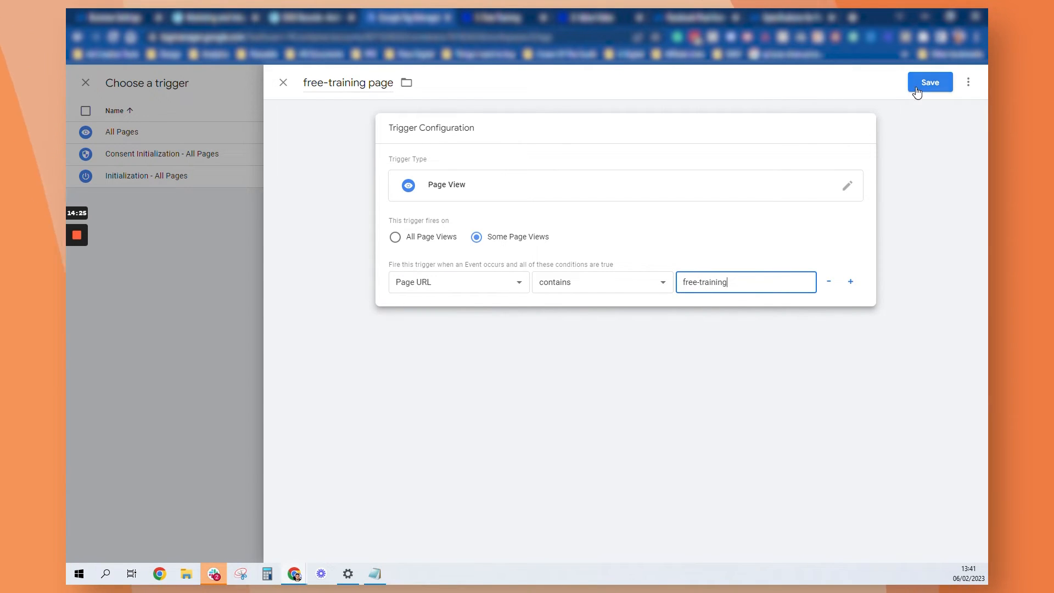
left_click(917, 93)
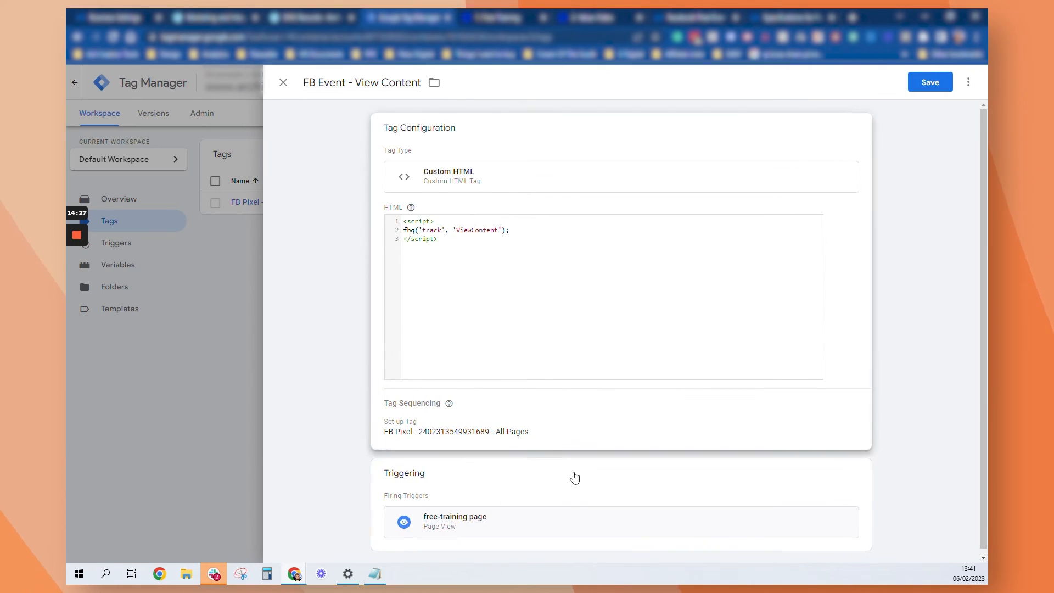
left_click(937, 87)
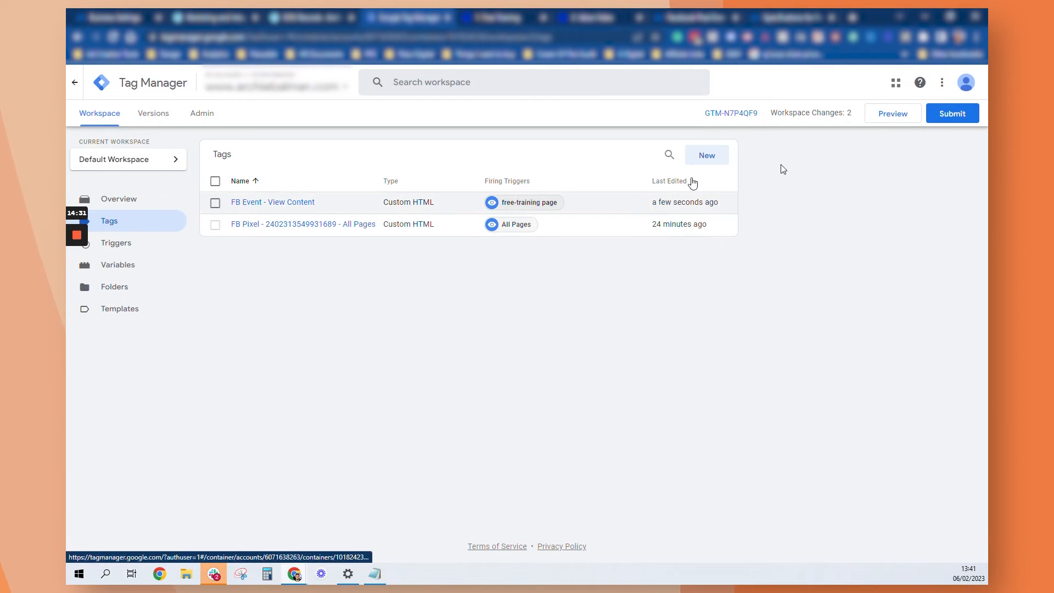
Step: Create another new tag and name it FB Event - Lead
left_click(708, 156)
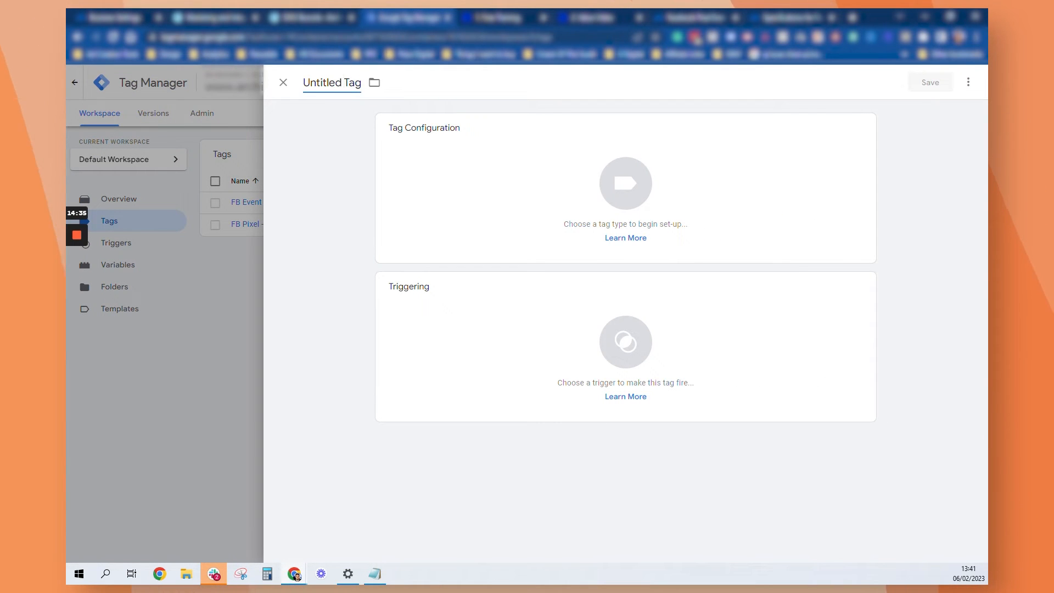
left_click(344, 82)
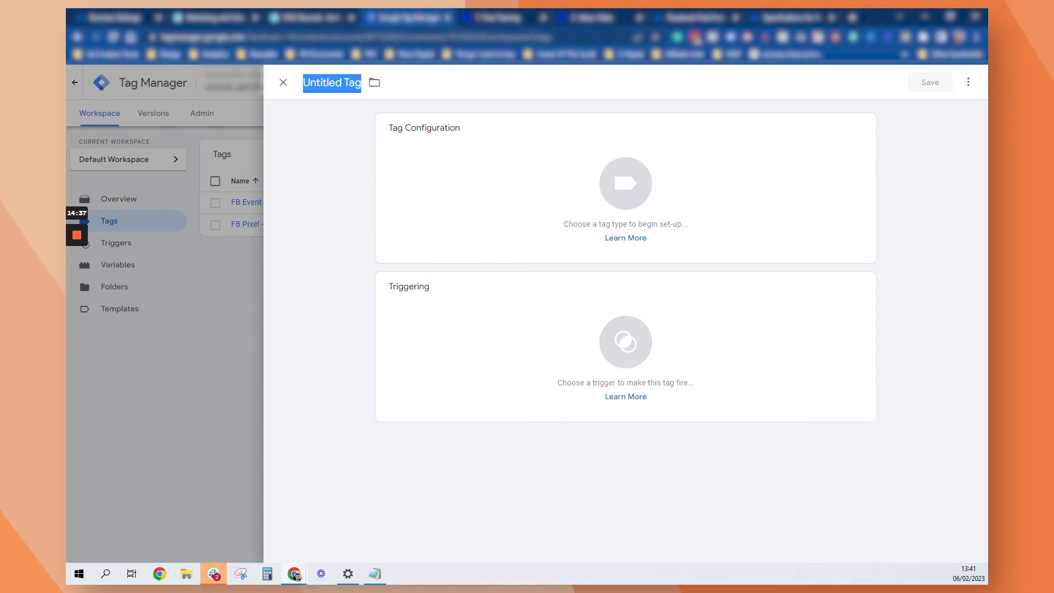
type("FB E")
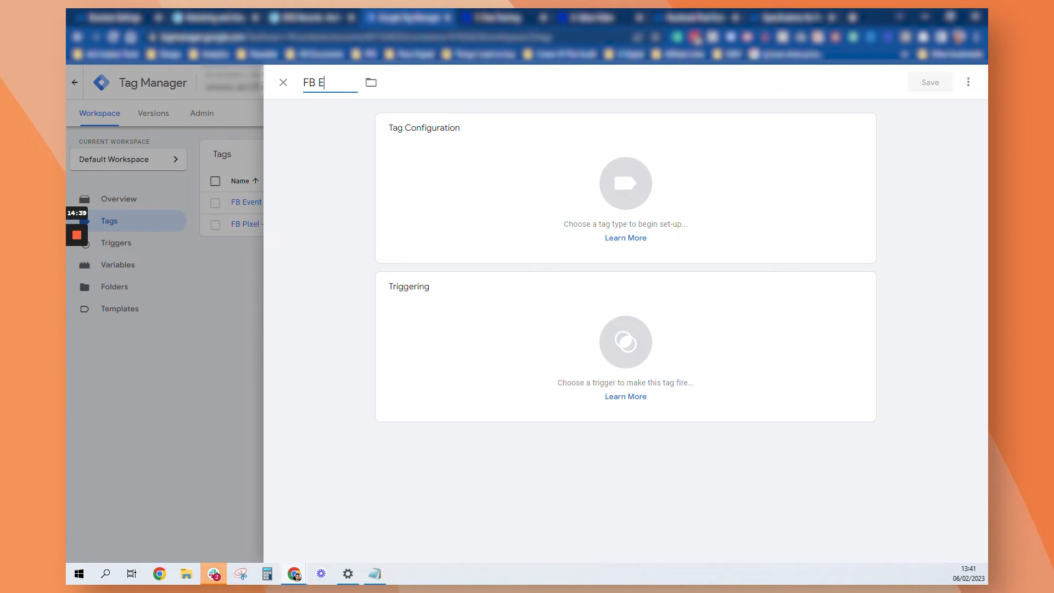
type("vent - ")
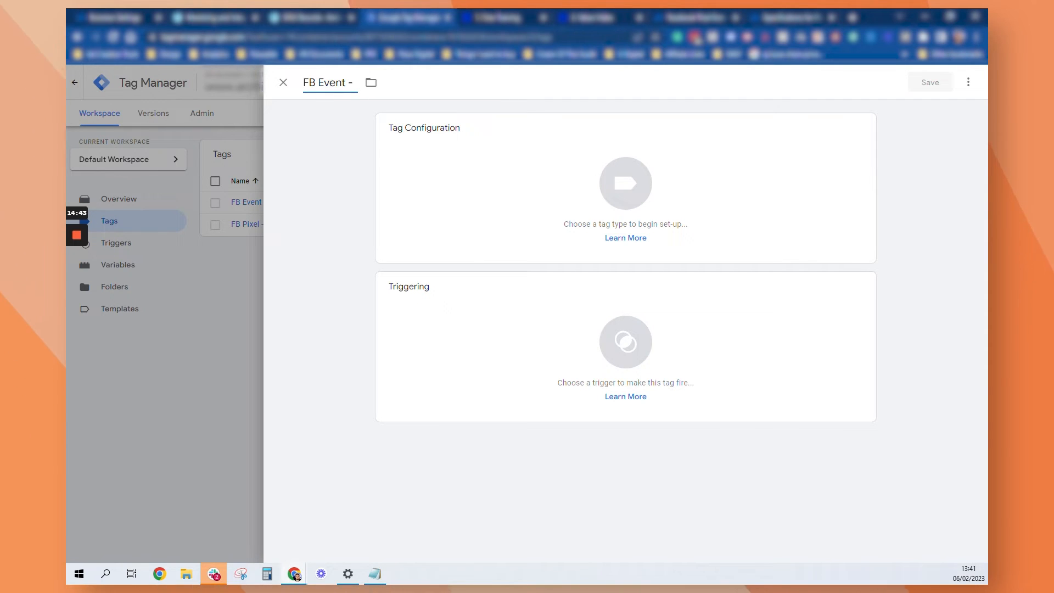
type("L")
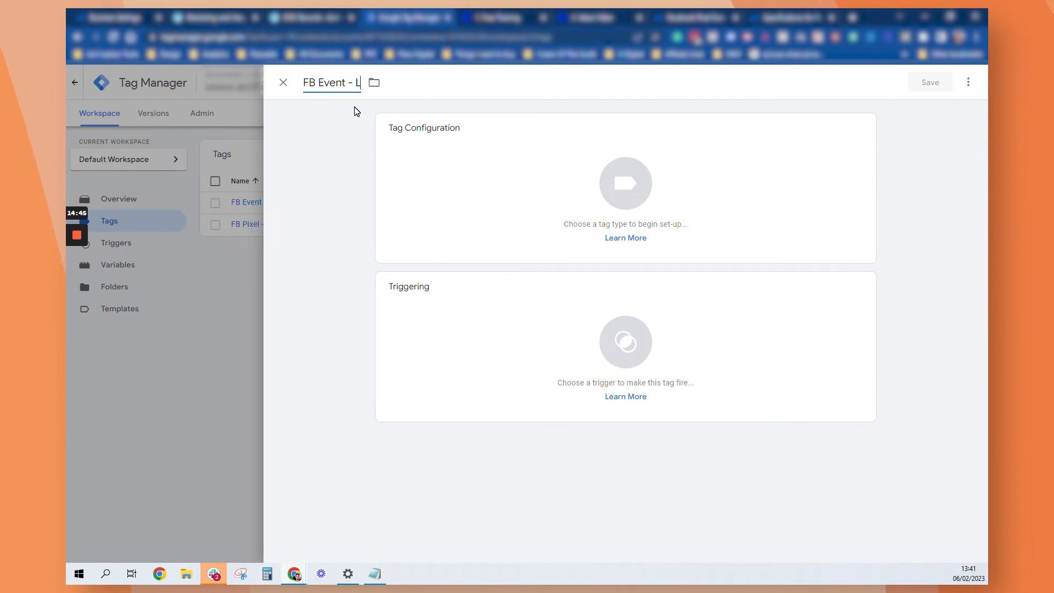
type("ead")
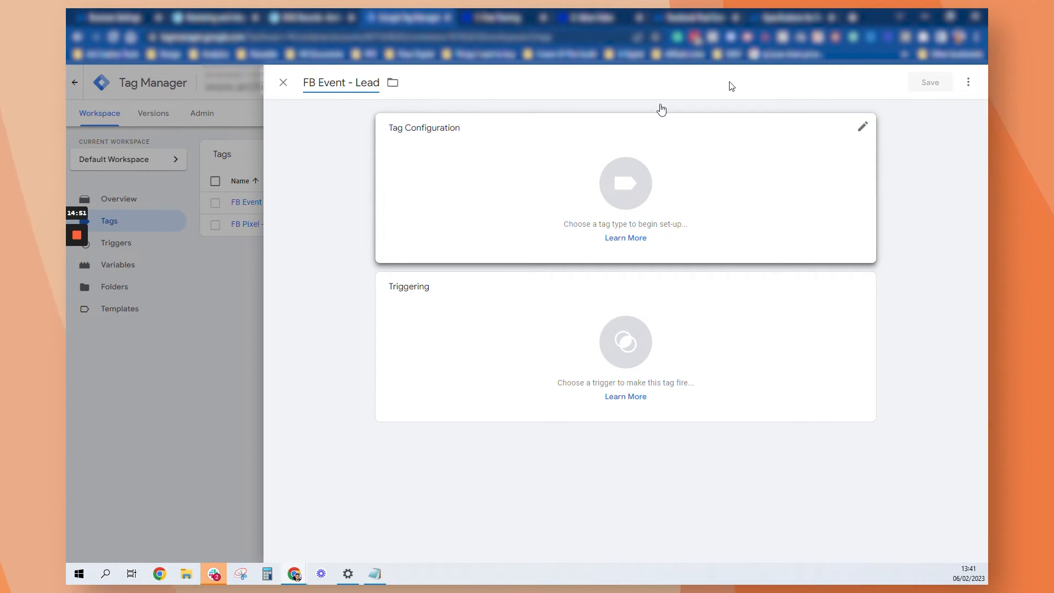
Step: Set the Lead event tag's type to Custom HTML
left_click(619, 182)
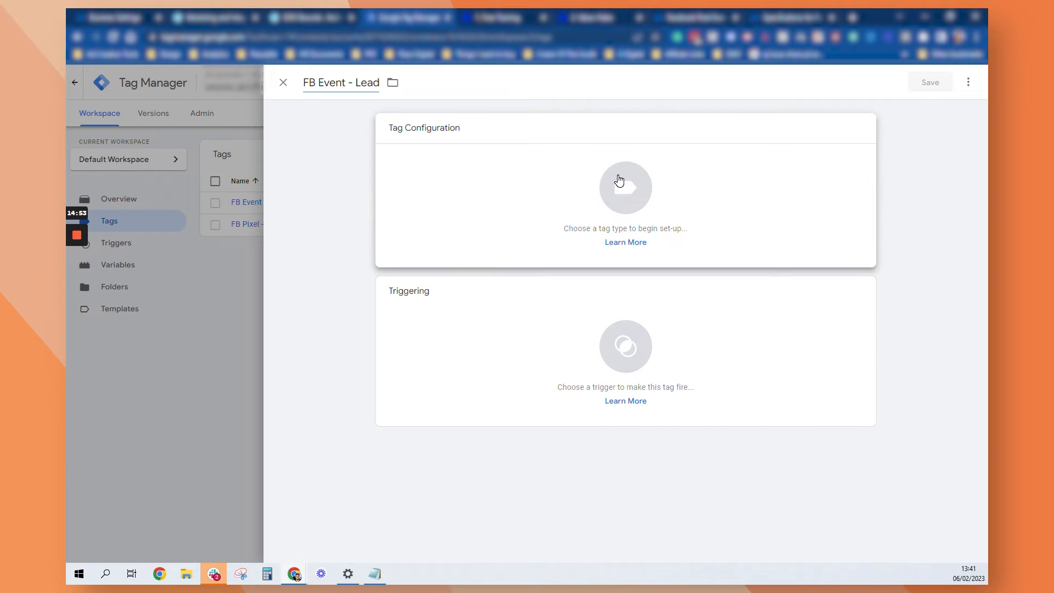
left_click(619, 181)
scroll(816, 356, "down", 5)
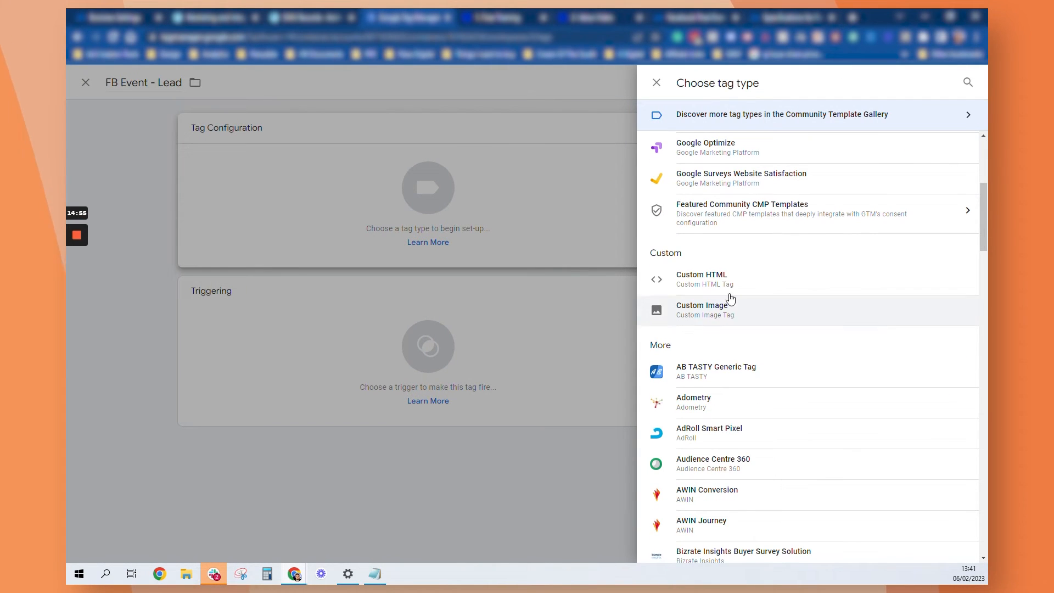
left_click(730, 282)
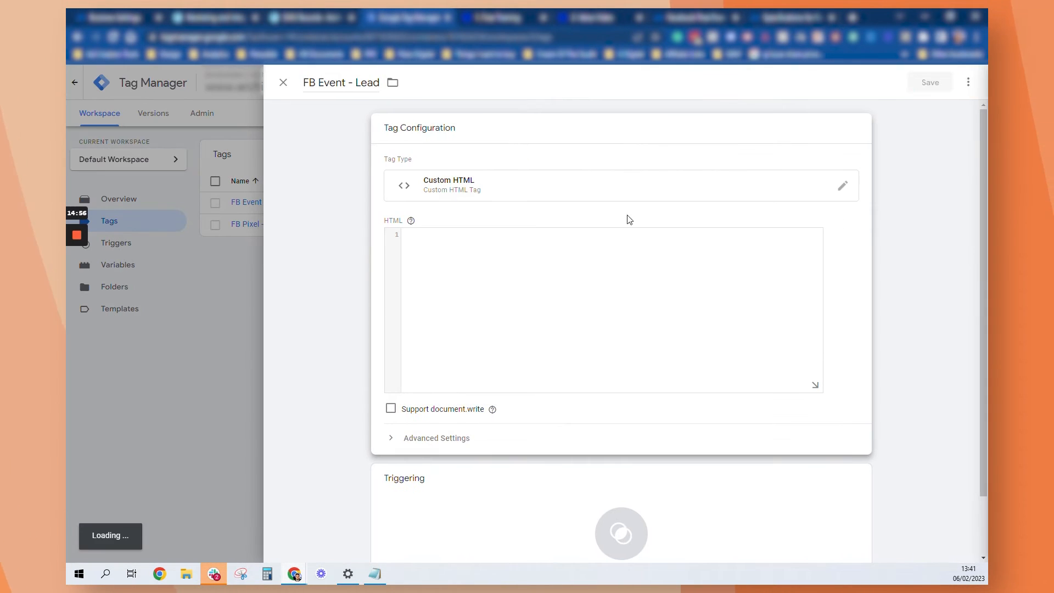
Step: Enter opening and closing script tags in the Lead tag's HTML, leaving an empty line between them for the event code
left_click(524, 251)
type("<scr")
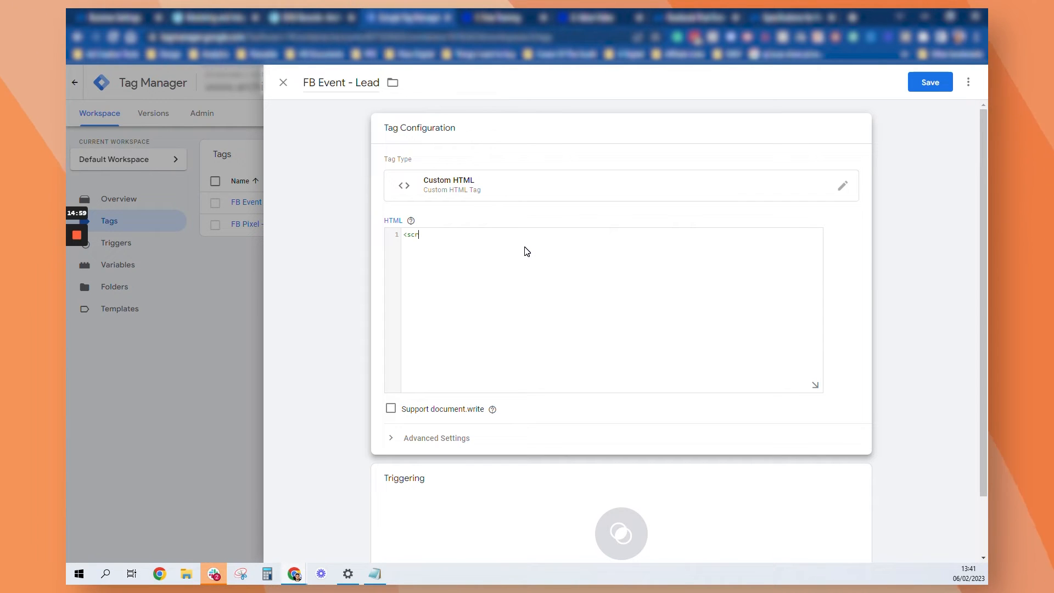
type("ipt>  ")
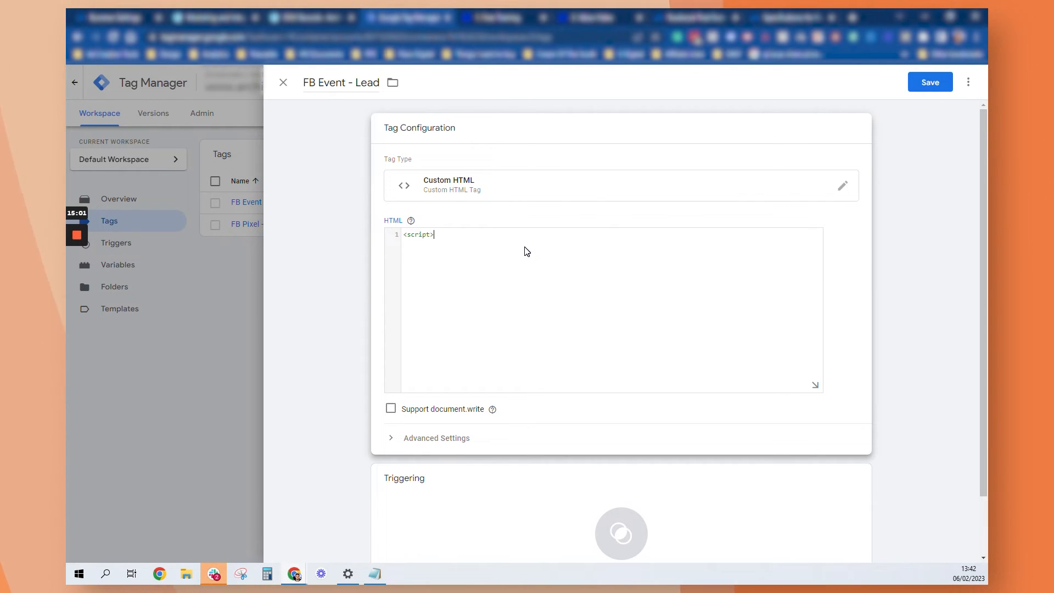
type("</")
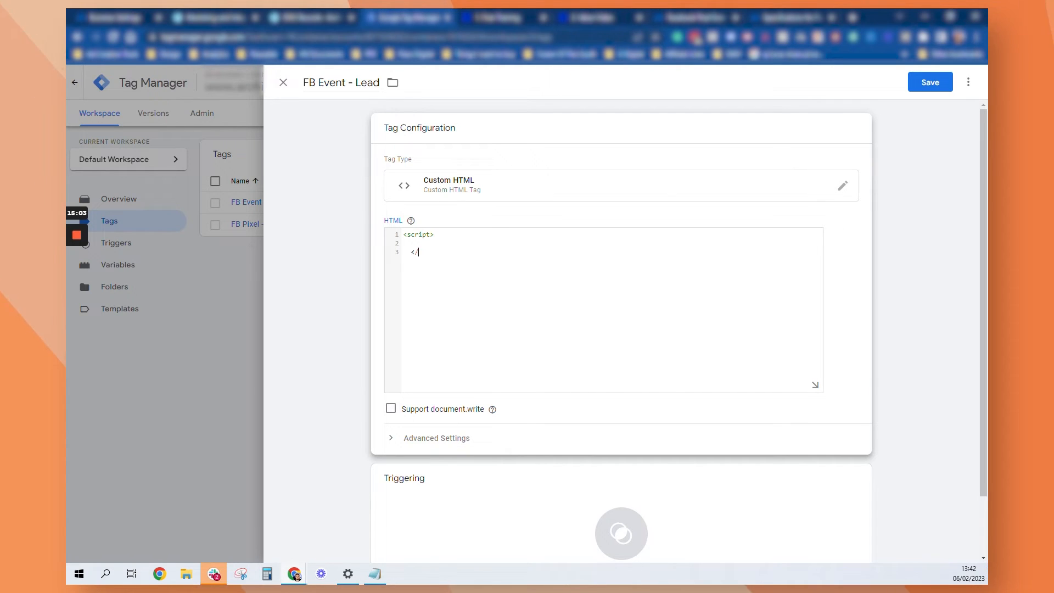
type("script>")
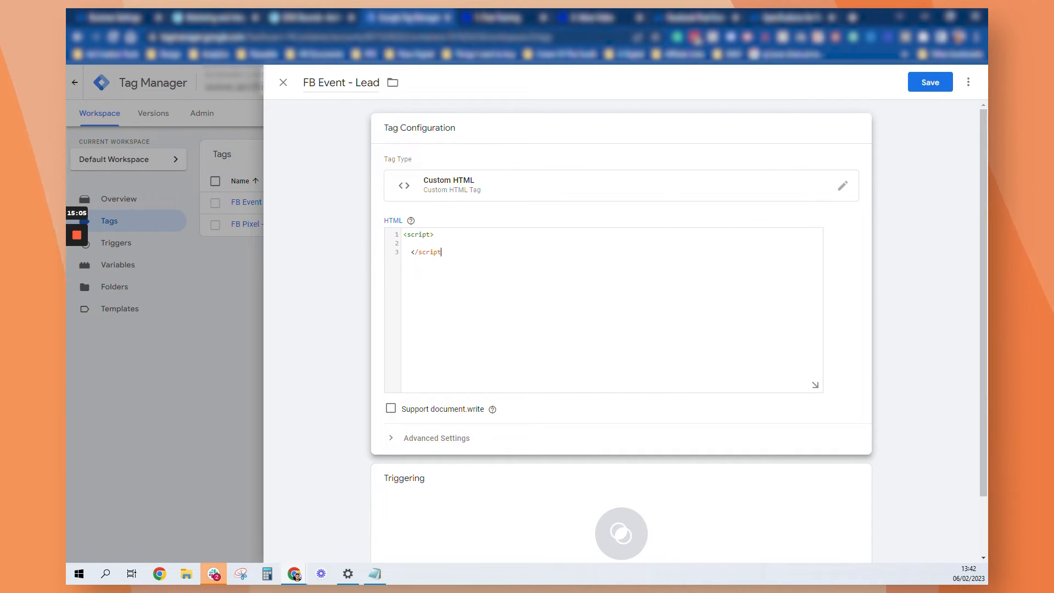
left_click(411, 244)
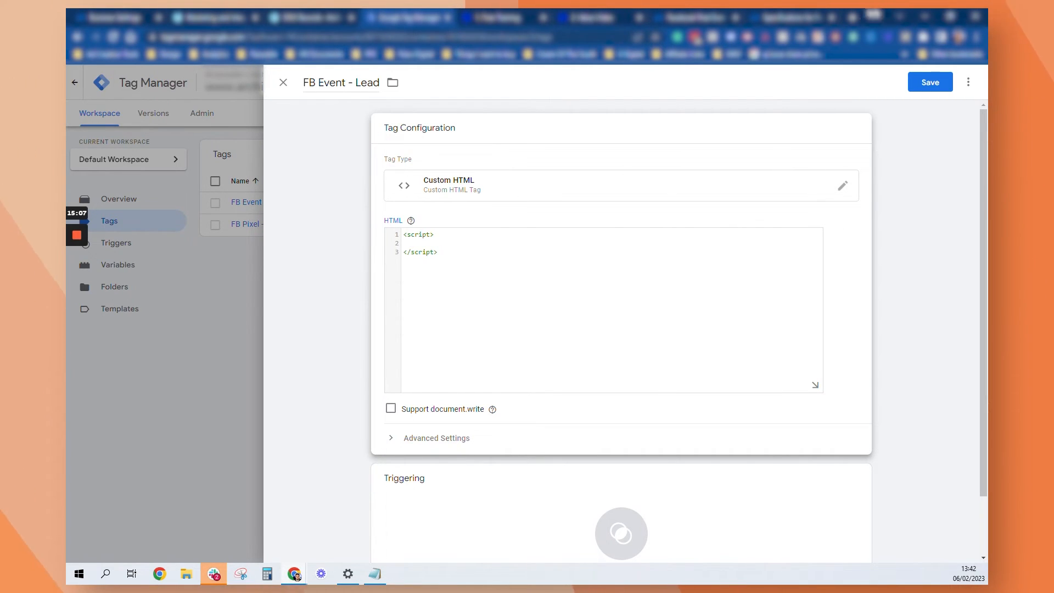
Step: Copy the Lead event code fbq('track', 'Lead'); from the Meta Business Help Centre page and paste it between the script tags
left_click(786, 15)
scroll(532, 344, "up", 6)
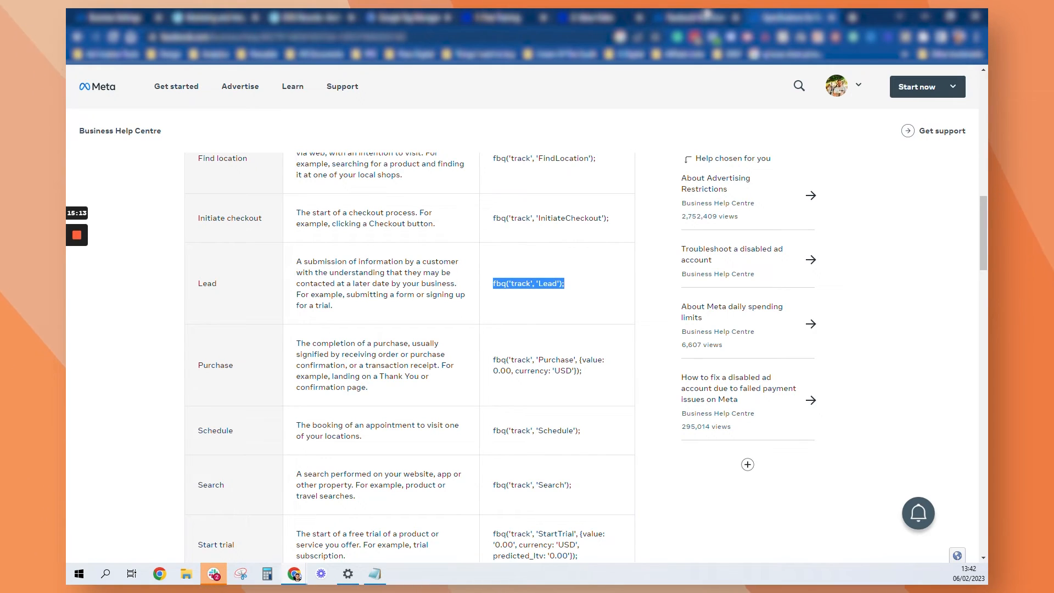
left_click(438, 13)
left_click(551, 243)
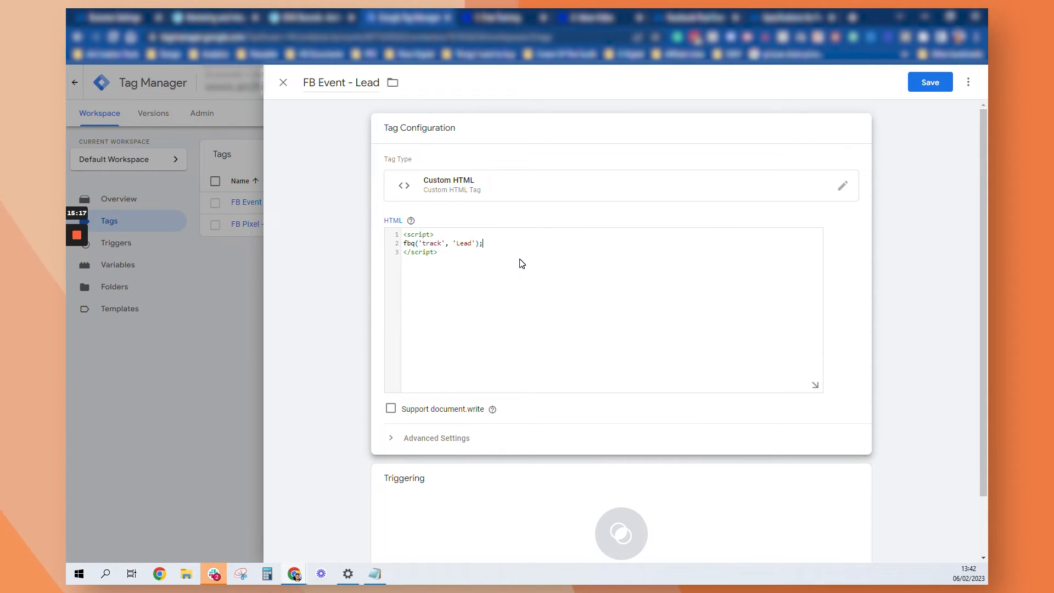
Step: In the Lead tag's advanced sequencing settings, make the FB Pixel - All Pages tag fire before it
scroll(511, 284, "down", 2)
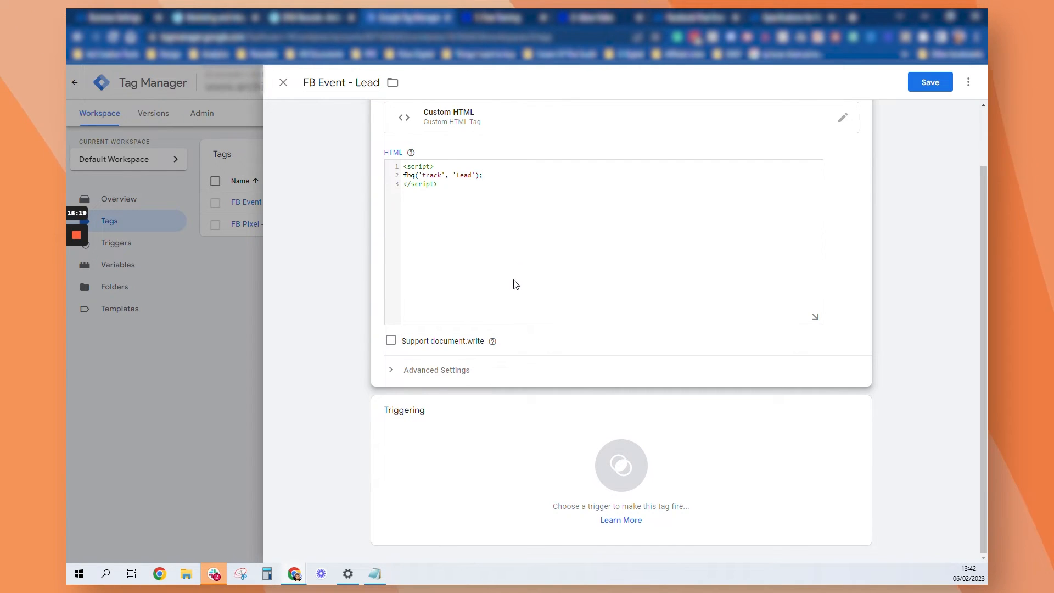
left_click(391, 371)
scroll(598, 348, "down", 2)
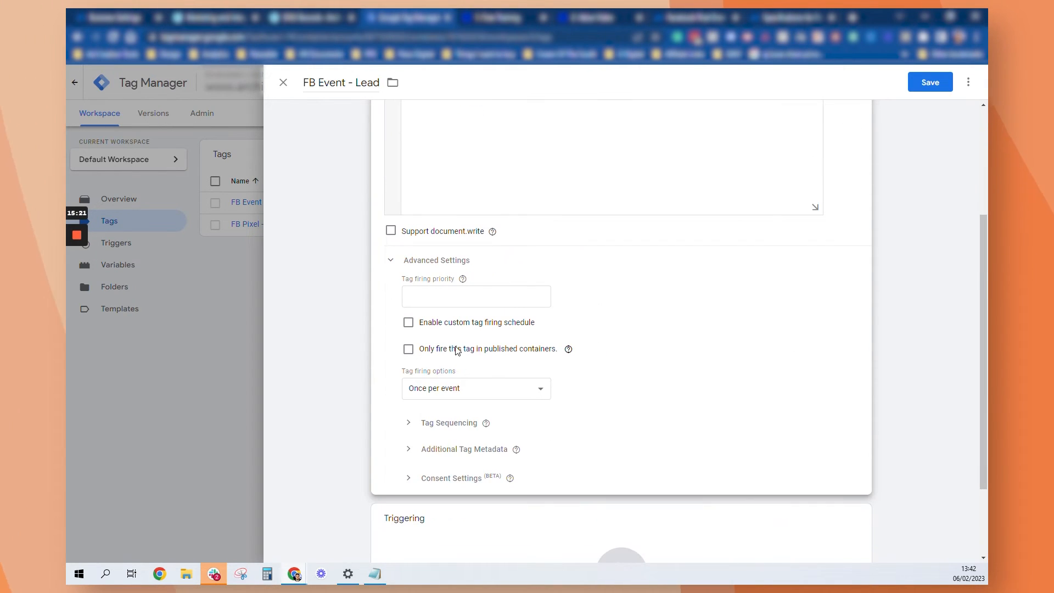
left_click(470, 424)
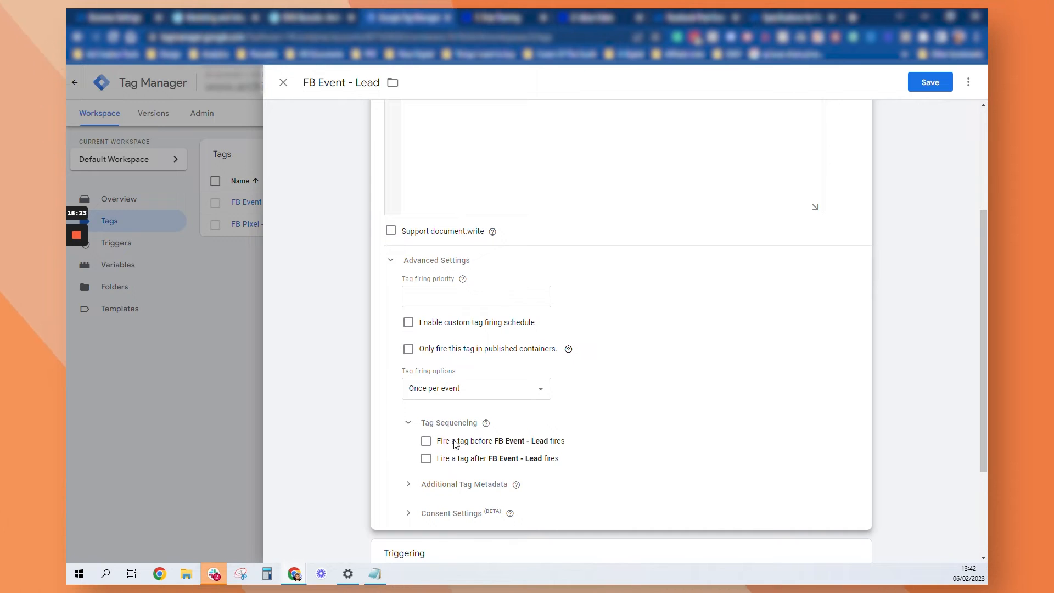
left_click(540, 442)
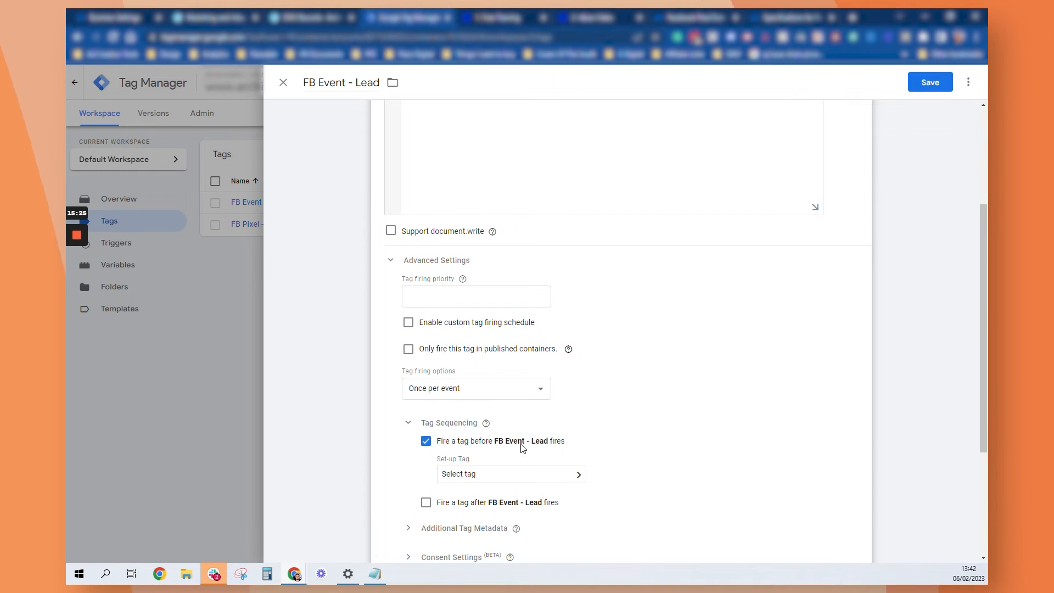
scroll(543, 439, "down", 2)
left_click(531, 366)
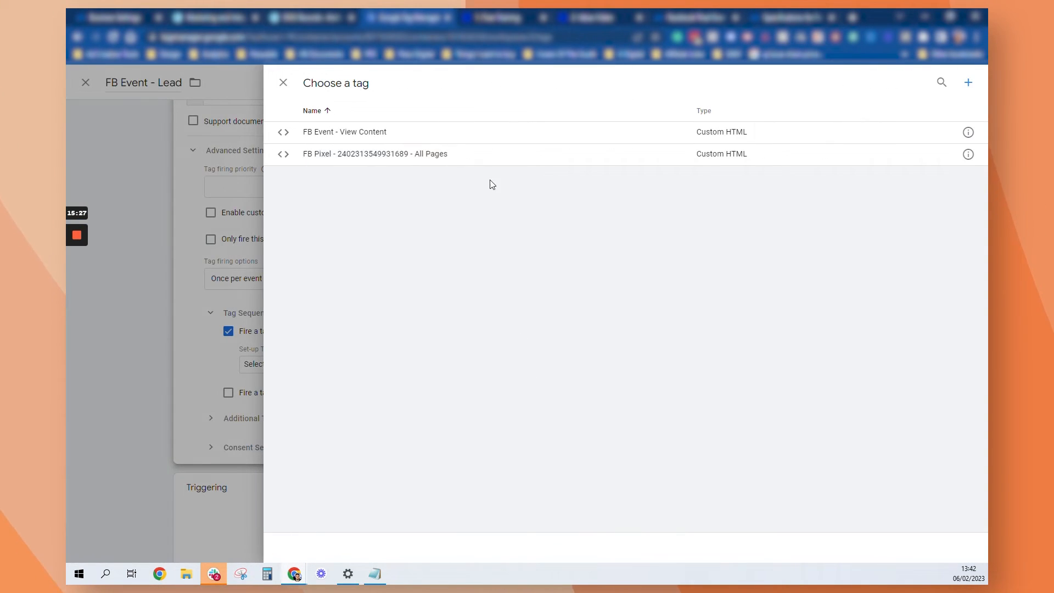
left_click(418, 157)
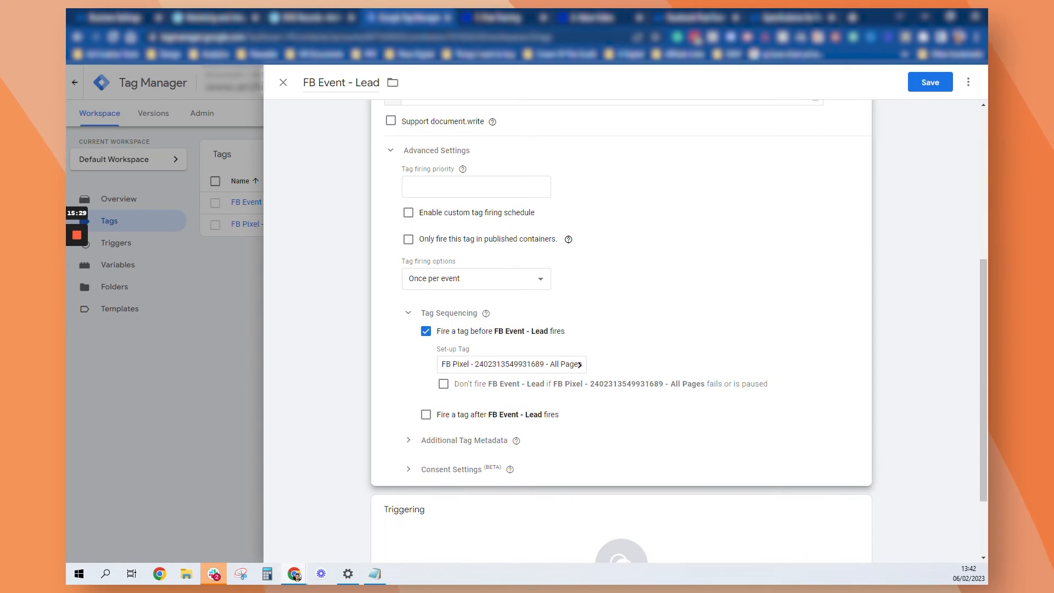
Step: Create a new trigger for the Lead tag and name it value-video page
scroll(532, 426, "down", 2)
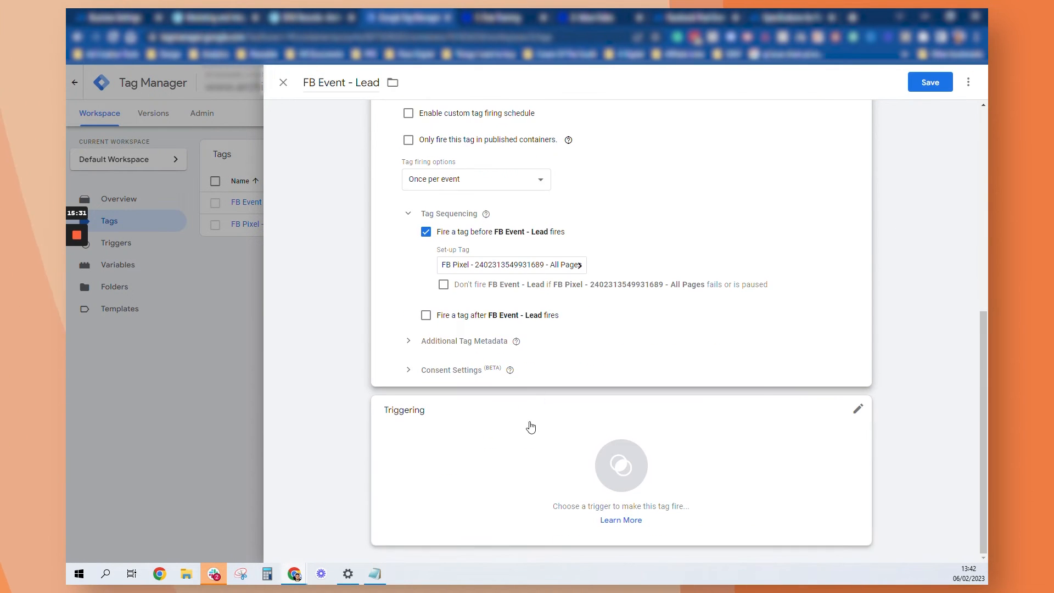
left_click(528, 436)
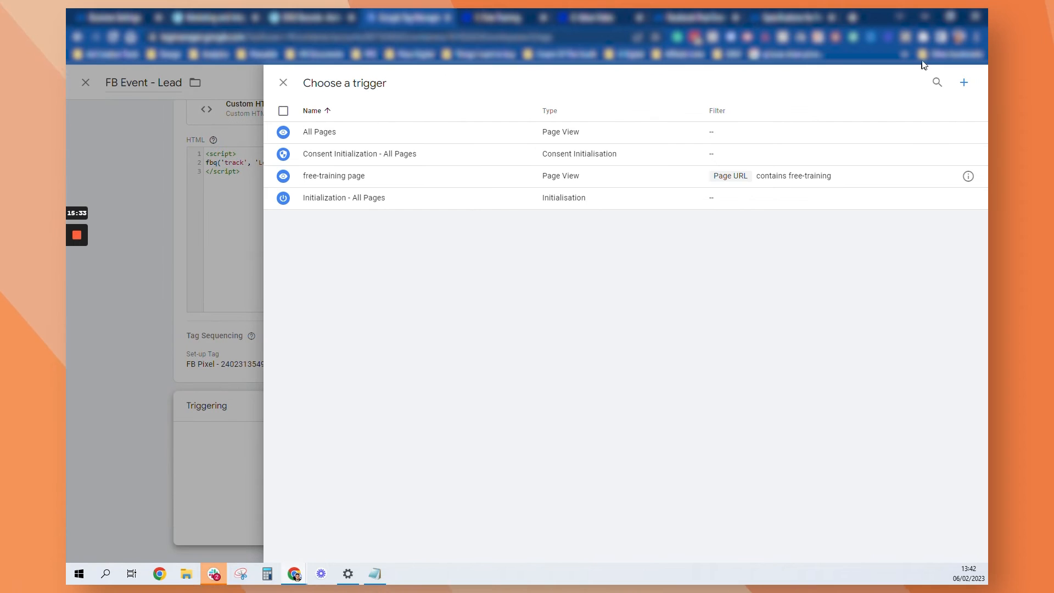
left_click(964, 82)
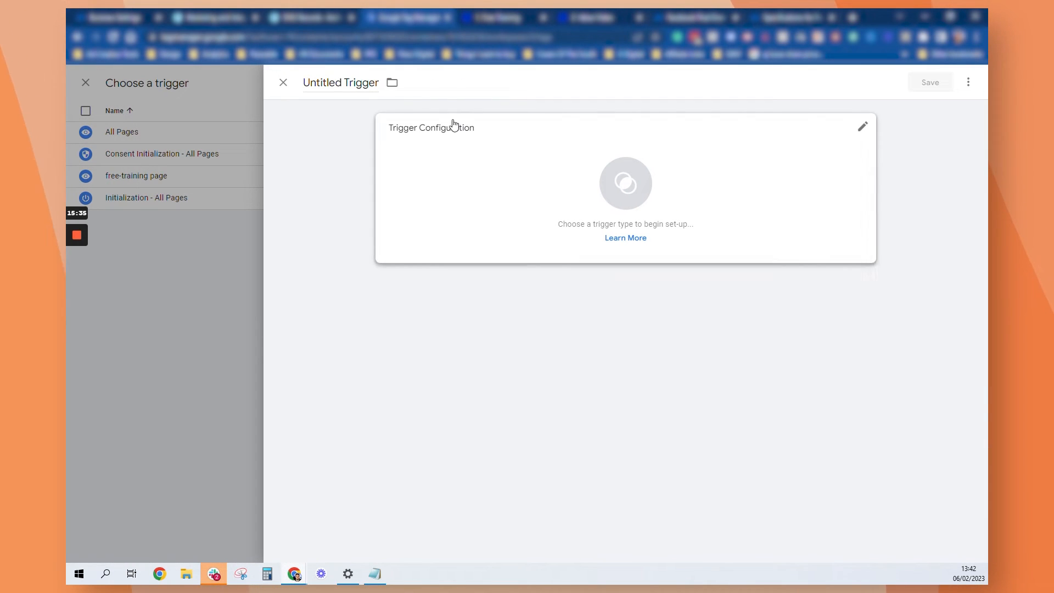
left_click(353, 83)
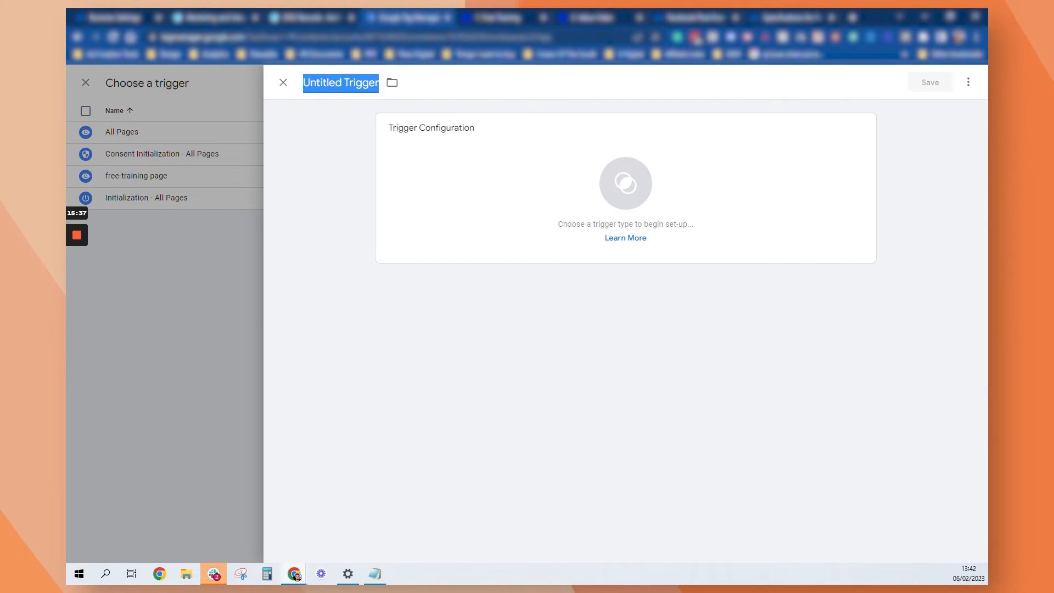
type("valu")
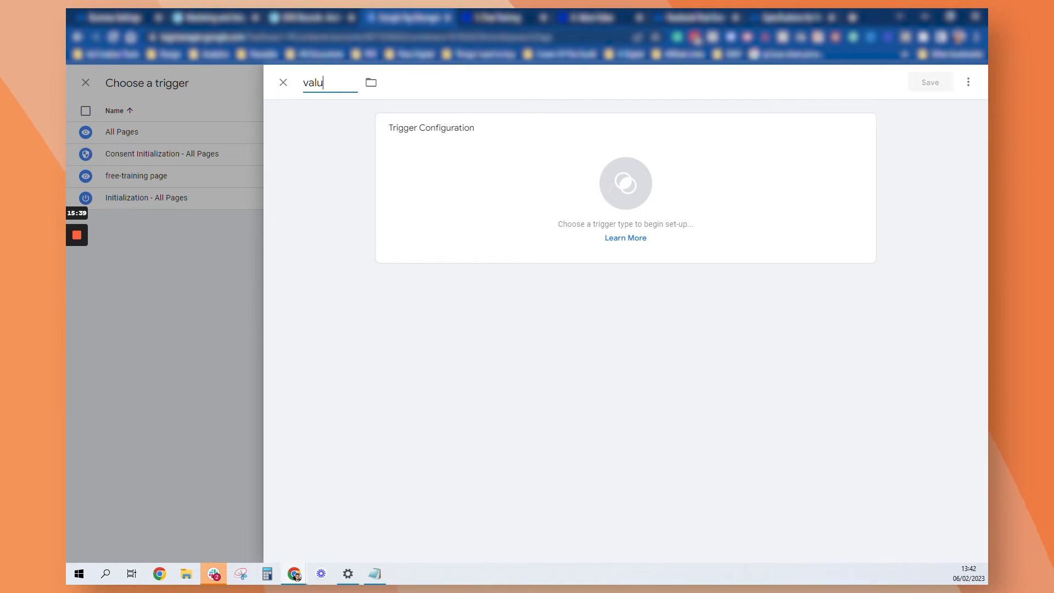
type("e-vi")
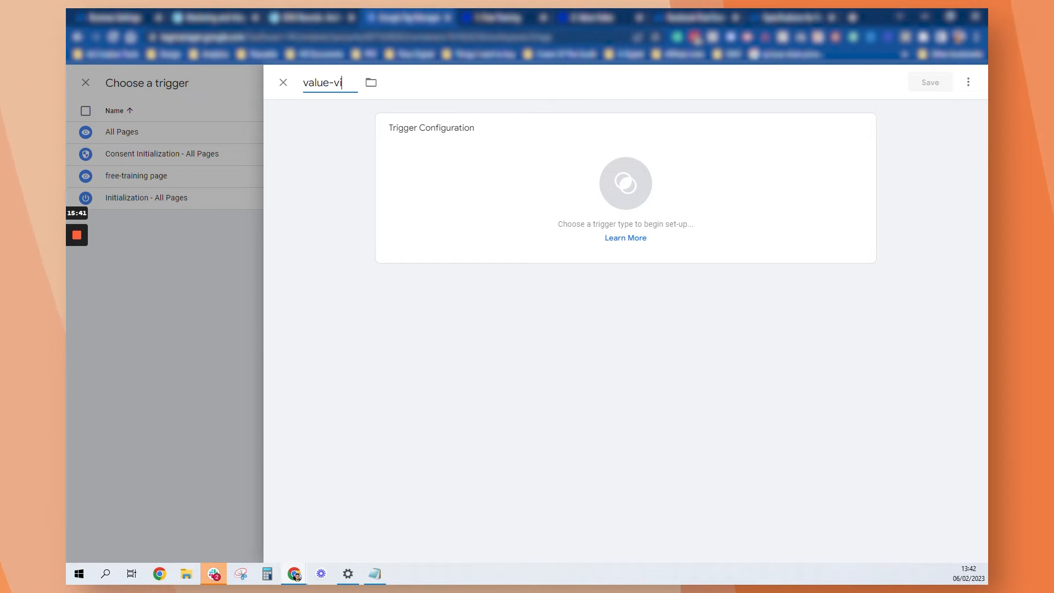
type("deo pag")
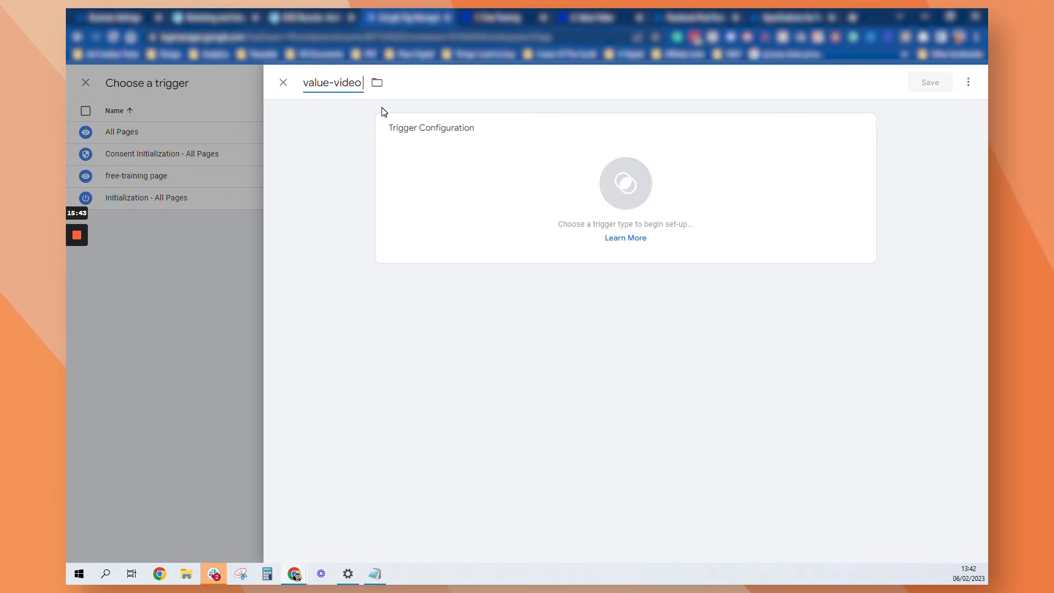
type("e")
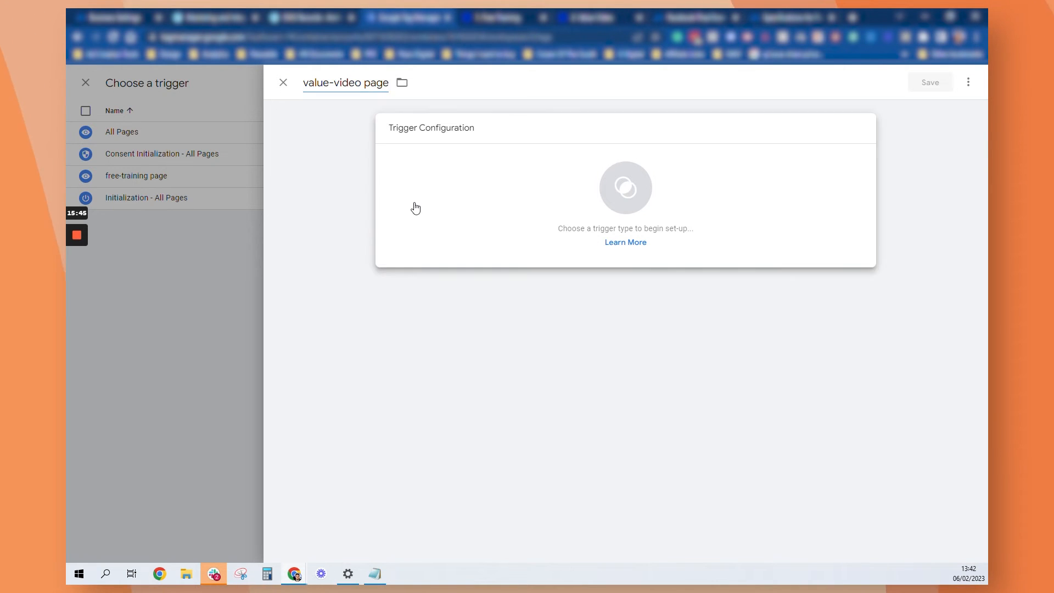
Step: Set the trigger to fire on some page views where Page URL contains value-video, and save both the trigger and the Lead tag
left_click(414, 207)
left_click(722, 209)
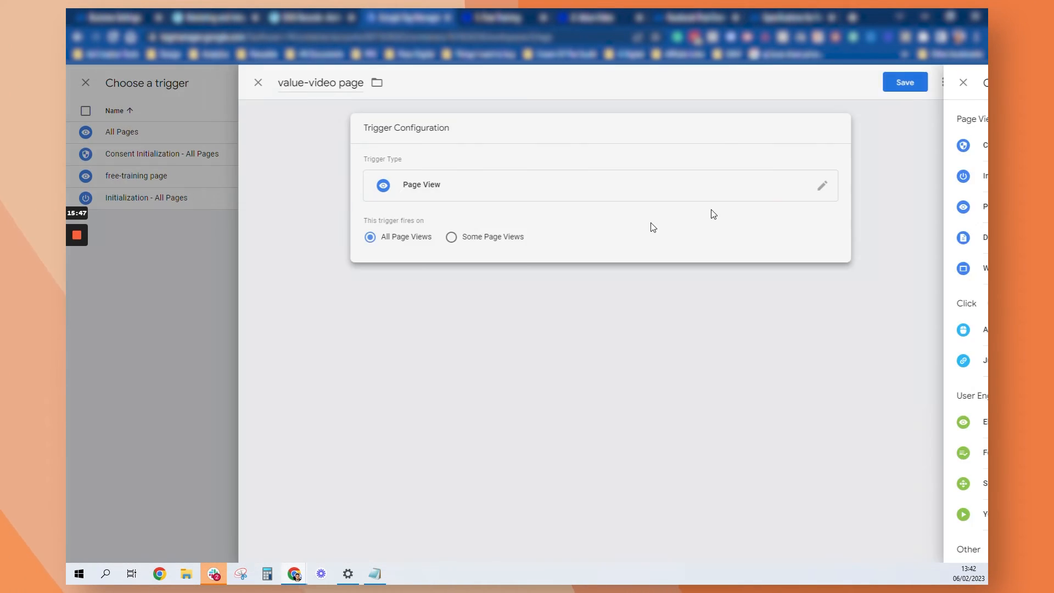
left_click(517, 238)
left_click(465, 282)
left_click(453, 320)
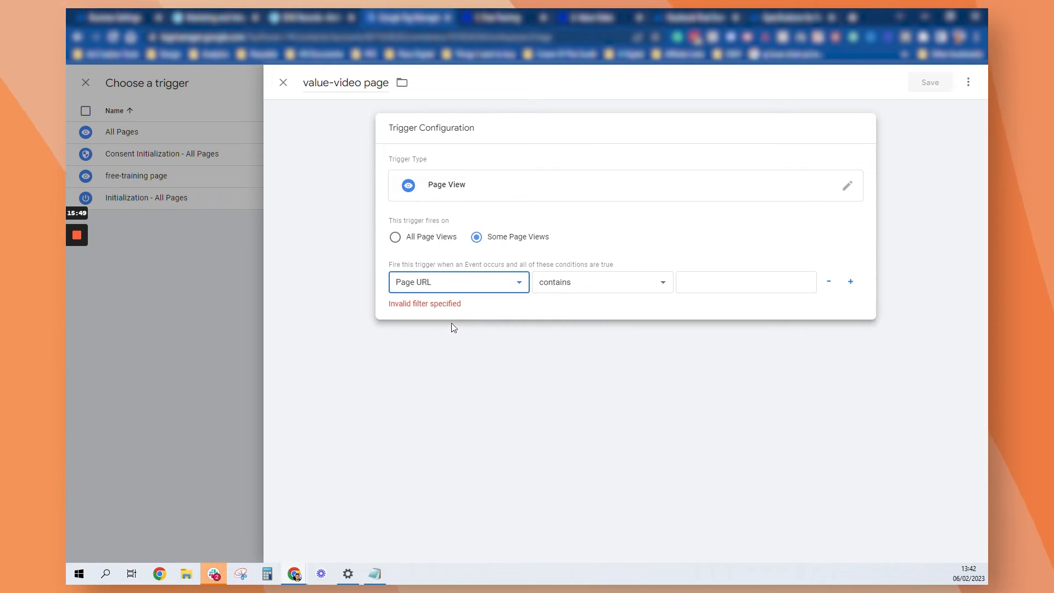
type("va")
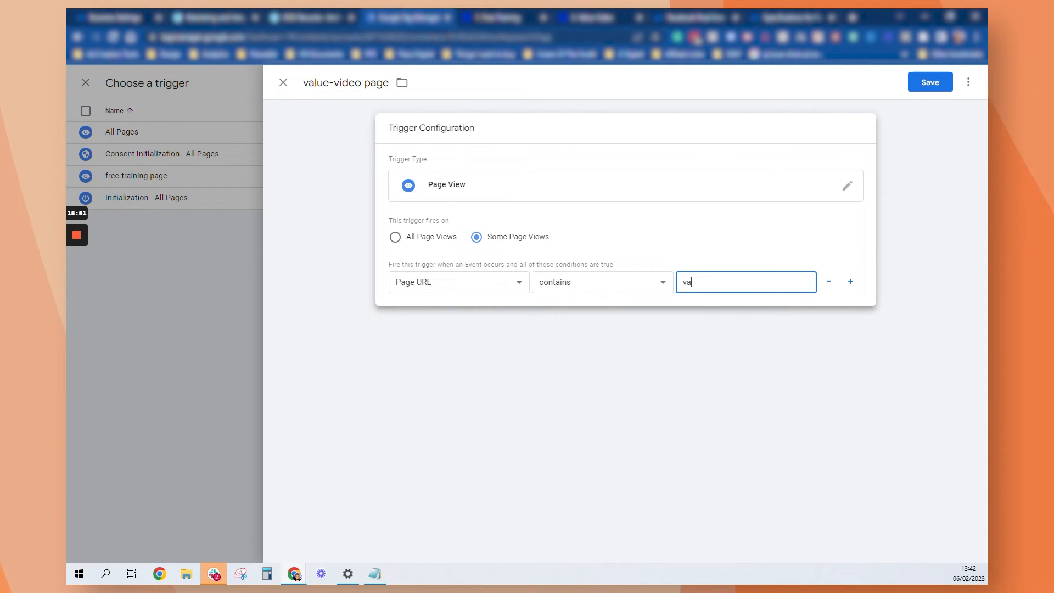
type("lue-video")
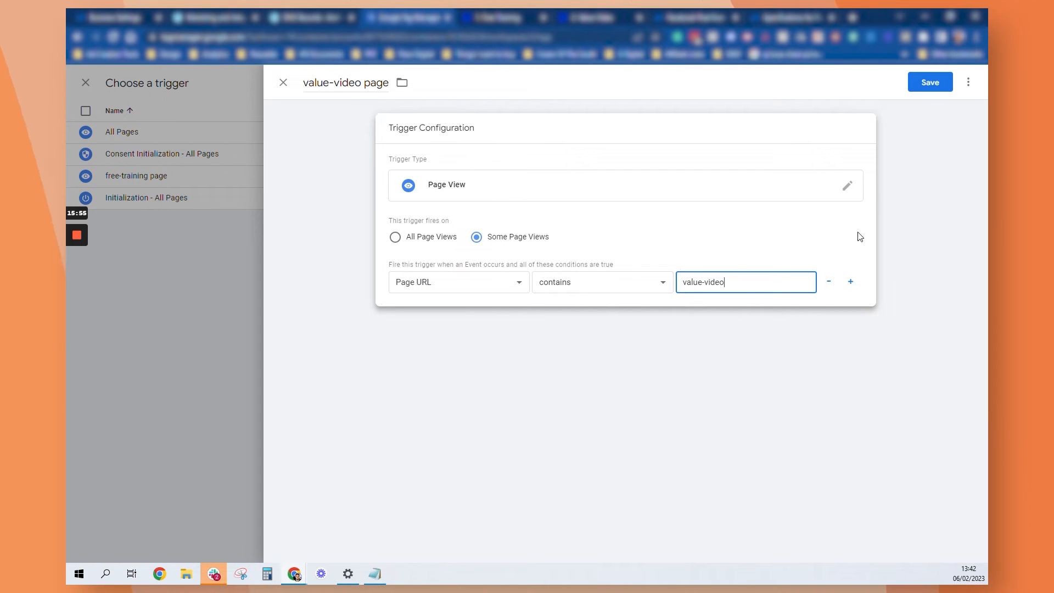
left_click(926, 89)
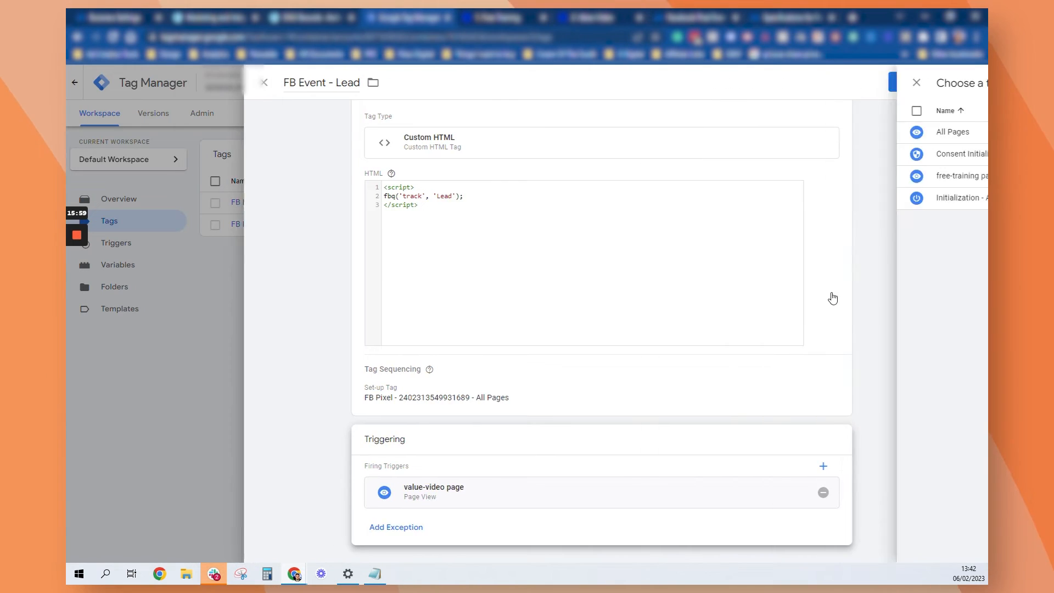
left_click(931, 83)
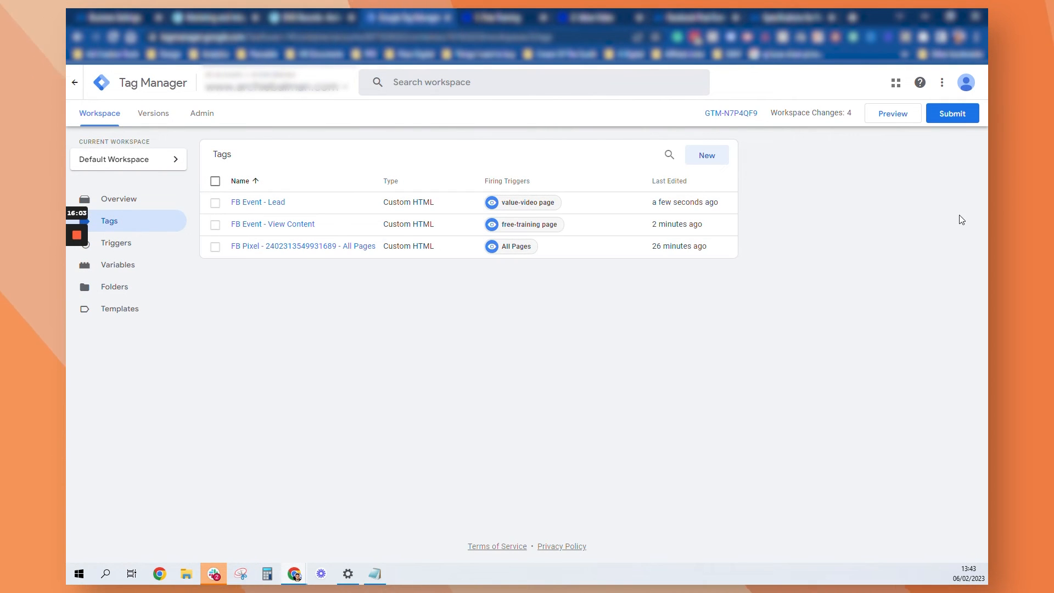
Step: Submit and publish the workspace changes without a version name or description, and return to the workspace overview
left_click(960, 108)
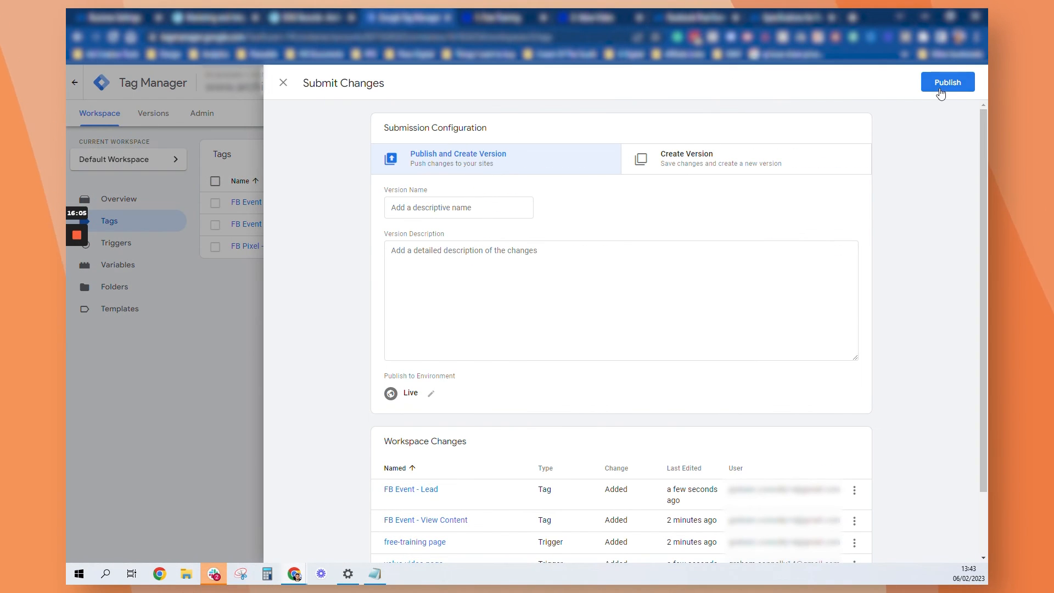
left_click(940, 91)
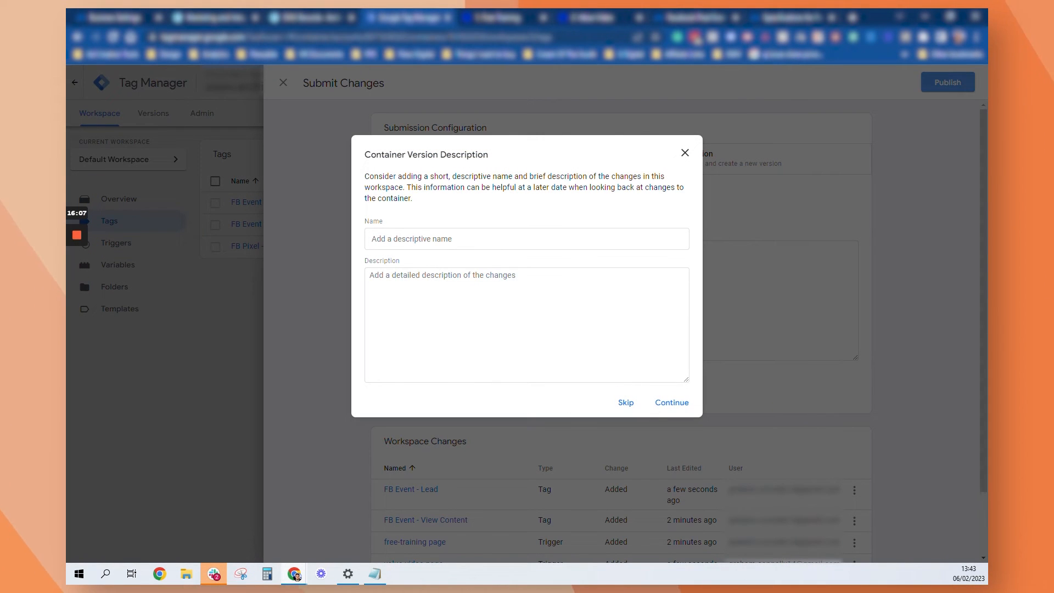
left_click(680, 405)
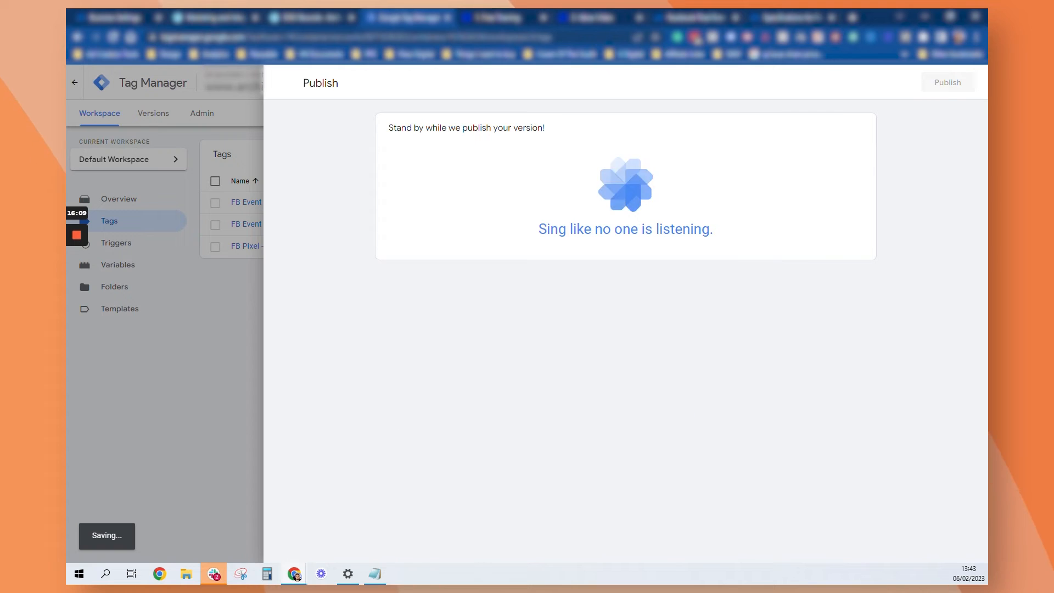
mouse_move(78, 265)
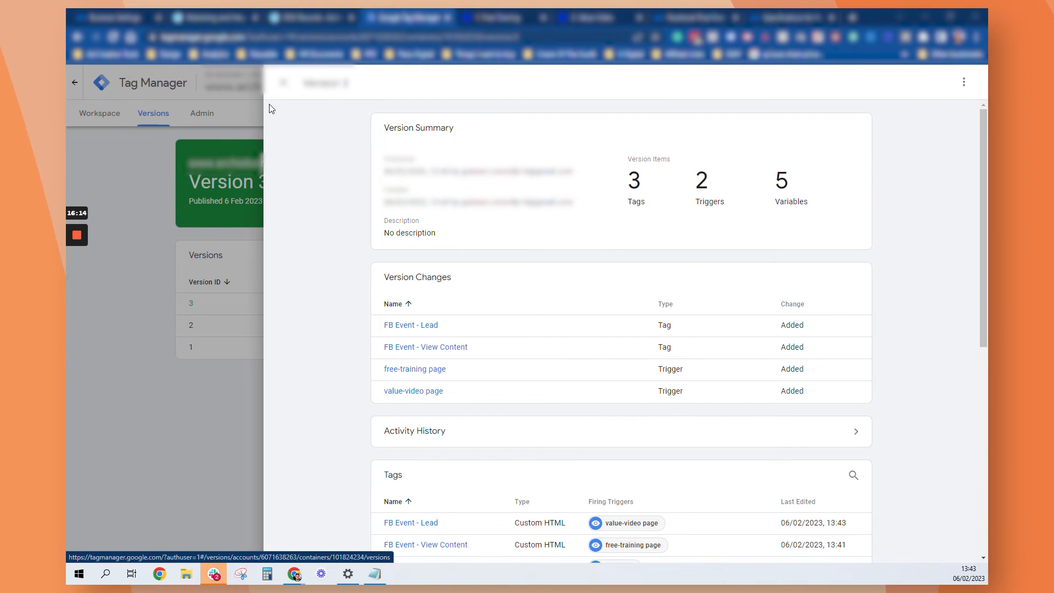
left_click(167, 124)
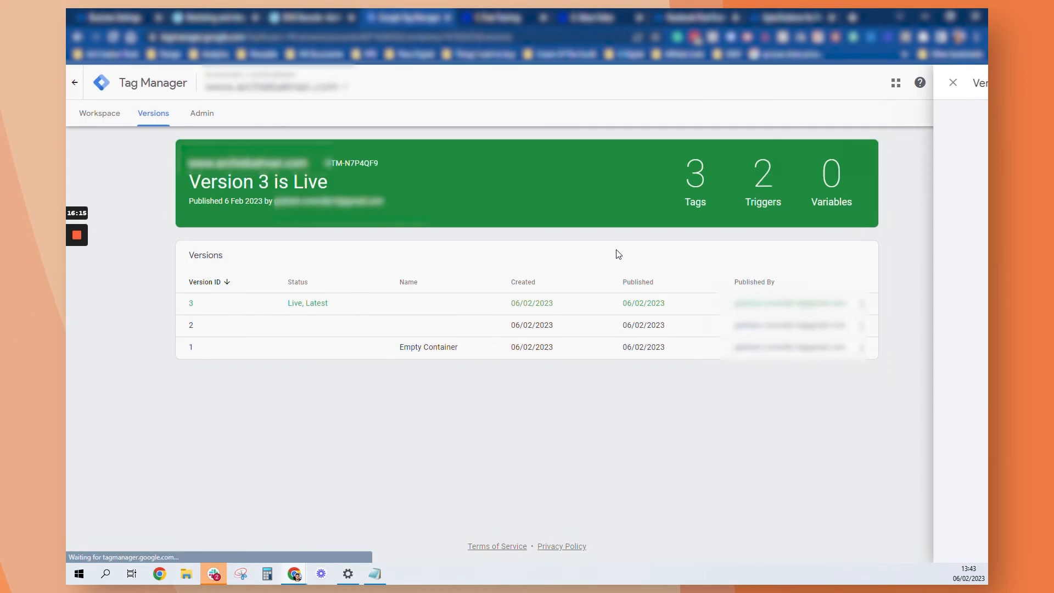
left_click(112, 117)
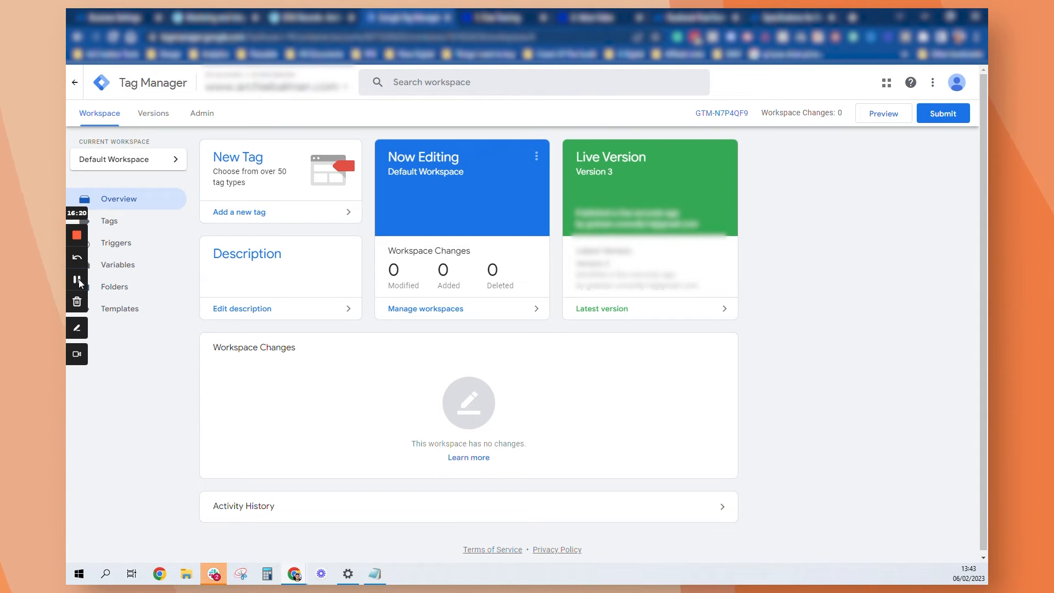
left_click(78, 279)
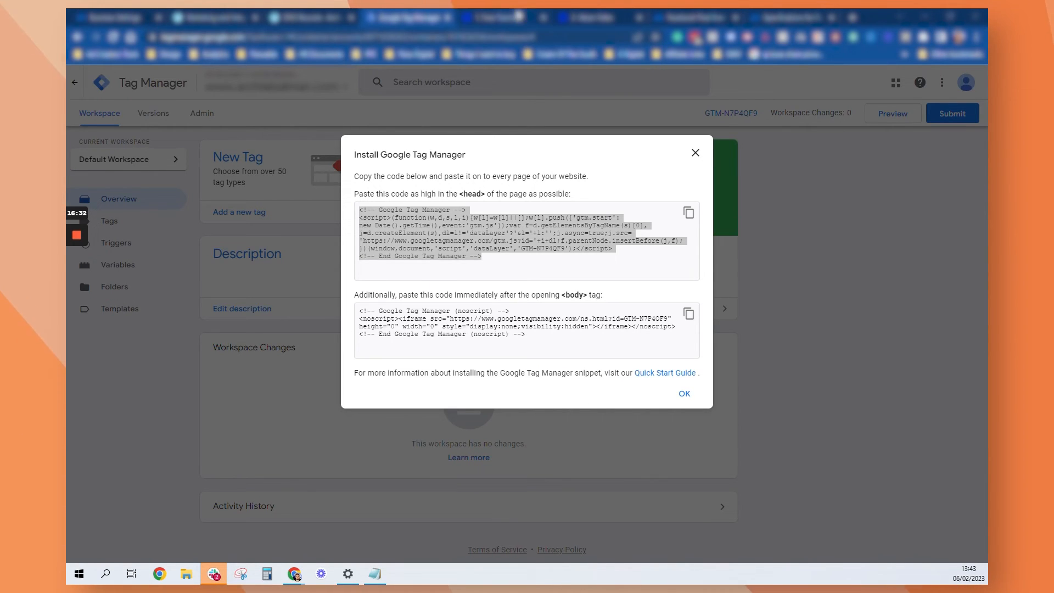
Step: Switch to the 1. Free Training landing page in the Unbounce editor and go down to its footer
left_click(519, 16)
scroll(857, 363, "down", 5)
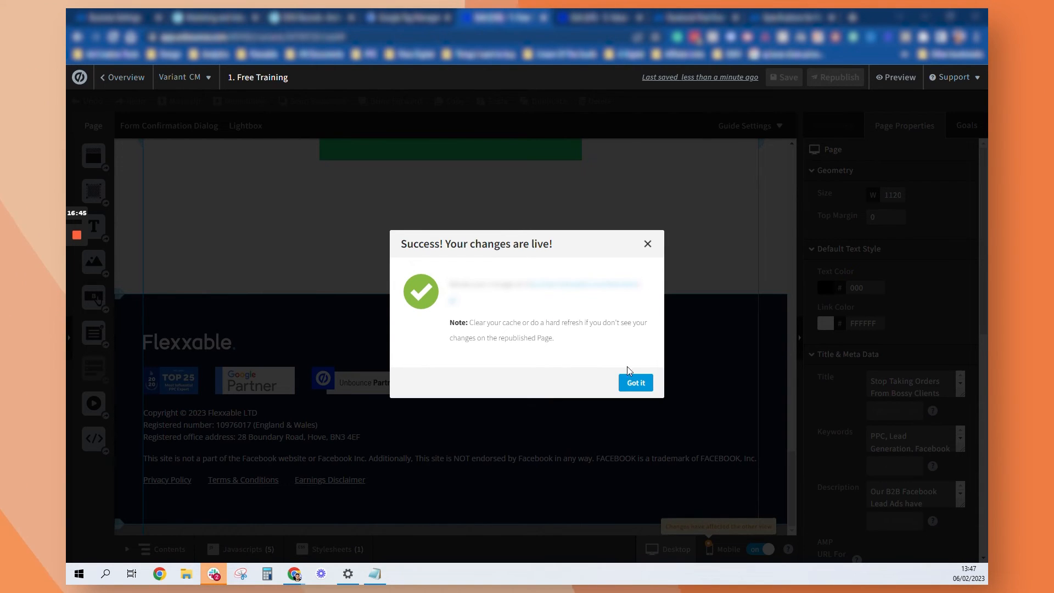
Step: Dismiss the republish confirmation and bring up the list of tags in Google Tag Manager
left_click(644, 383)
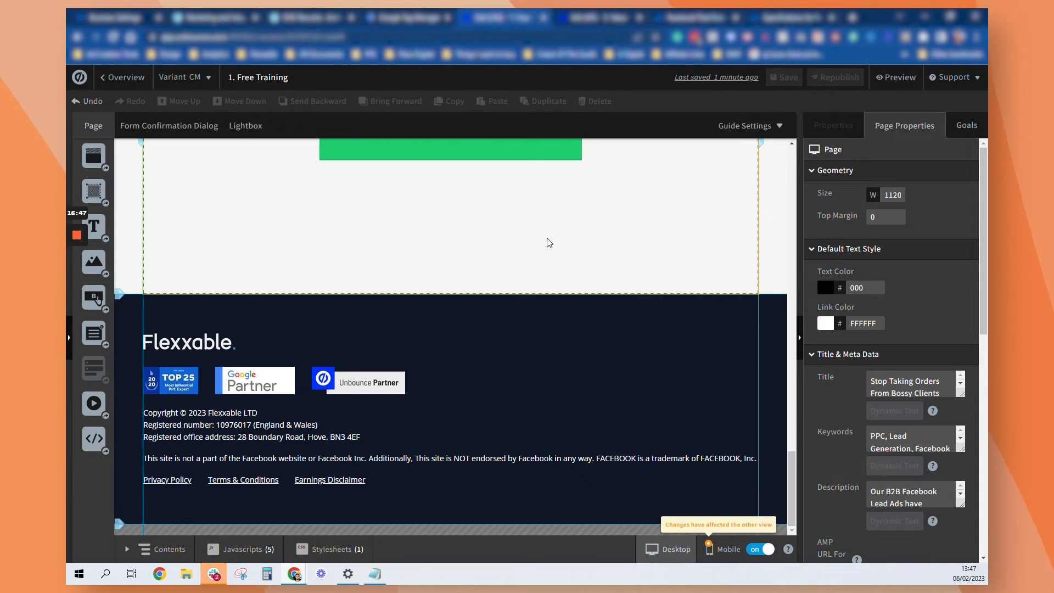
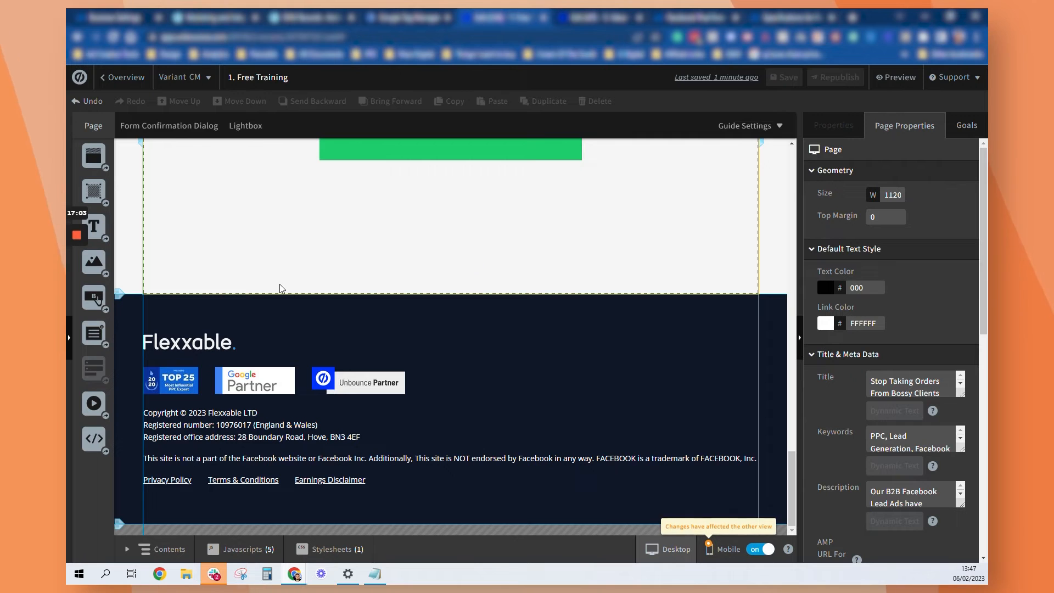
left_click(382, 12)
left_click(696, 153)
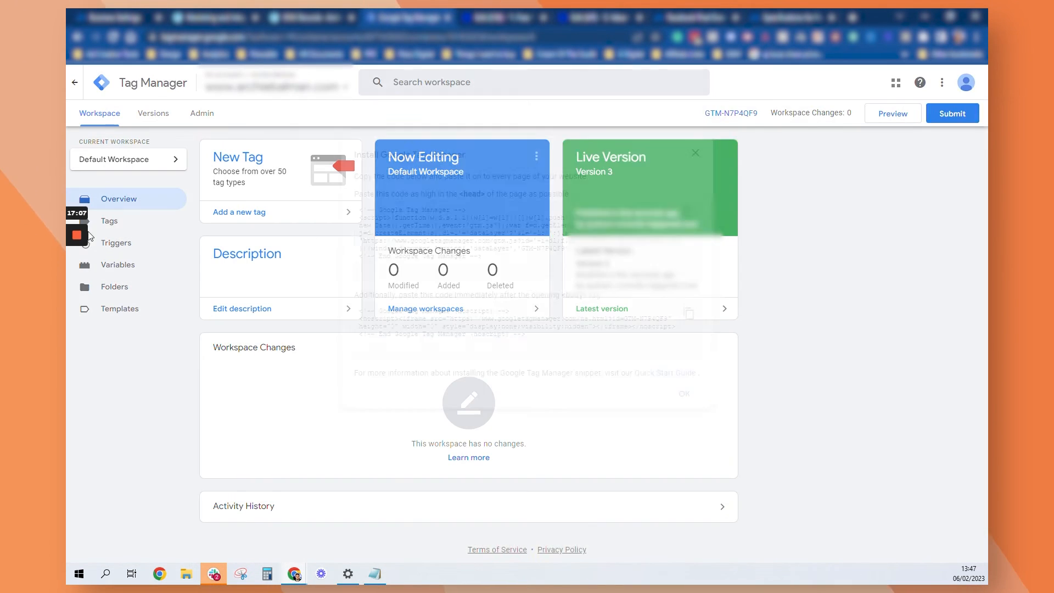
left_click(129, 226)
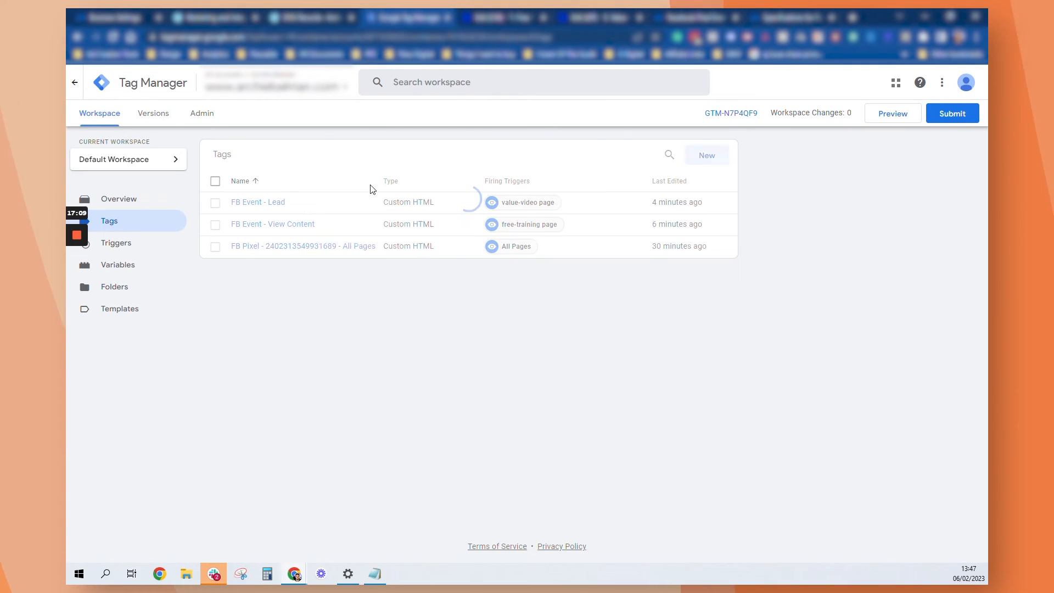
Step: Load the live free-training landing page on learn.flexxable.com in a new browser tab
left_click(853, 19)
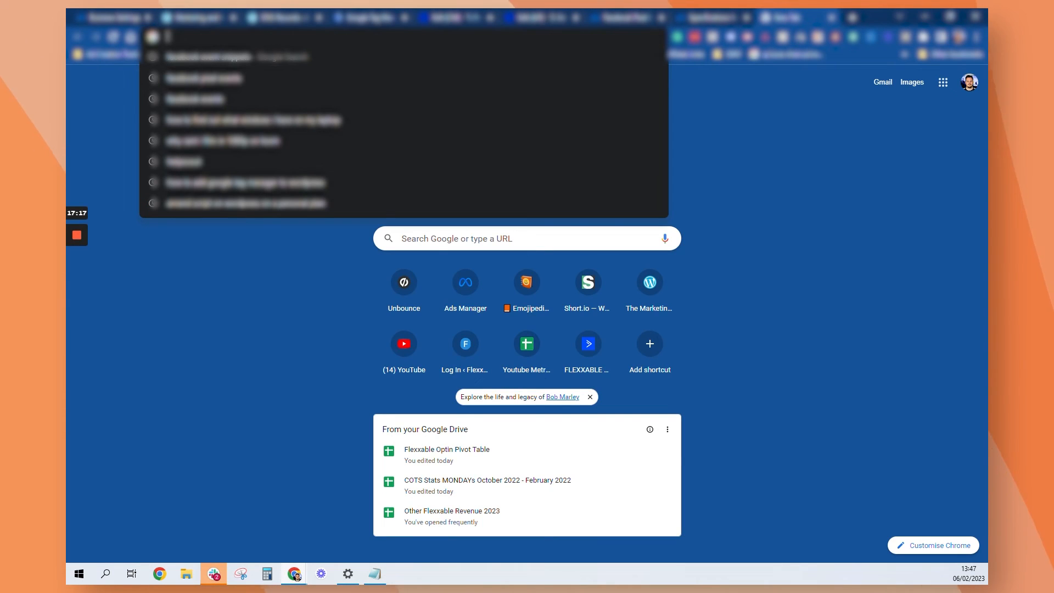
type("learn")
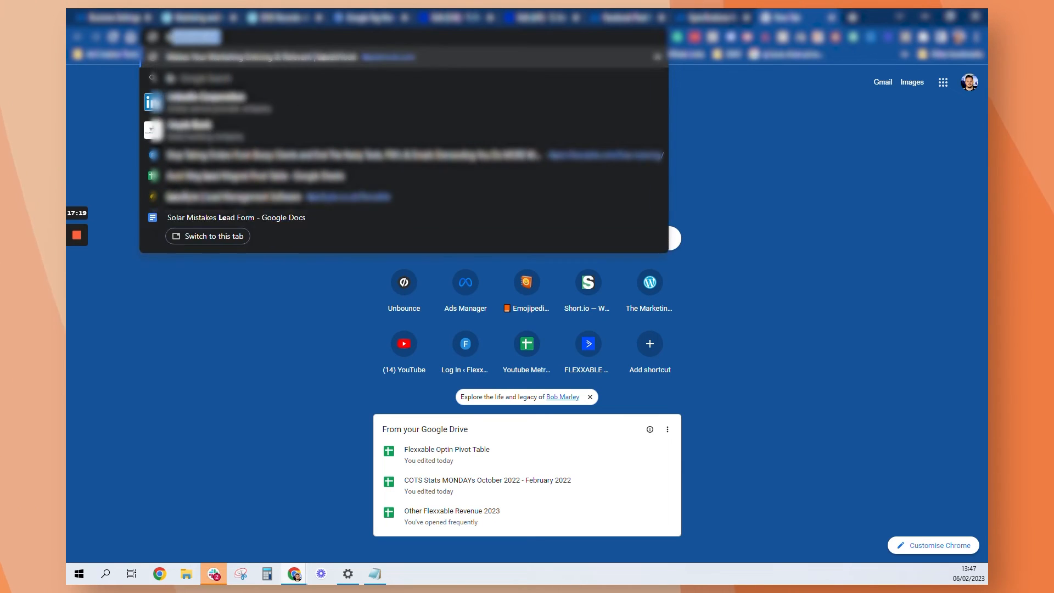
type(".flexxa")
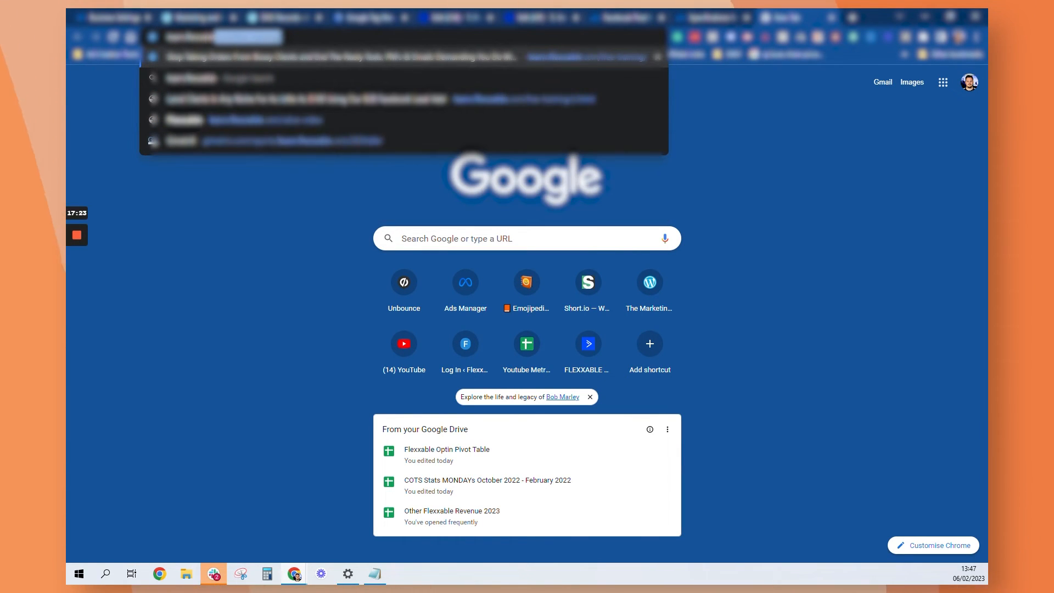
key("Return")
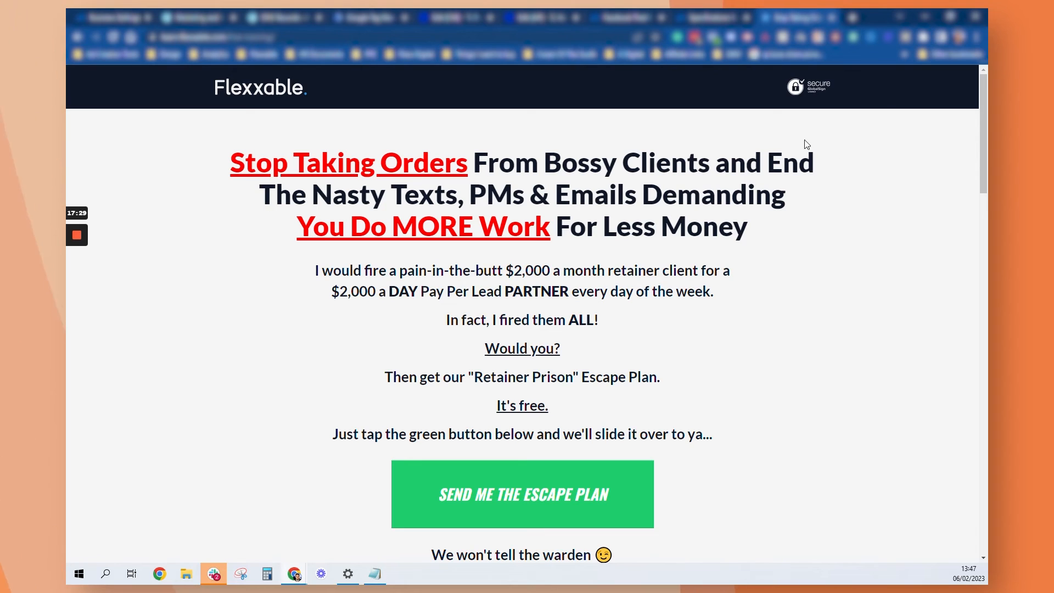
Step: Check which pixel events fire on the free-training page with Meta Pixel Helper and inspect the ViewContent event's details
left_click(714, 37)
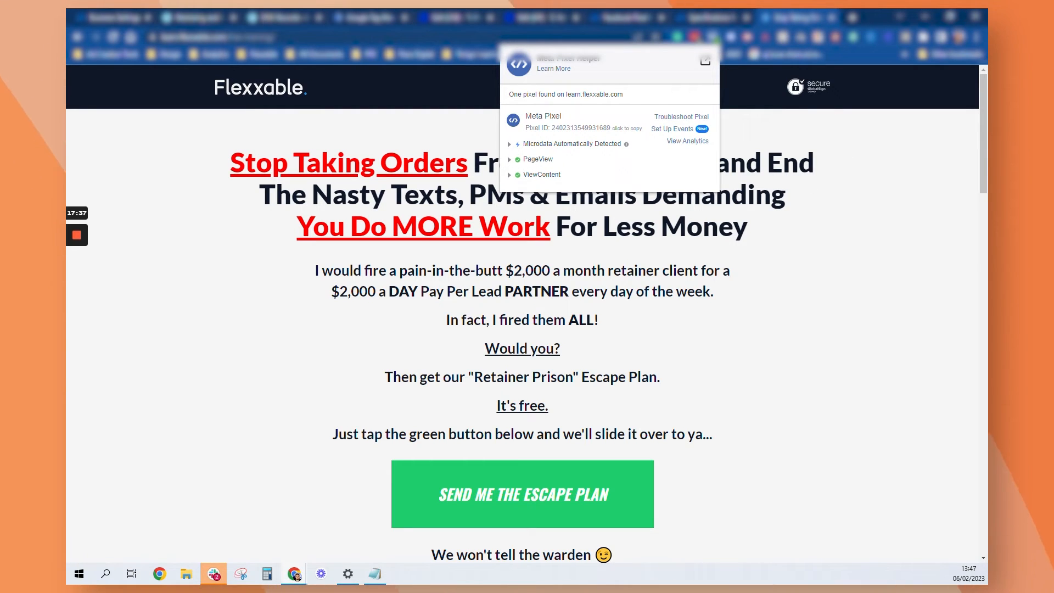
left_click(513, 176)
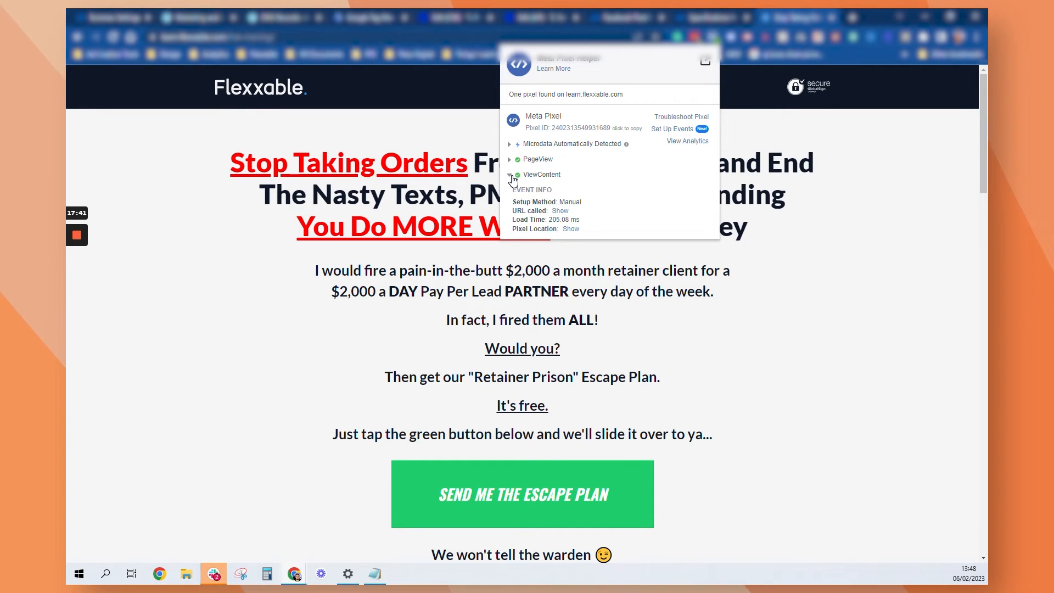
left_click(526, 175)
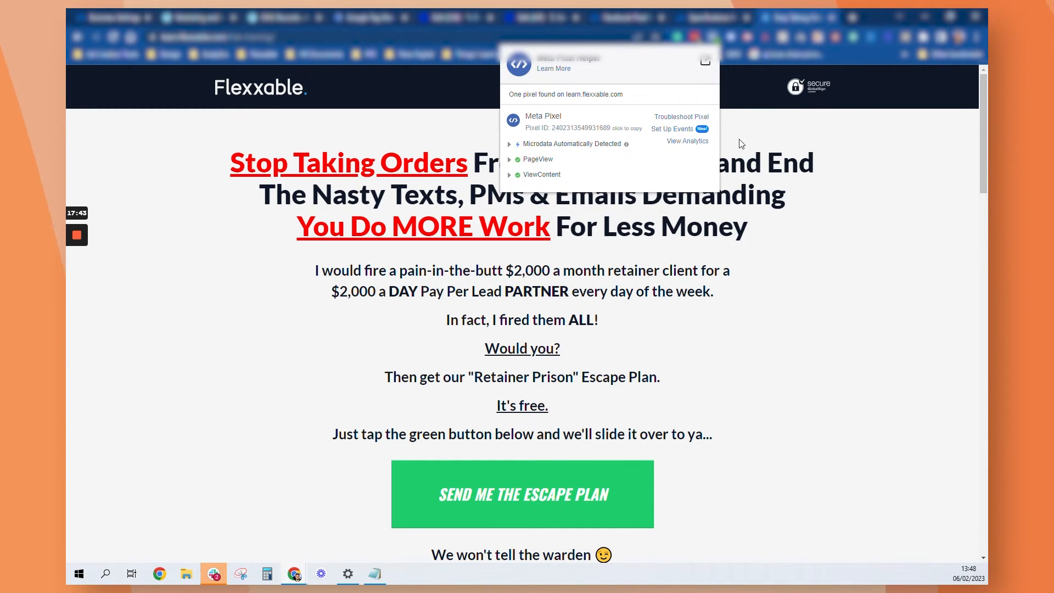
Step: Enable Tag Assistant Legacy on the free-training page, reload the page, and check its Google Tag Manager container
left_click(730, 38)
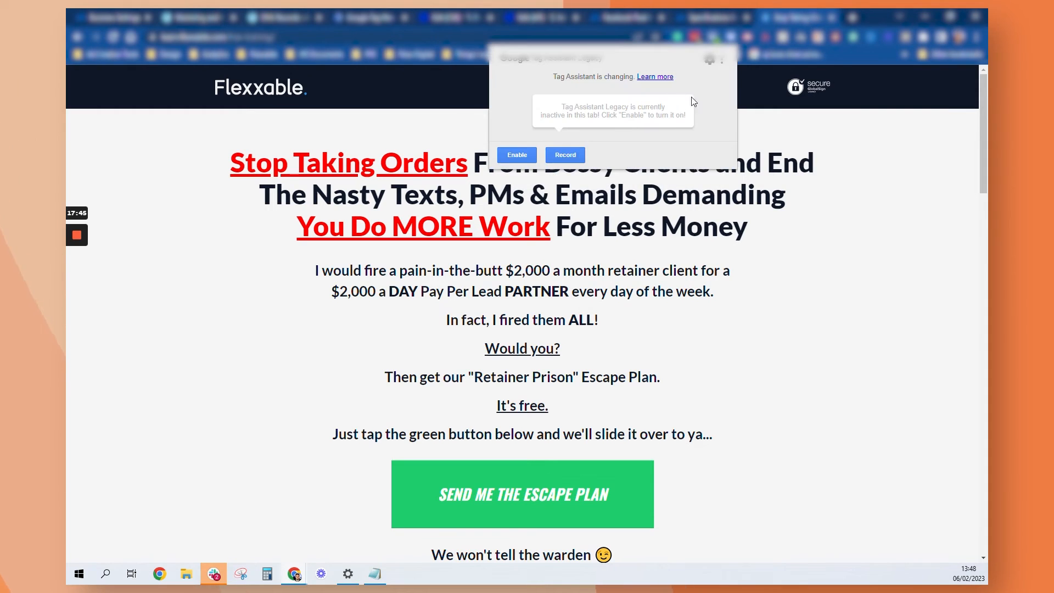
left_click(526, 156)
left_click(113, 38)
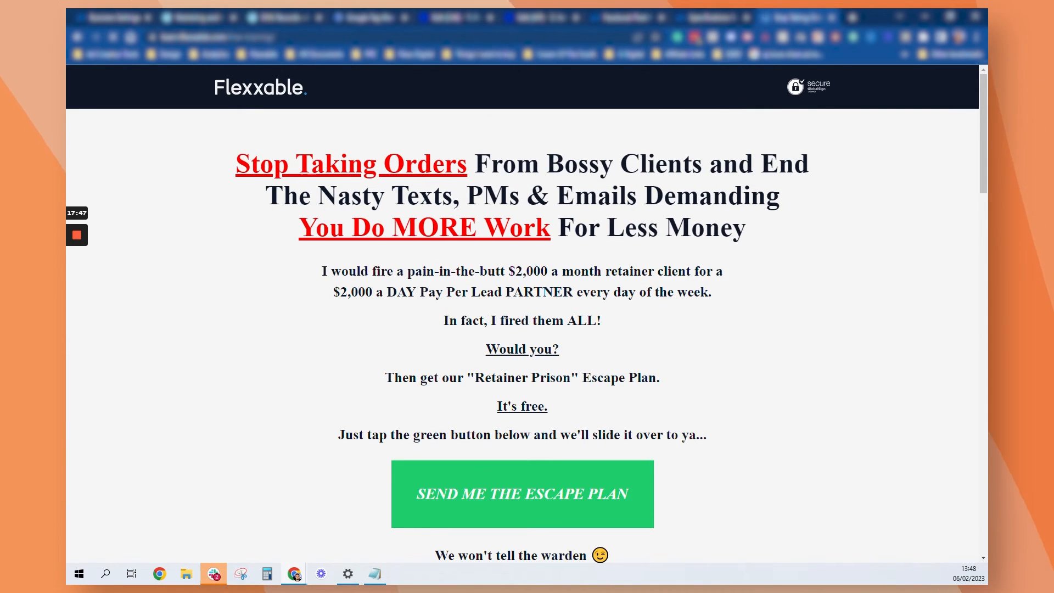
left_click(731, 37)
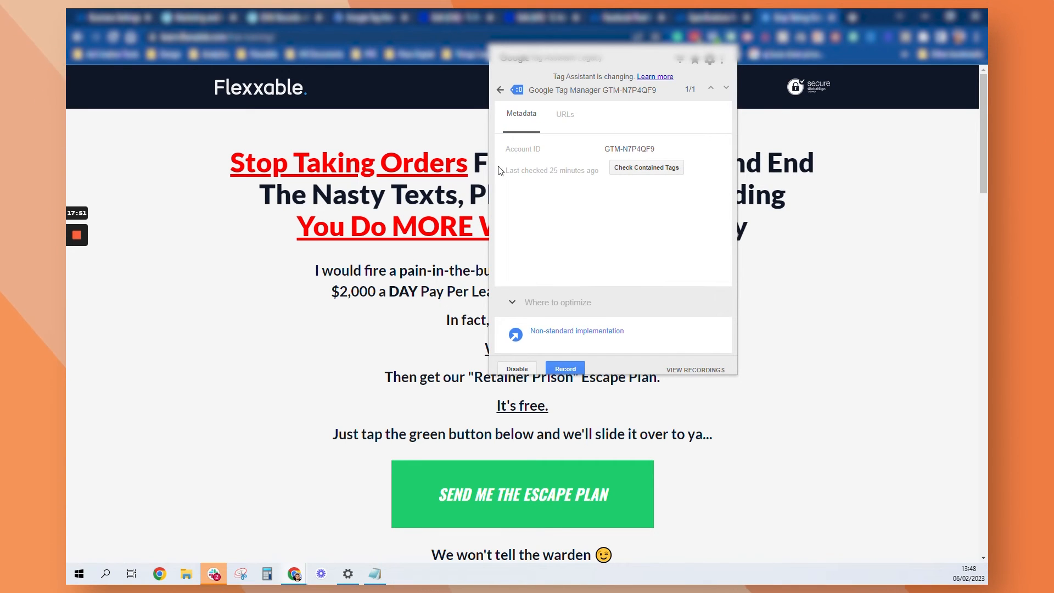
left_click(500, 90)
left_click(815, 95)
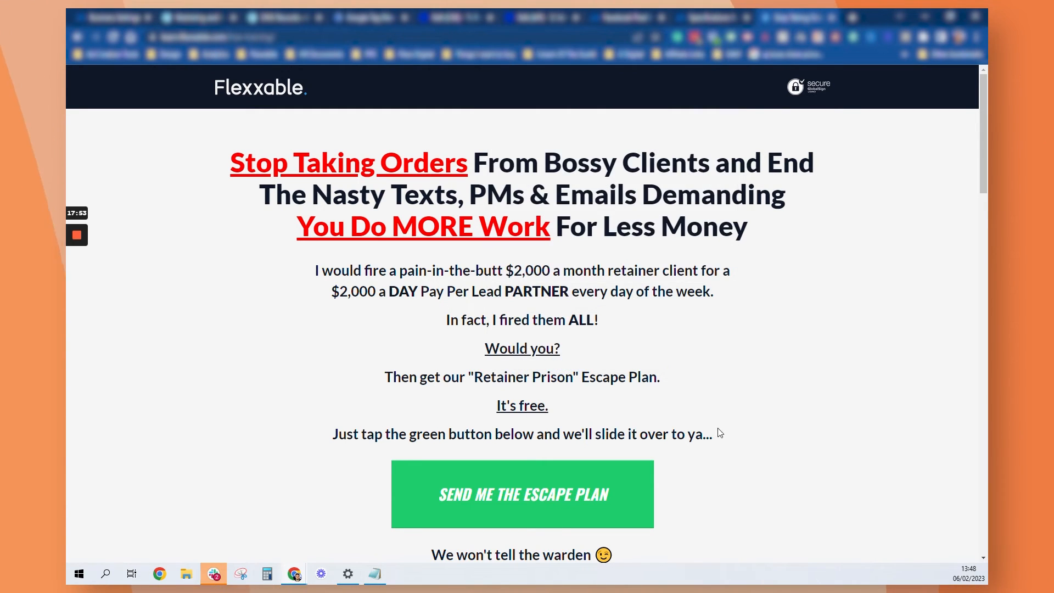
Step: Change the page address from free-training to value-video and load the live value-video page
left_click_drag(277, 37, 227, 37)
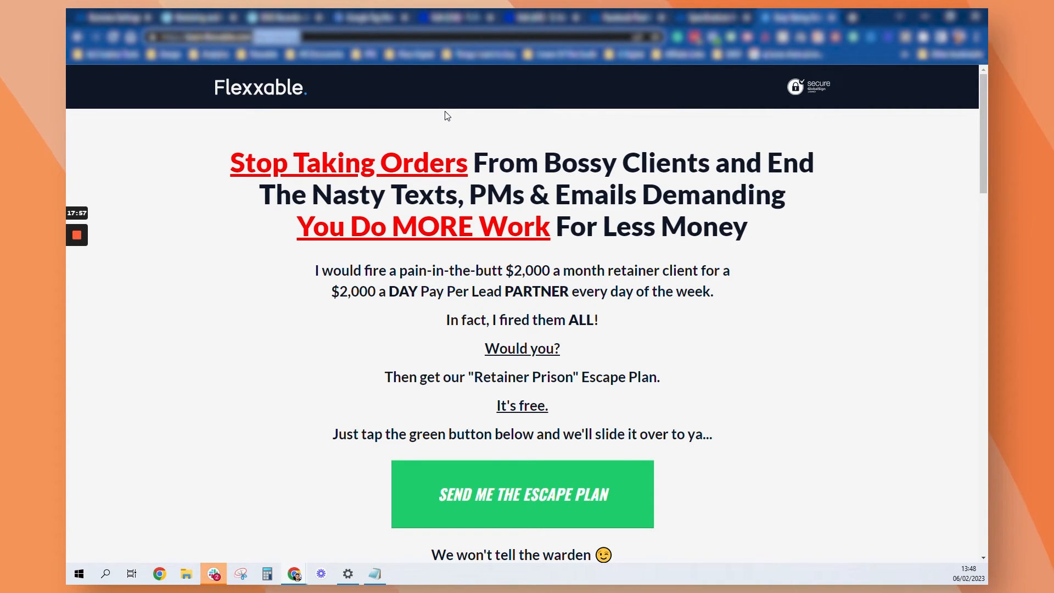
type("value")
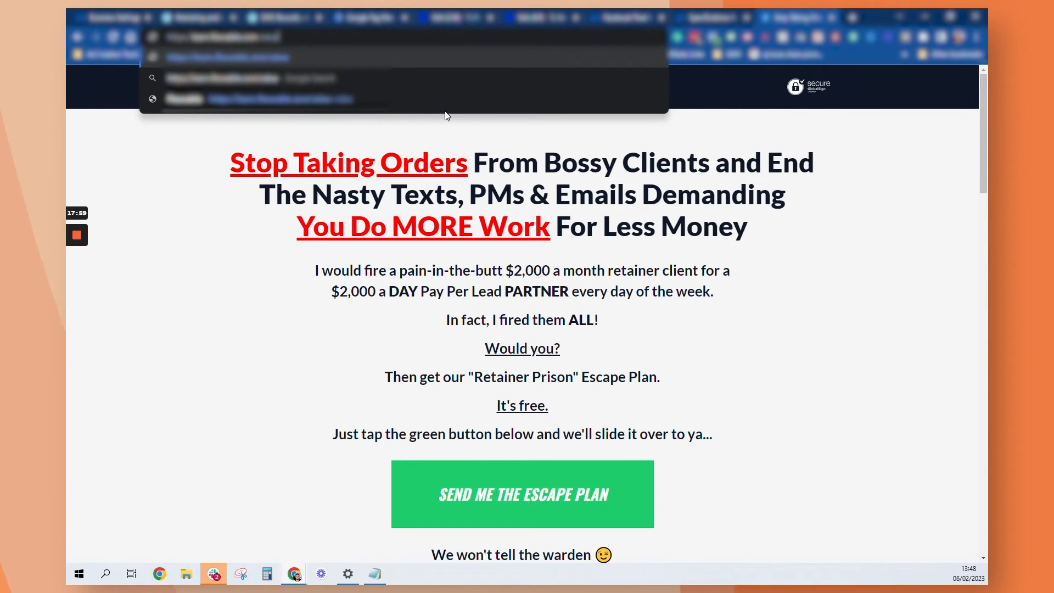
type("t")
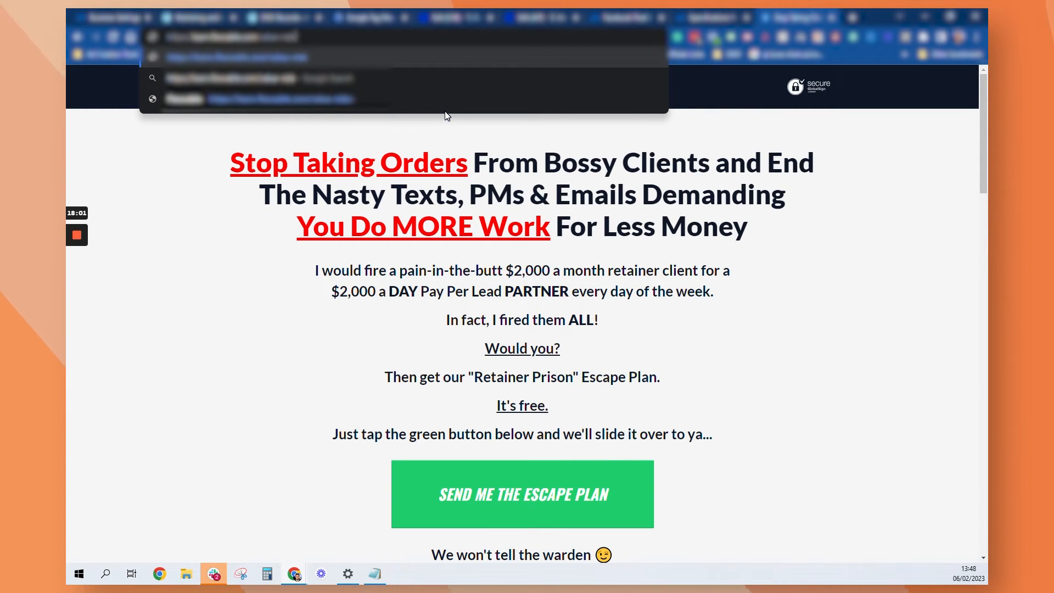
key("Return")
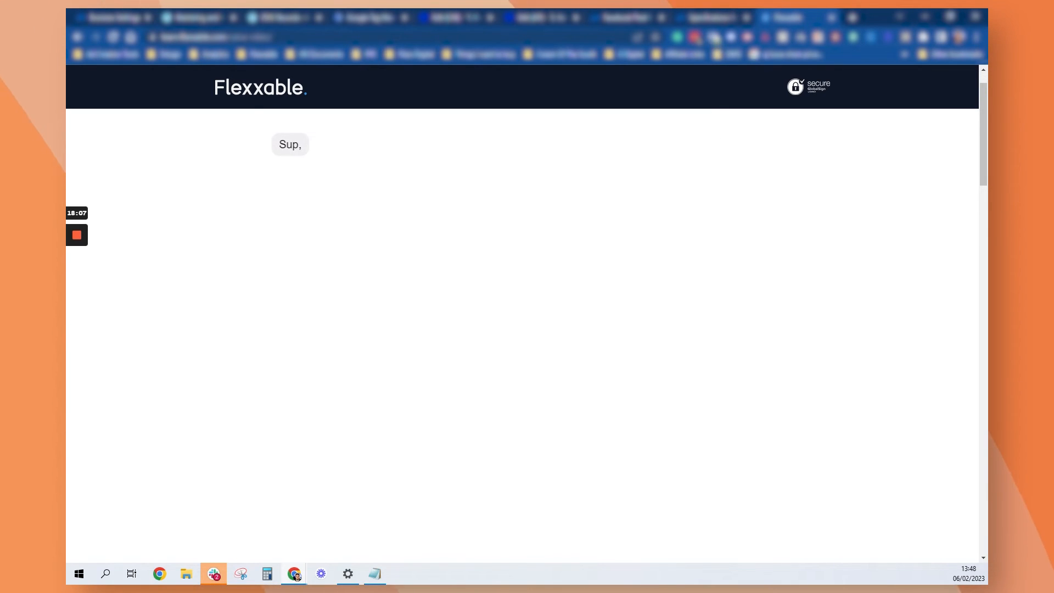
Step: Inspect the PageView and Lead events on the value-video page with Meta Pixel Helper, and check the page's tags with Tag Assistant
left_click(713, 38)
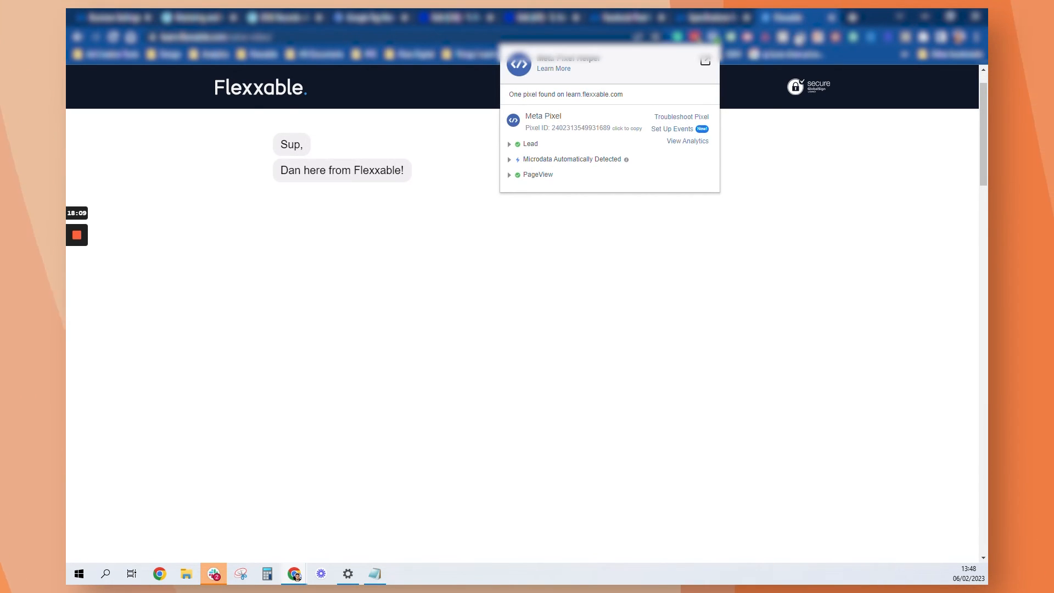
left_click(510, 175)
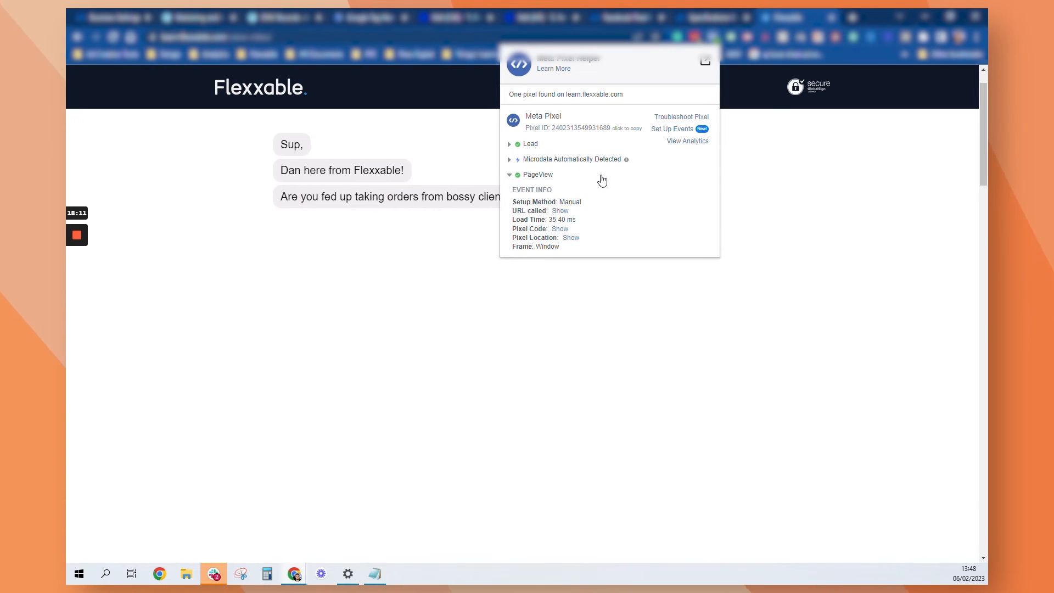
left_click(515, 146)
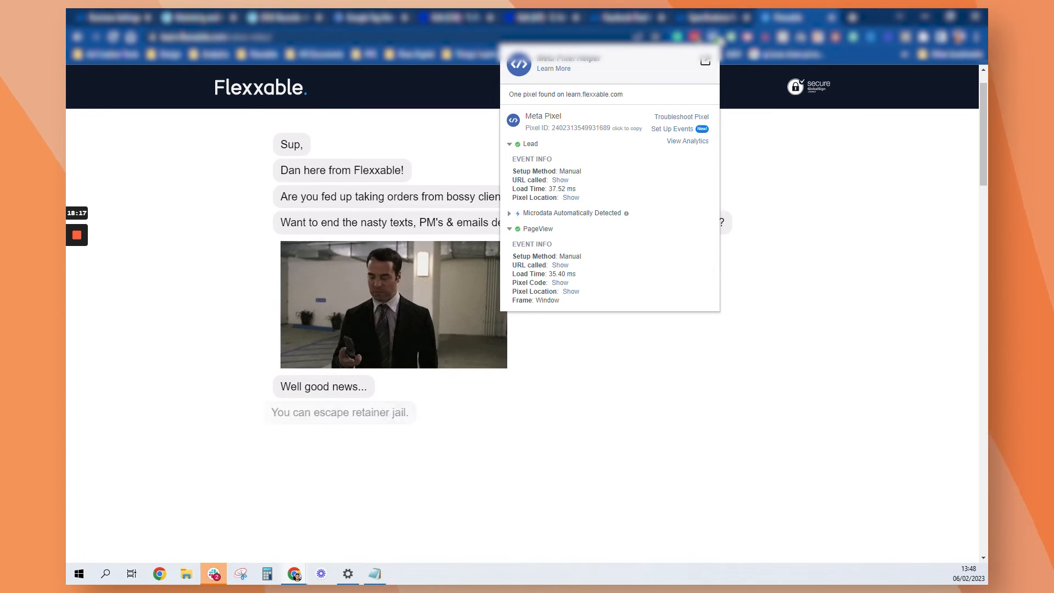
left_click(731, 37)
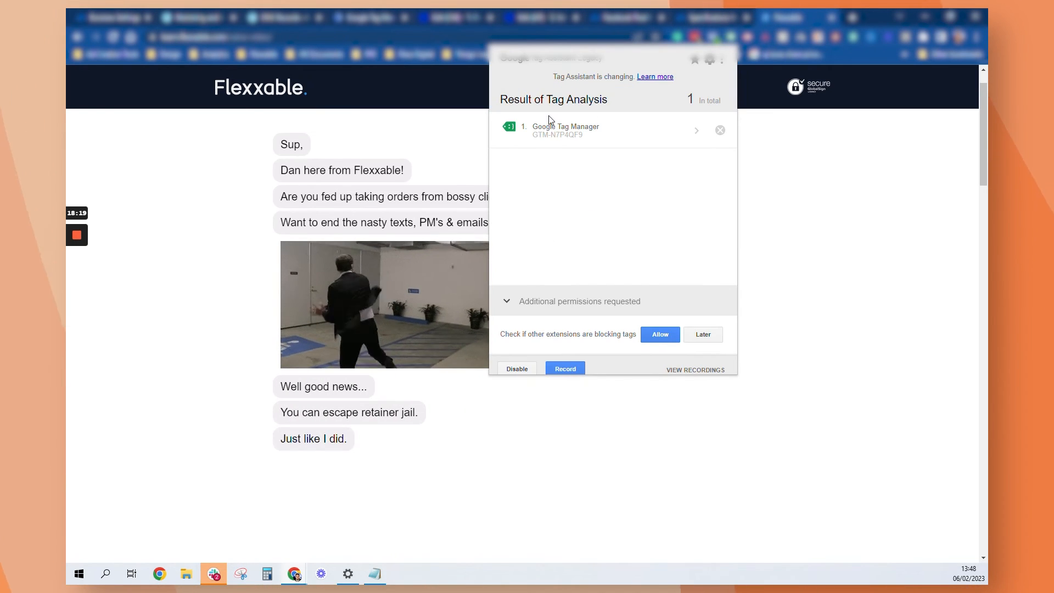
left_click(842, 214)
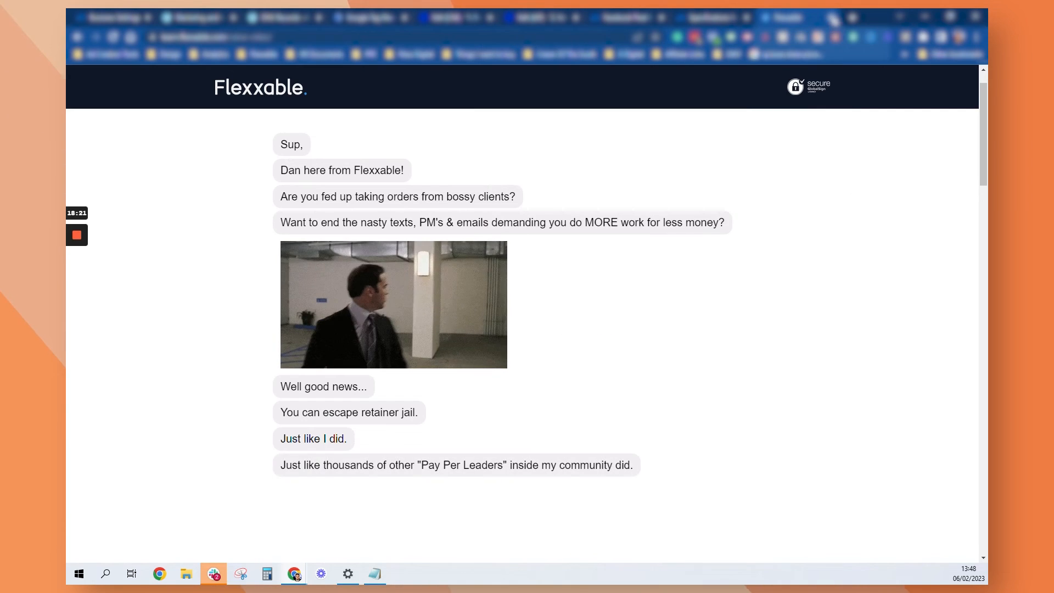
Step: Close the test page, go from Meta Business settings to Events Manager, and postpone the feature introduction
left_click(831, 19)
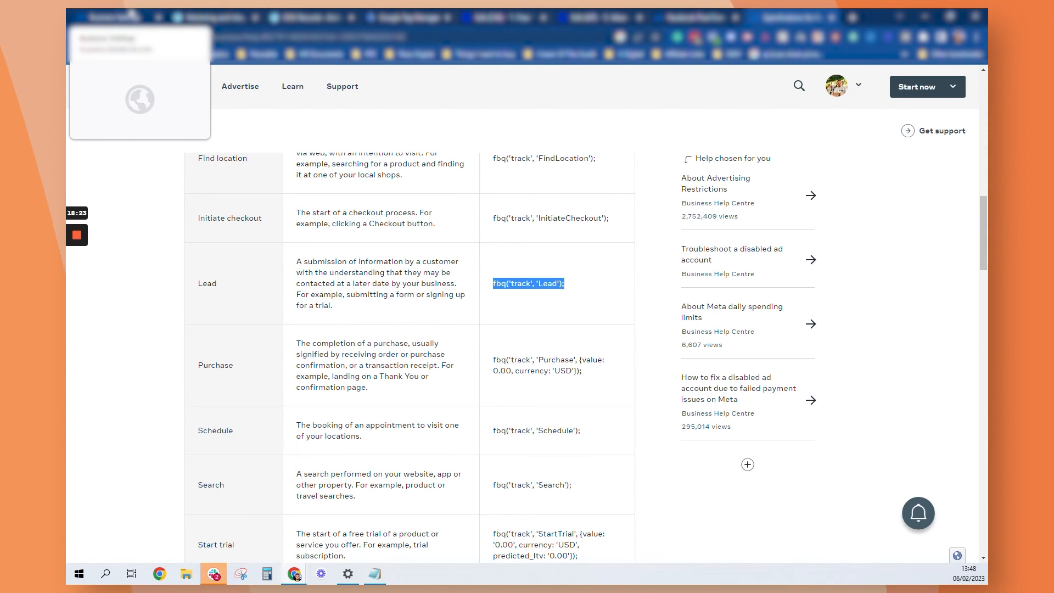
left_click(130, 15)
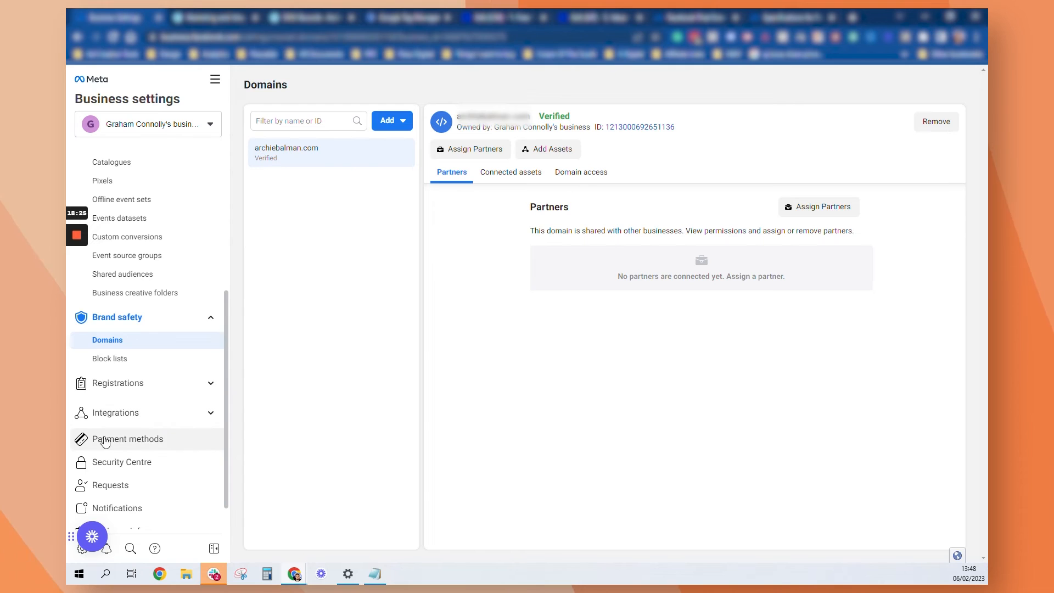
left_click(215, 84)
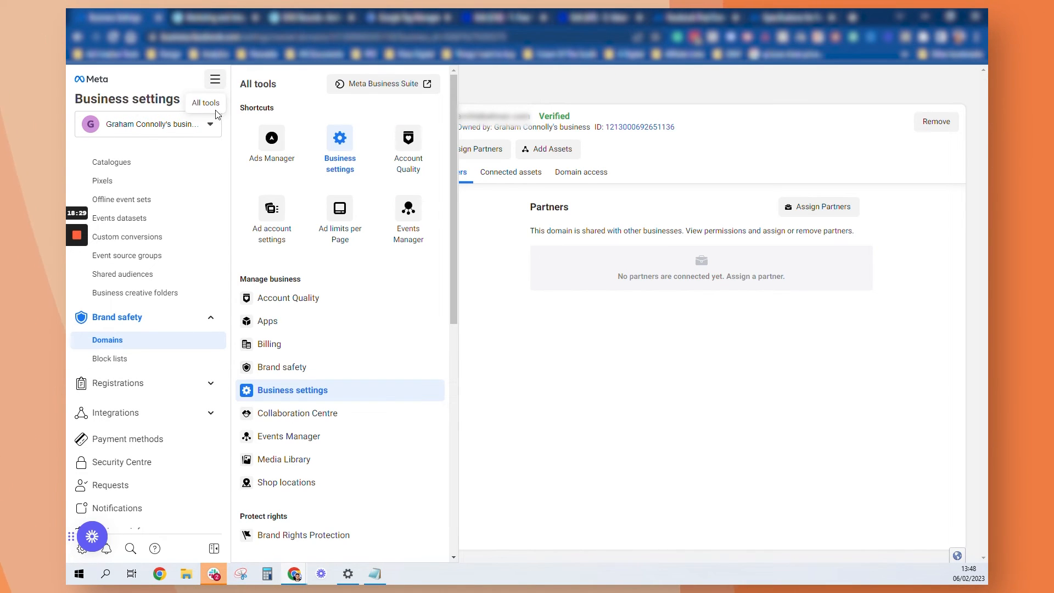
left_click(415, 214)
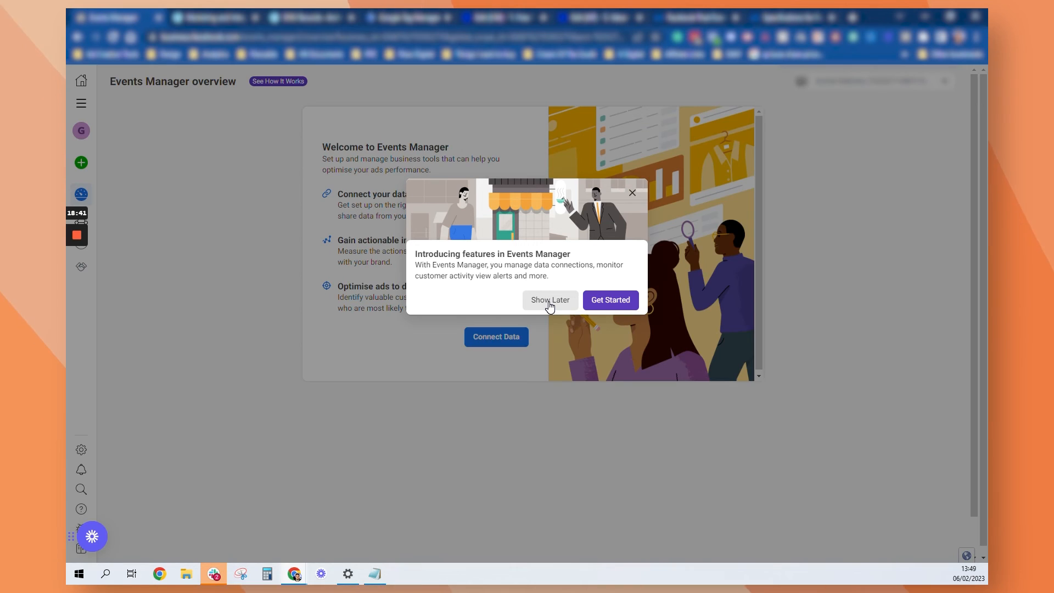
left_click(549, 304)
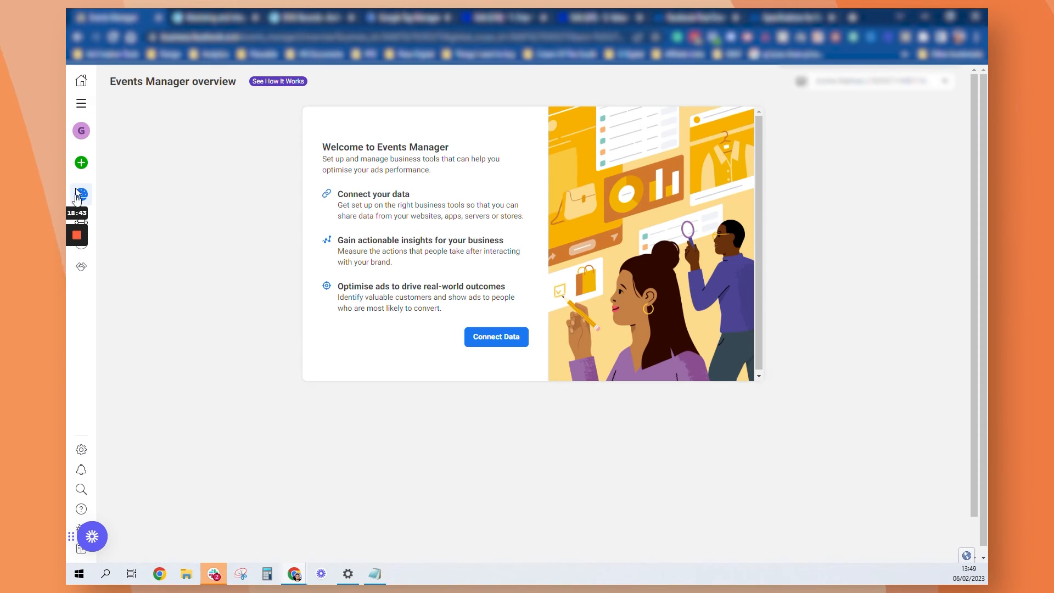
Step: Reduce and reposition the browser window to uncover the Events Manager navigation, show Data sources, and enlarge the window
mouse_move(86, 269)
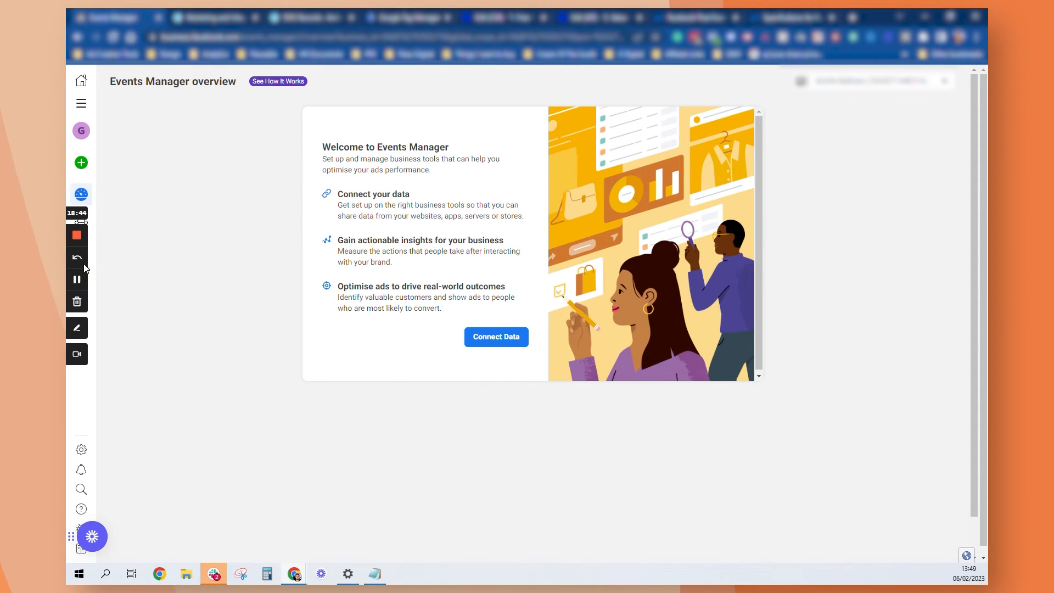
left_click(948, 17)
left_click_drag(833, 99, 684, 117)
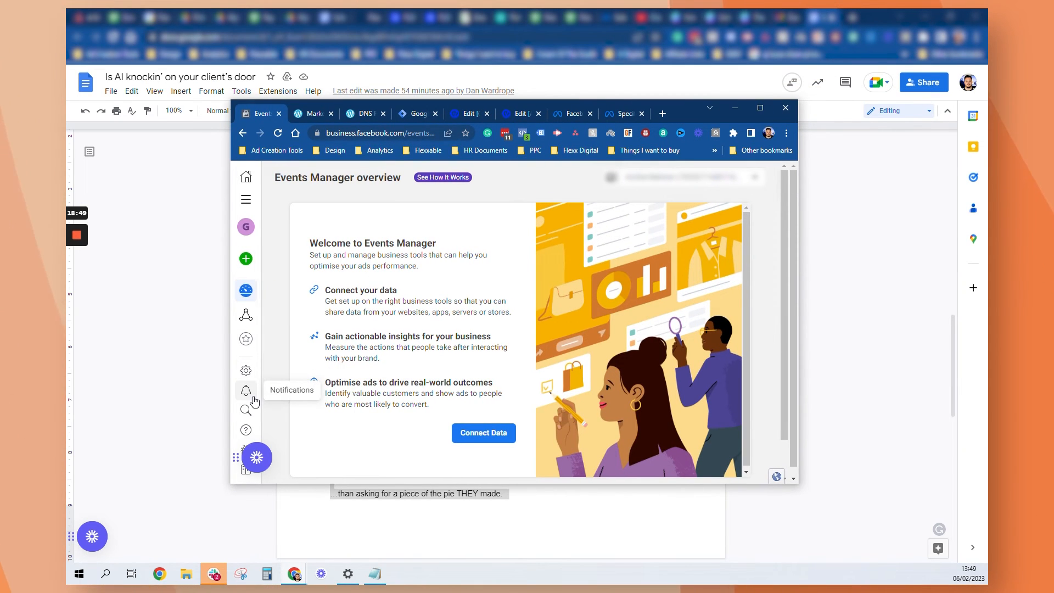
left_click(263, 312)
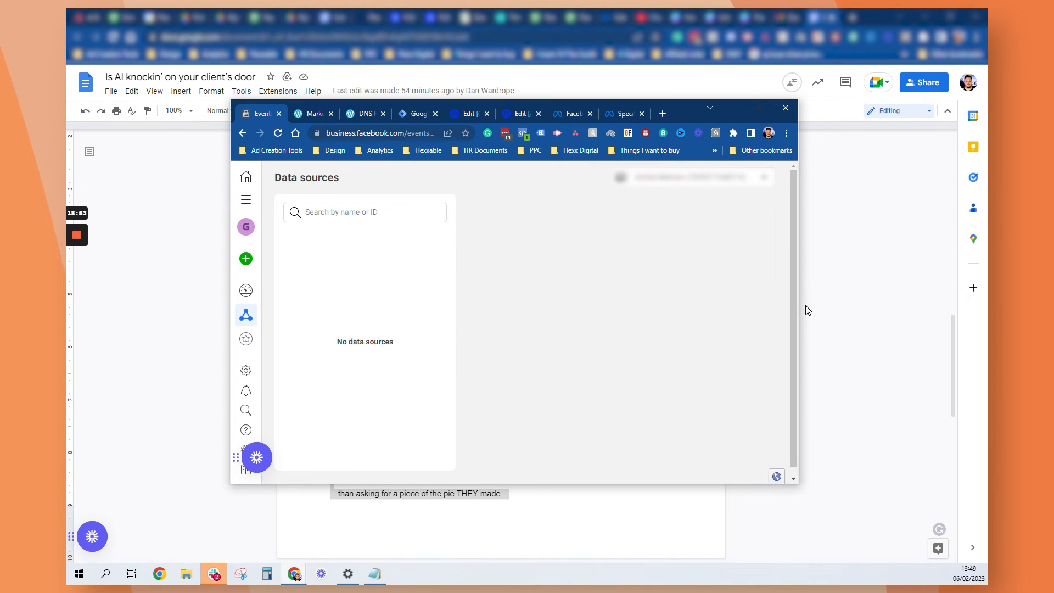
left_click_drag(799, 310, 895, 310)
left_click_drag(564, 485, 565, 549)
Step: Return from Events Manager to Business settings
mouse_move(245, 341)
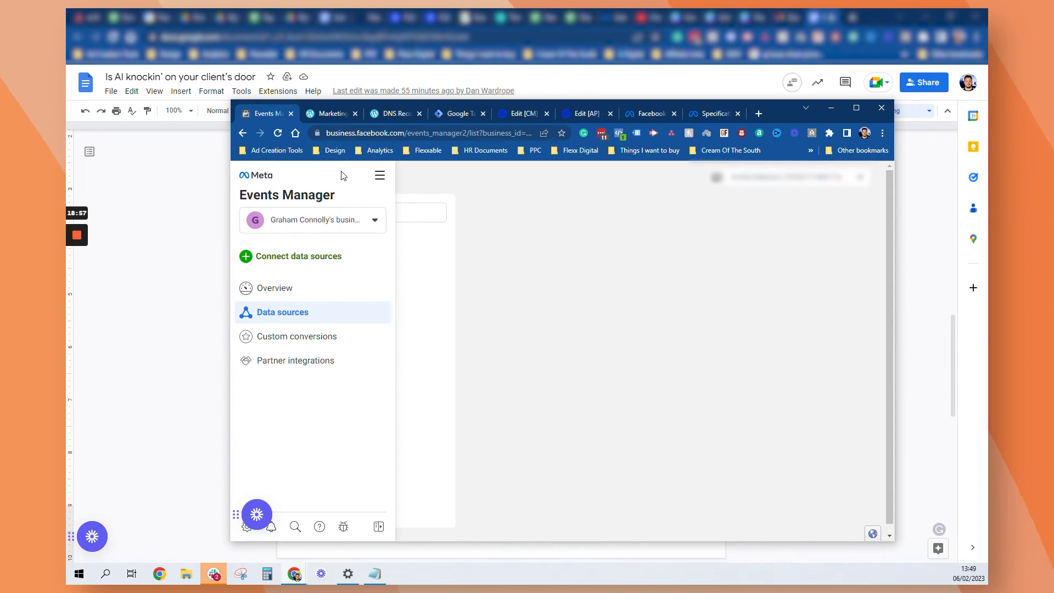
left_click(379, 176)
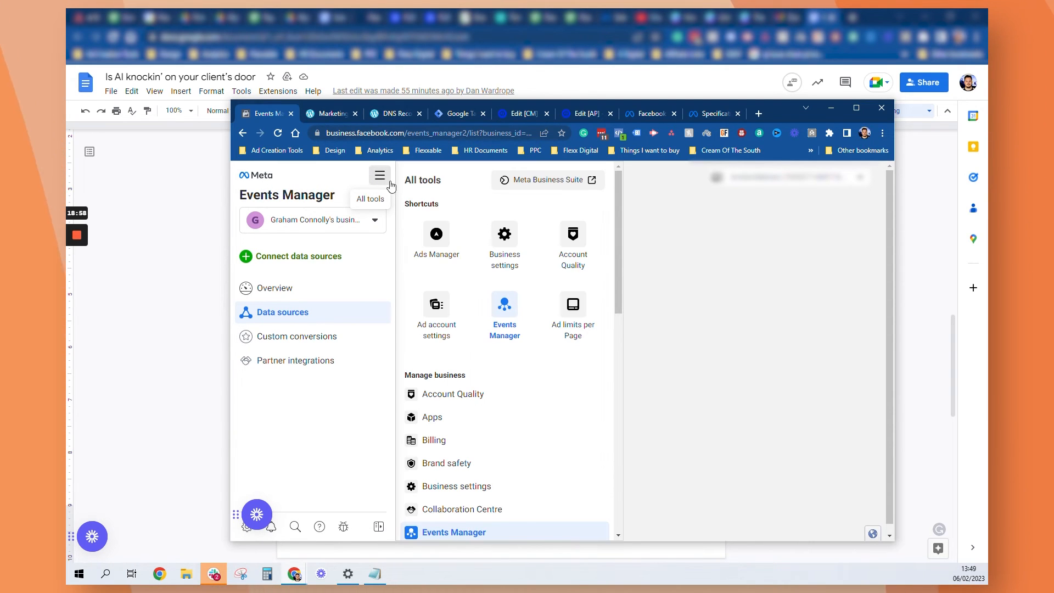
left_click(522, 253)
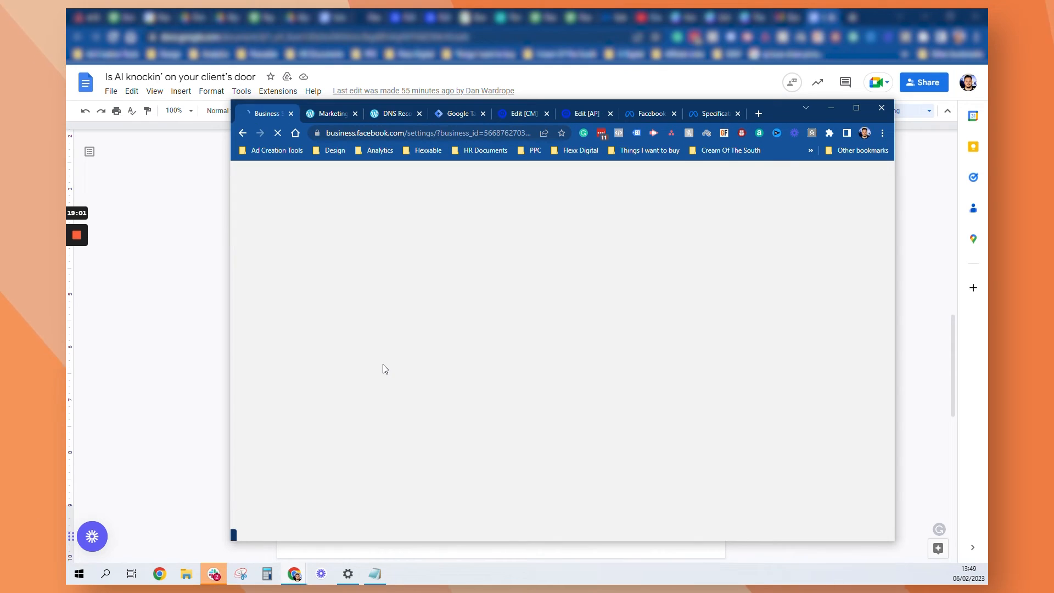
Step: Enlarge the browser window and select My New Pixel among the Pixels in the Business settings data sources
left_click(855, 108)
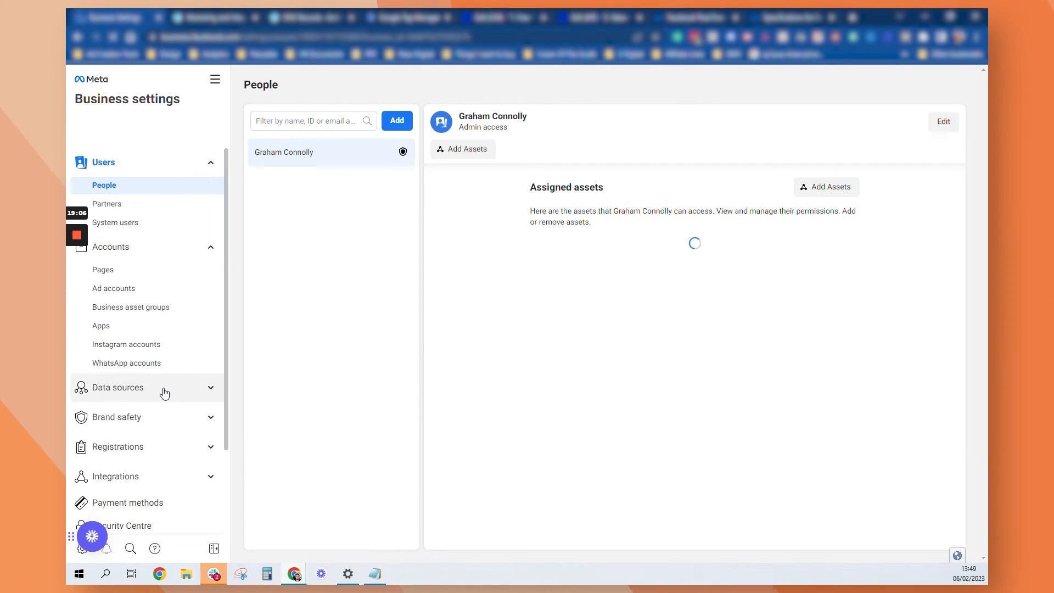
left_click(165, 388)
left_click(118, 430)
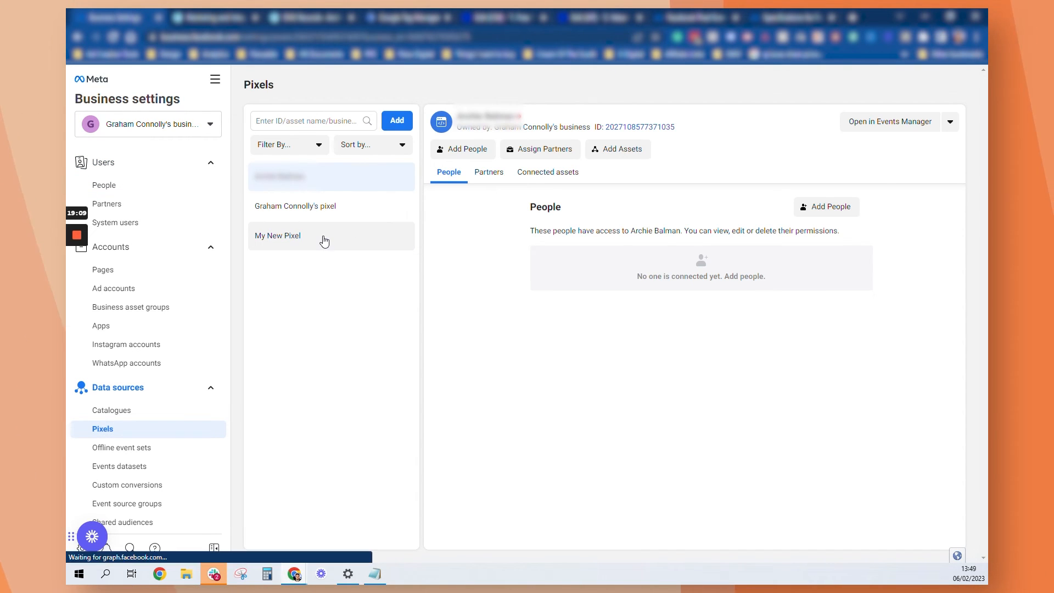
left_click(342, 235)
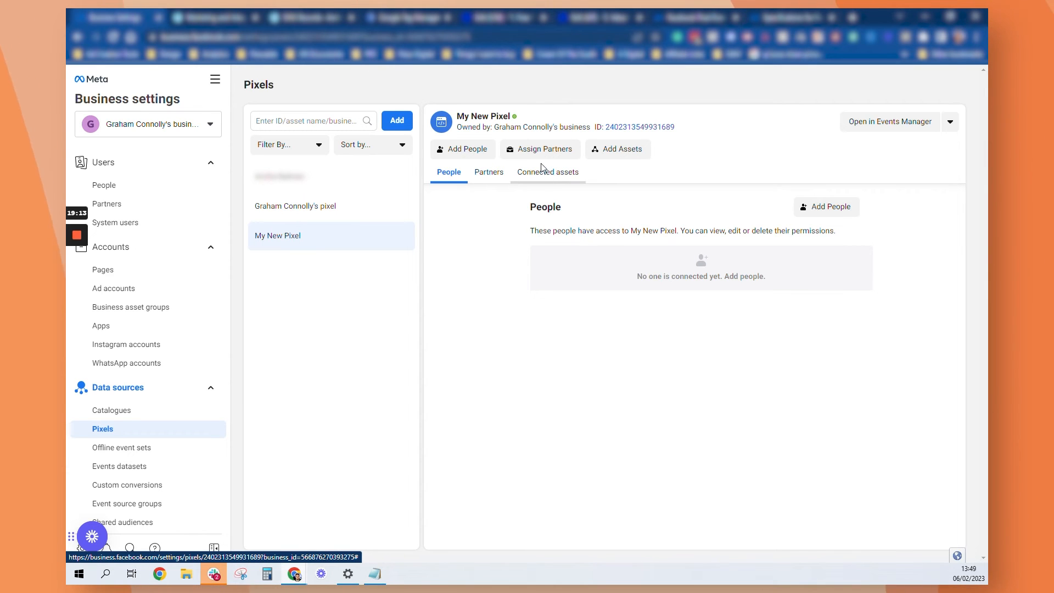
Step: Add the listed person to My New Pixel, assign the pixel access, and close the confirmation
left_click(462, 149)
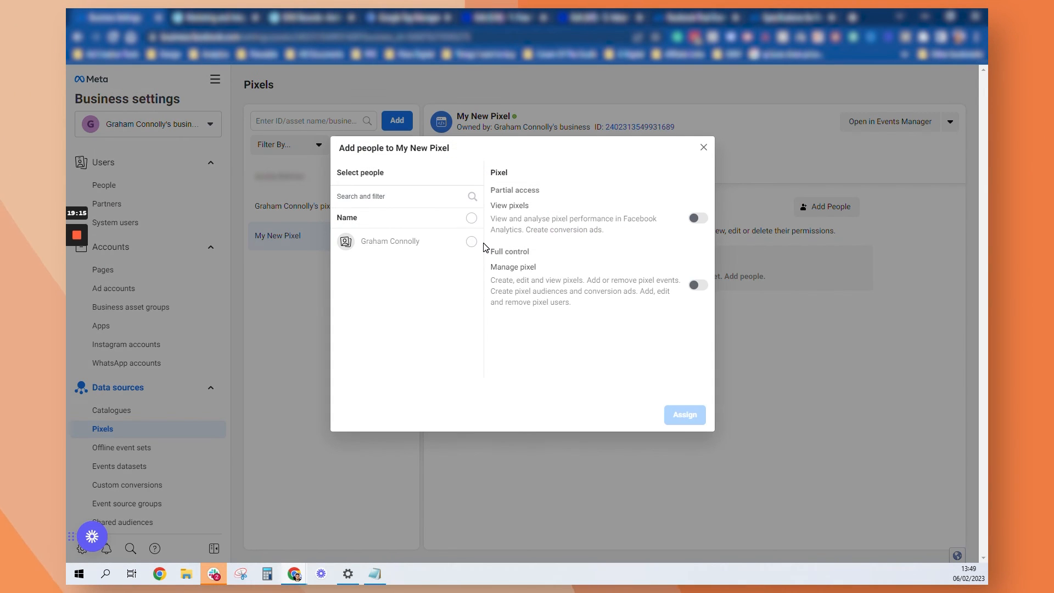
left_click(472, 242)
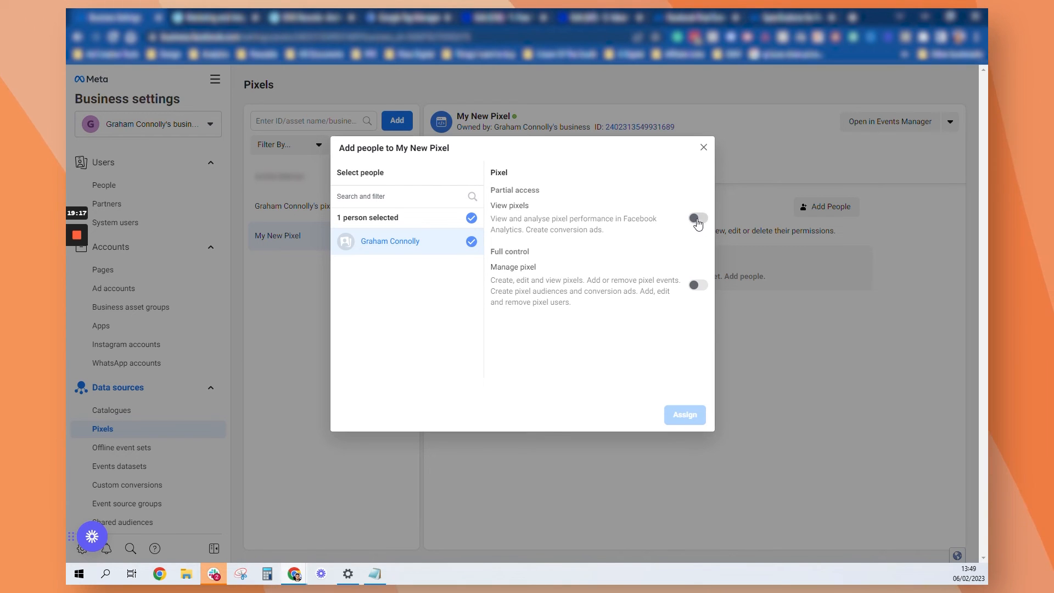
left_click(686, 414)
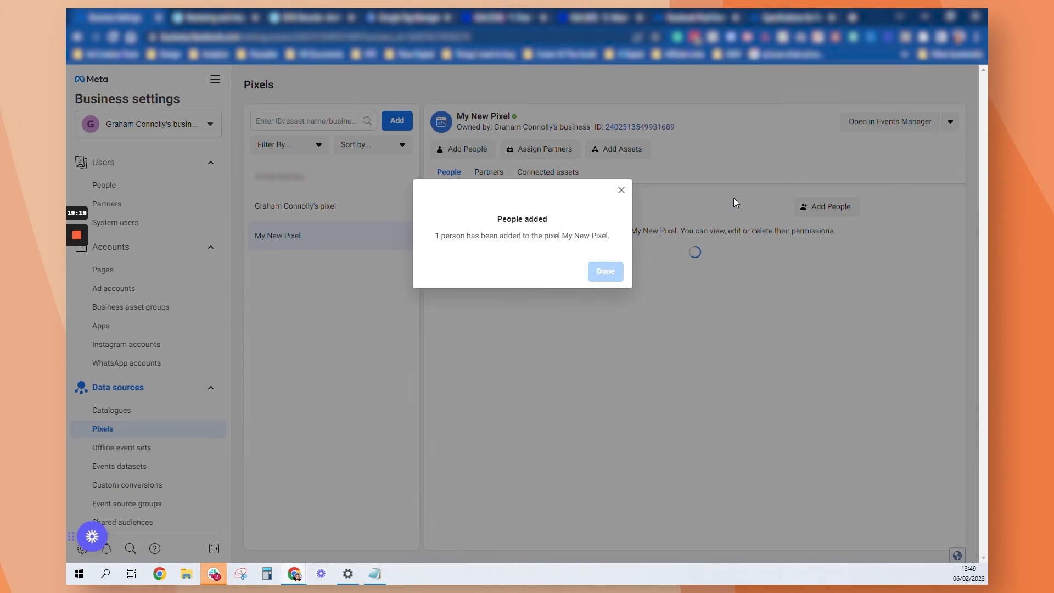
left_click(601, 273)
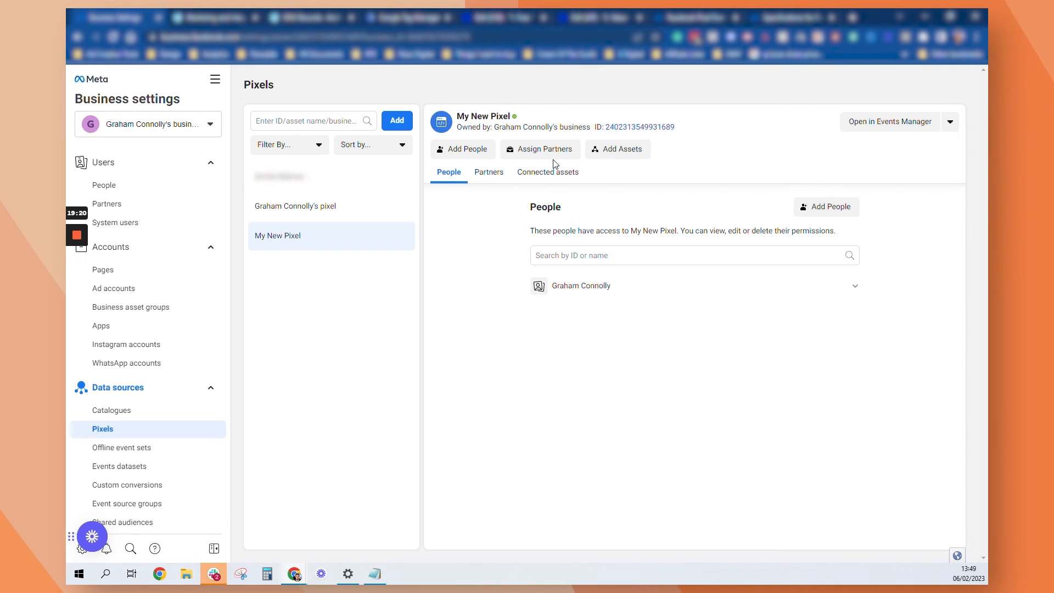
Step: Add the listed ad account to My New Pixel as an asset
left_click(635, 150)
left_click(602, 245)
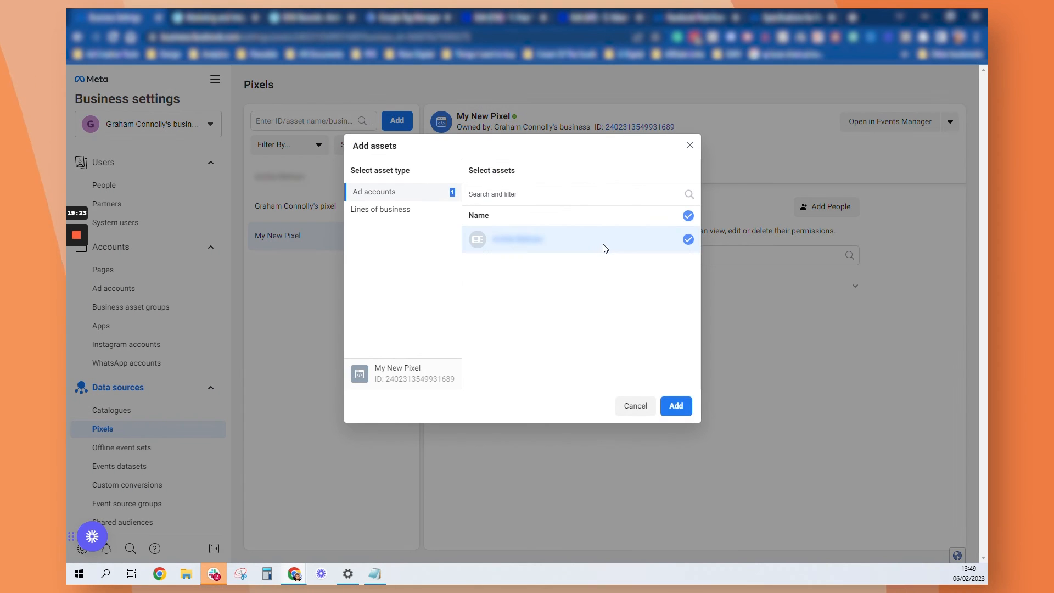
left_click(677, 405)
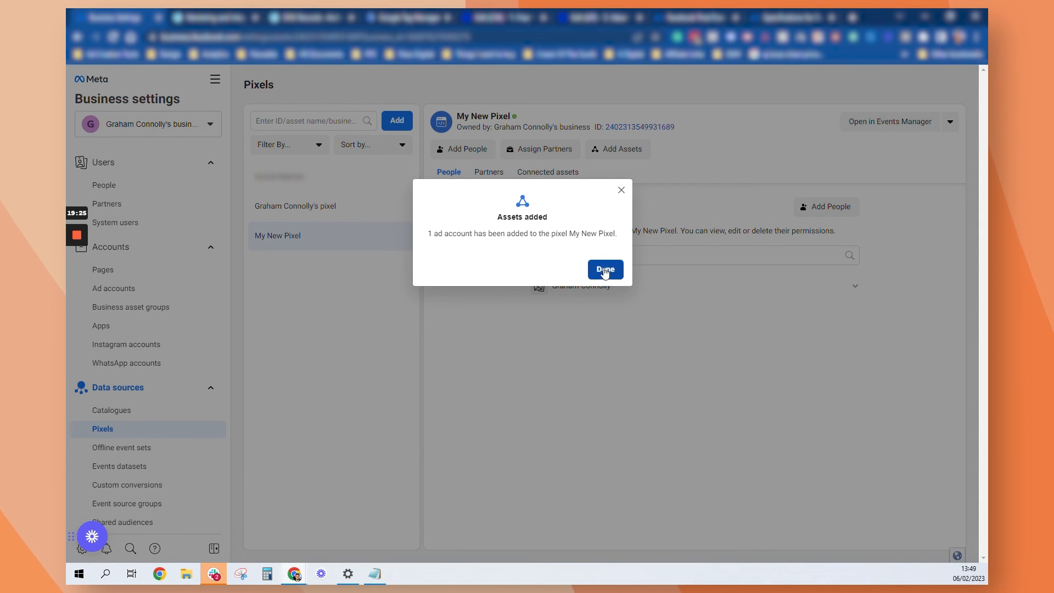
left_click(604, 270)
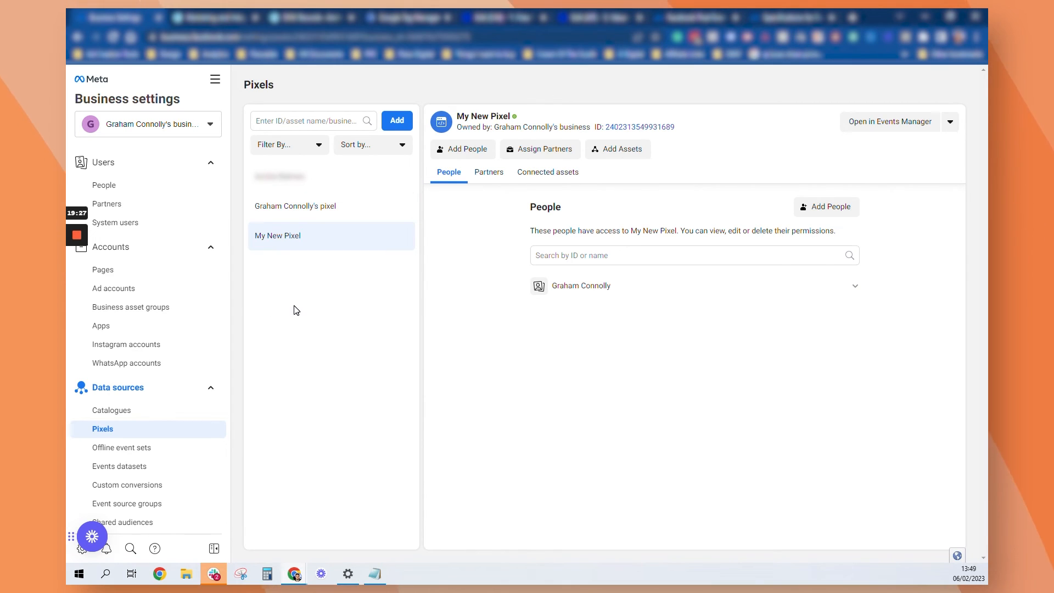
Step: Go from Business settings to Events Manager and reposition and resize the browser window so the navigation is uncovered
left_click(205, 79)
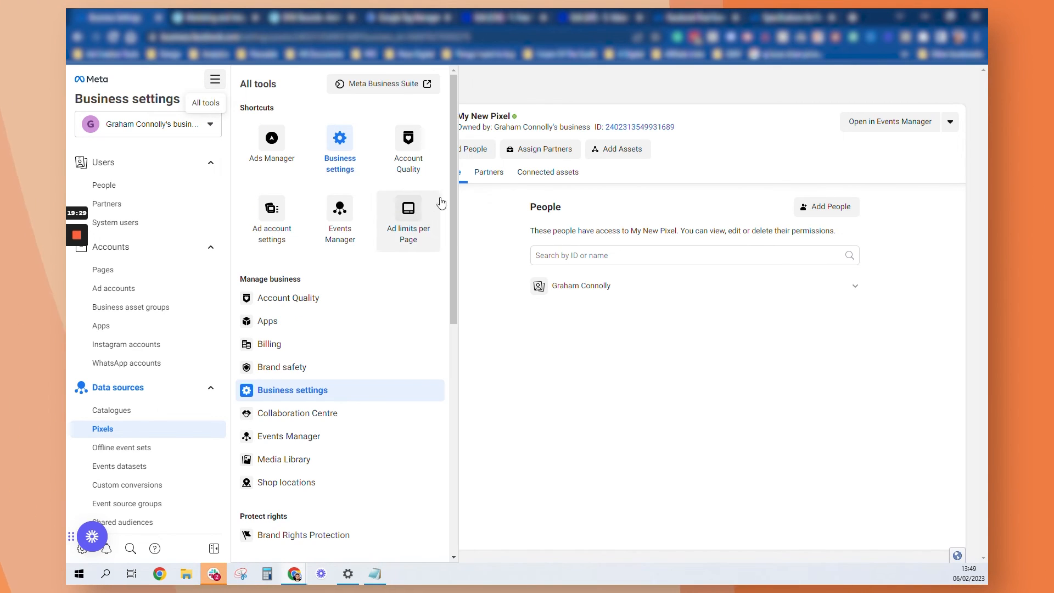
left_click(340, 217)
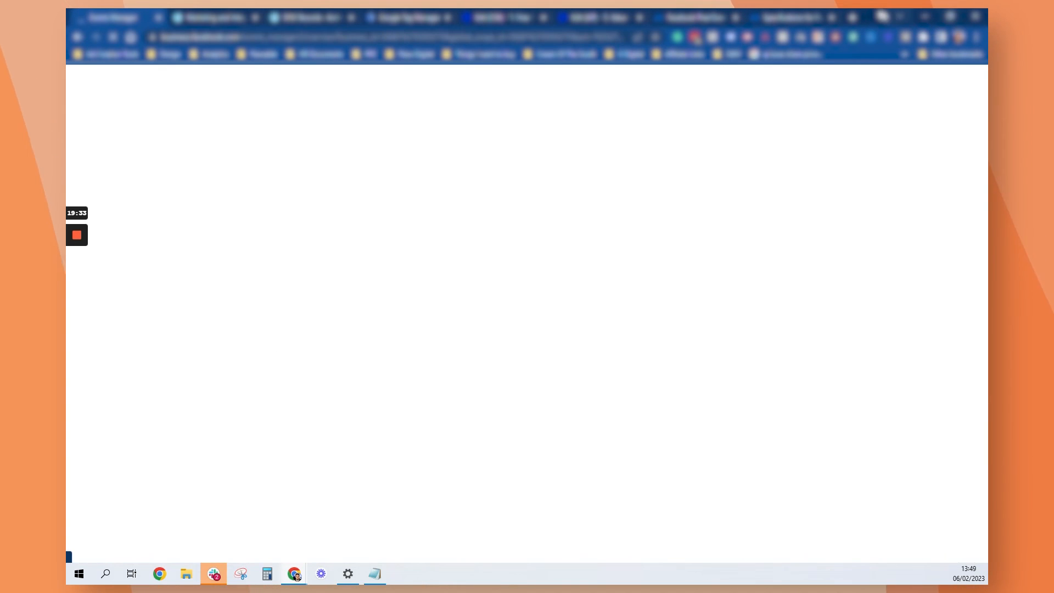
double_click(879, 14)
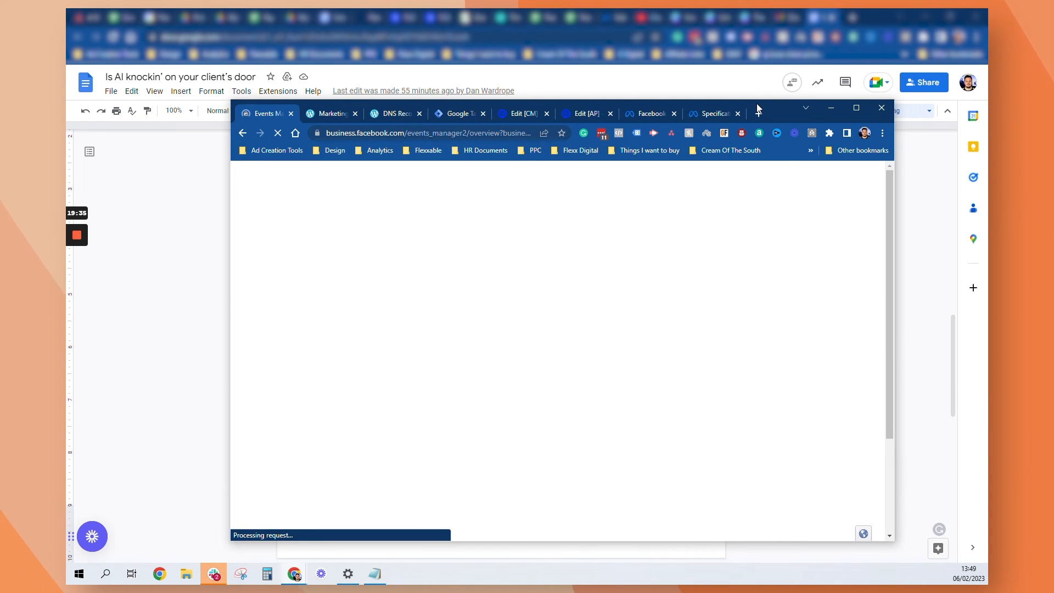
left_click_drag(755, 100, 754, 16)
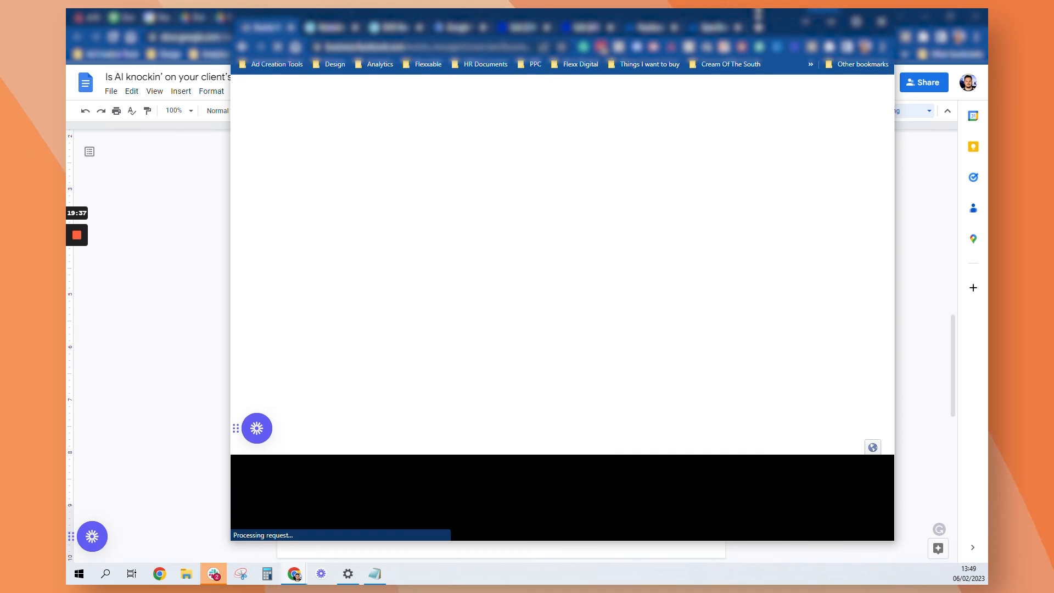
left_click_drag(894, 138, 987, 138)
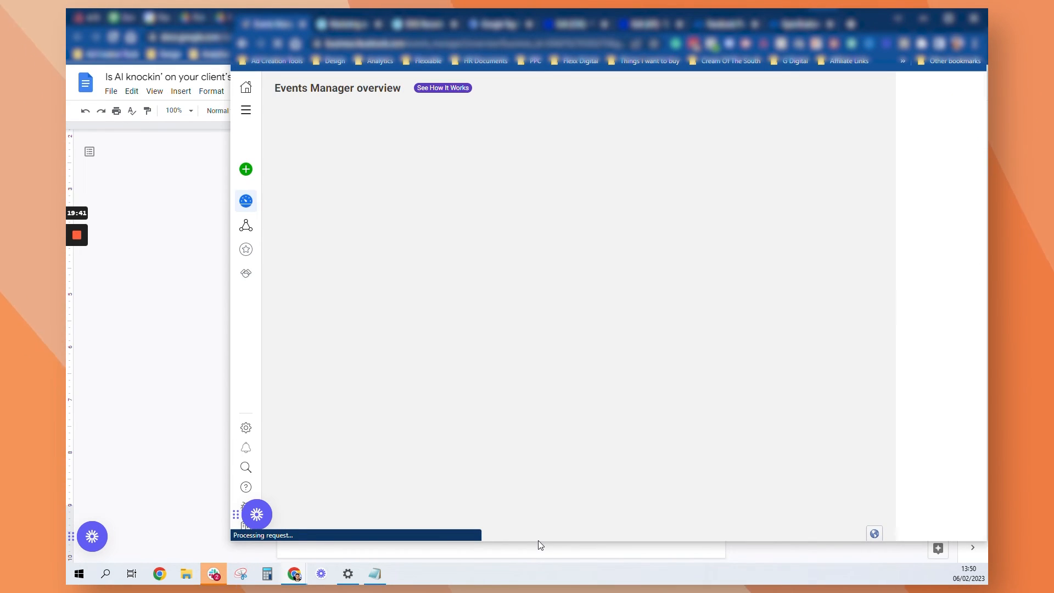
left_click_drag(537, 541, 537, 561)
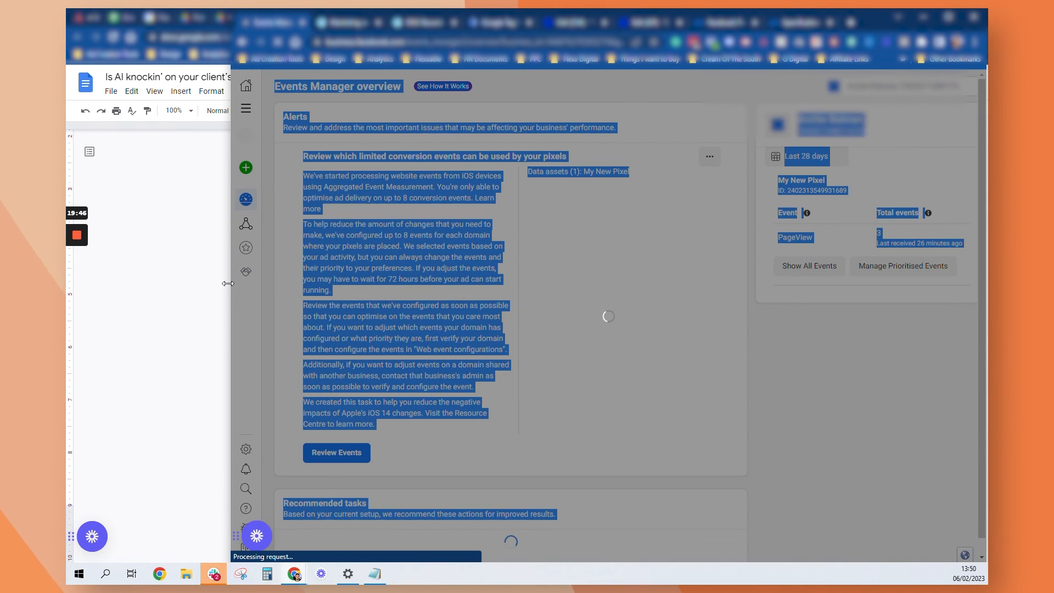
left_click_drag(231, 275, 104, 273)
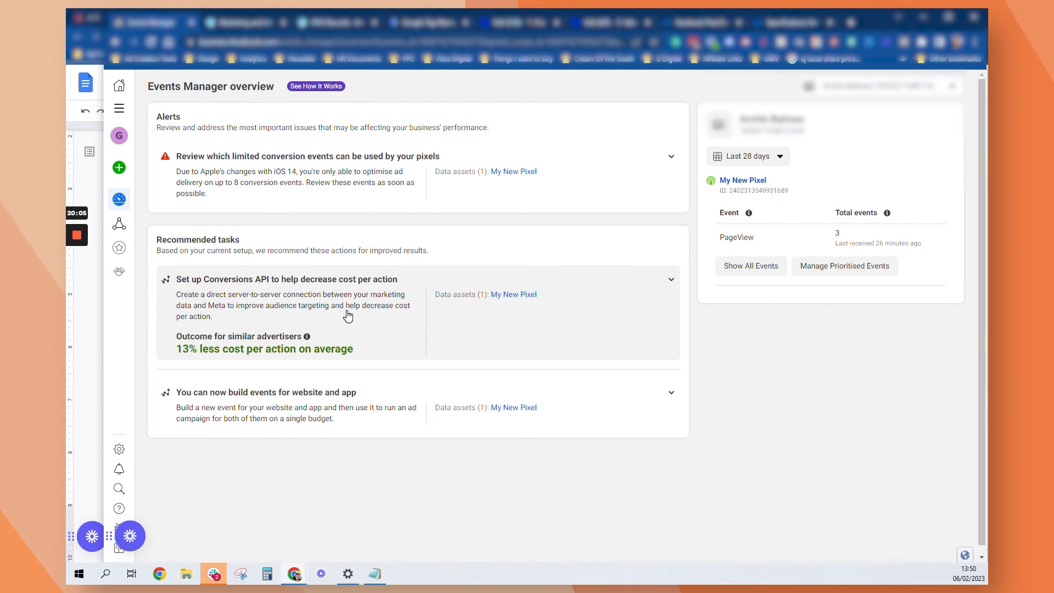
Step: Show My New Pixel in Data sources and go through the aggregated event measurement introduction to its end
left_click(117, 227)
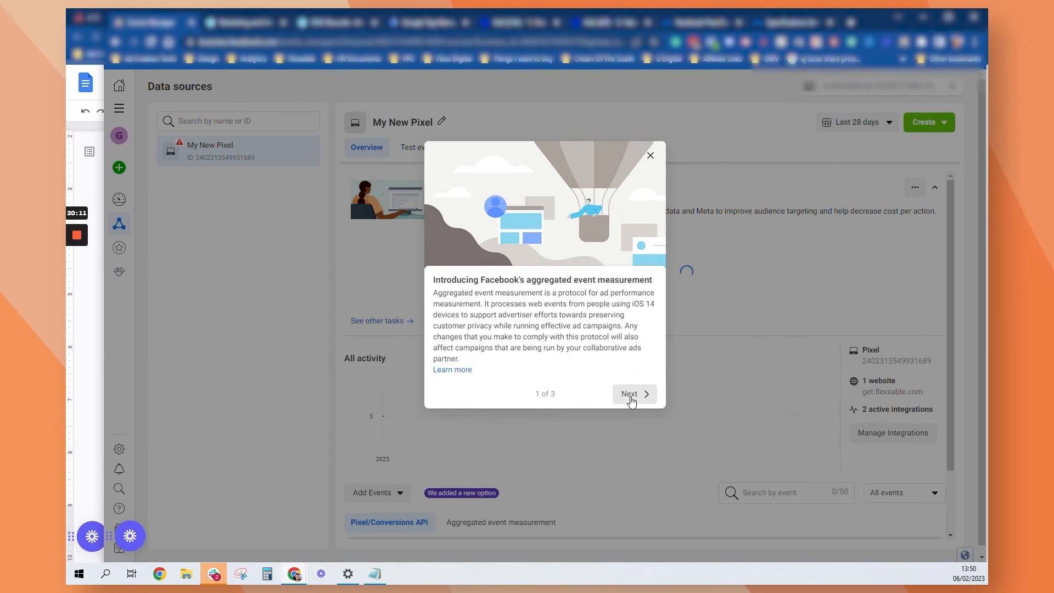
left_click(631, 394)
left_click(637, 413)
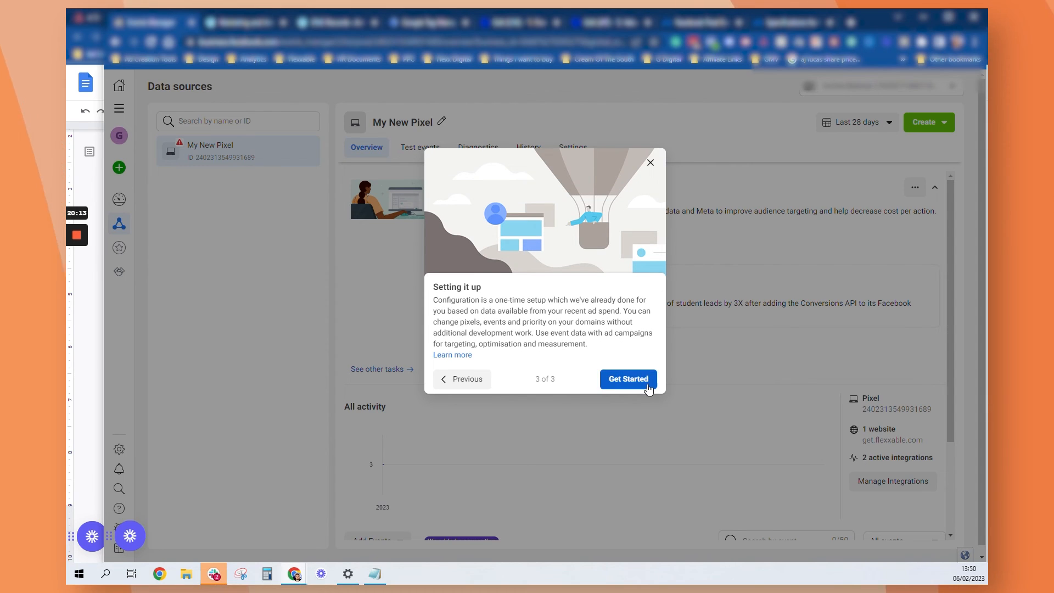
left_click(647, 386)
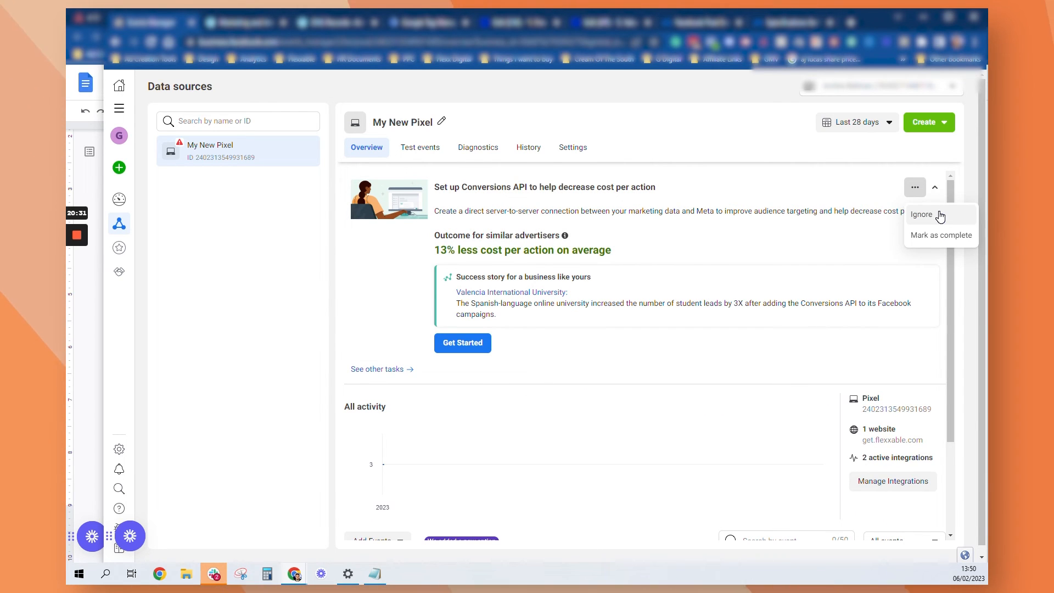
Step: Ignore the Conversions API setup task for My New Pixel and view the options for adding events
left_click(940, 215)
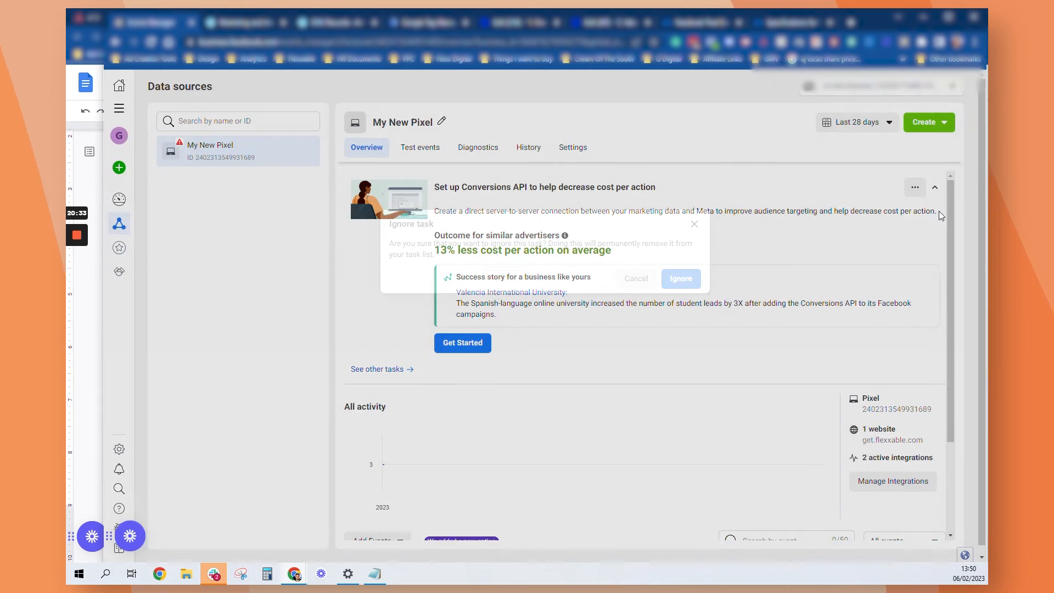
left_click(682, 279)
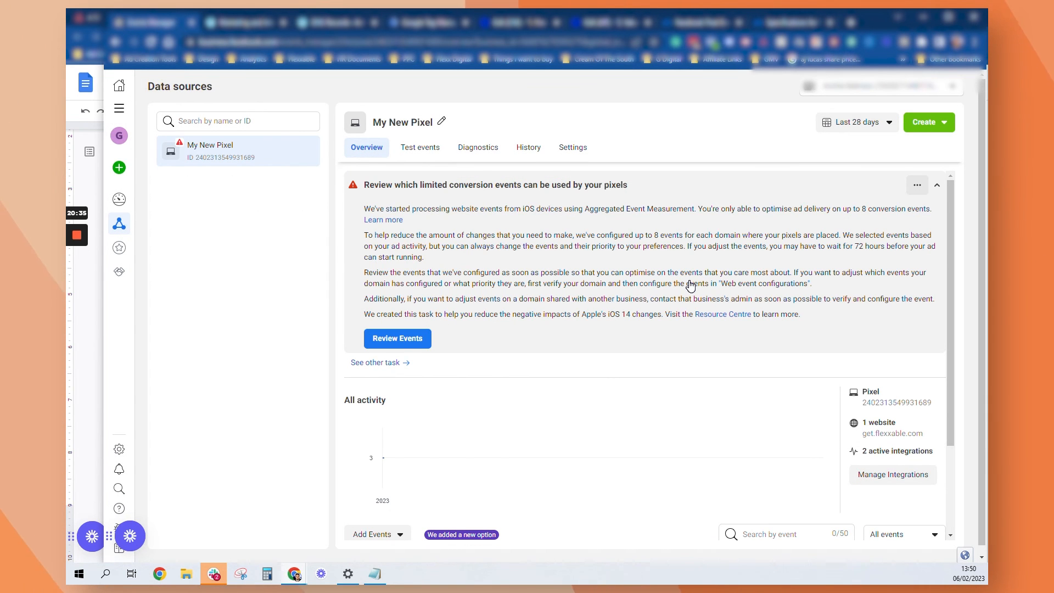
scroll(460, 287, "down", 3)
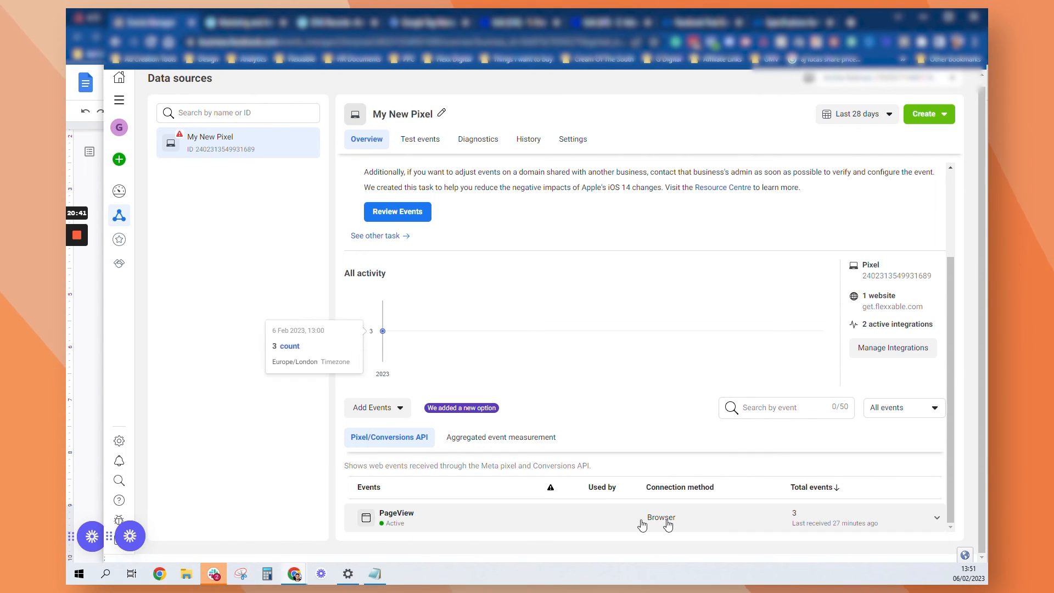
left_click(466, 410)
left_click(398, 408)
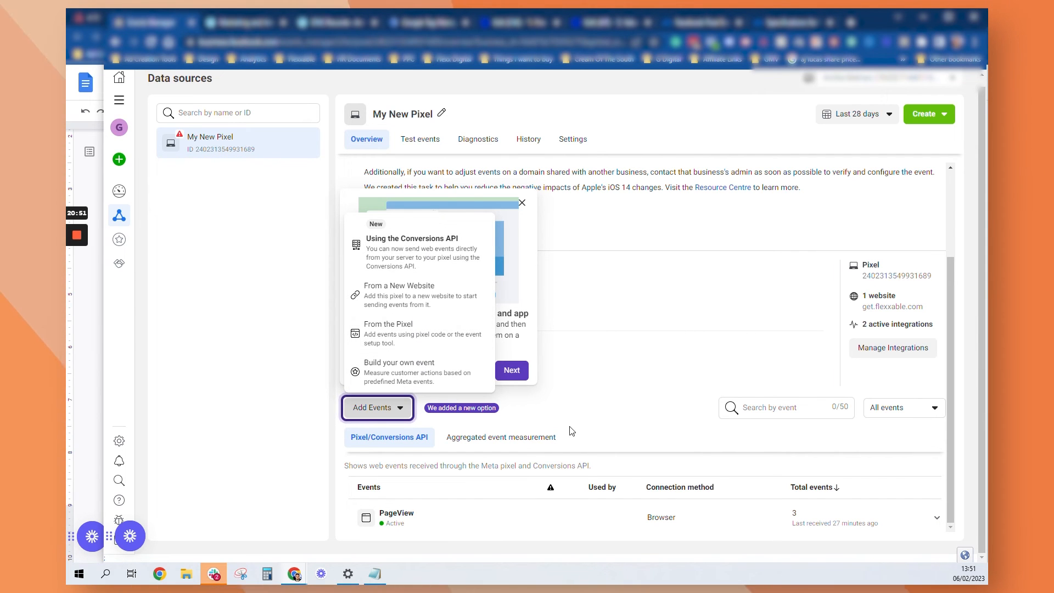
Step: Open the web event configurations from Aggregated event measurement, expand both domains, and manage the first domain's events
left_click(505, 453)
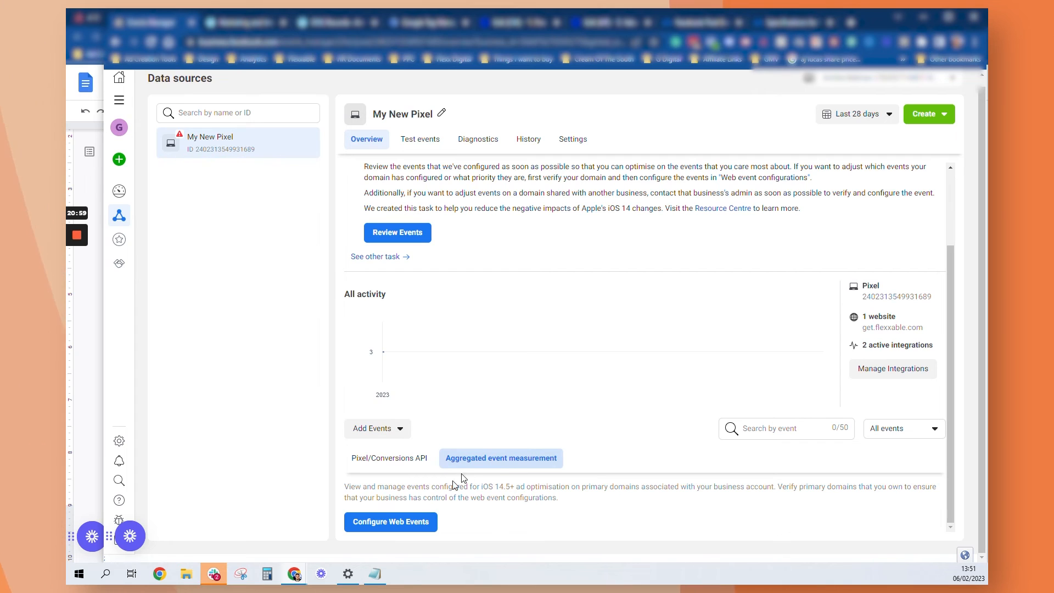
left_click(414, 522)
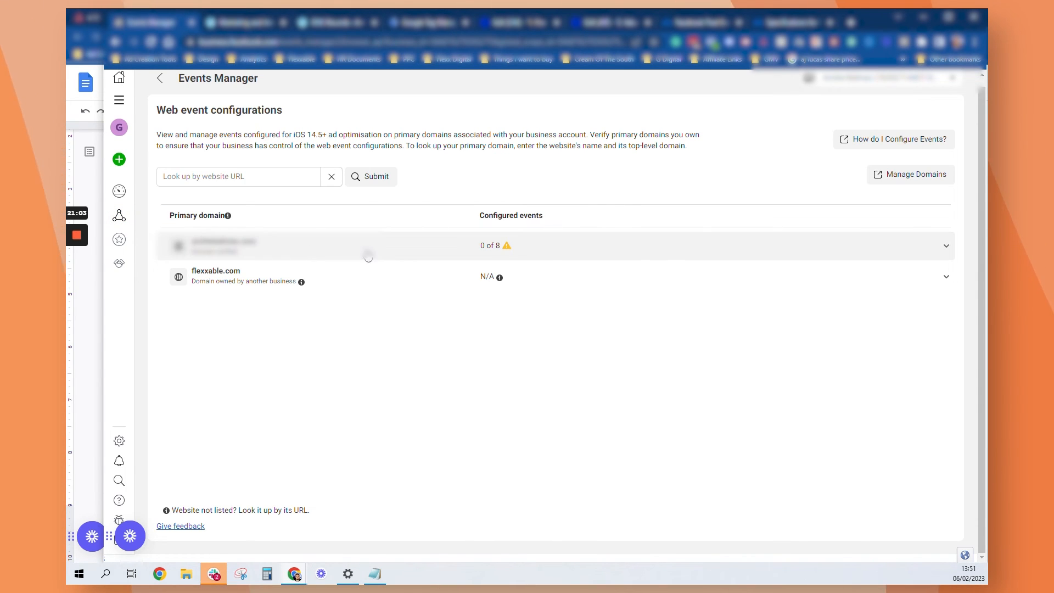
left_click(708, 245)
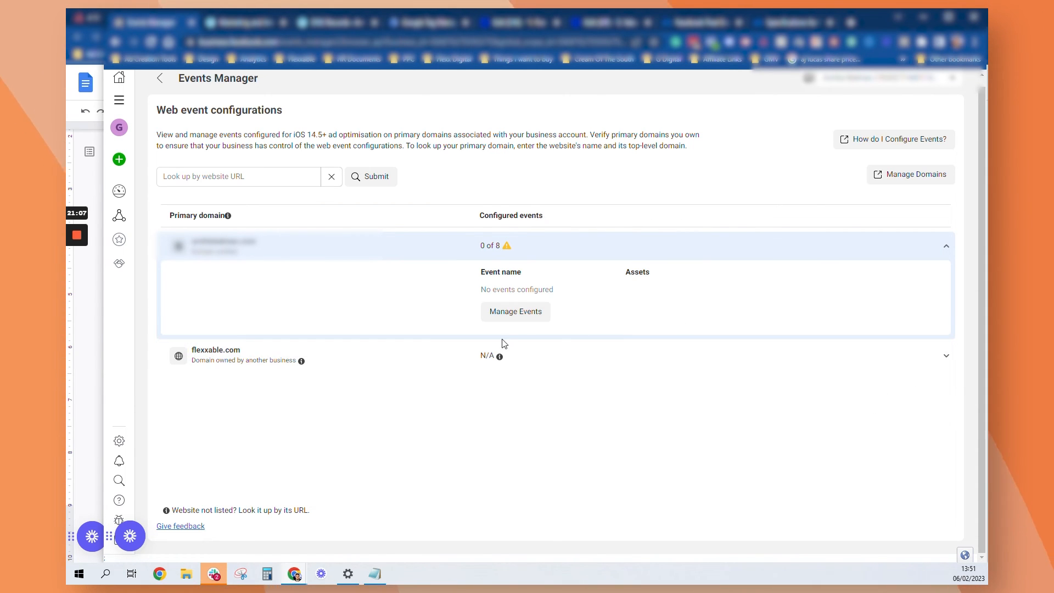
left_click(564, 358)
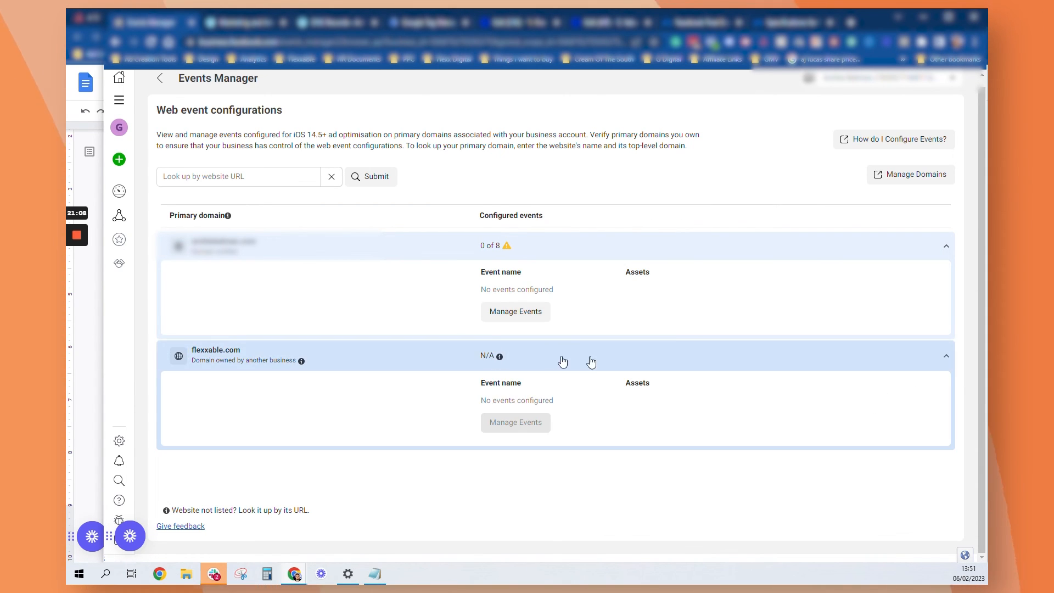
left_click(486, 318)
left_click(692, 322)
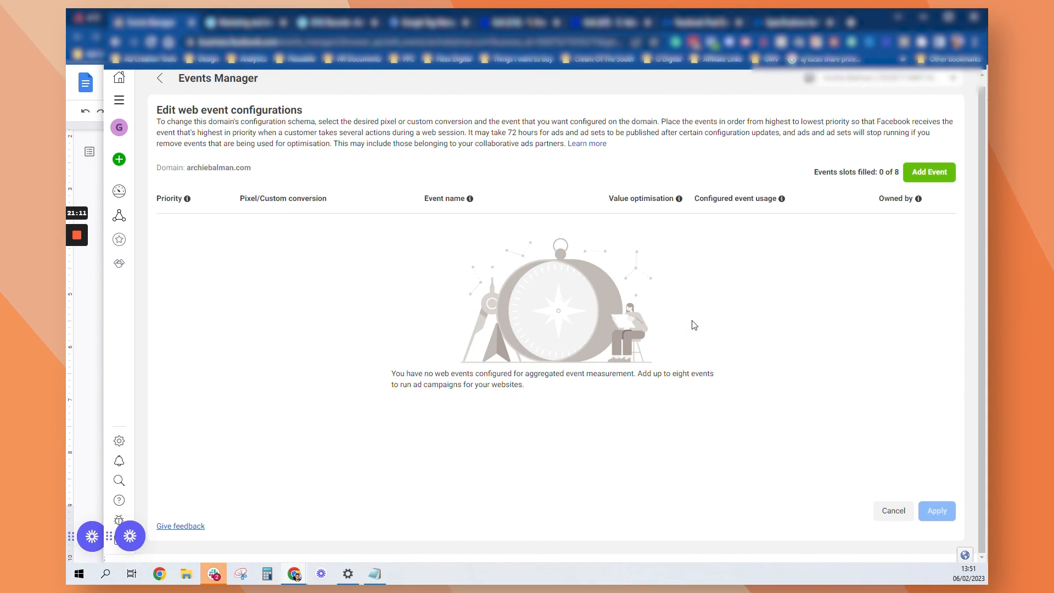
Step: Add a web event to the domain using My New Pixel and the View content event
left_click(929, 172)
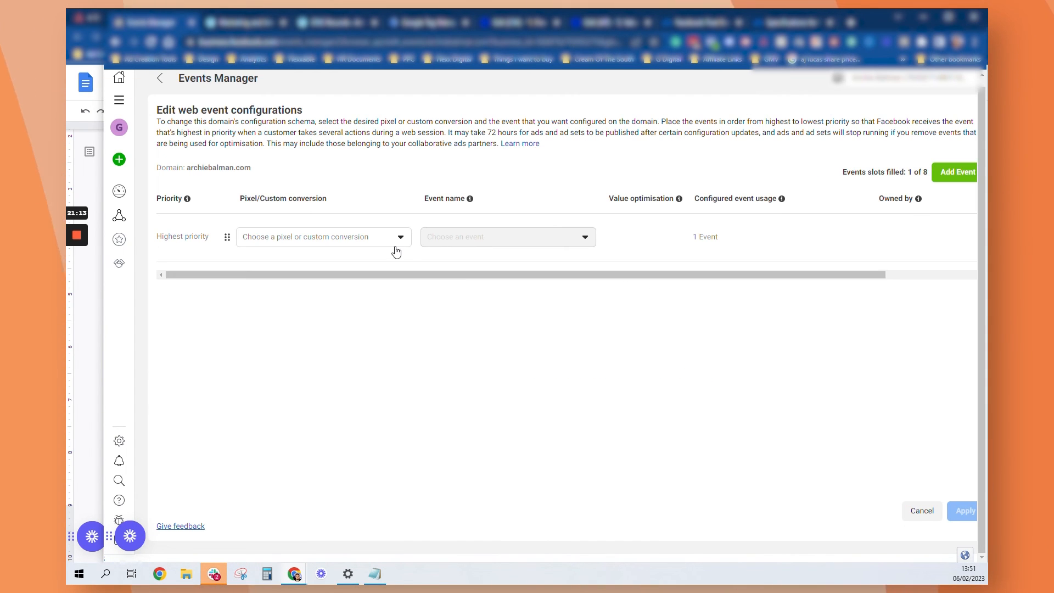
left_click(370, 237)
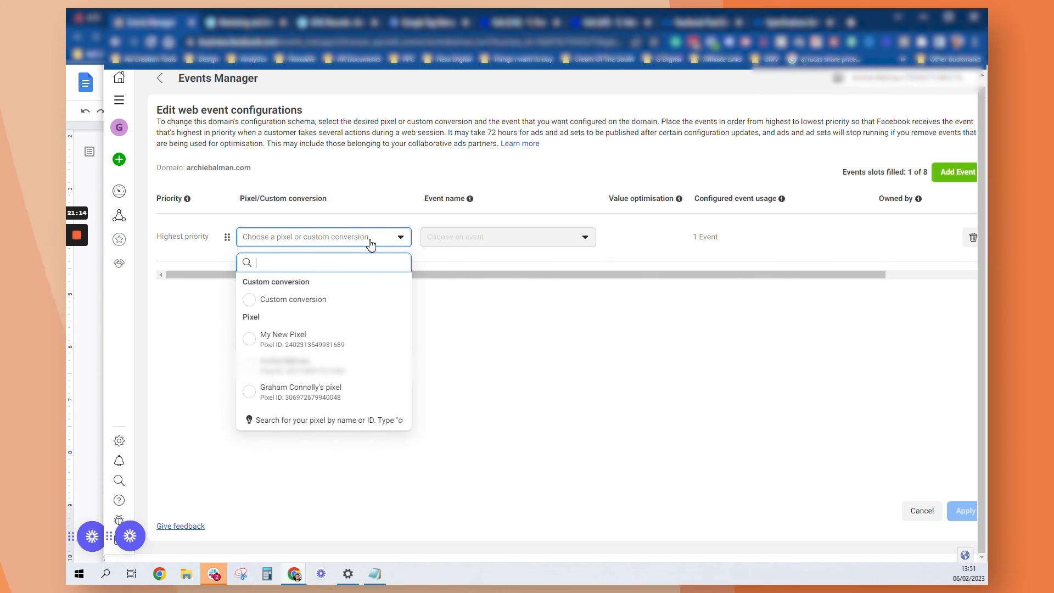
left_click(324, 340)
left_click(478, 238)
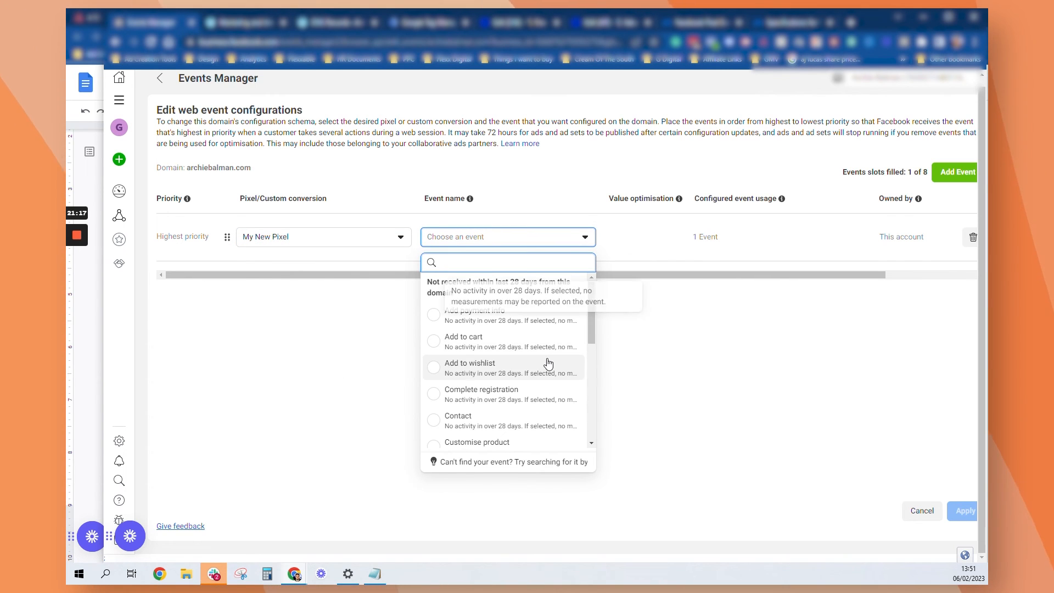
scroll(534, 363, "down", 3)
scroll(533, 363, "down", 4)
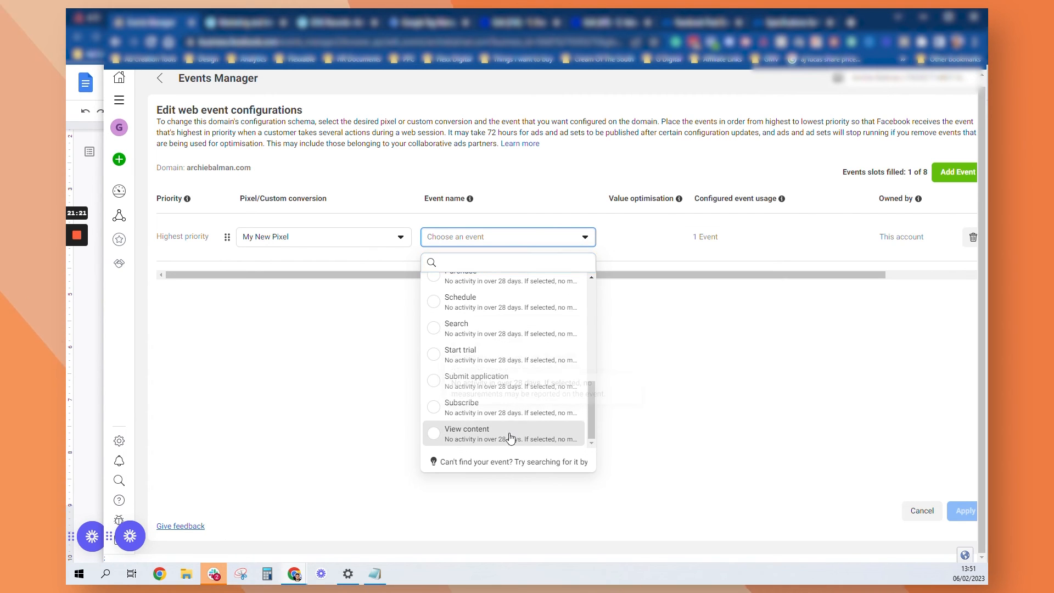
left_click(505, 435)
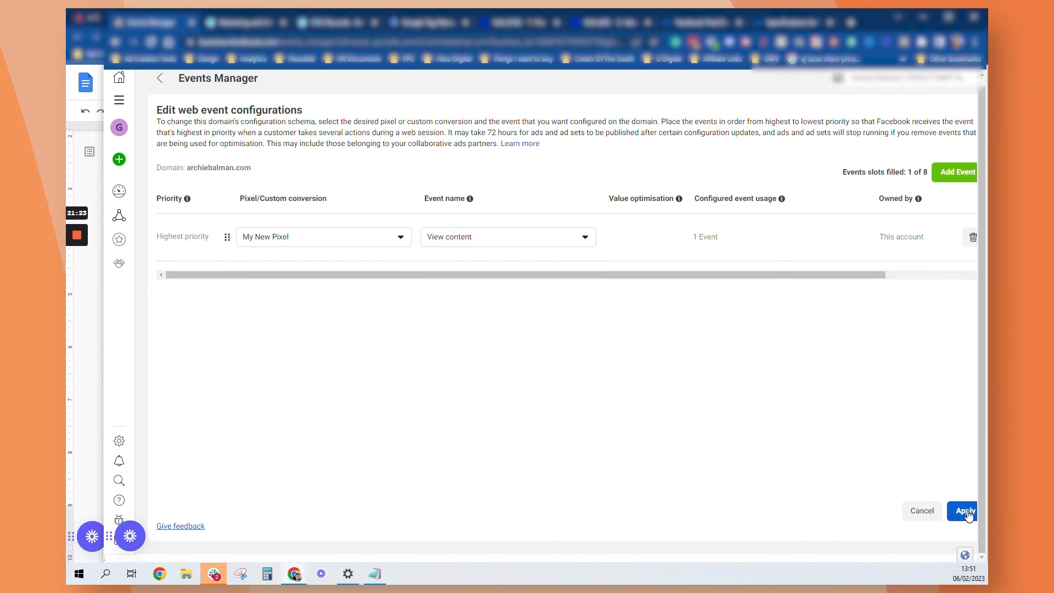
Step: Add a second web event using My New Pixel and the Lead event, and rank it above View content
left_click(945, 179)
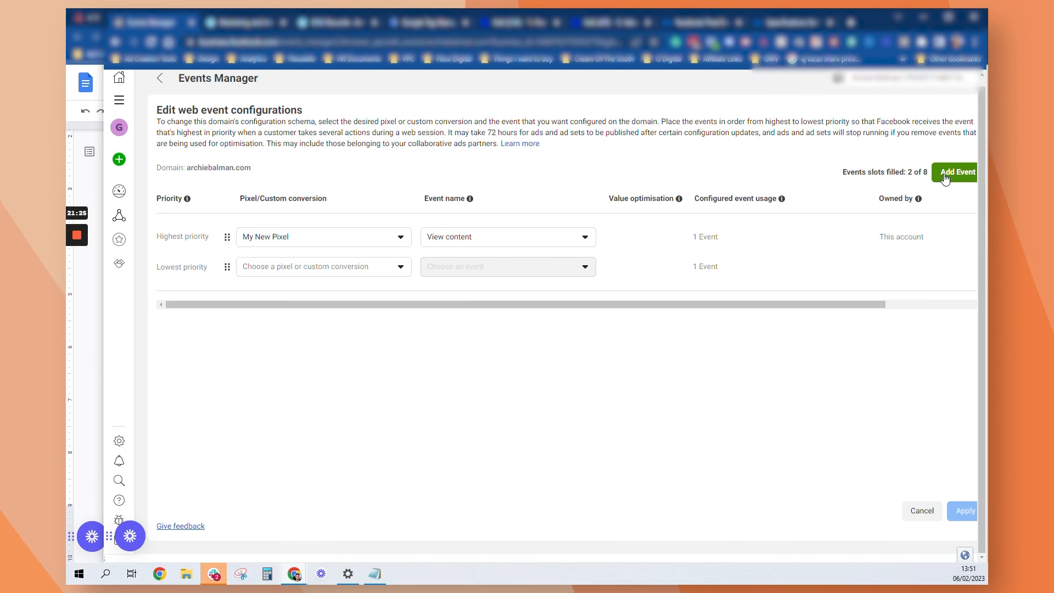
left_click(317, 266)
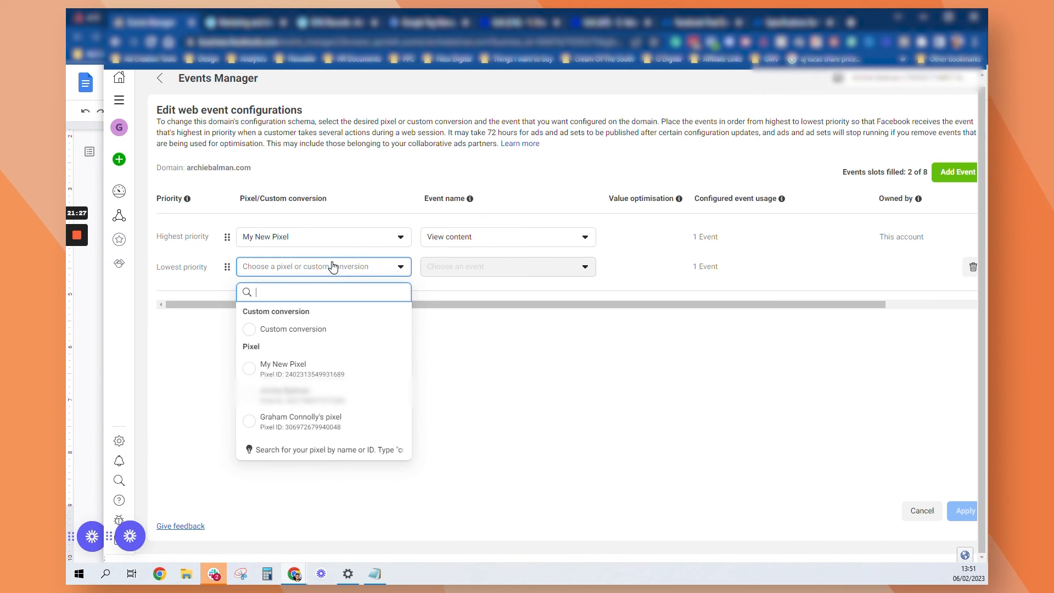
left_click(316, 366)
left_click(482, 266)
left_click(483, 269)
left_click(486, 267)
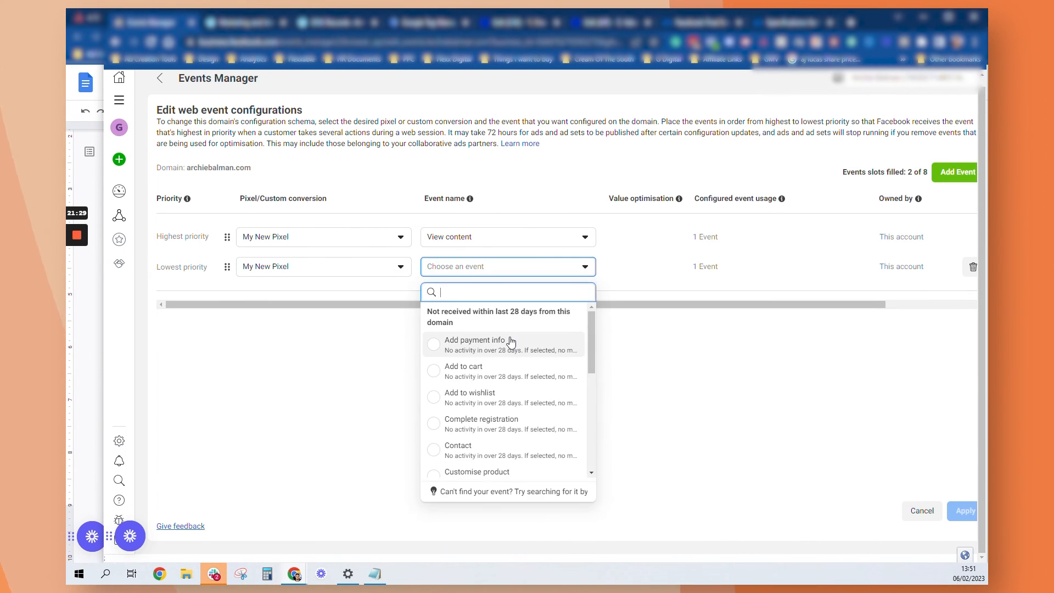
scroll(494, 368, "down", 4)
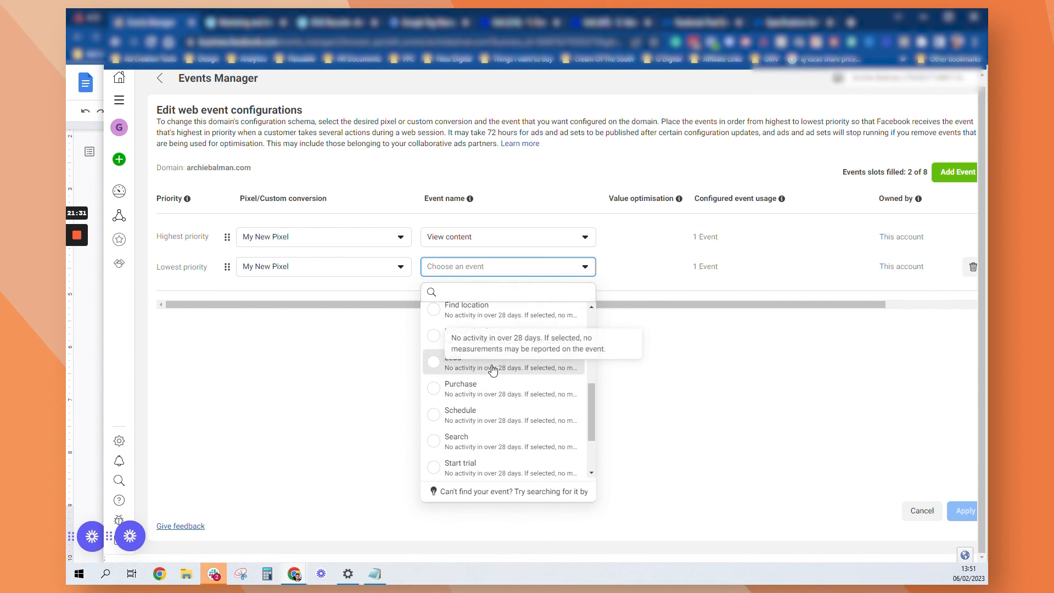
left_click(492, 365)
left_click_drag(228, 269, 227, 246)
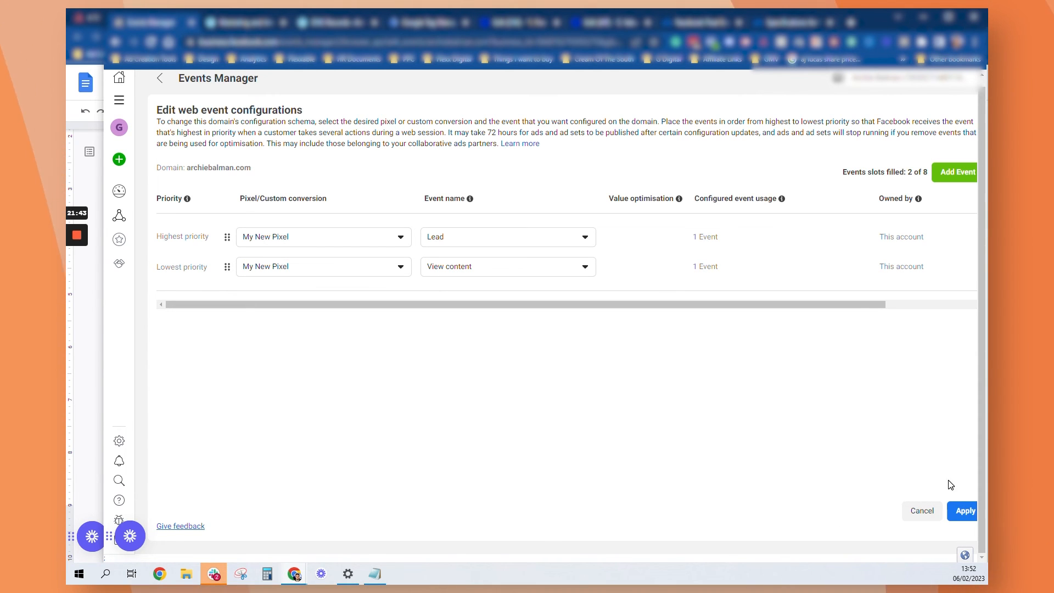
Step: Apply the domain's web event configuration, confirm the changes, and close the confirmation
left_click(967, 509)
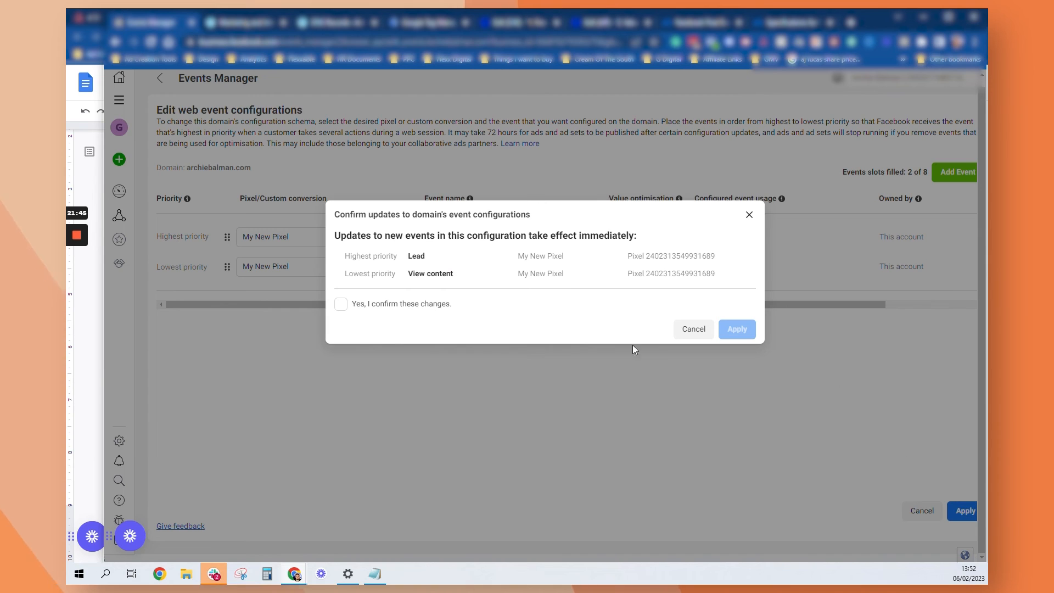
left_click(348, 308)
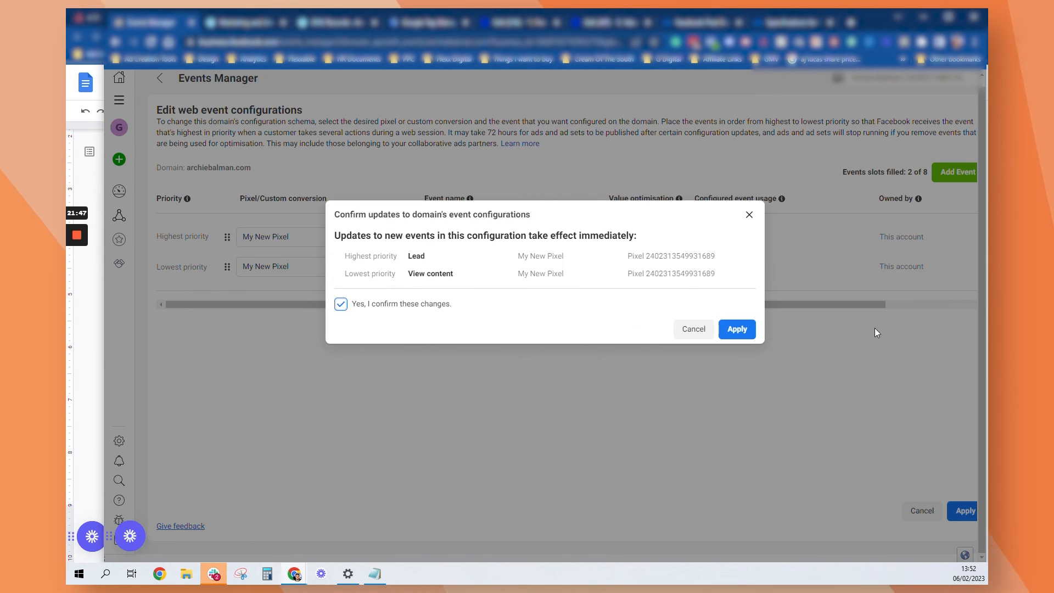
left_click(738, 330)
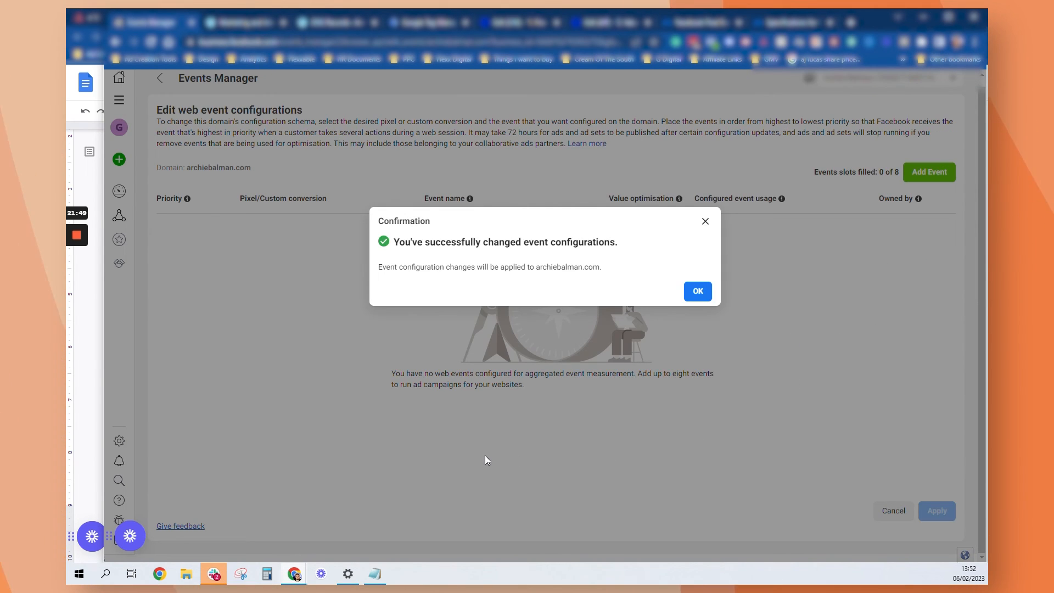
left_click(698, 291)
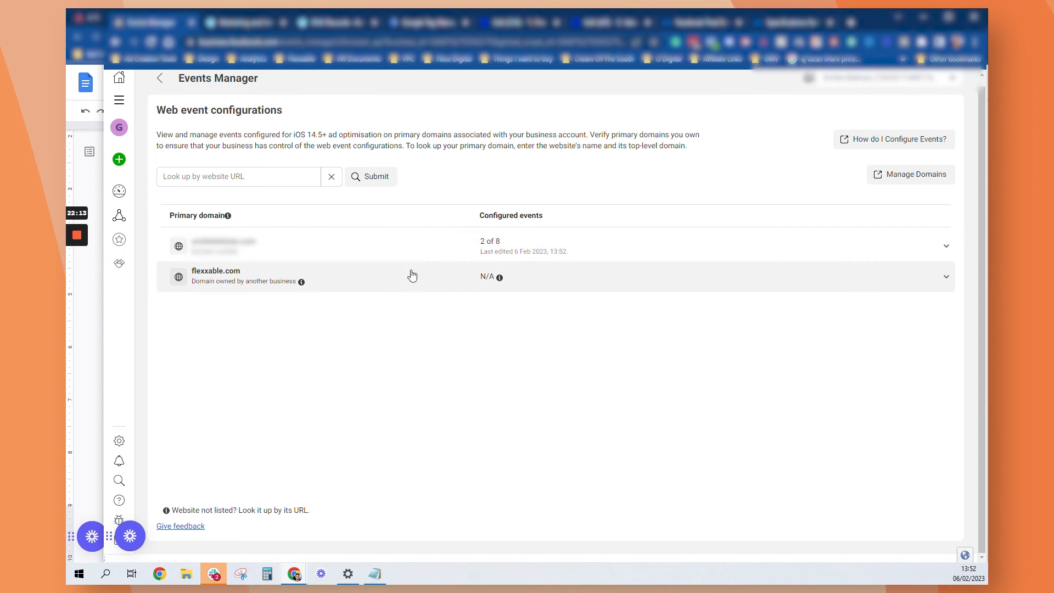
Step: Return to My New Pixel in Data sources, view its Pixel/Conversions API events, and refresh the page
left_click(120, 217)
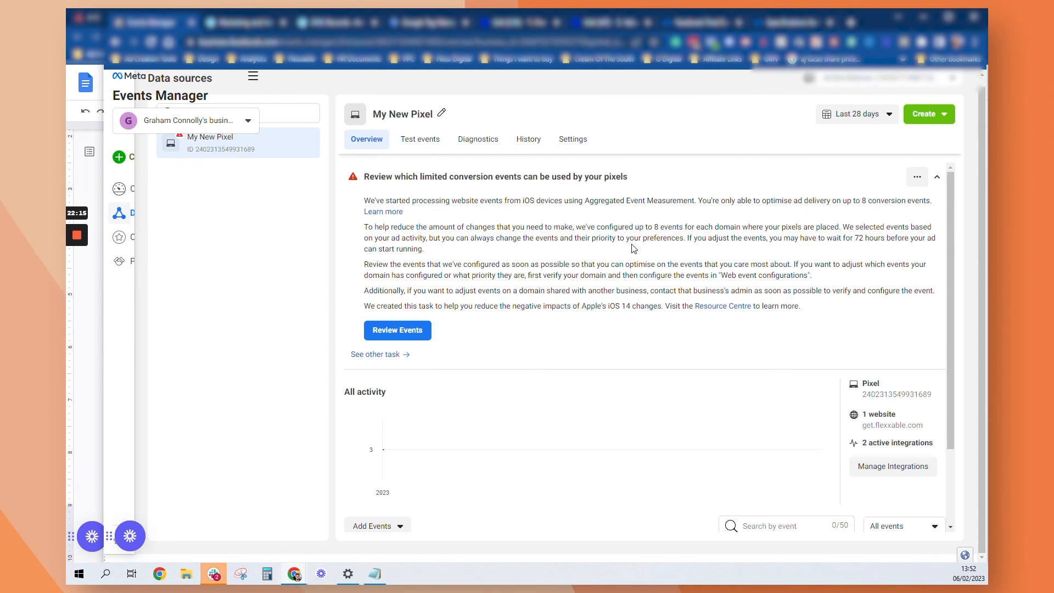
scroll(549, 329, "down", 2)
left_click(415, 461)
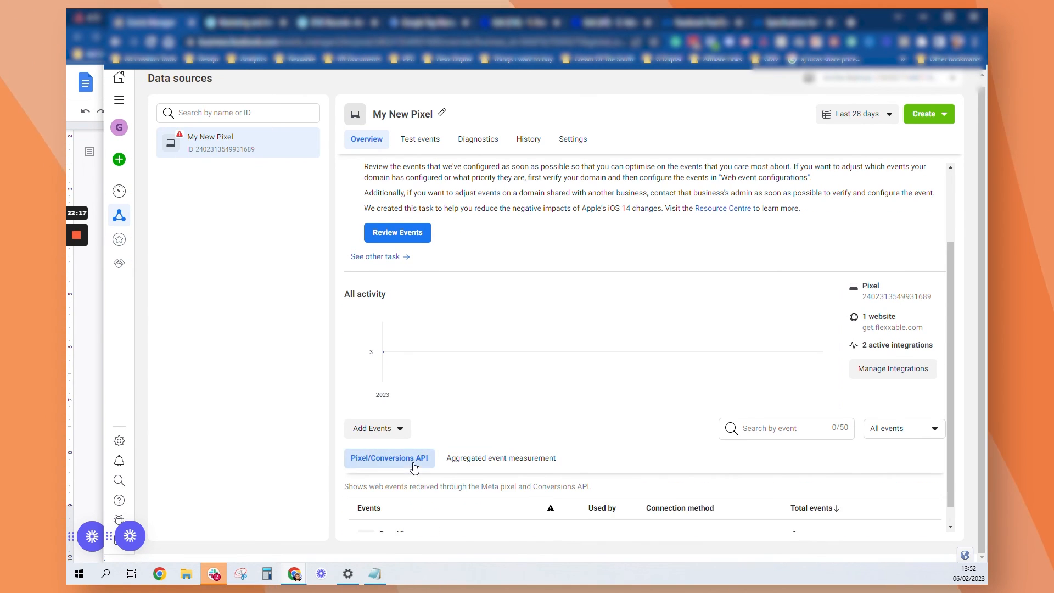
scroll(653, 464, "down", 1)
scroll(639, 439, "up", 1)
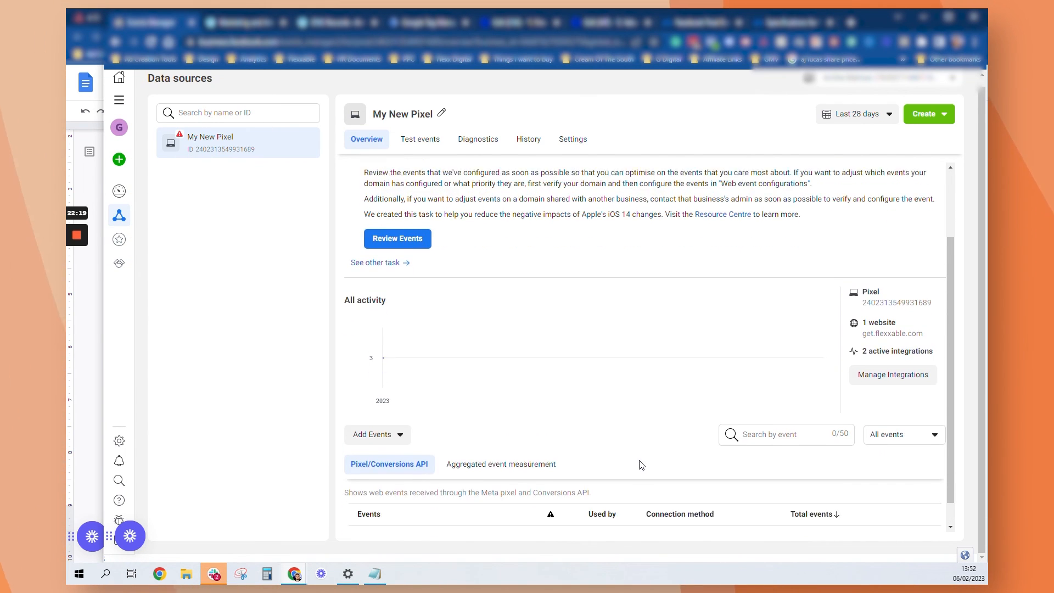
scroll(652, 386, "down", 1)
key("F5")
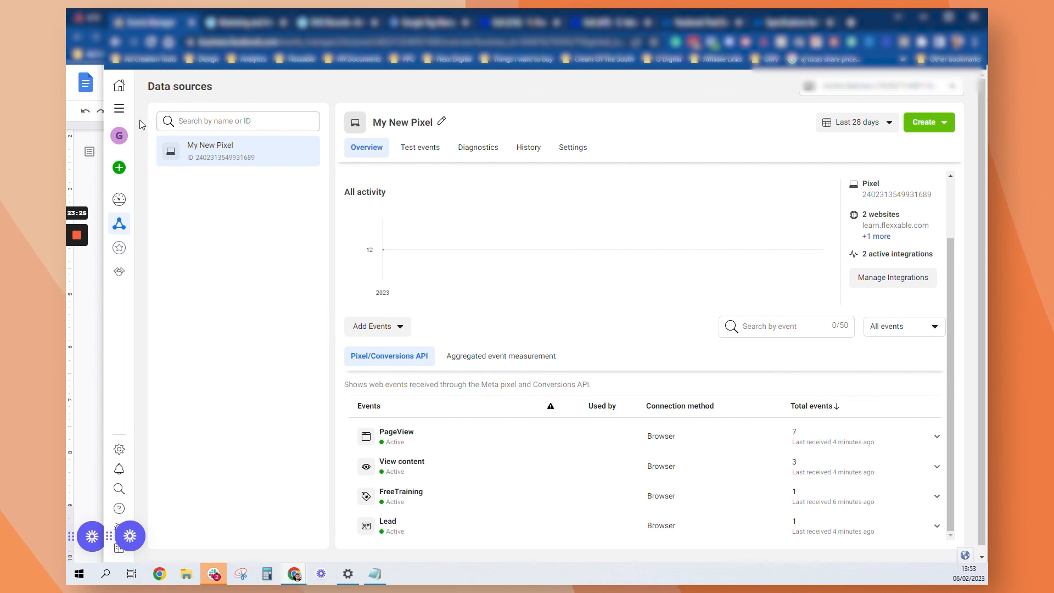
Step: Review the Data sources and Brand safety sections in Business settings, and switch to Google Tag Manager
left_click(119, 108)
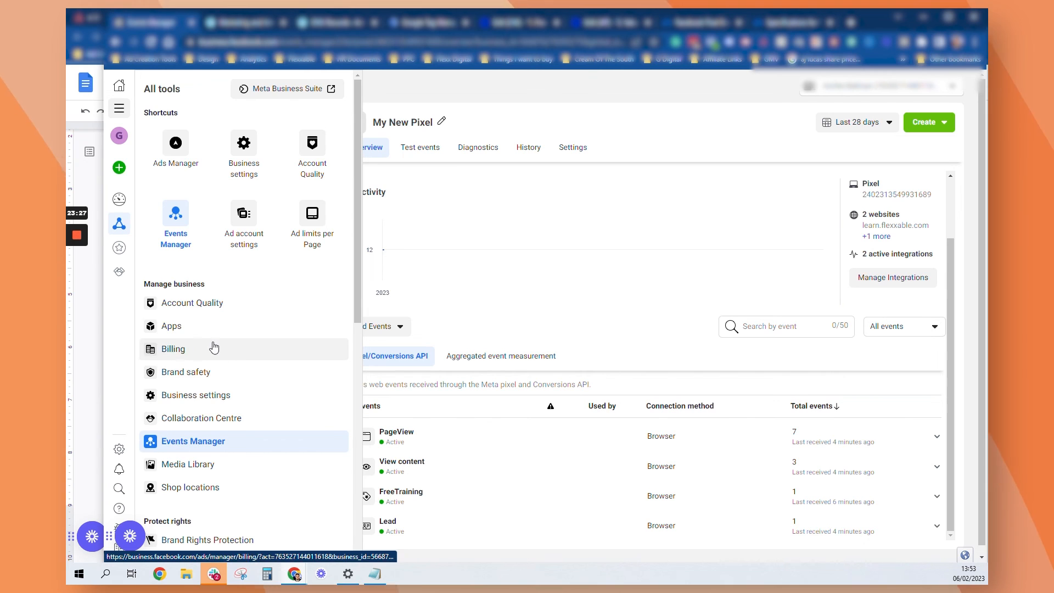
left_click(246, 160)
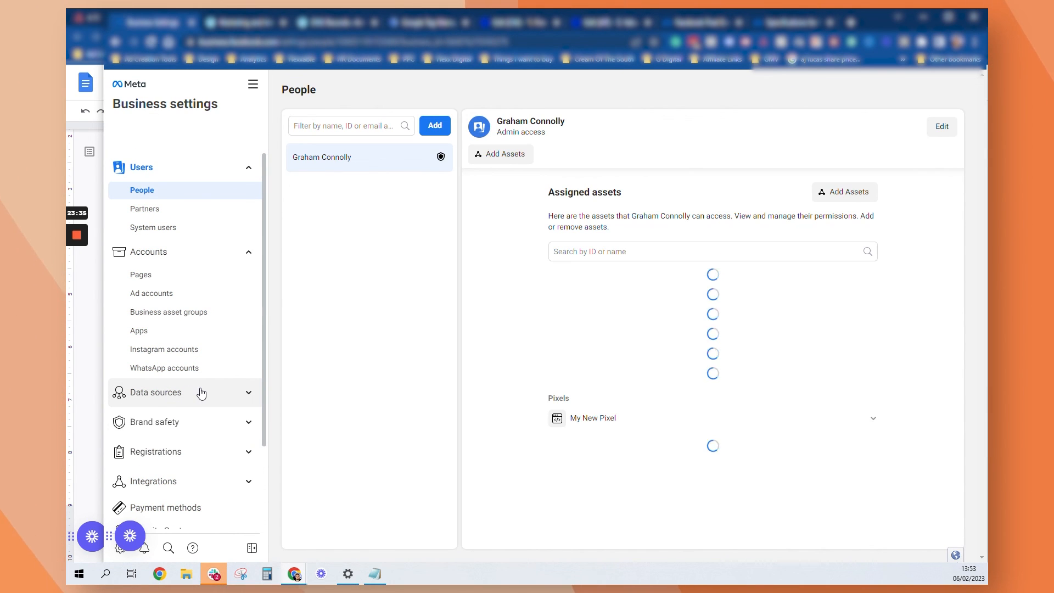
left_click(201, 393)
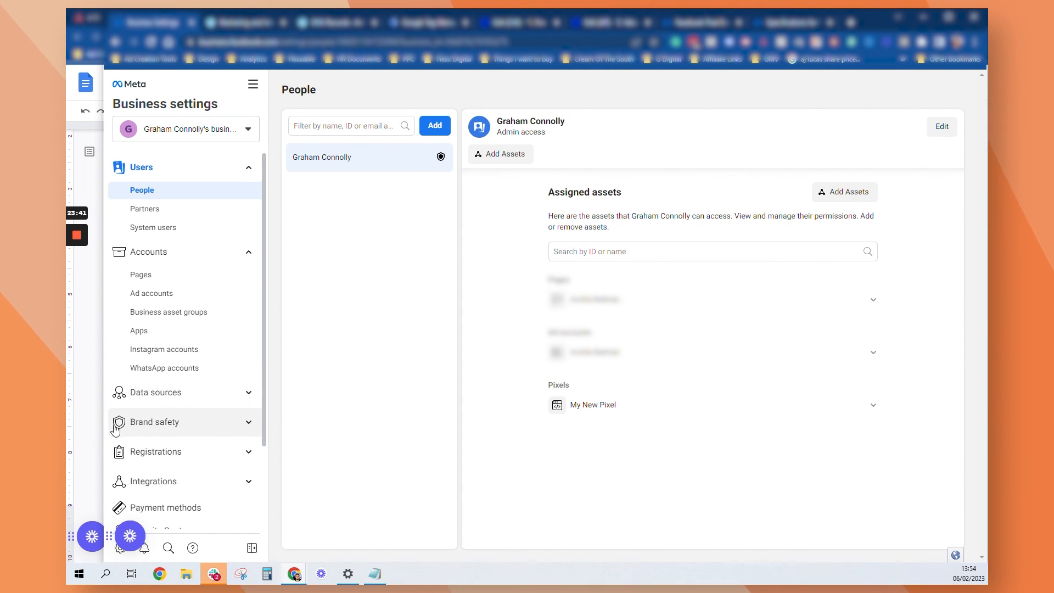
left_click(234, 427)
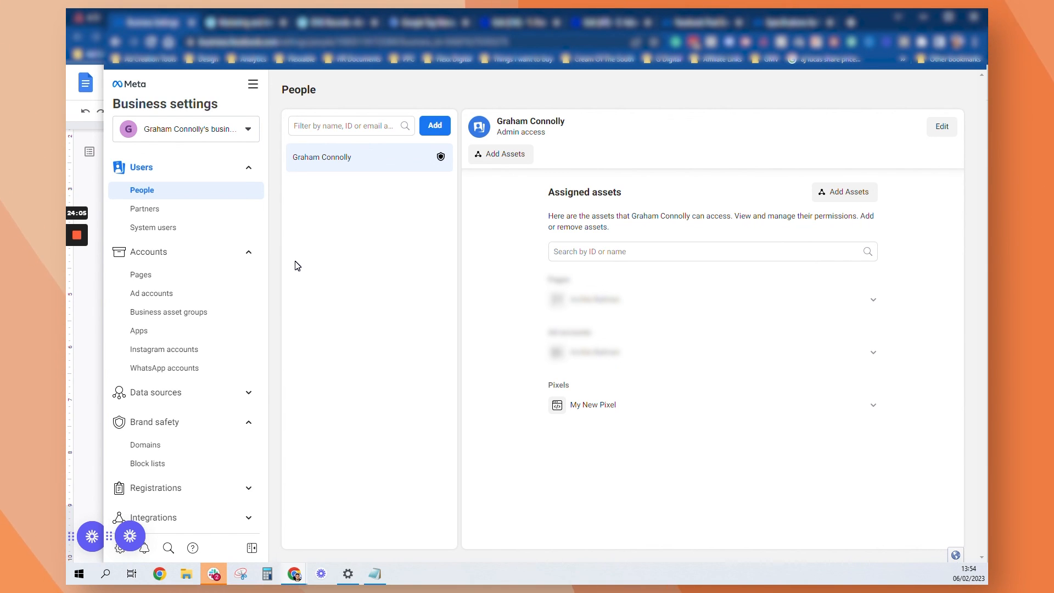
left_click(446, 24)
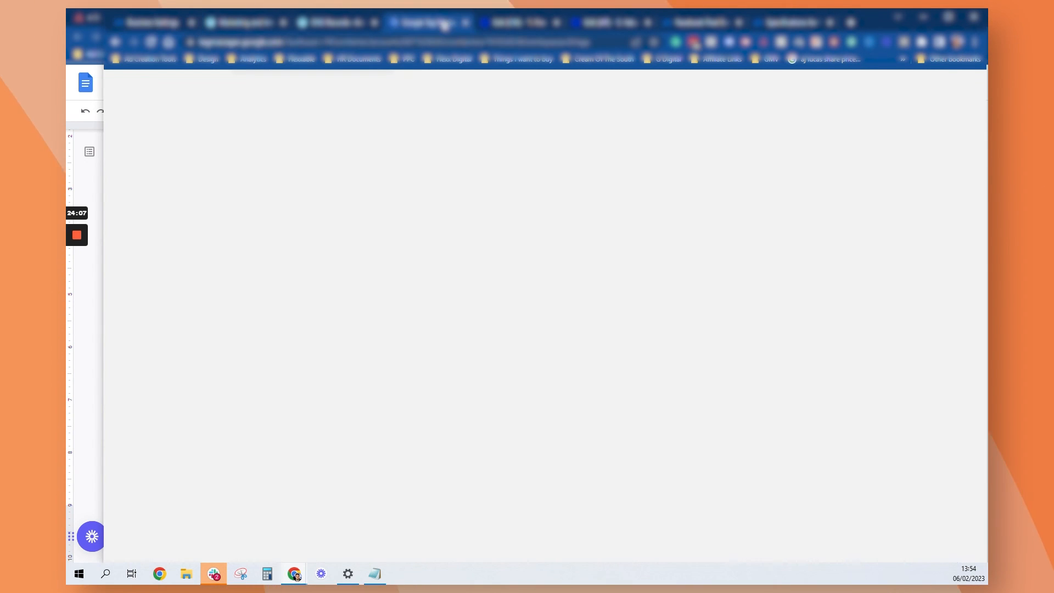